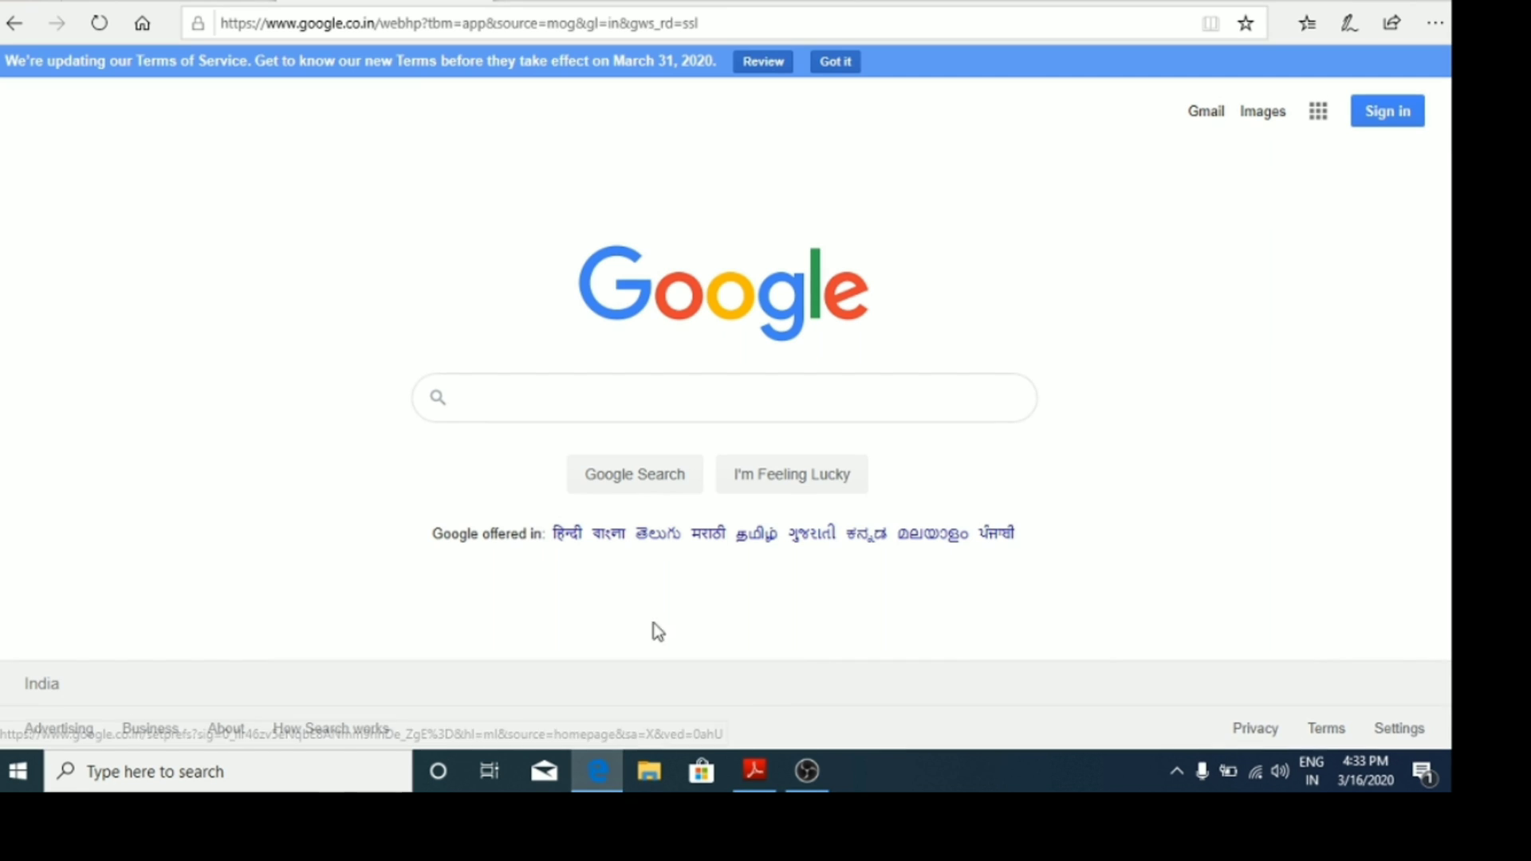
Step: Search Google for 'csir nta.nic.in' using the autocomplete suggestion
left_click(690, 390)
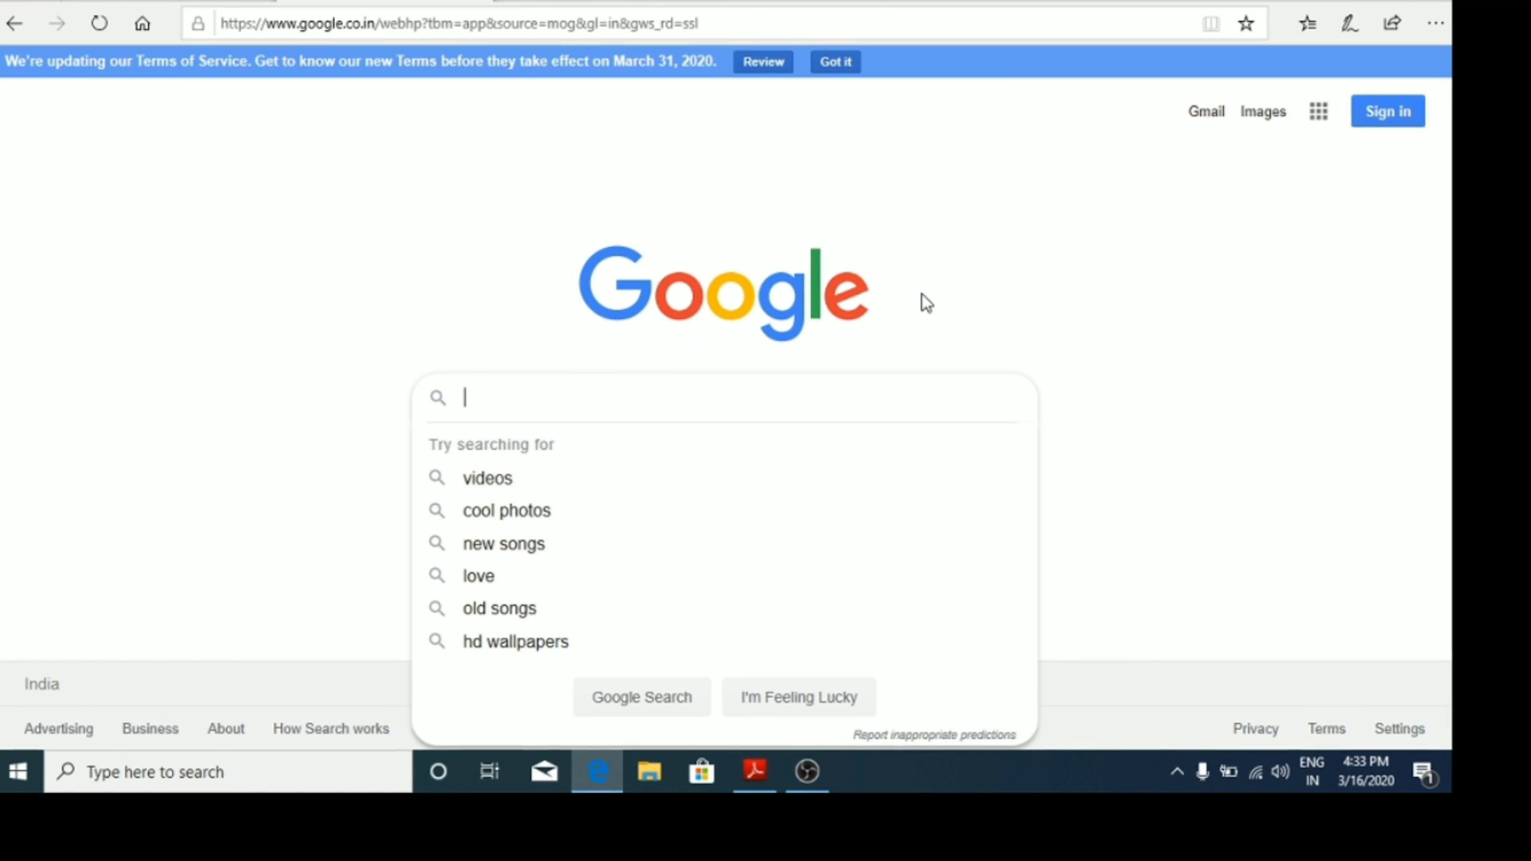
type("csi")
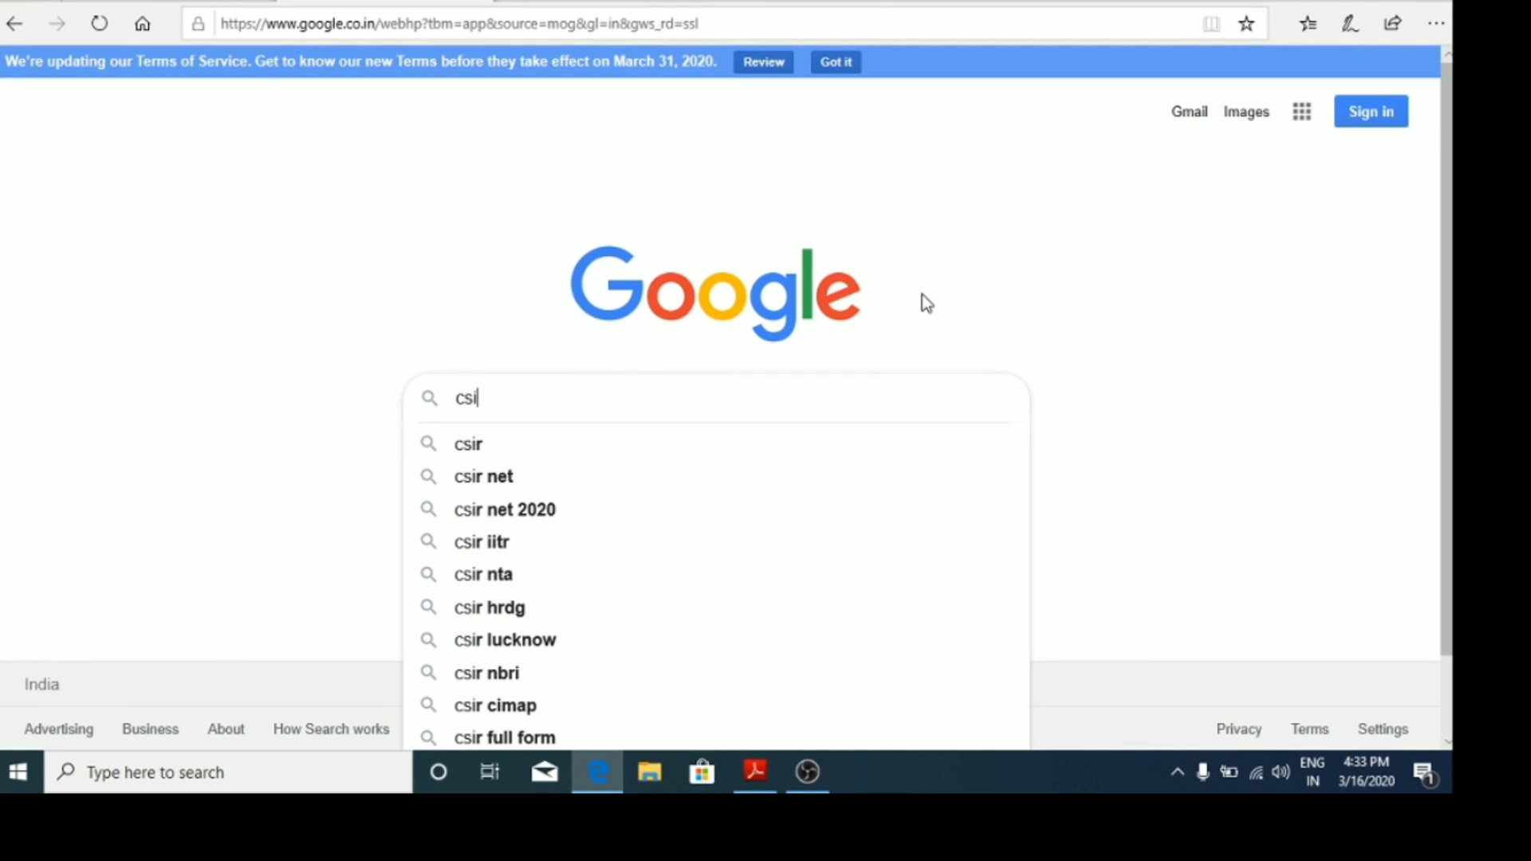
type("r nt")
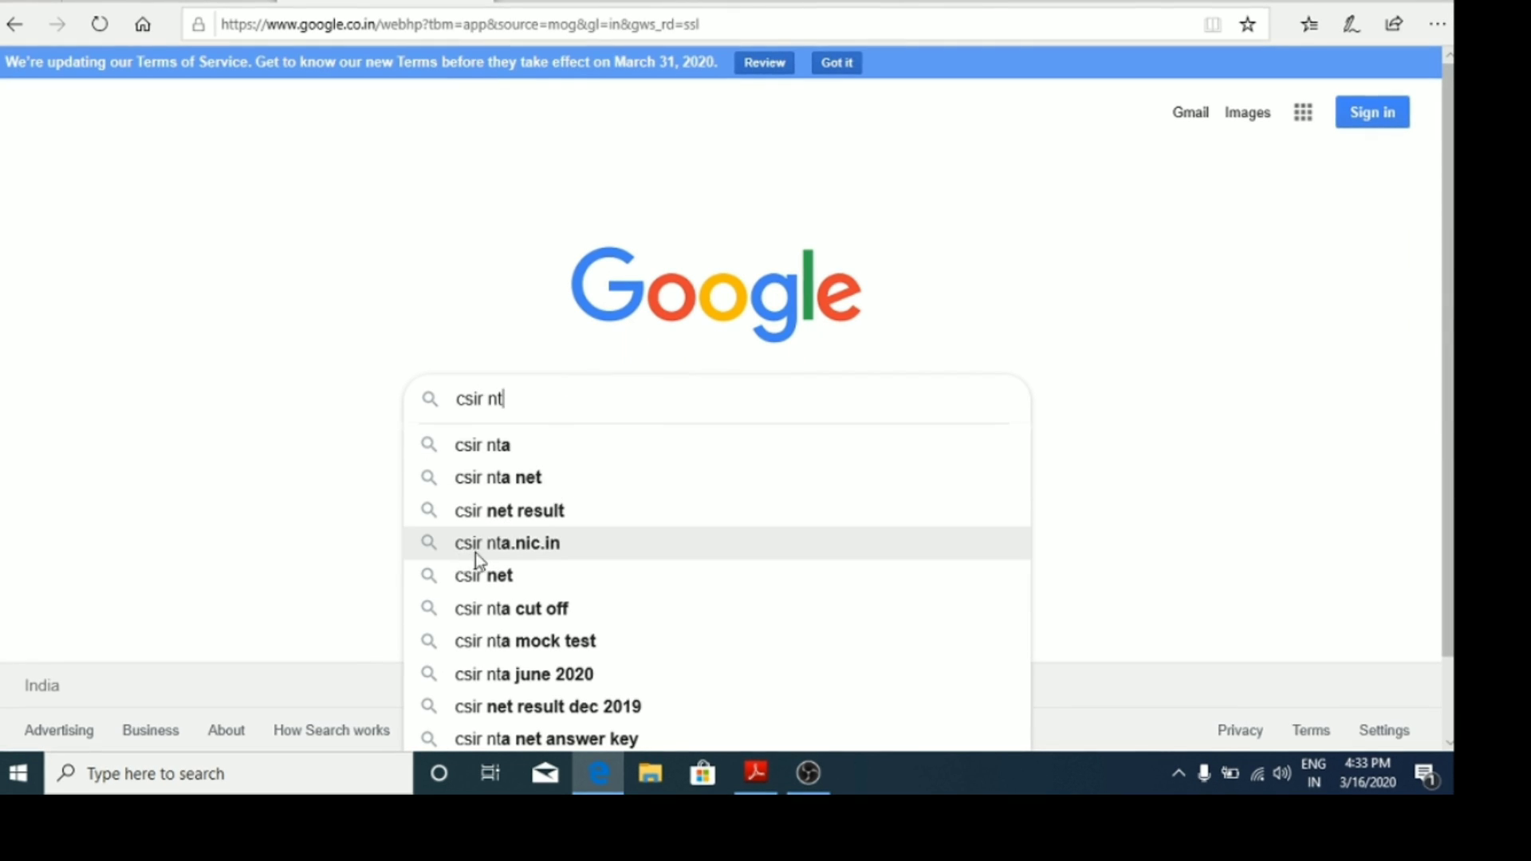
left_click(564, 543)
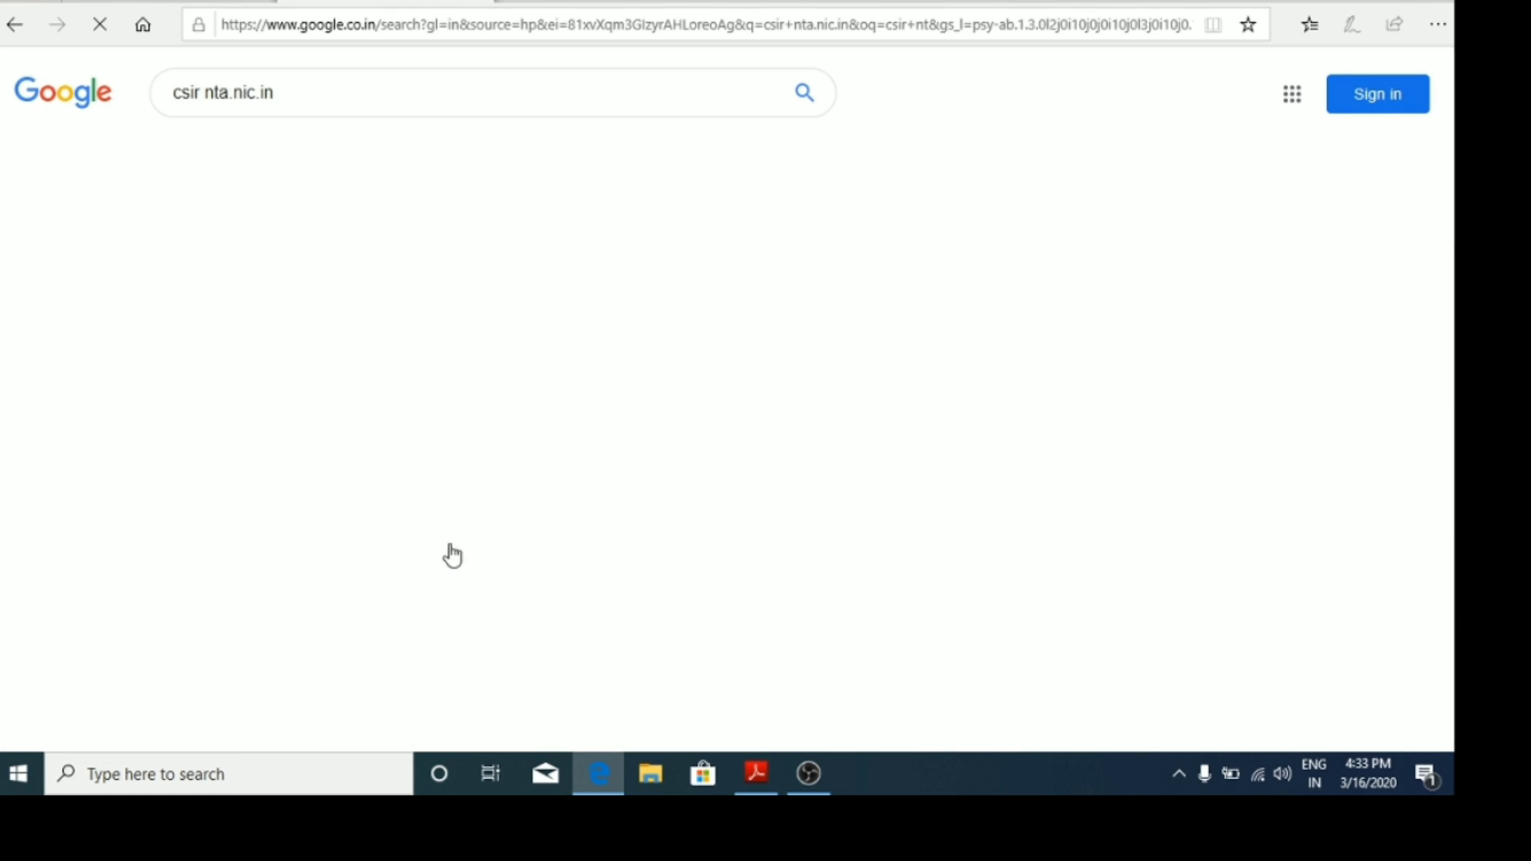
Step: Open the CSIR-NTA site and its 'Fill Application Form JOINT CSIR - UGC NET JUNE 2020' portal
left_click(352, 308)
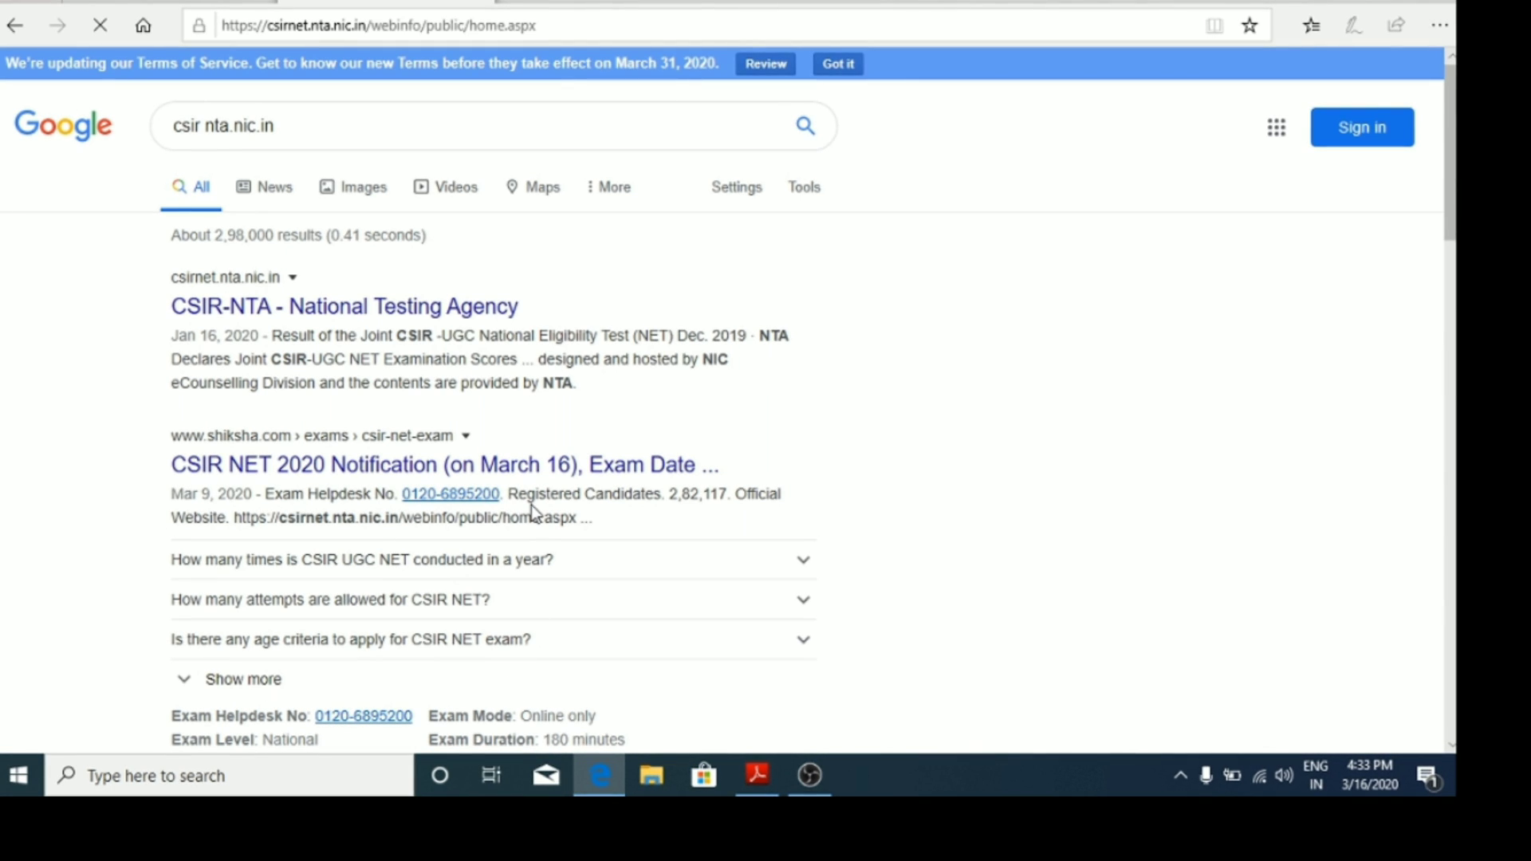
scroll(500, 469, "down", 3)
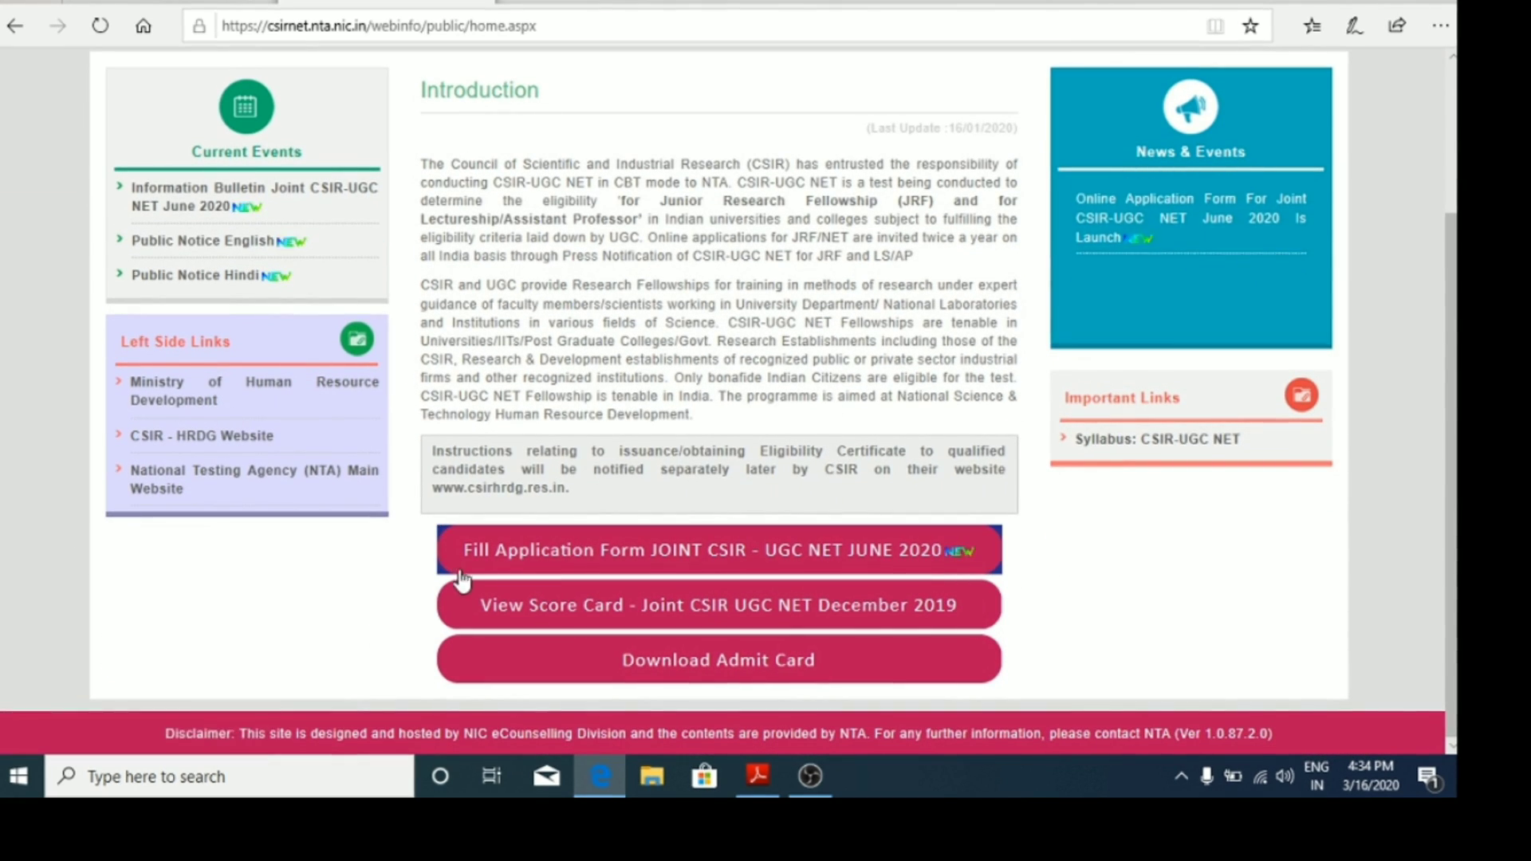
left_click(907, 555)
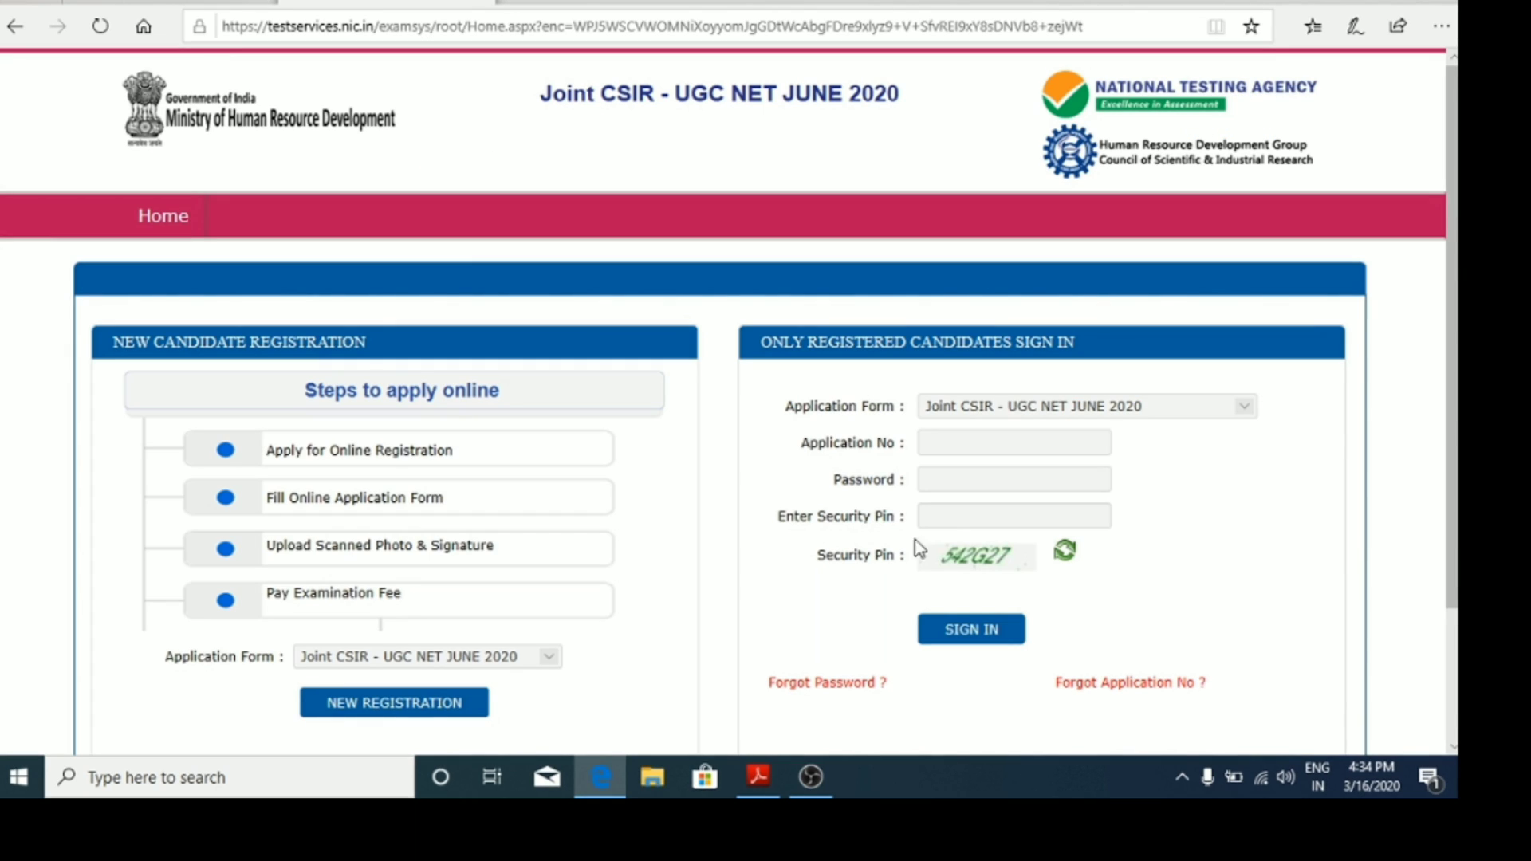
scroll(1036, 273, "down", 2)
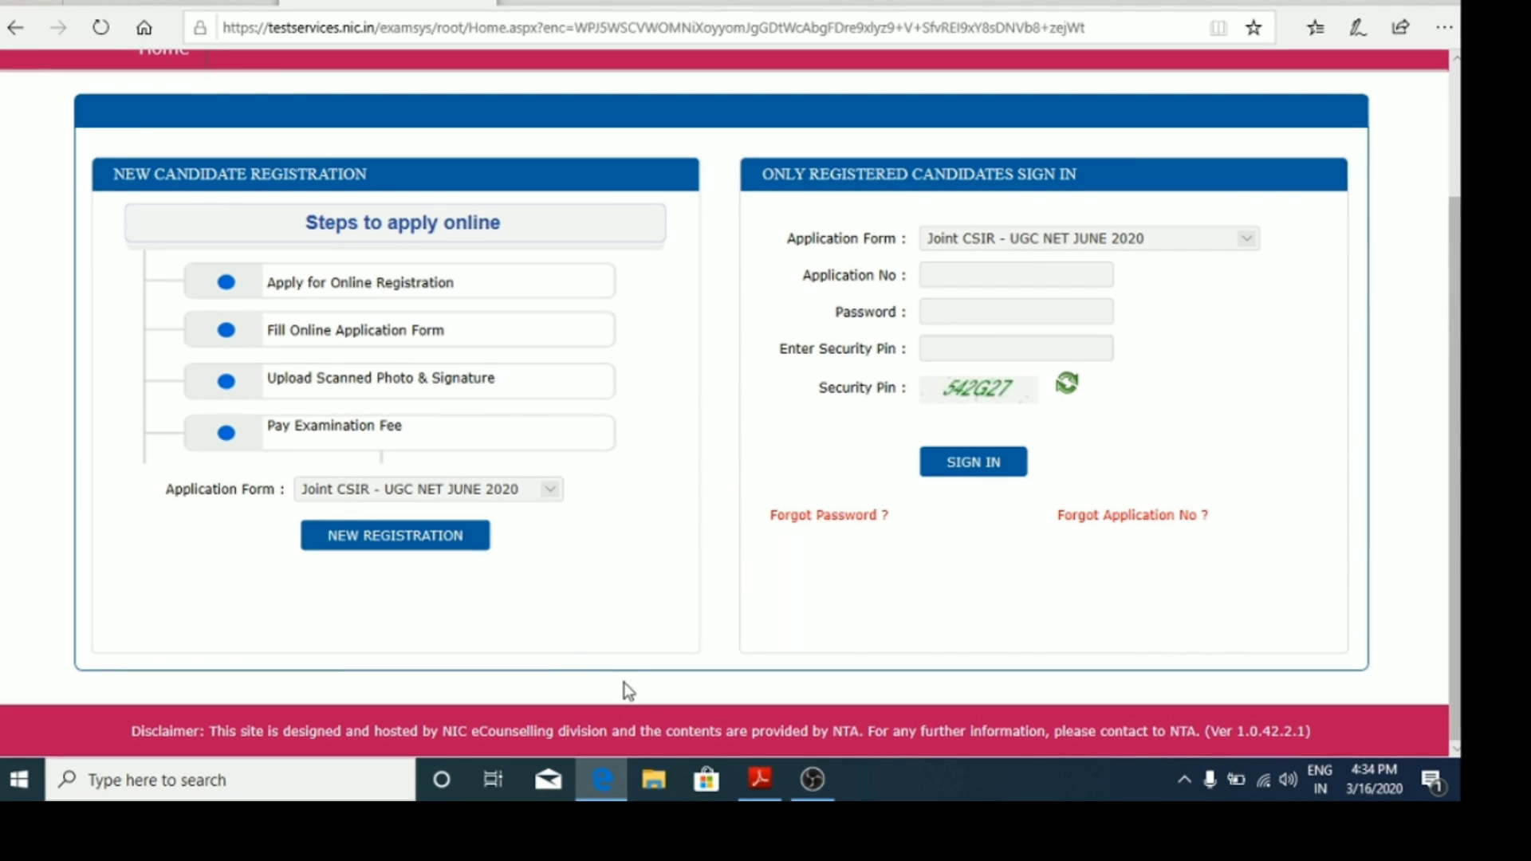
Step: Read the bulletin's 'Step III: Uploading of scanned images' rules in Acrobat, then return to Edge
left_click(760, 780)
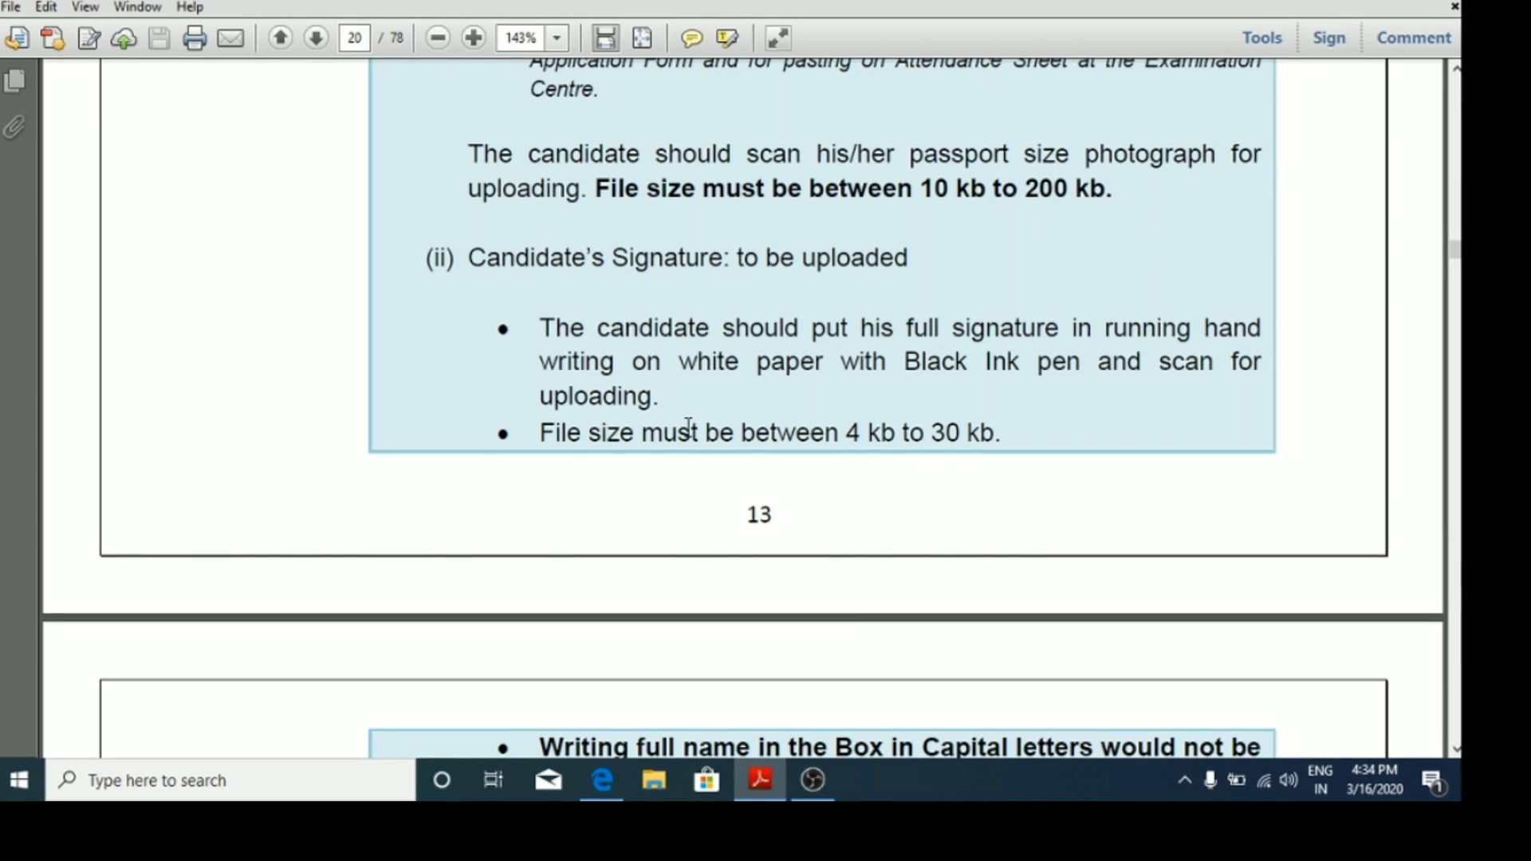
scroll(691, 431, "up", 4)
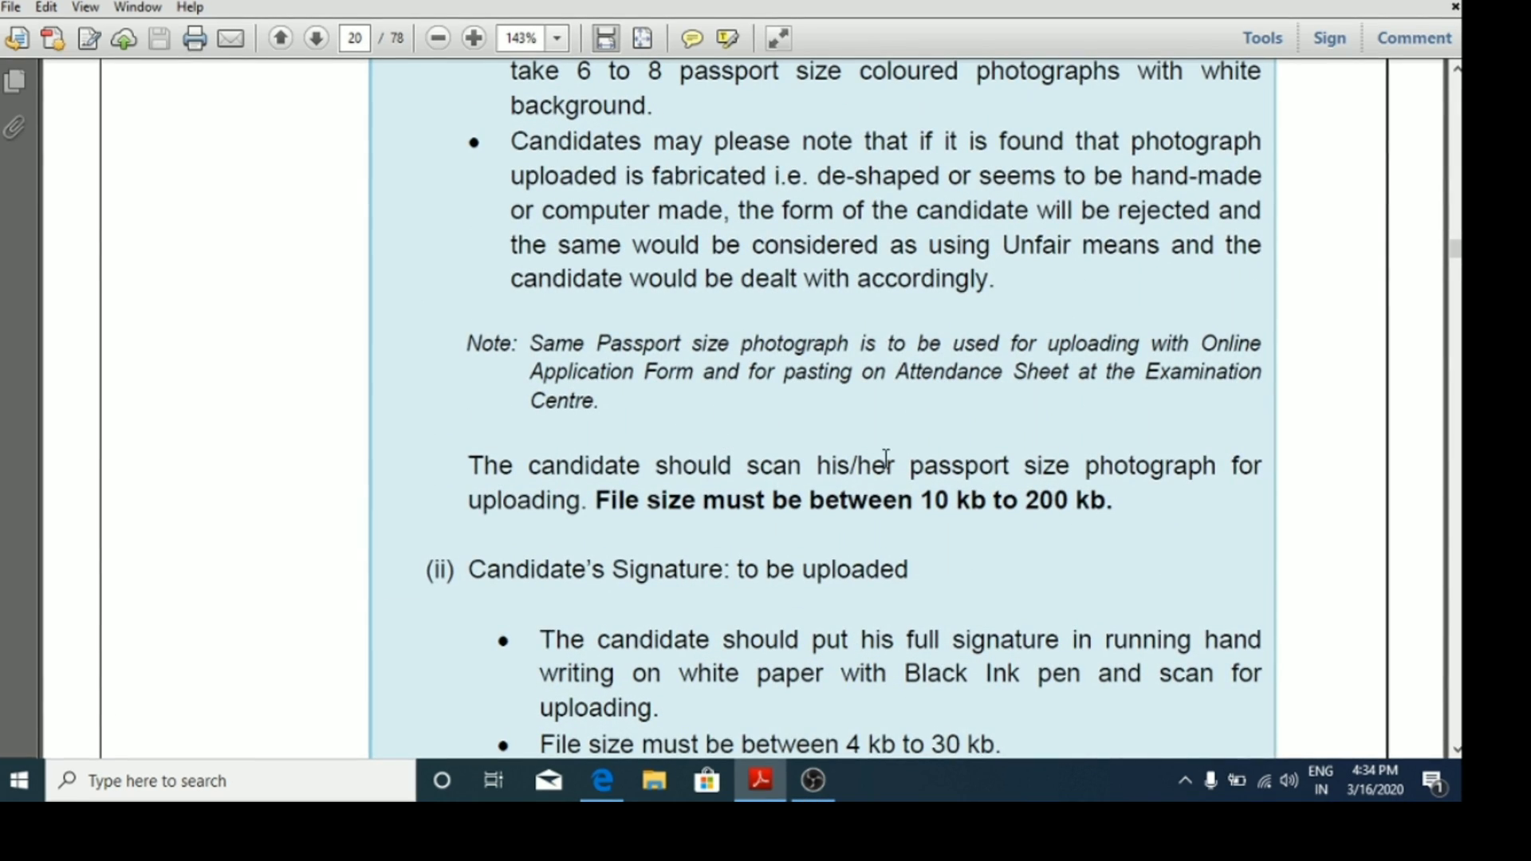
scroll(700, 571, "up", 1)
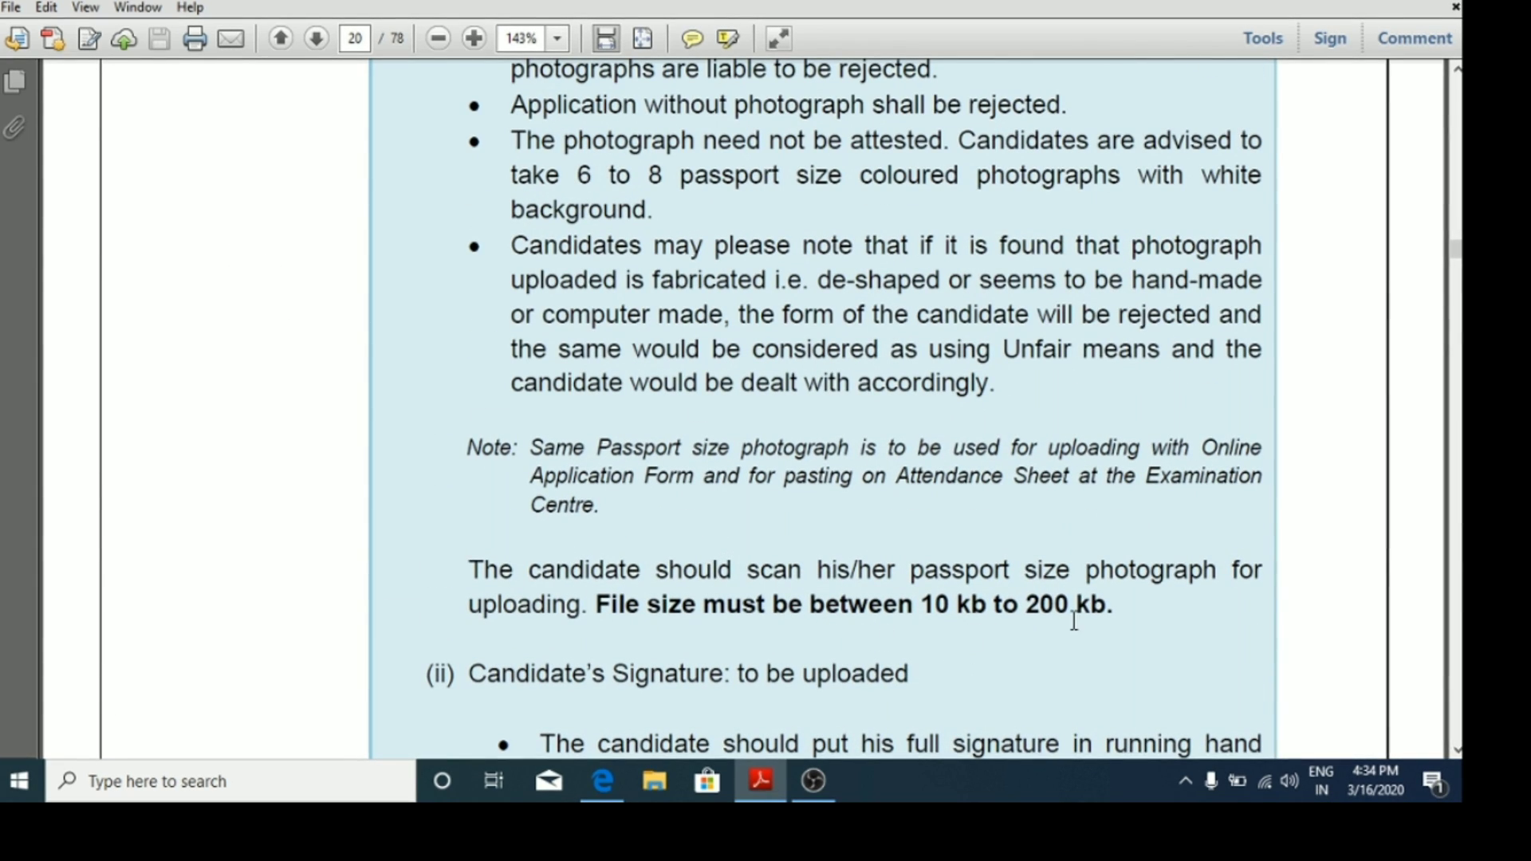
scroll(1043, 630, "up", 3)
scroll(1043, 630, "up", 1)
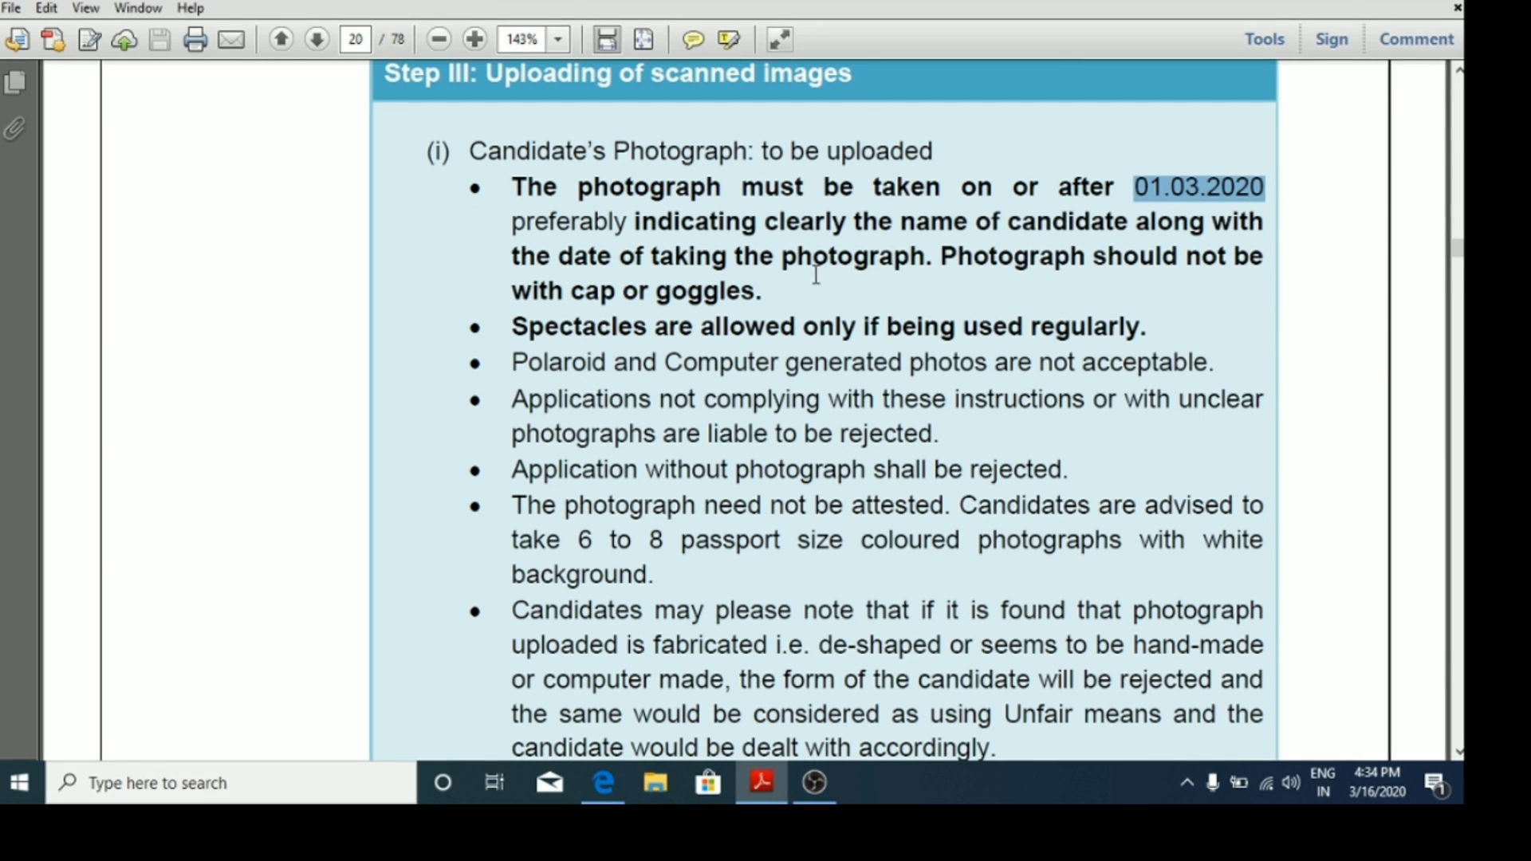
scroll(791, 307, "down", 1)
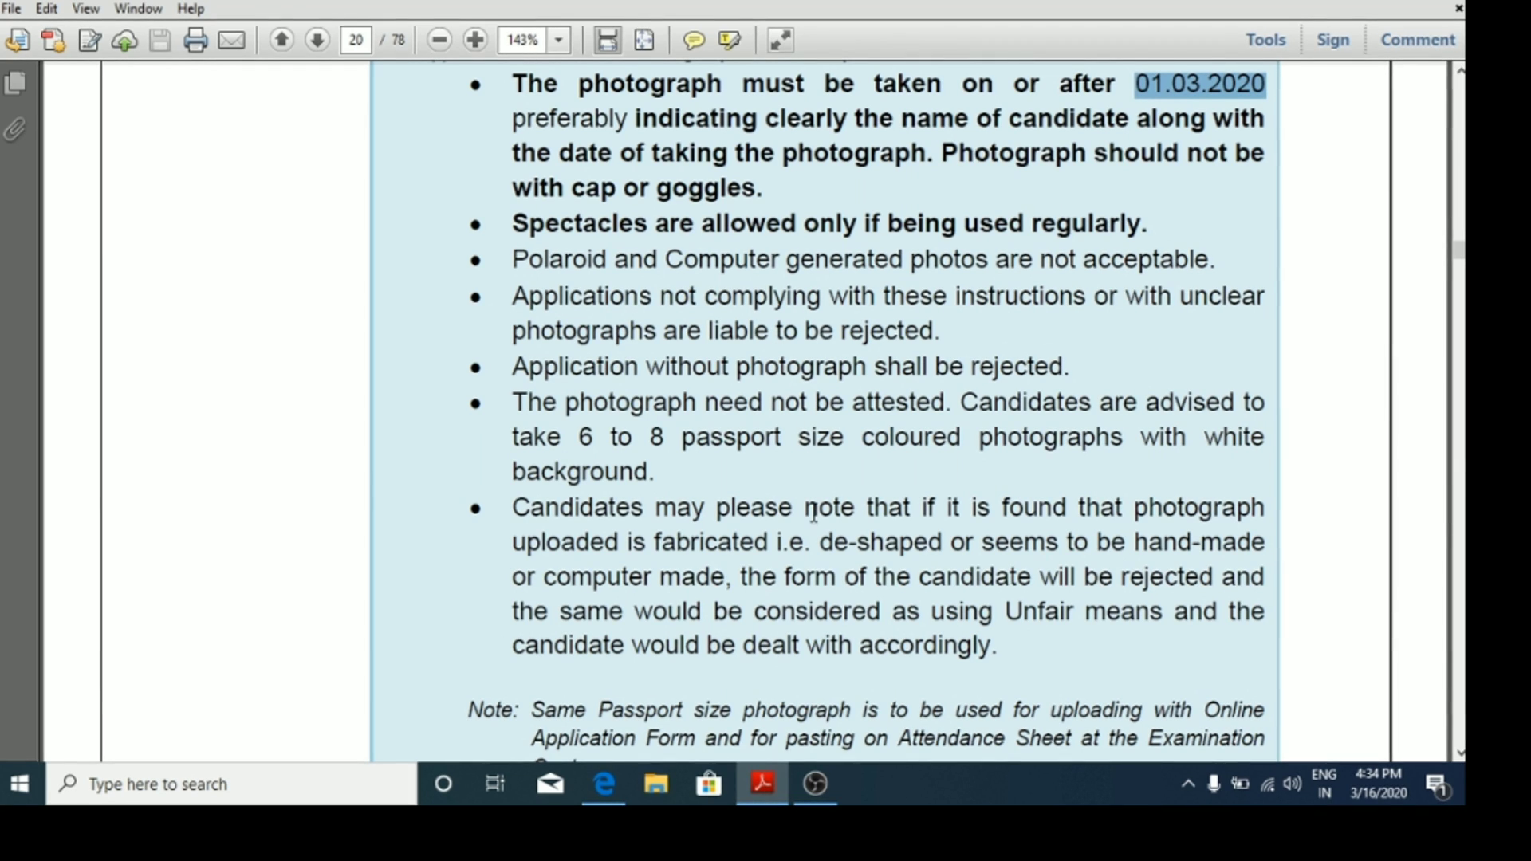
left_click(605, 784)
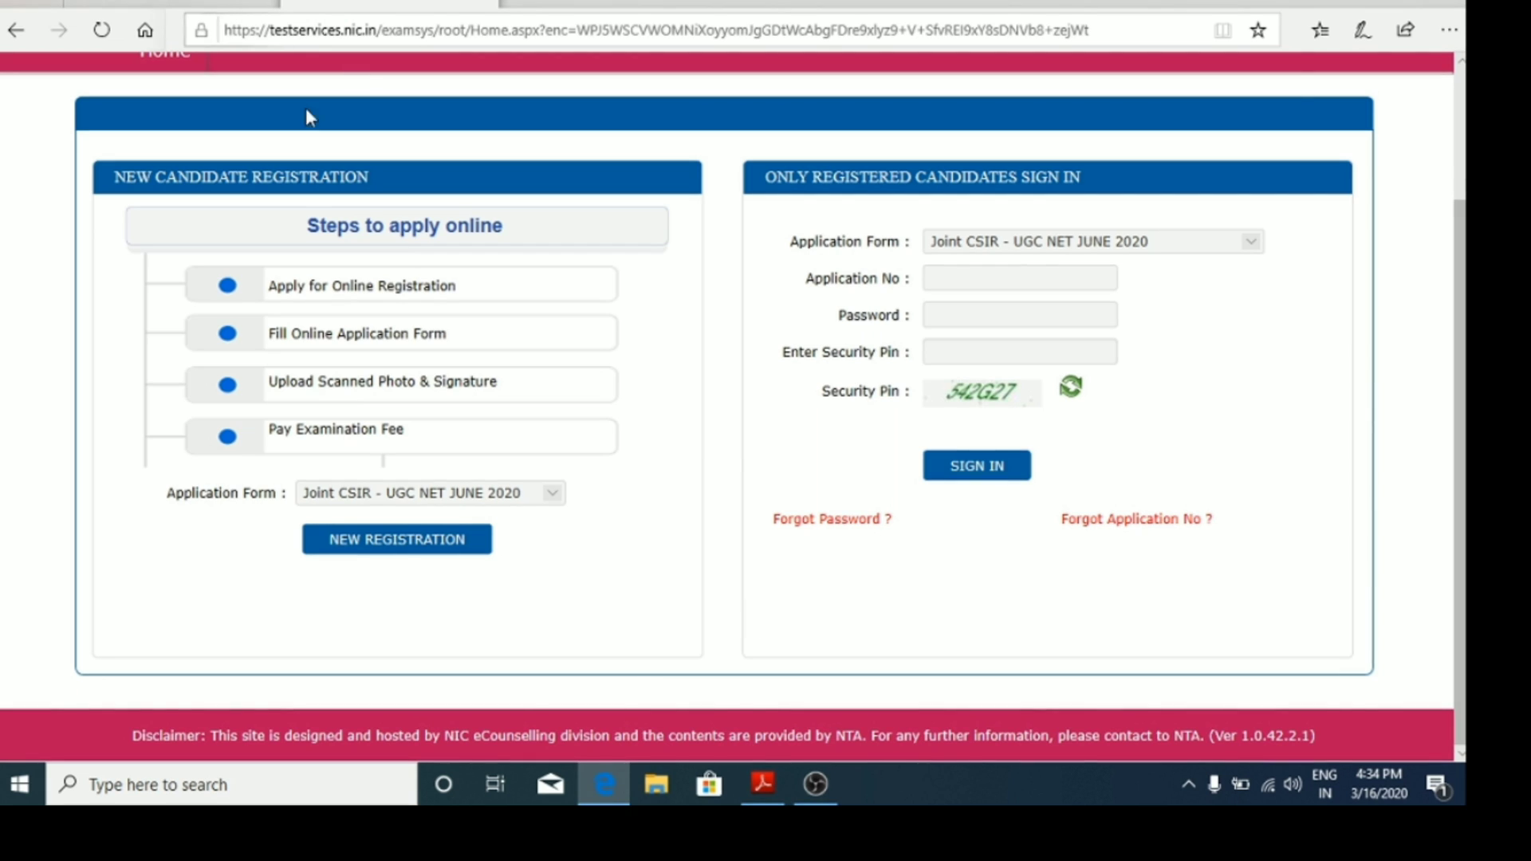
Step: Start a new registration, confirm the Information Bulletin was read, and proceed to the form
left_click(415, 552)
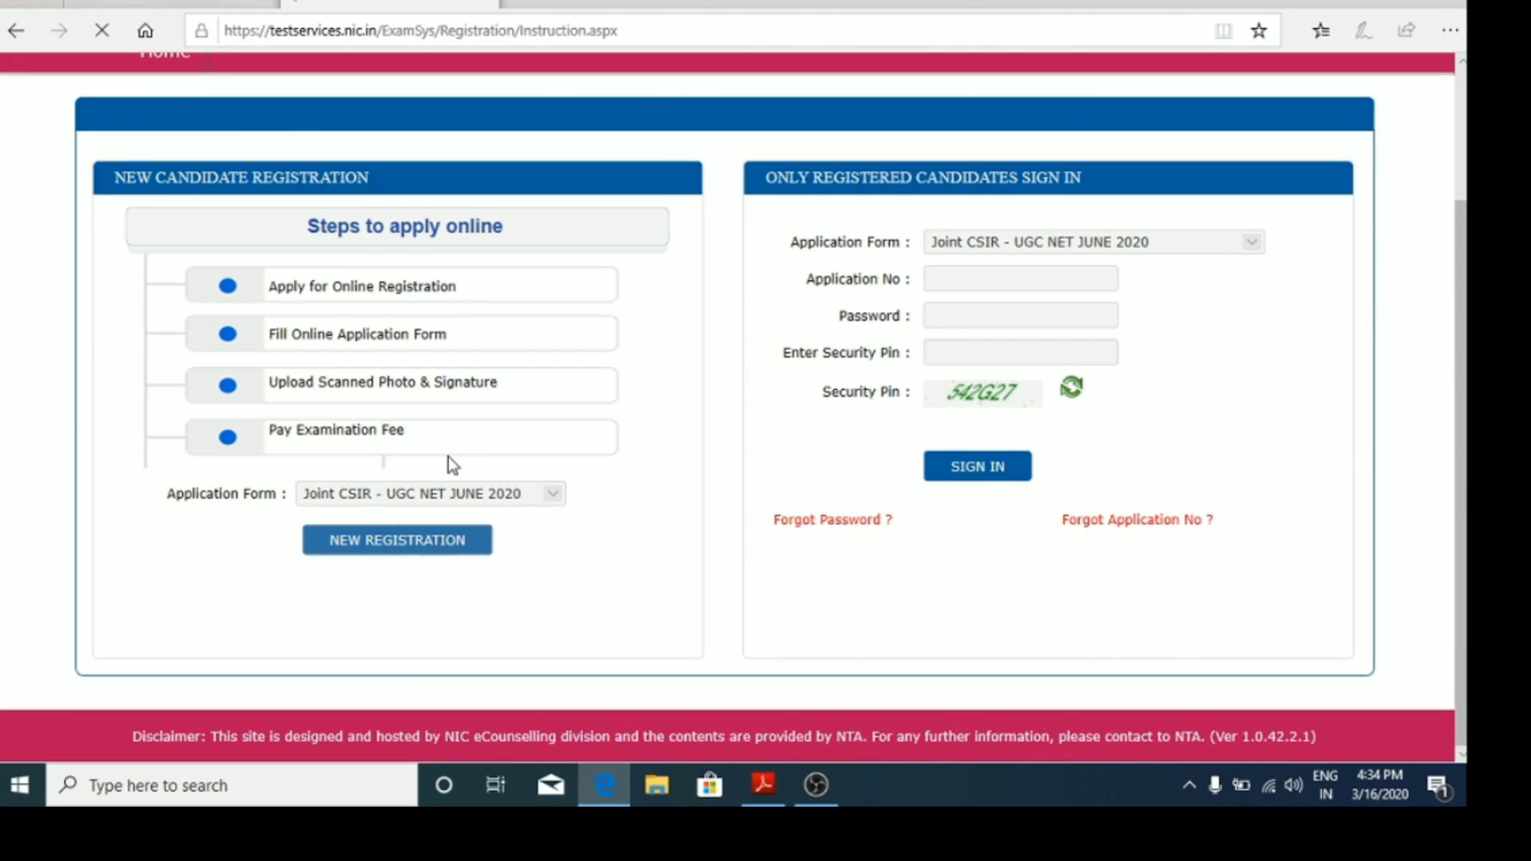
scroll(745, 430, "down", 20)
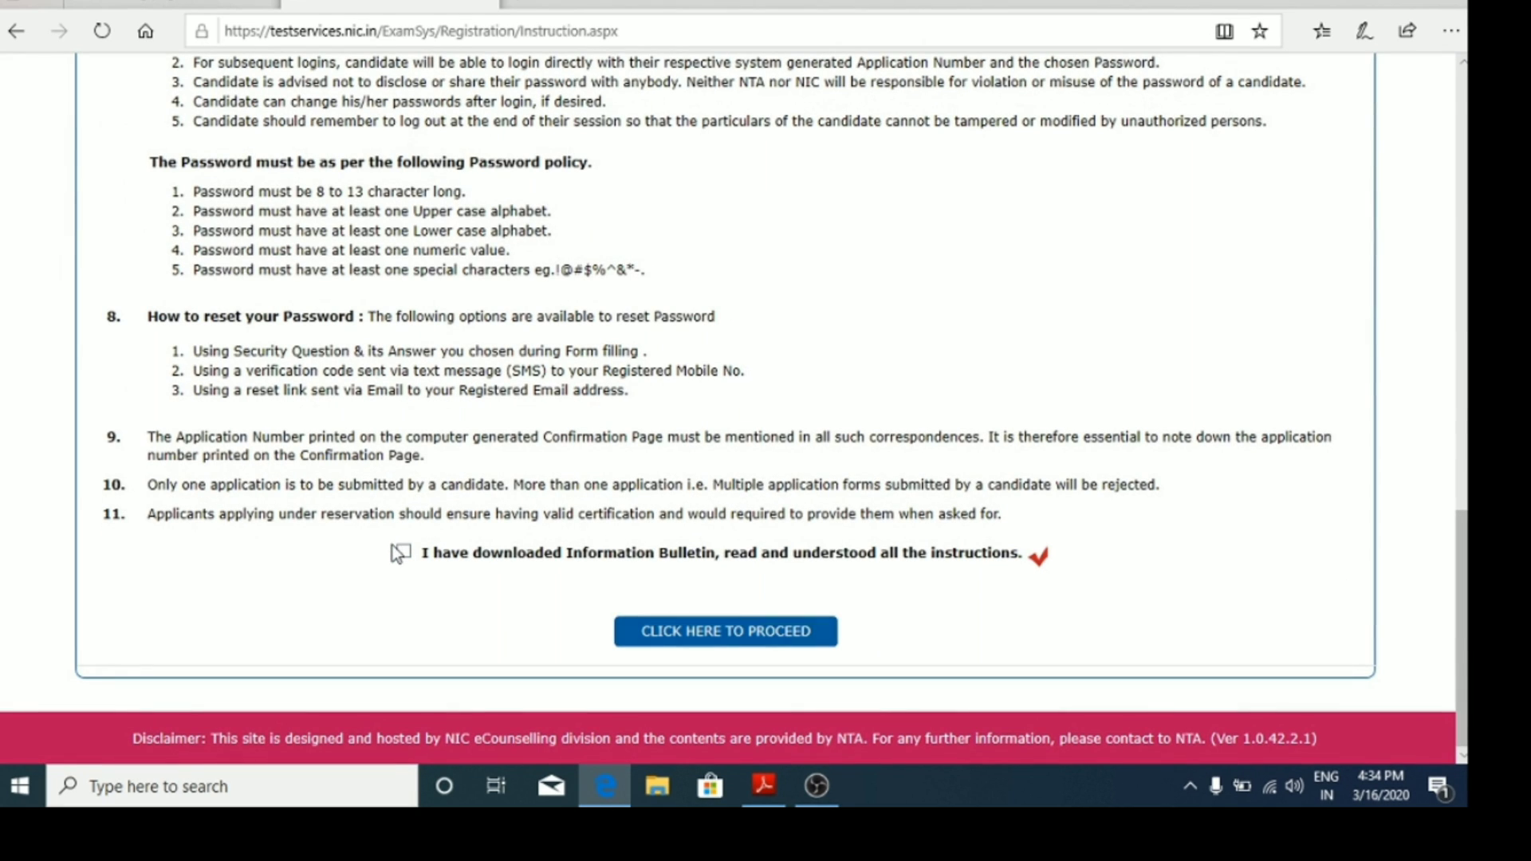
left_click(403, 551)
left_click(790, 640)
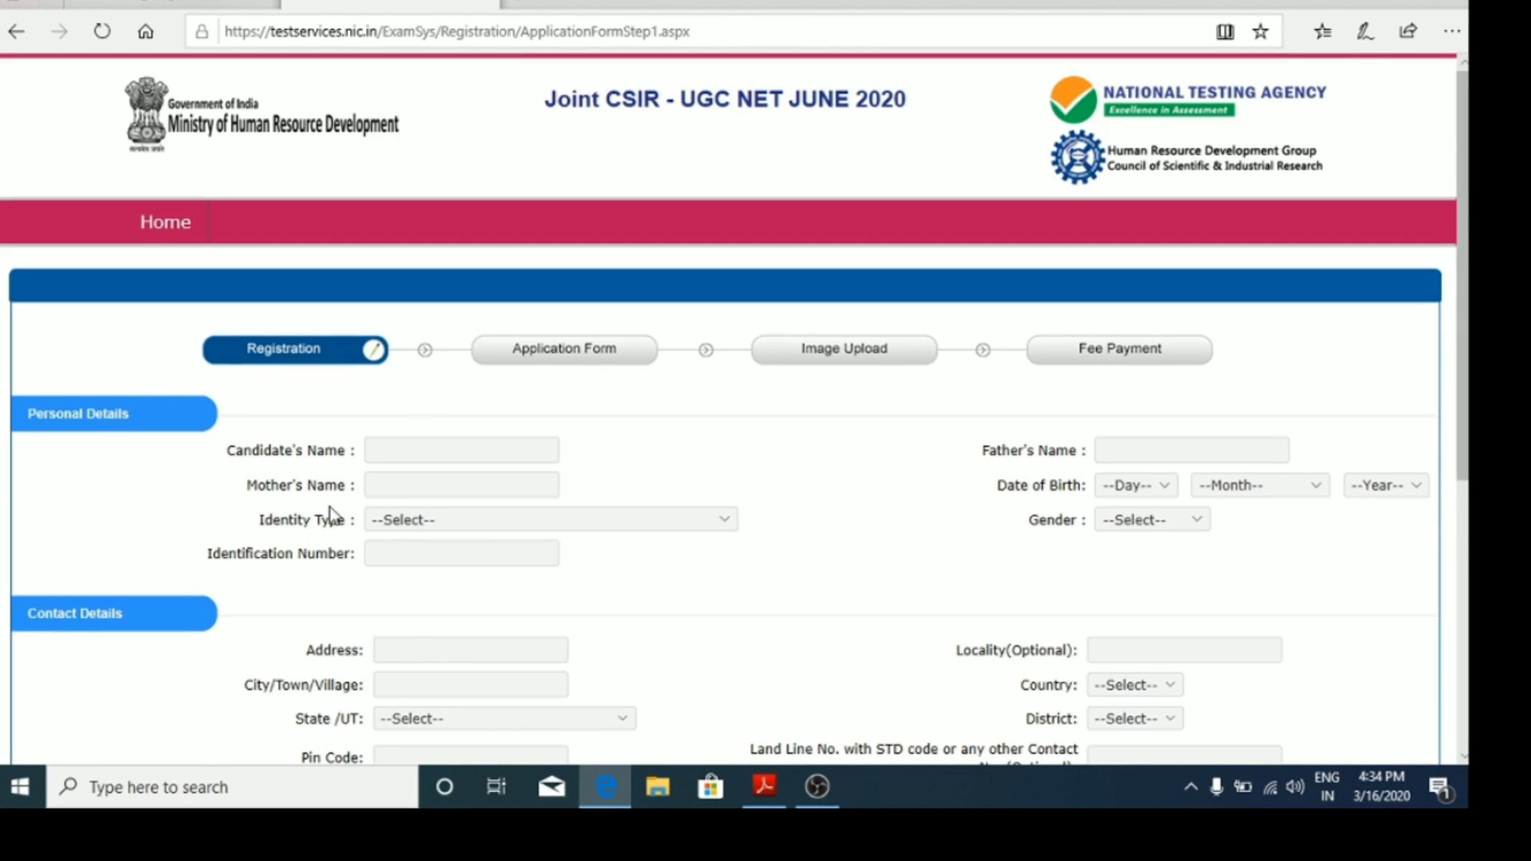
Step: Enter the candidate's name, father's name and mother's name
scroll(505, 532, "down", 3)
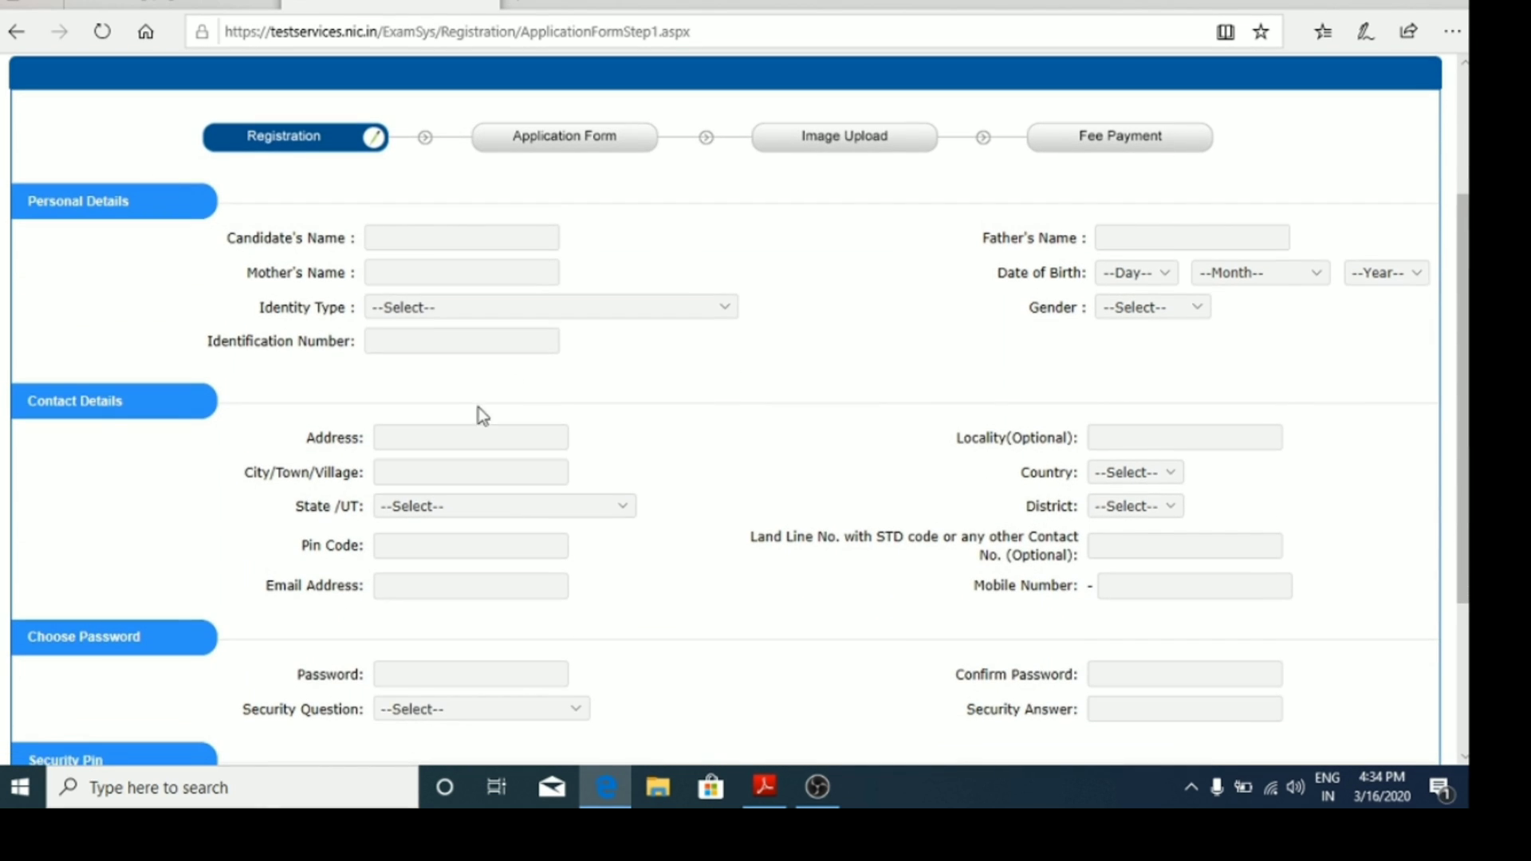
left_click(434, 239)
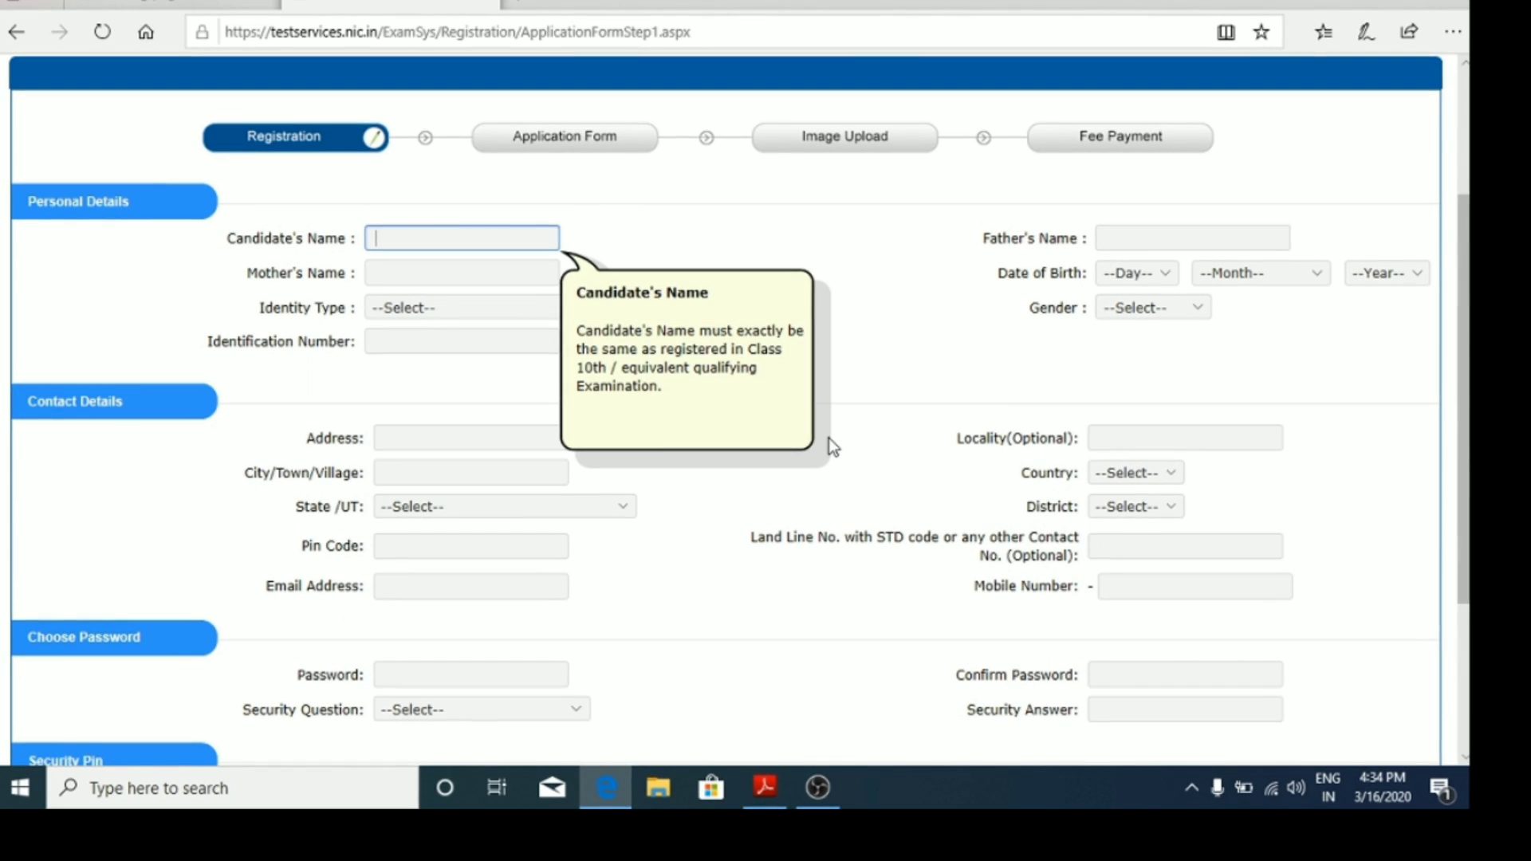
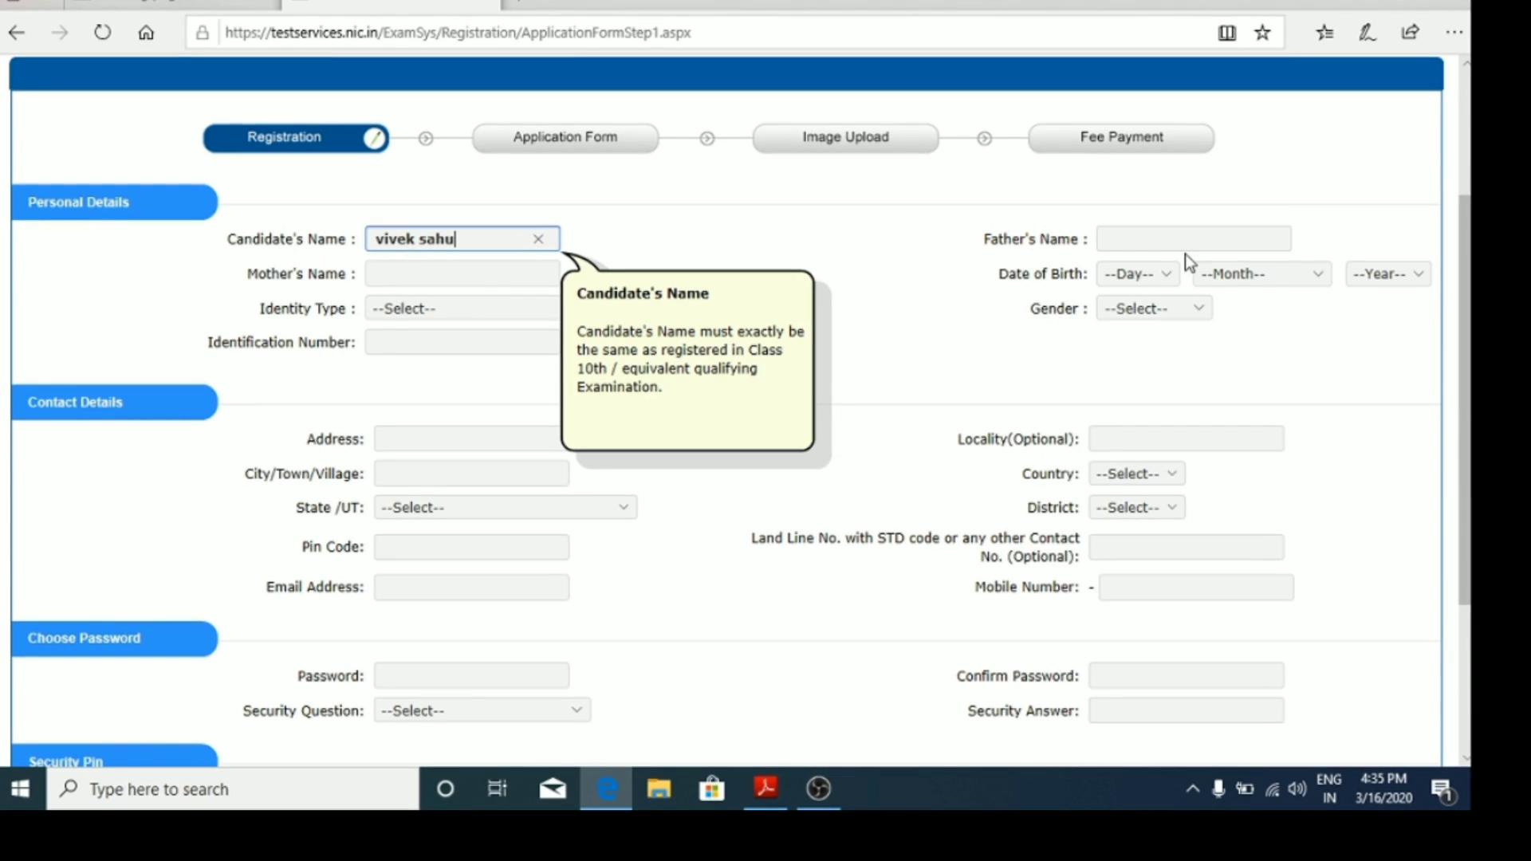
left_click(1186, 244)
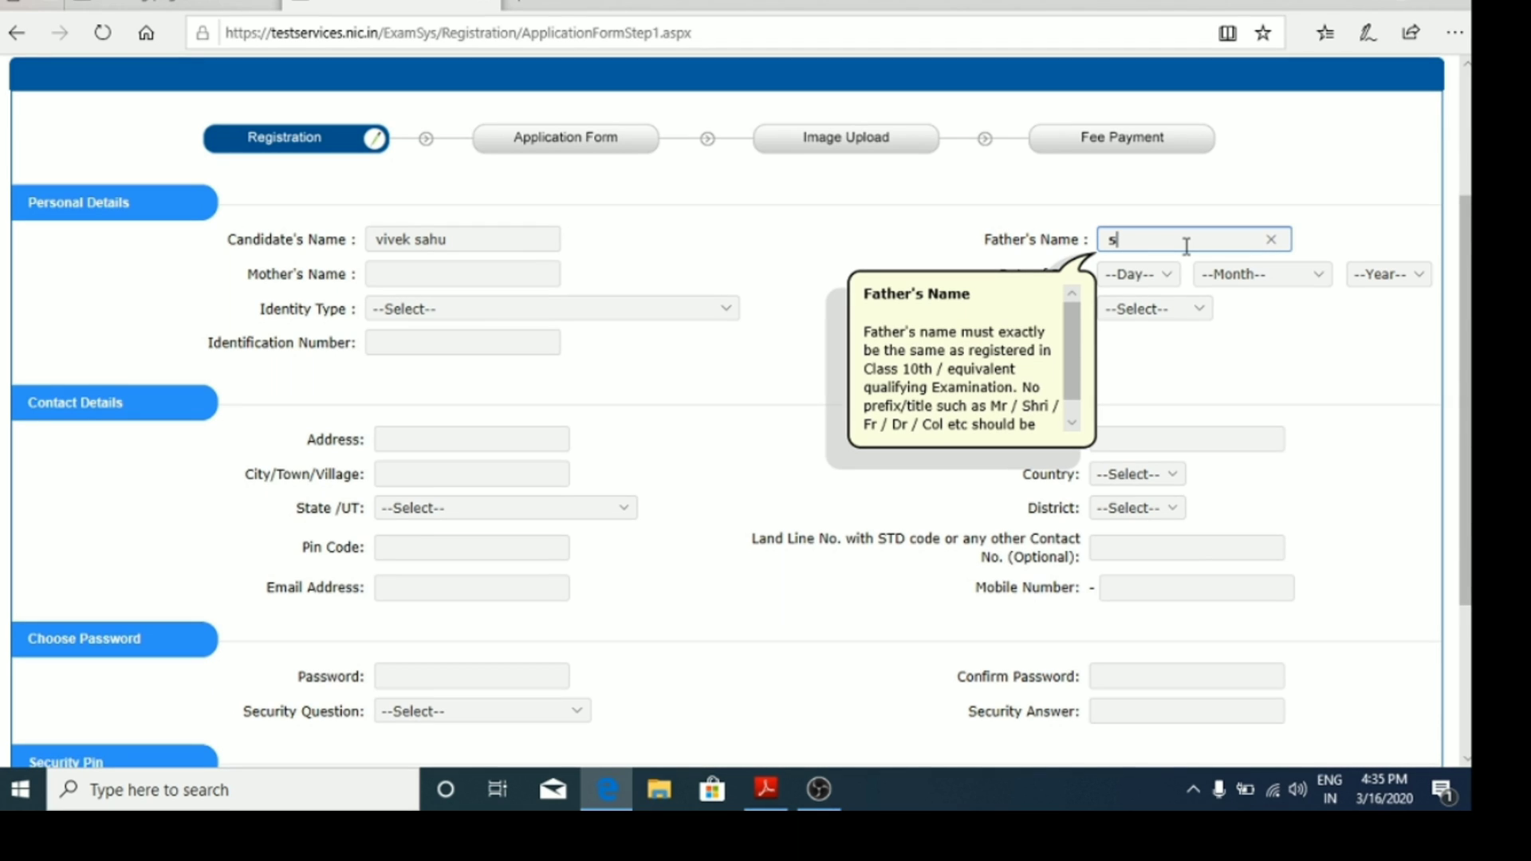
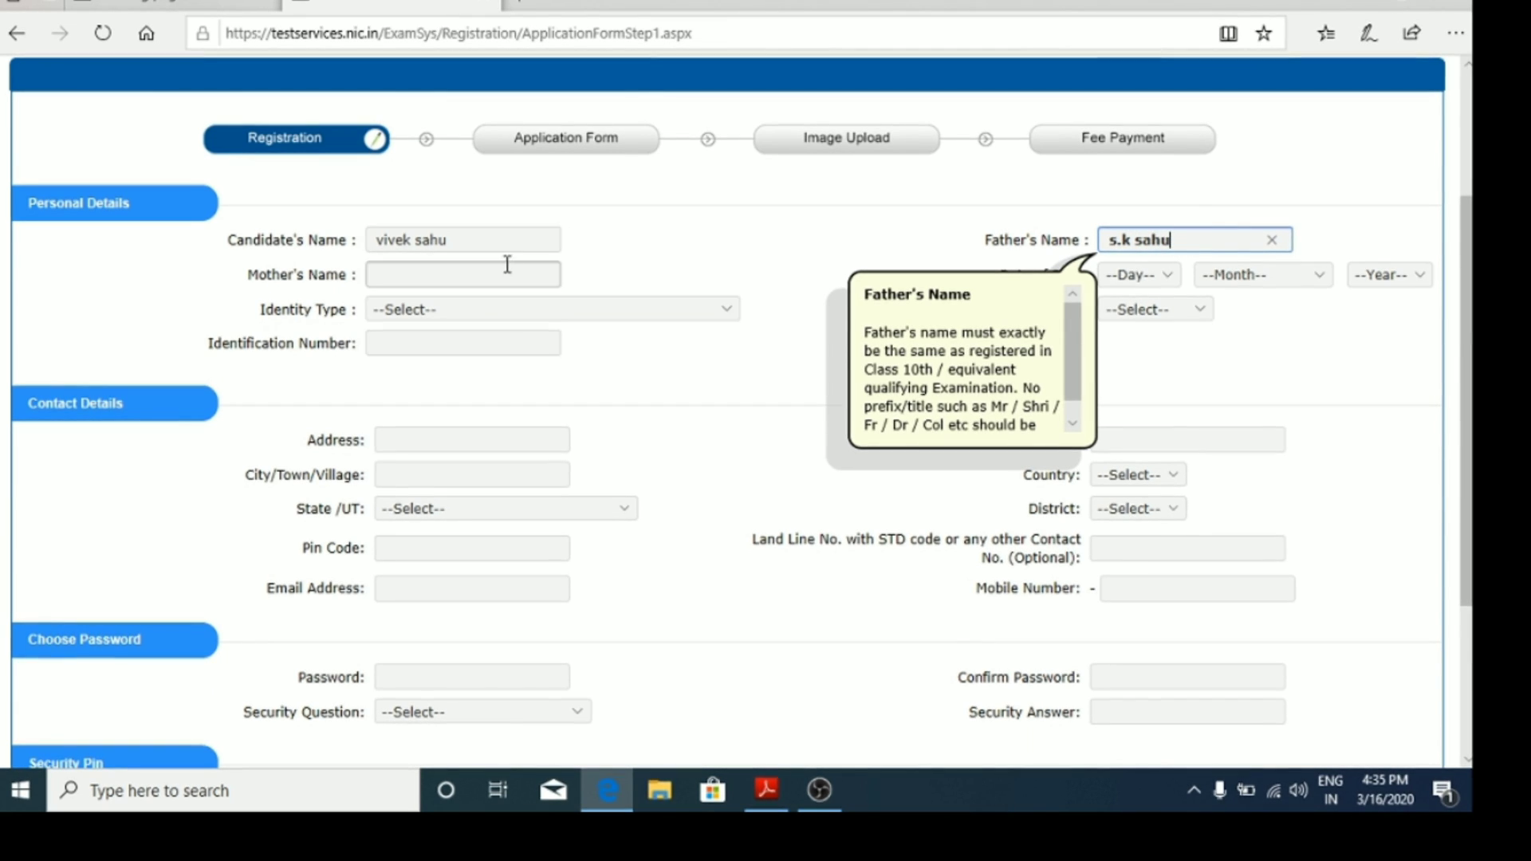
left_click(505, 271)
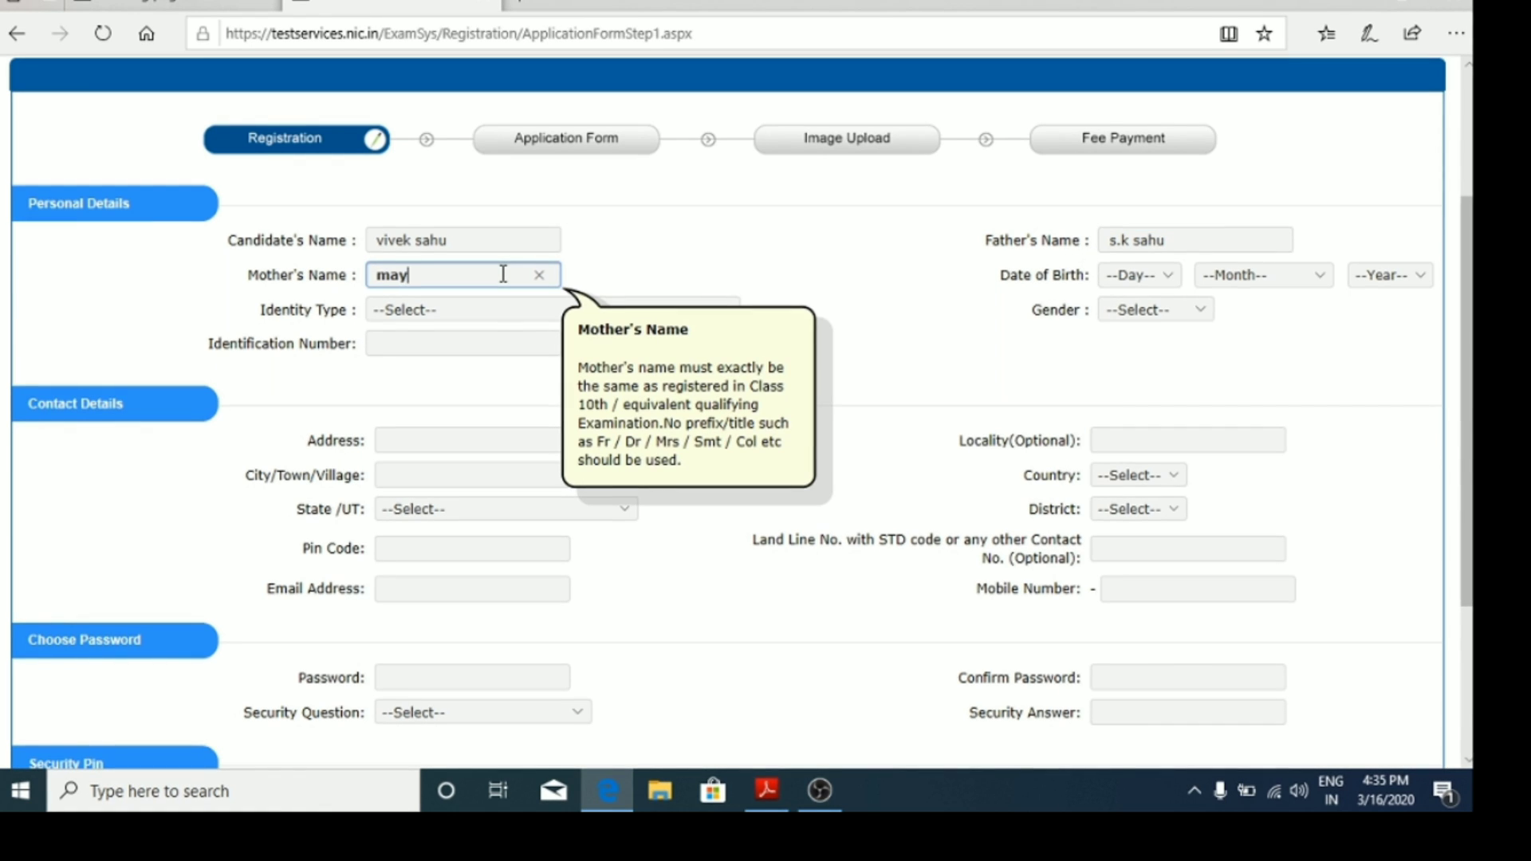
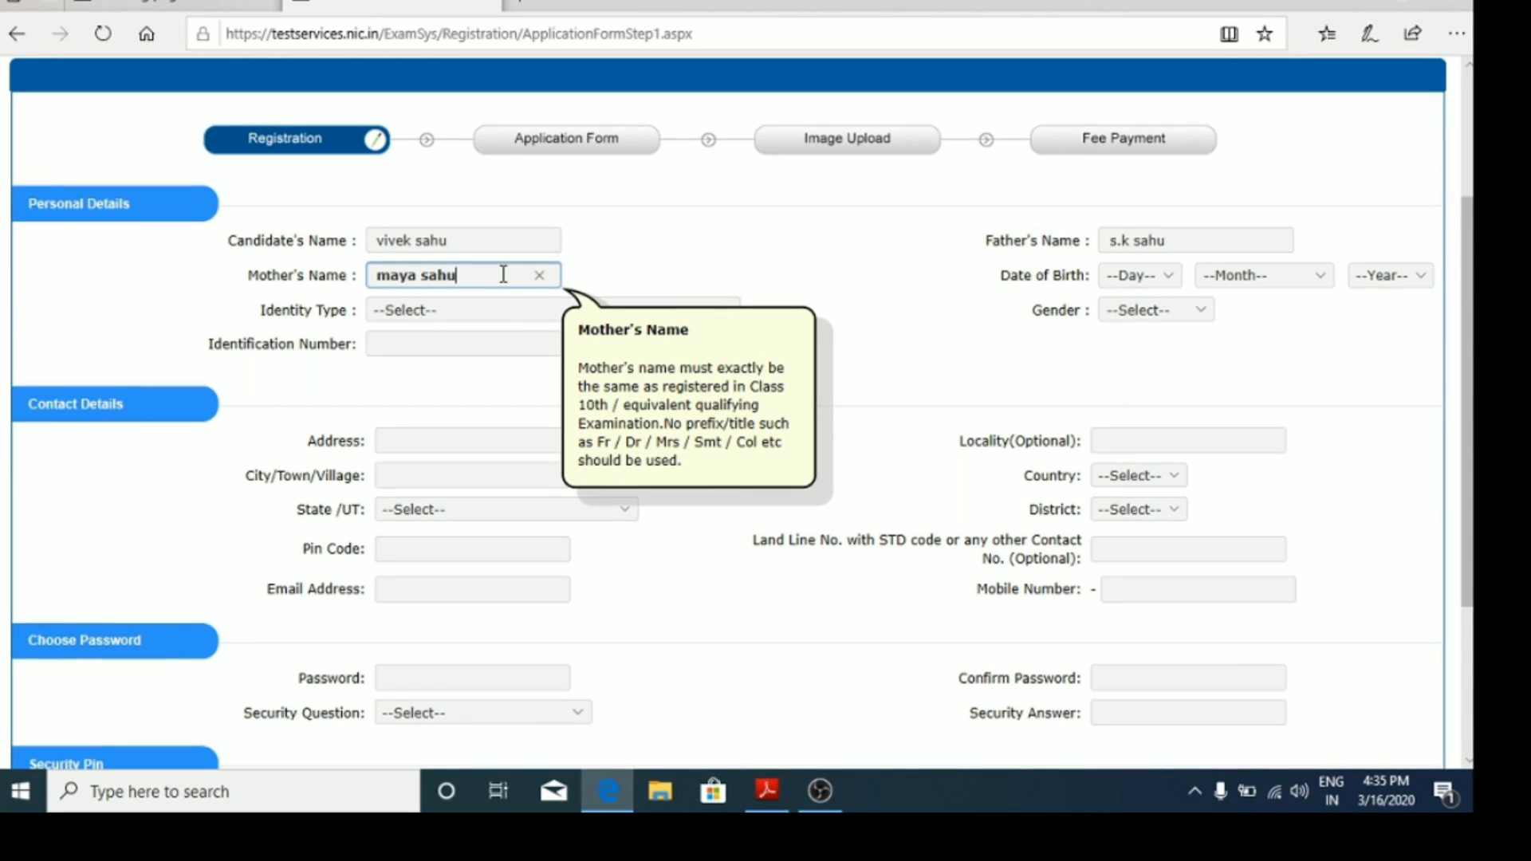
left_click(1135, 279)
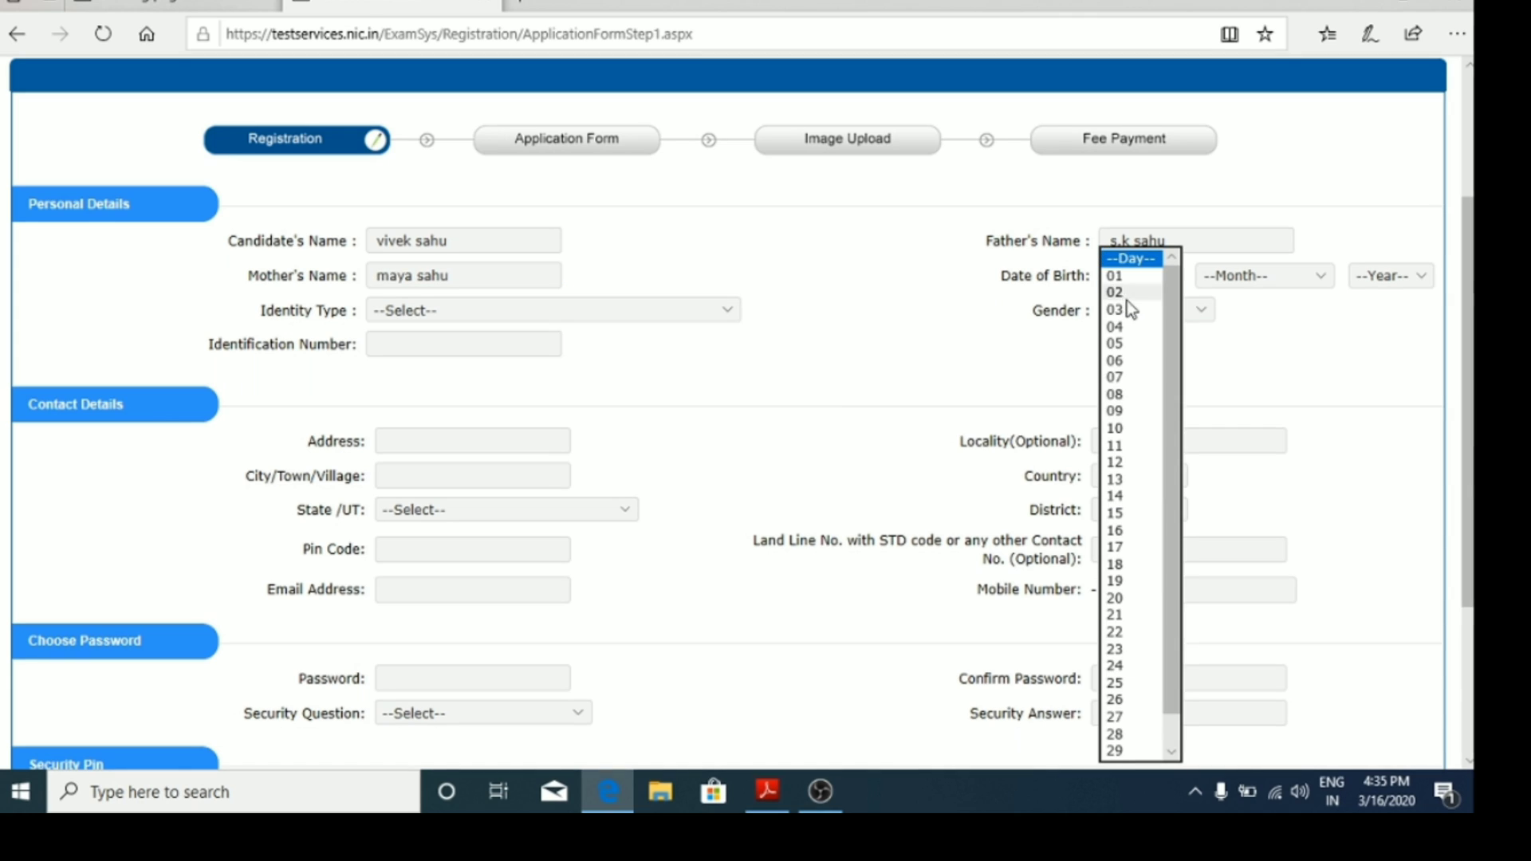
left_click(1115, 377)
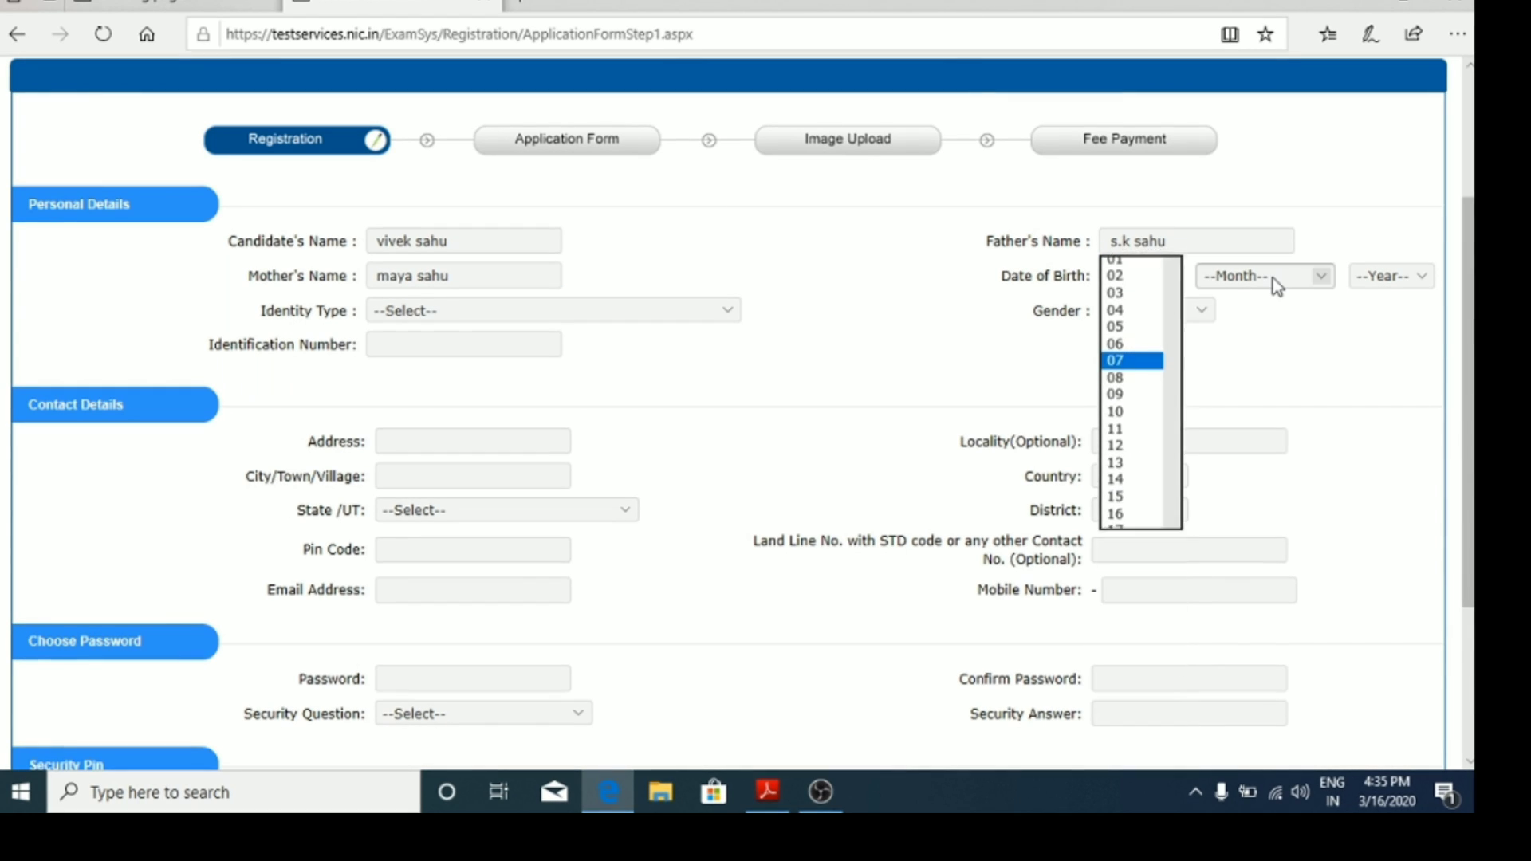
left_click(1279, 281)
left_click(1244, 378)
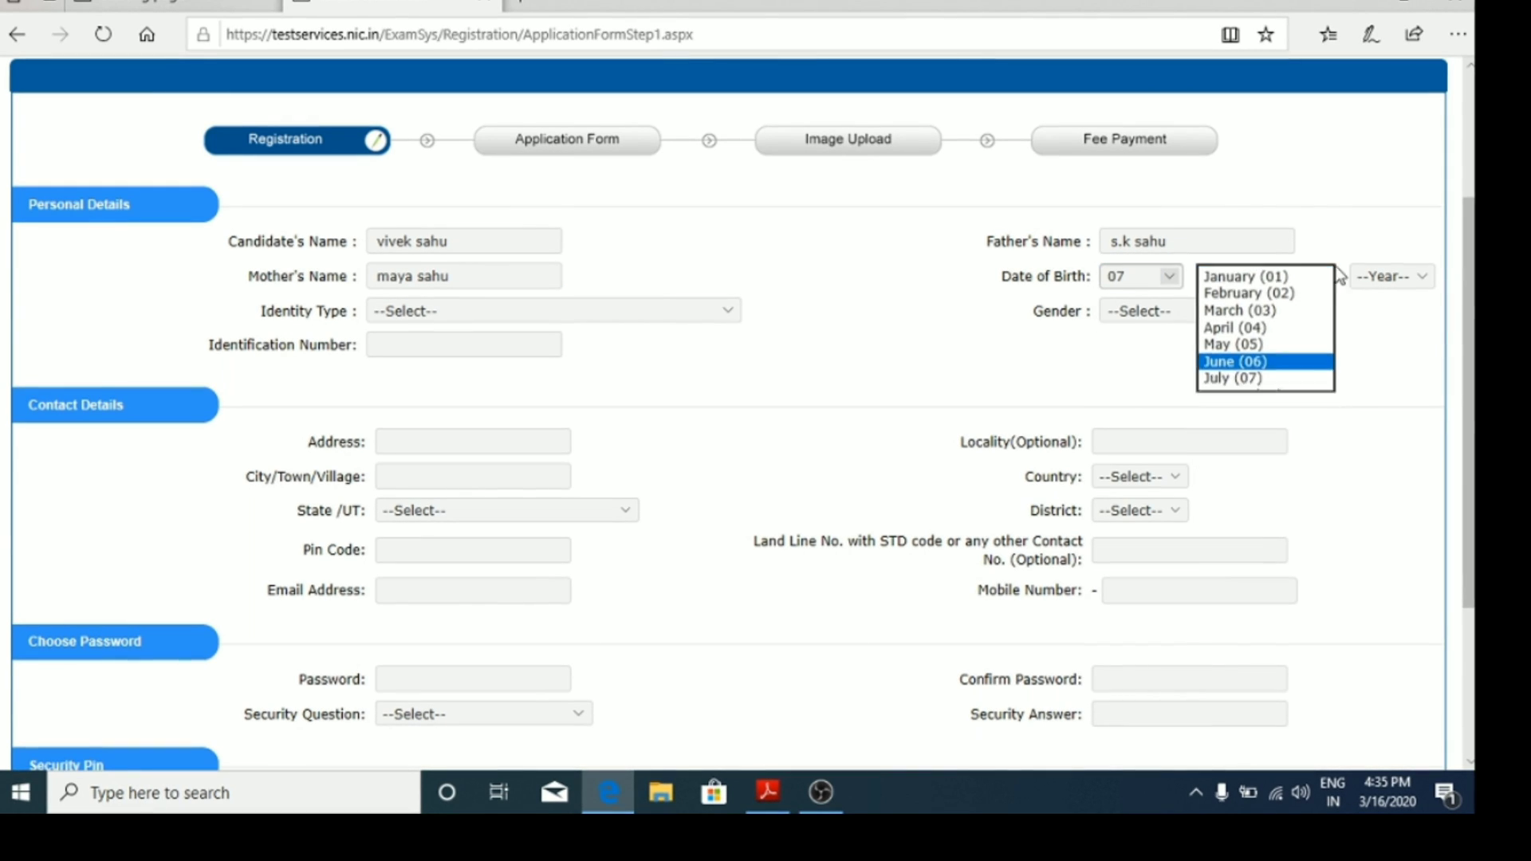
left_click(1412, 279)
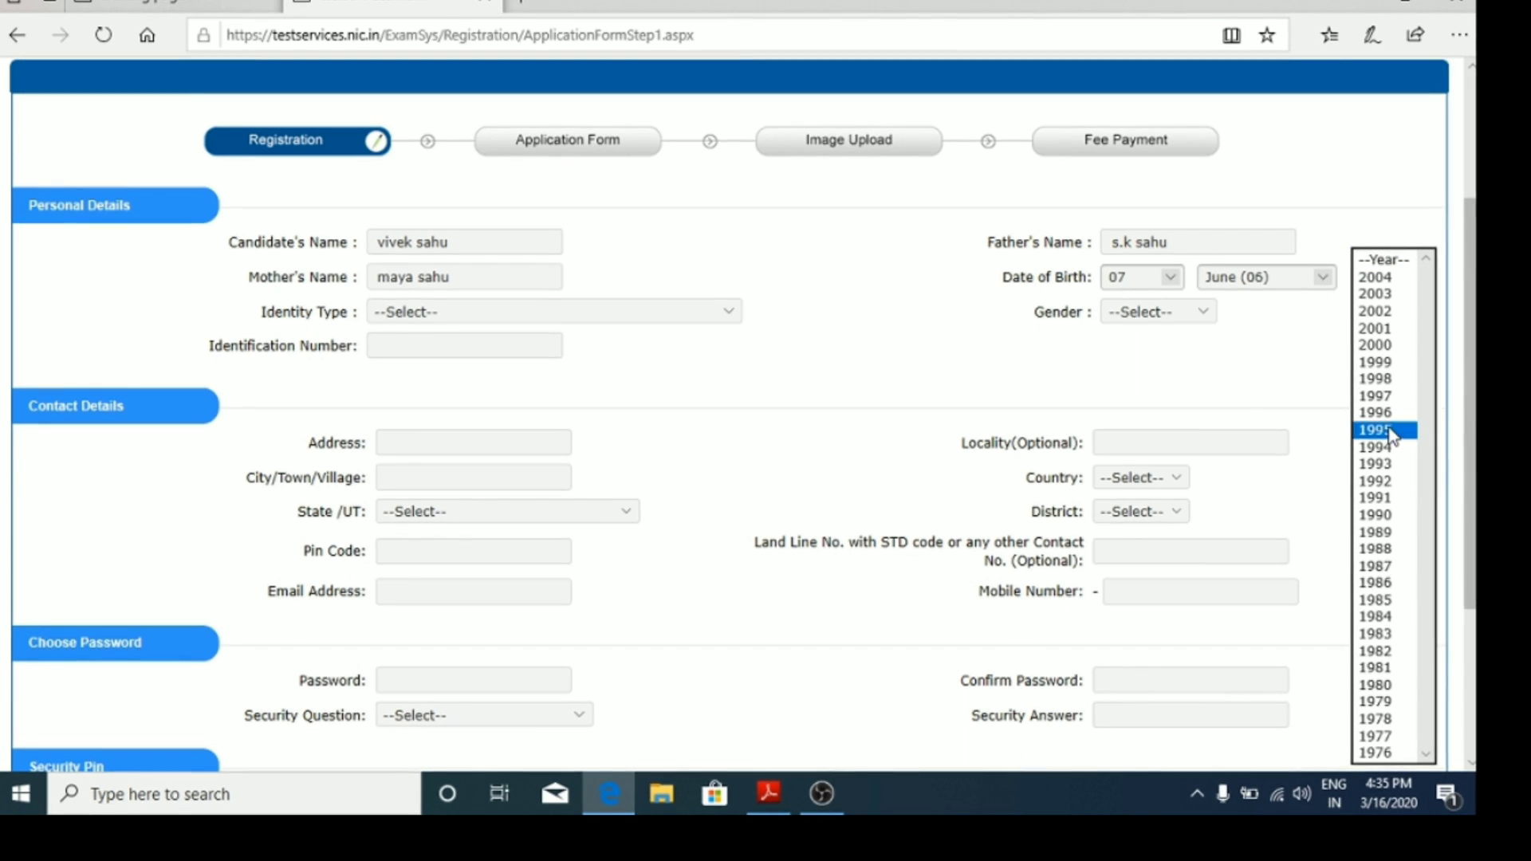
left_click(1375, 429)
left_click(1185, 314)
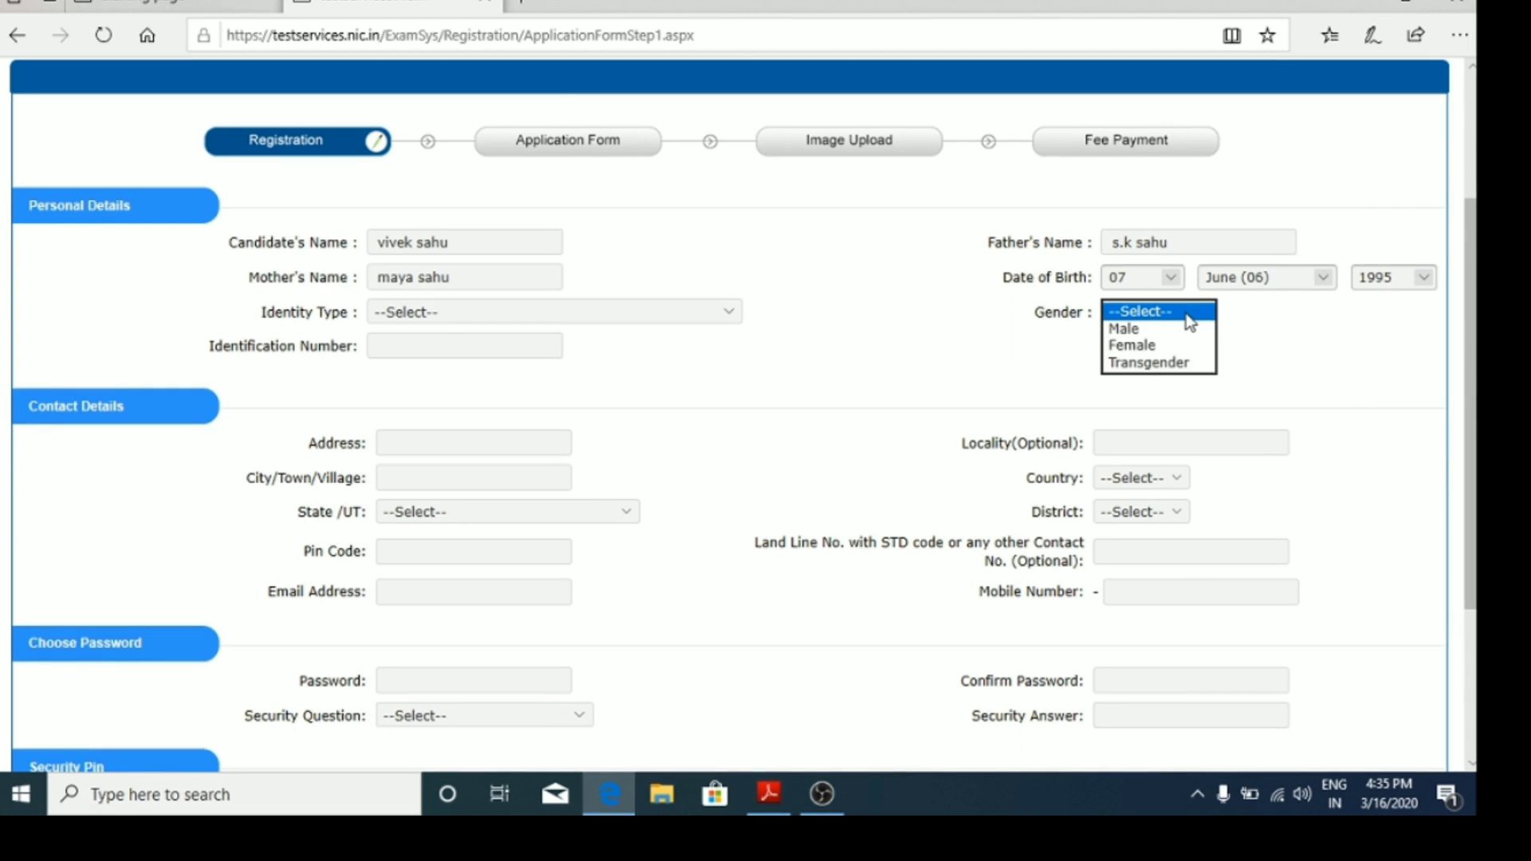
left_click(1147, 334)
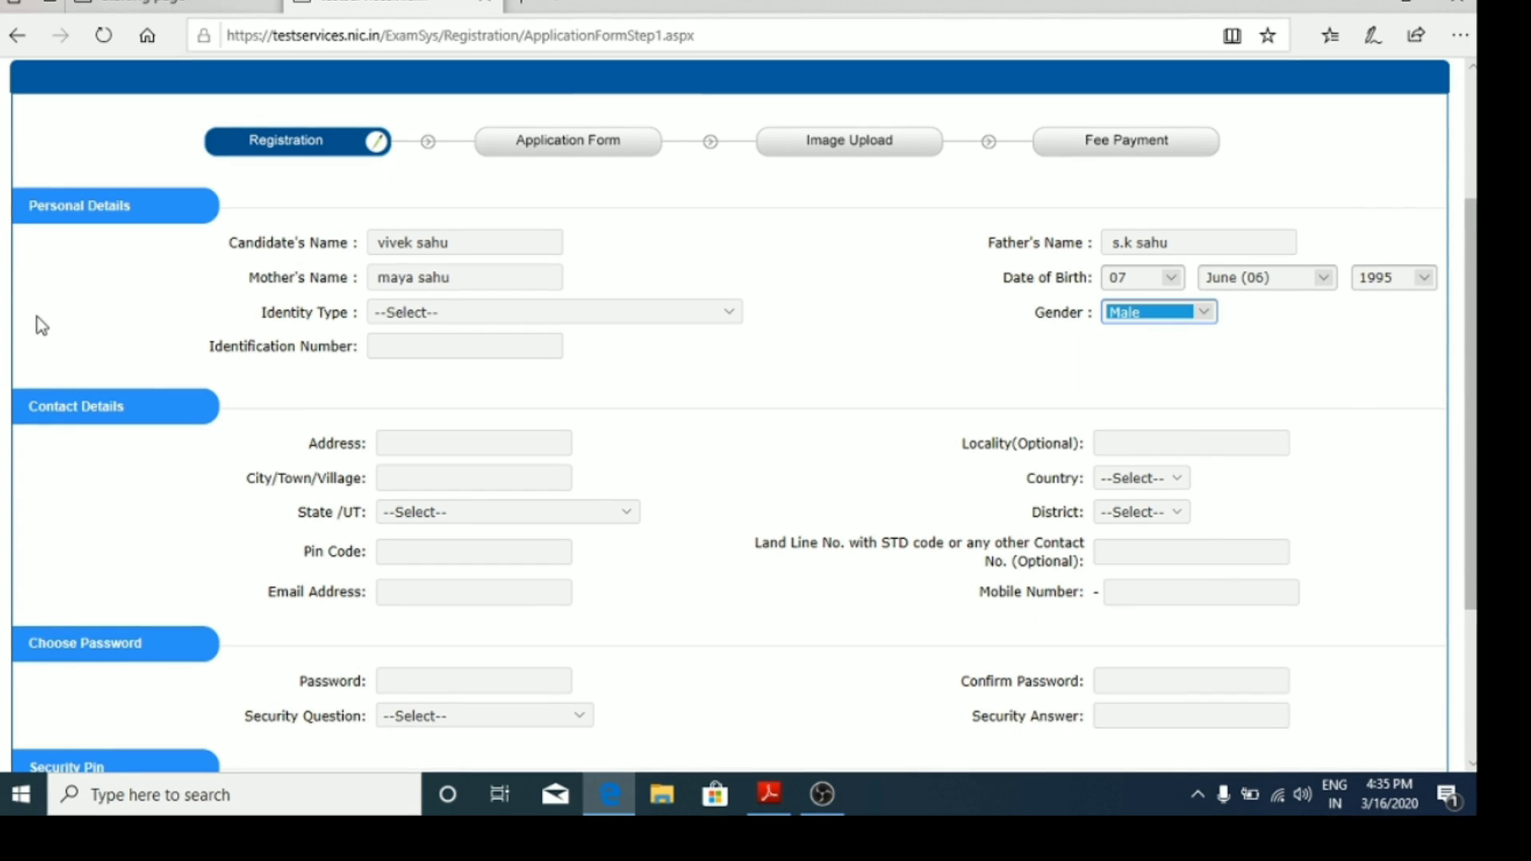
left_click(431, 347)
left_click(445, 314)
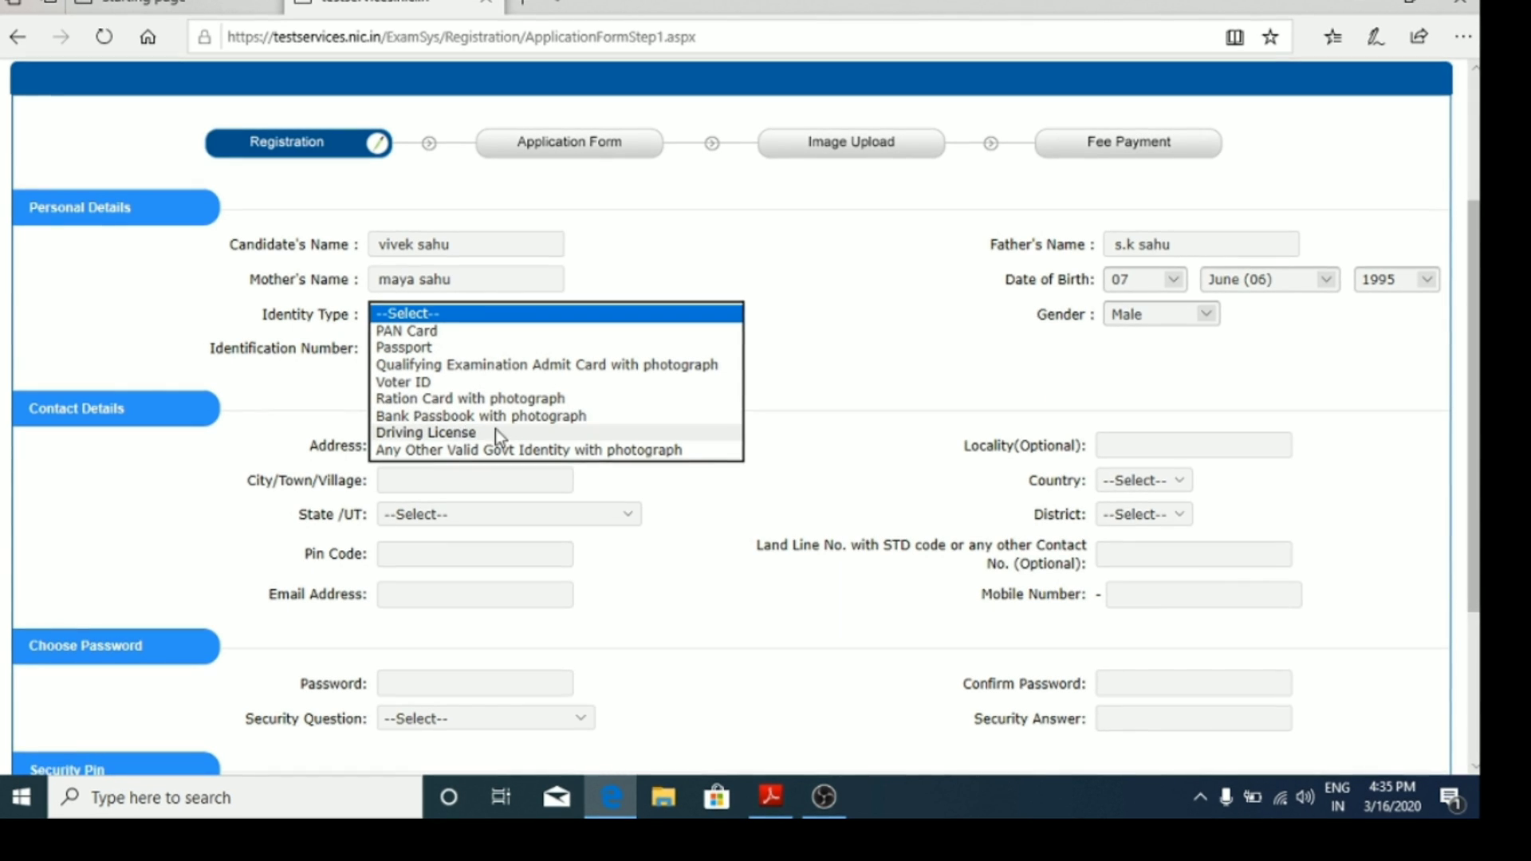
Step: Choose PAN Card as the identity type and enter the PAN number
left_click(443, 331)
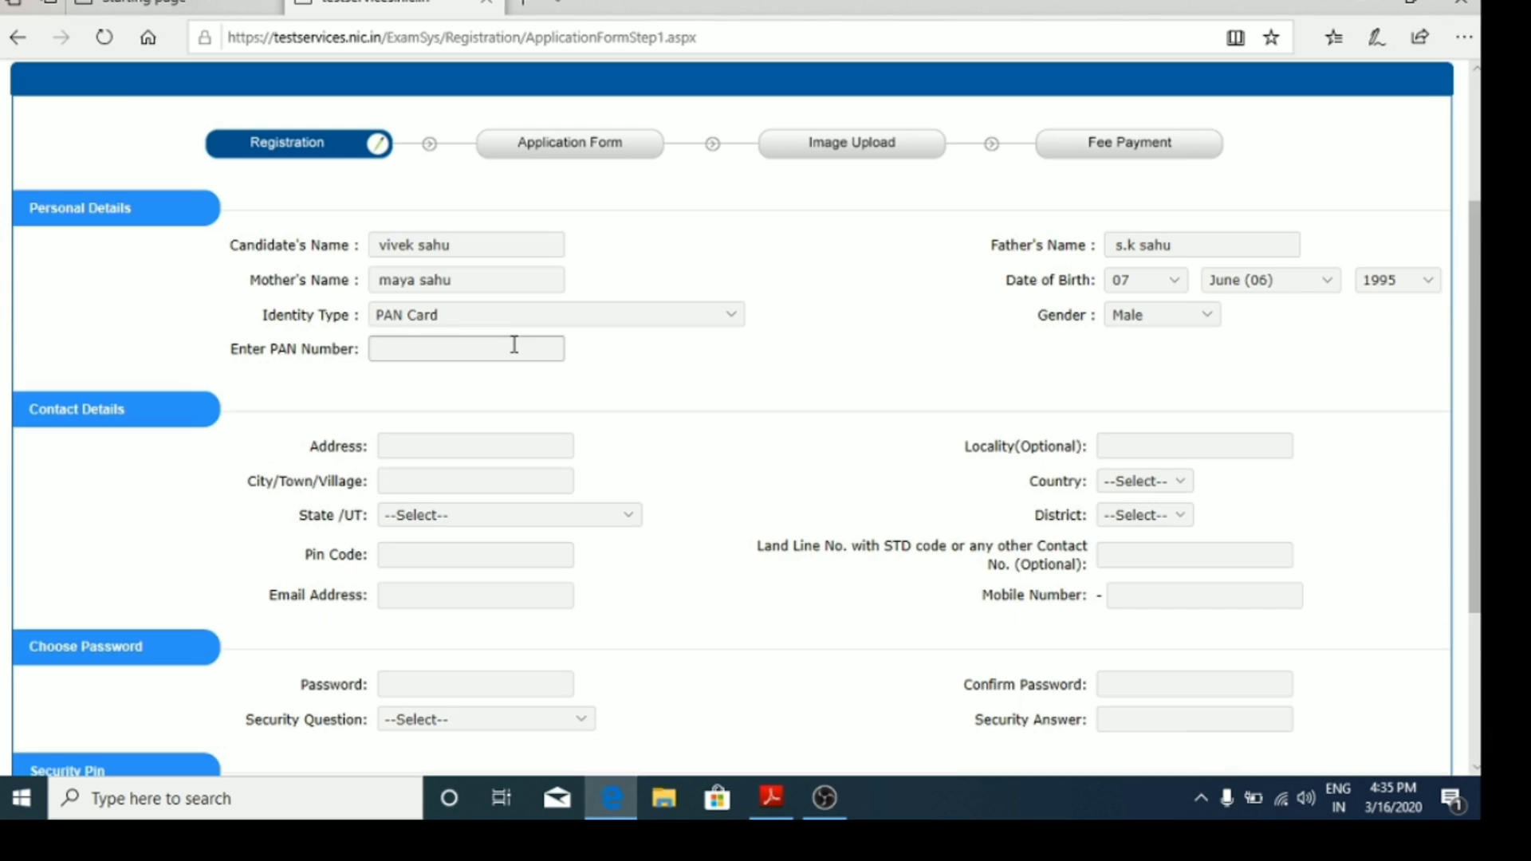
left_click(519, 354)
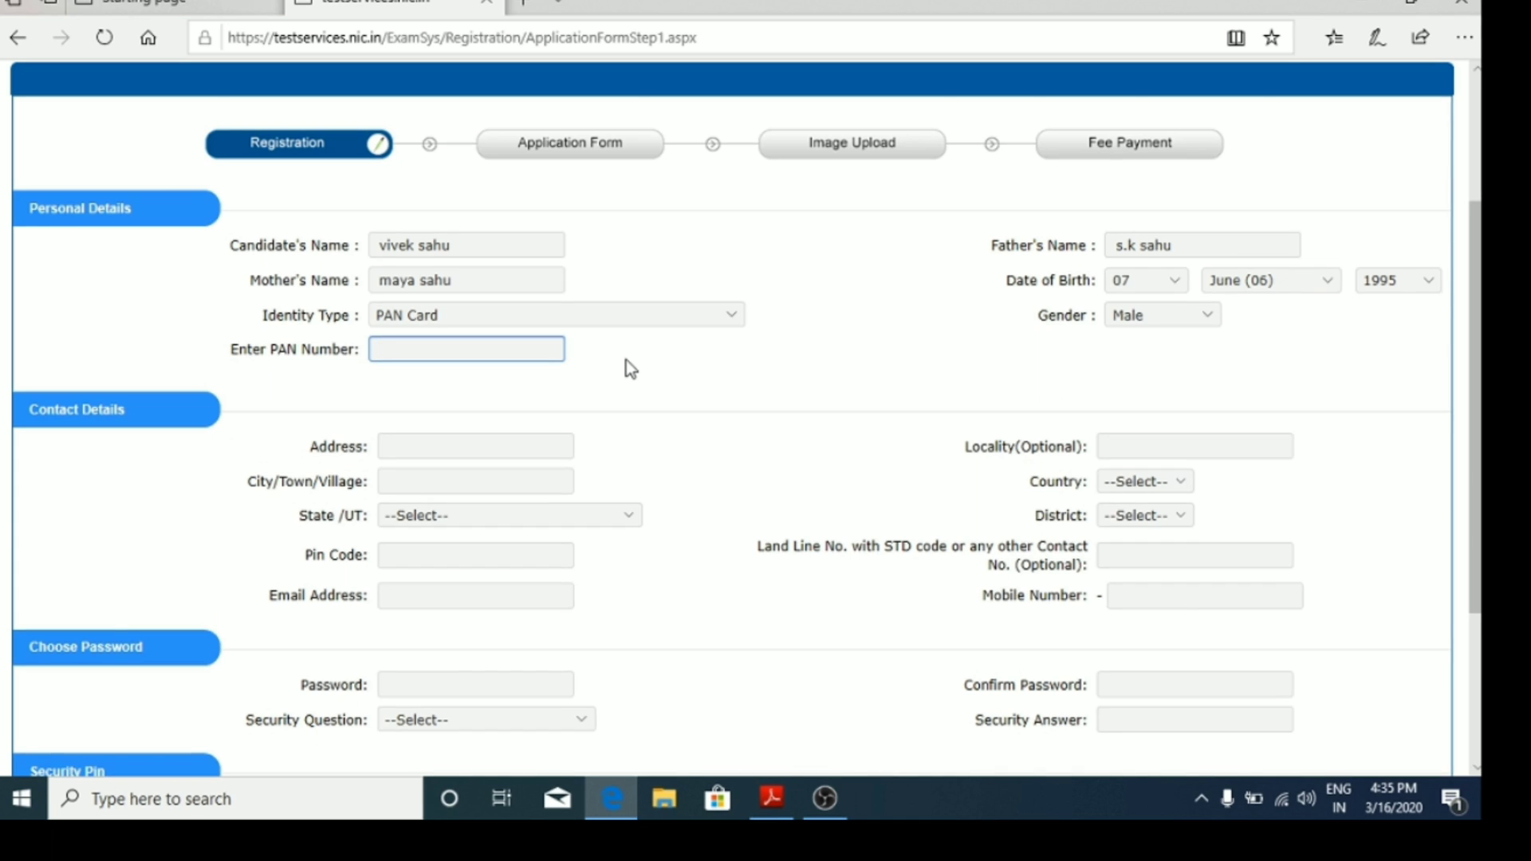
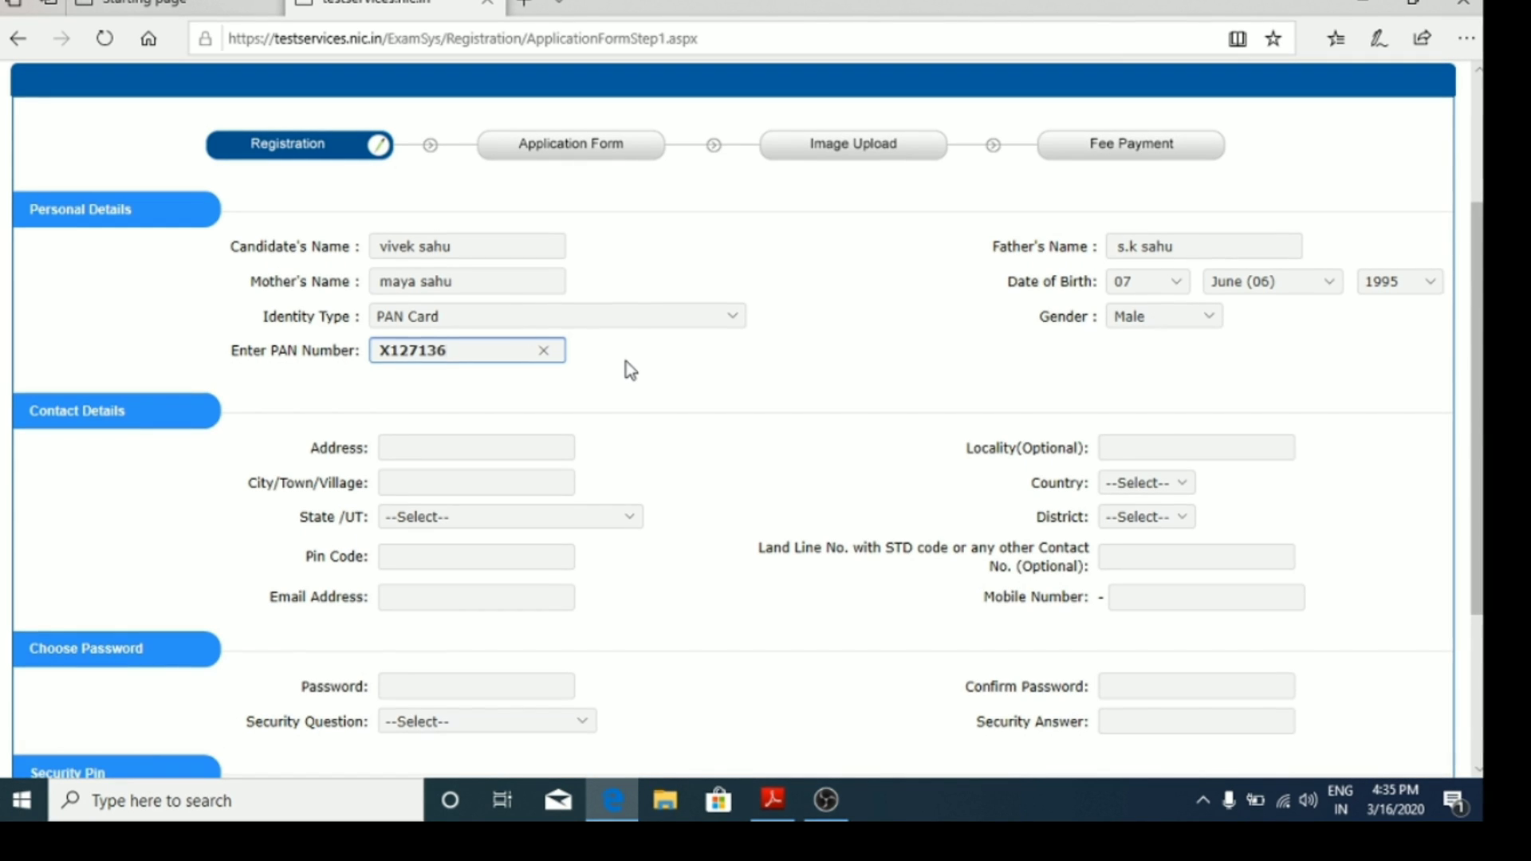
Step: Fill in the address and city, and select India as the country
left_click(491, 451)
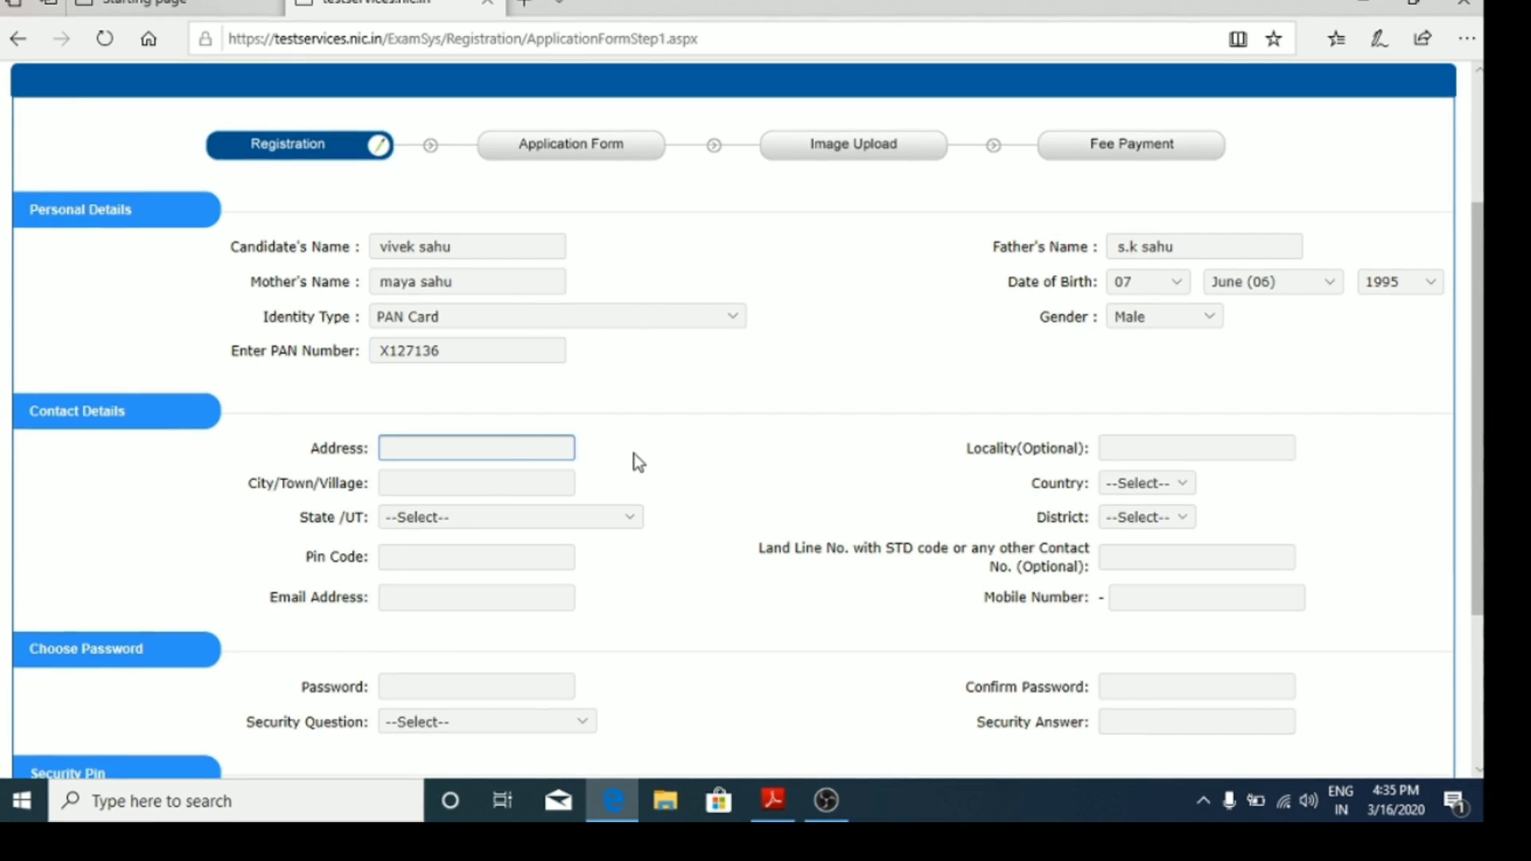
type("jareeb")
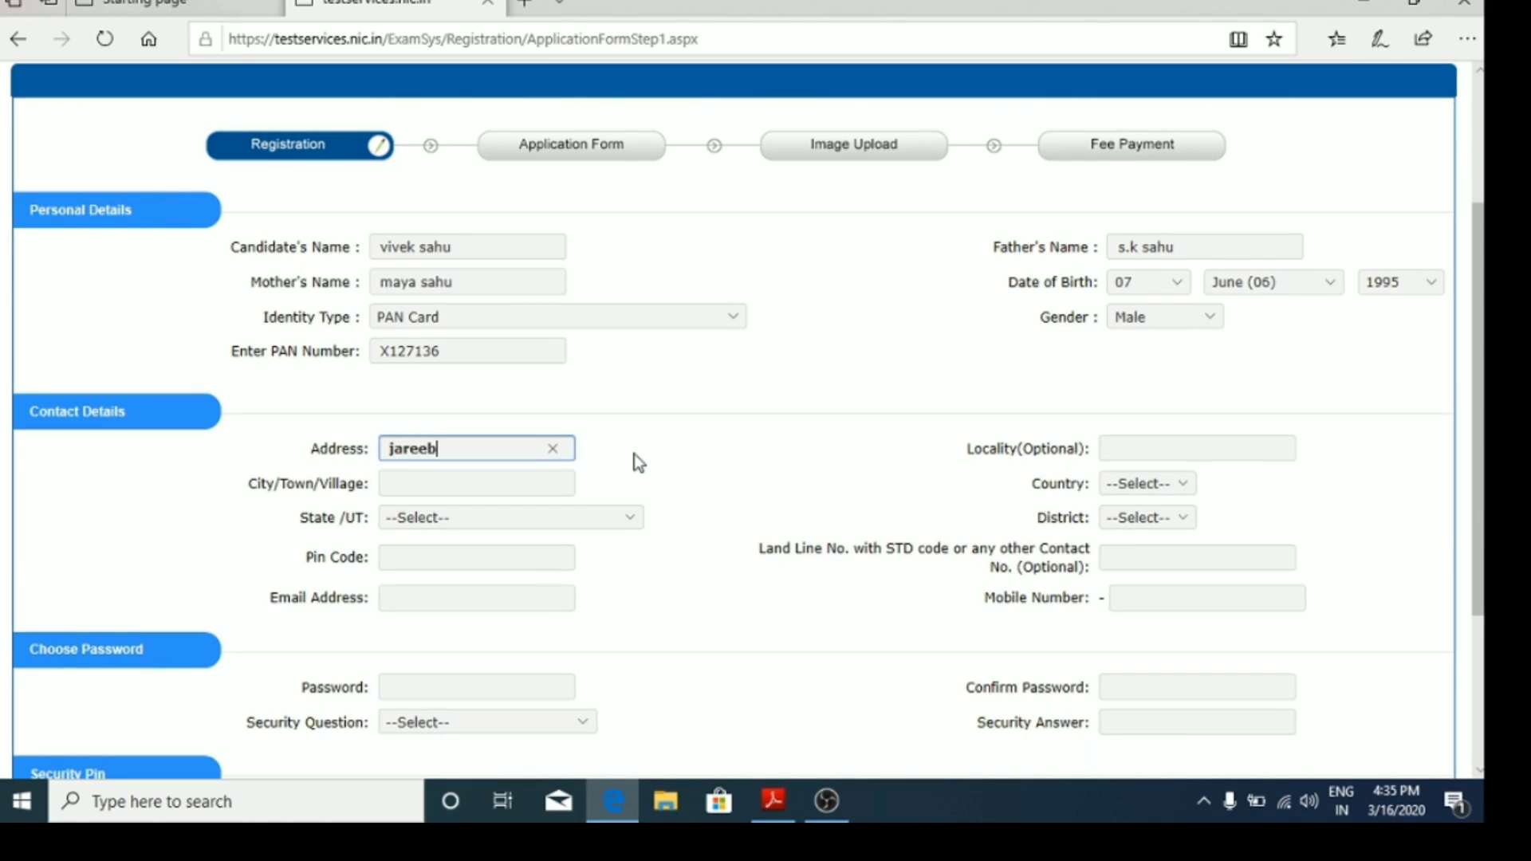
type(" cho")
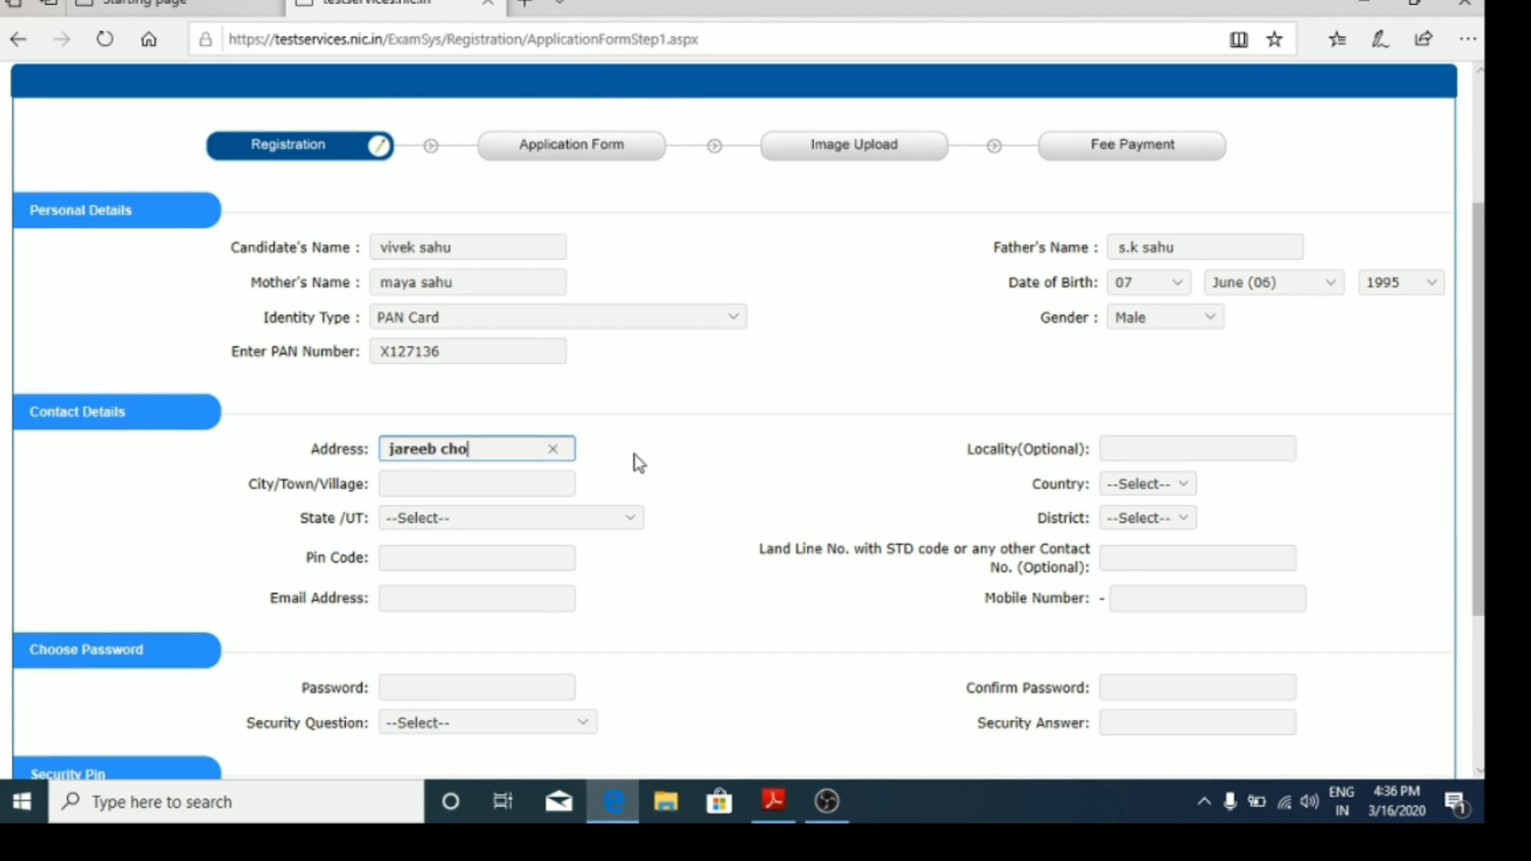
type("ki")
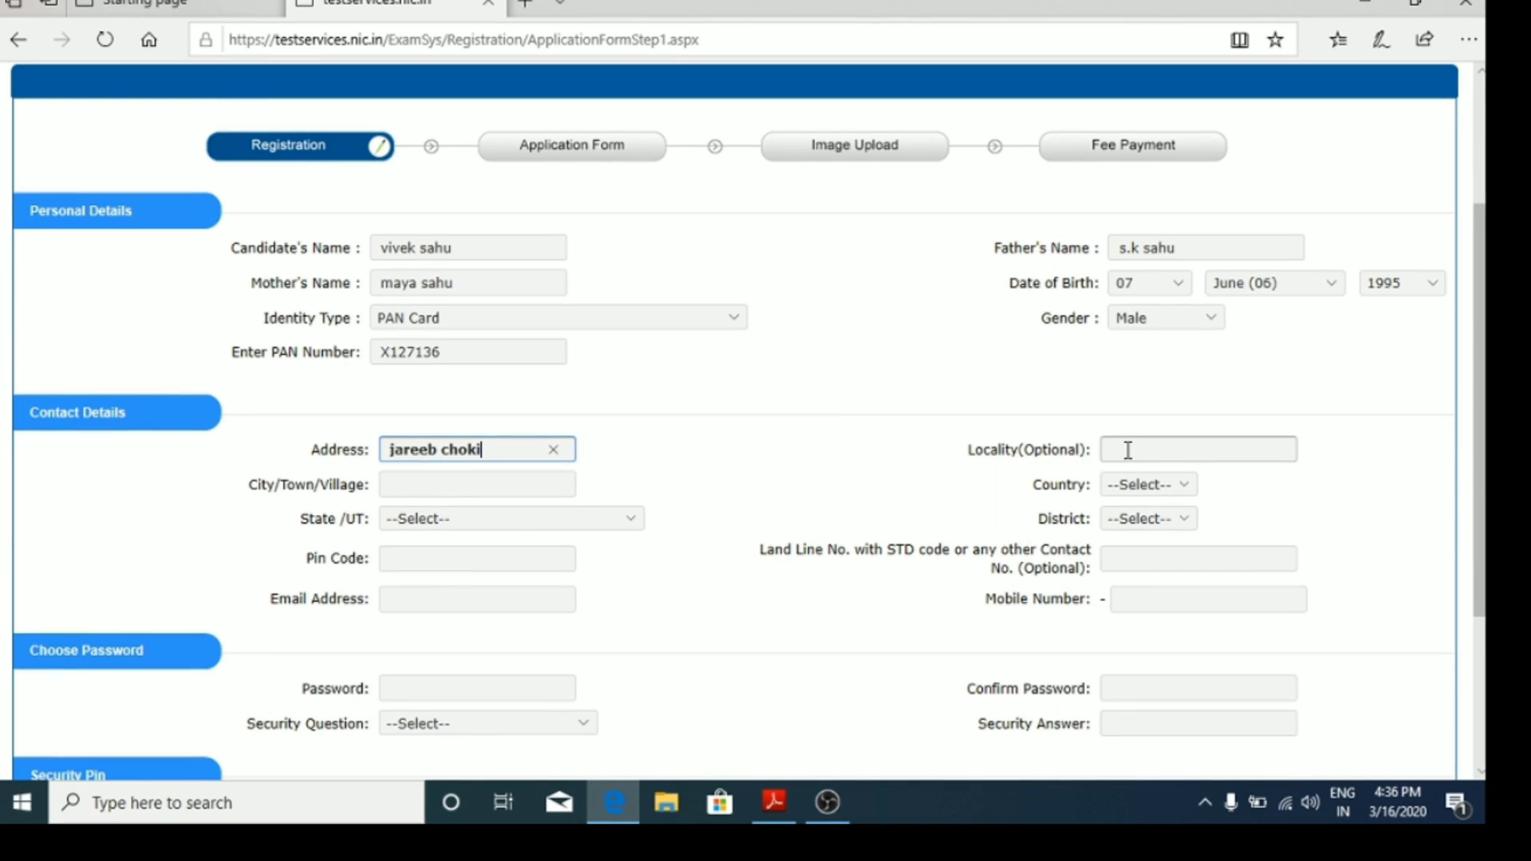
left_click(410, 490)
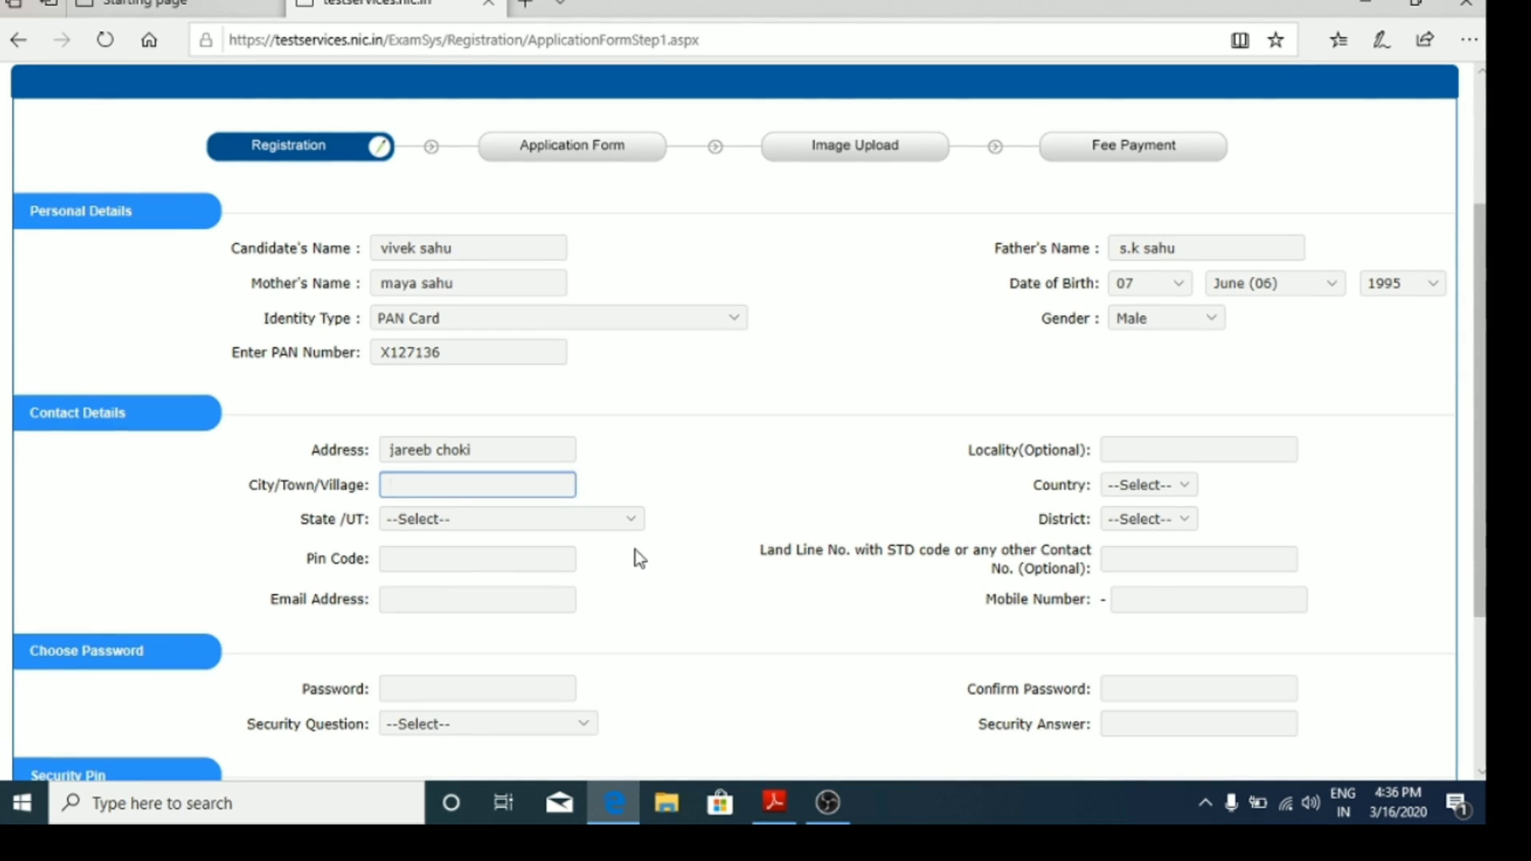
type("kanp")
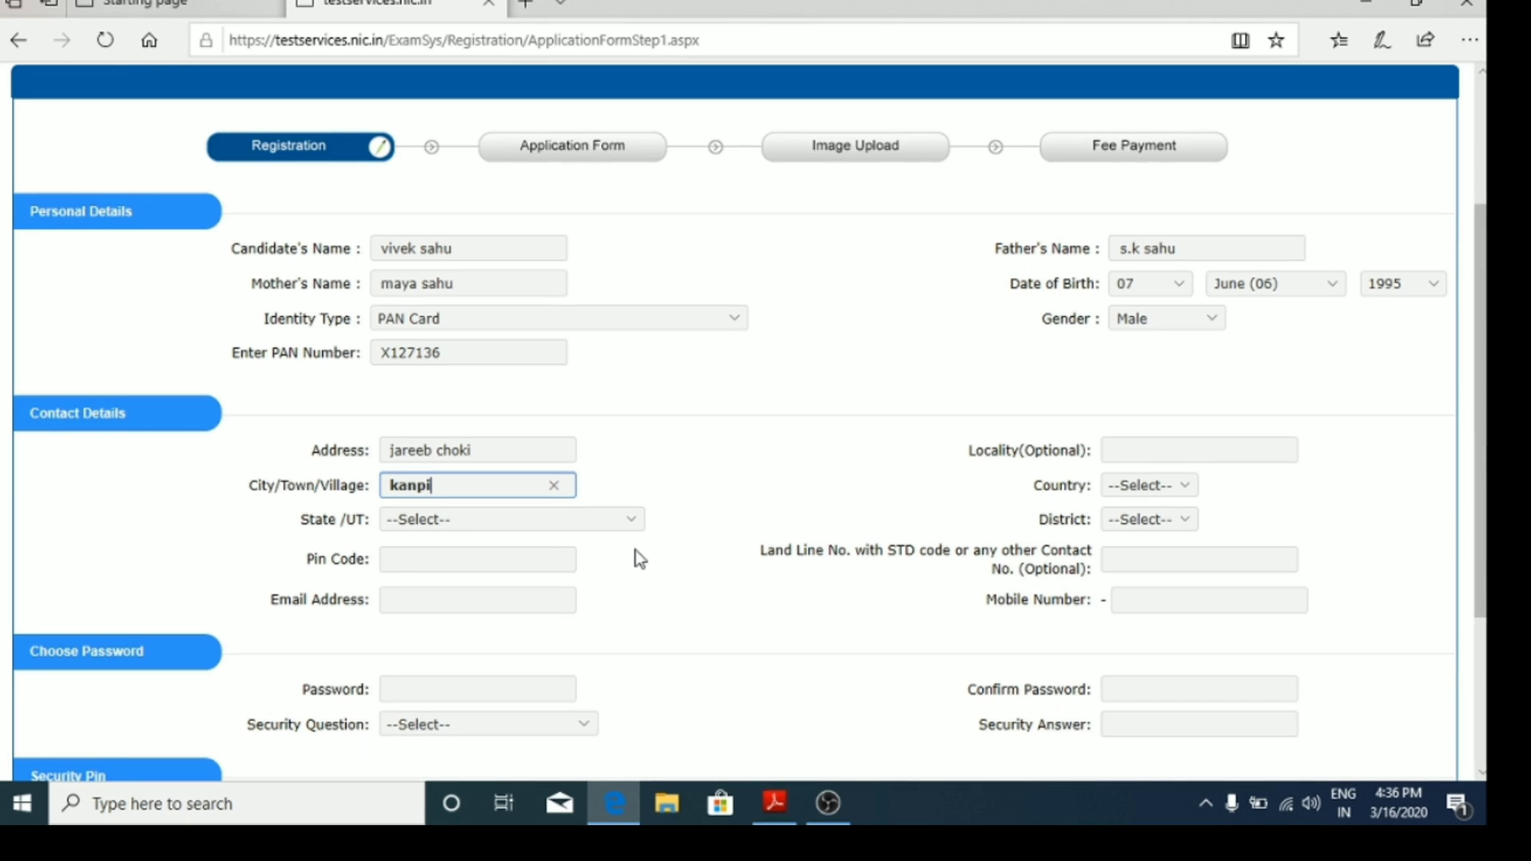
type("ur")
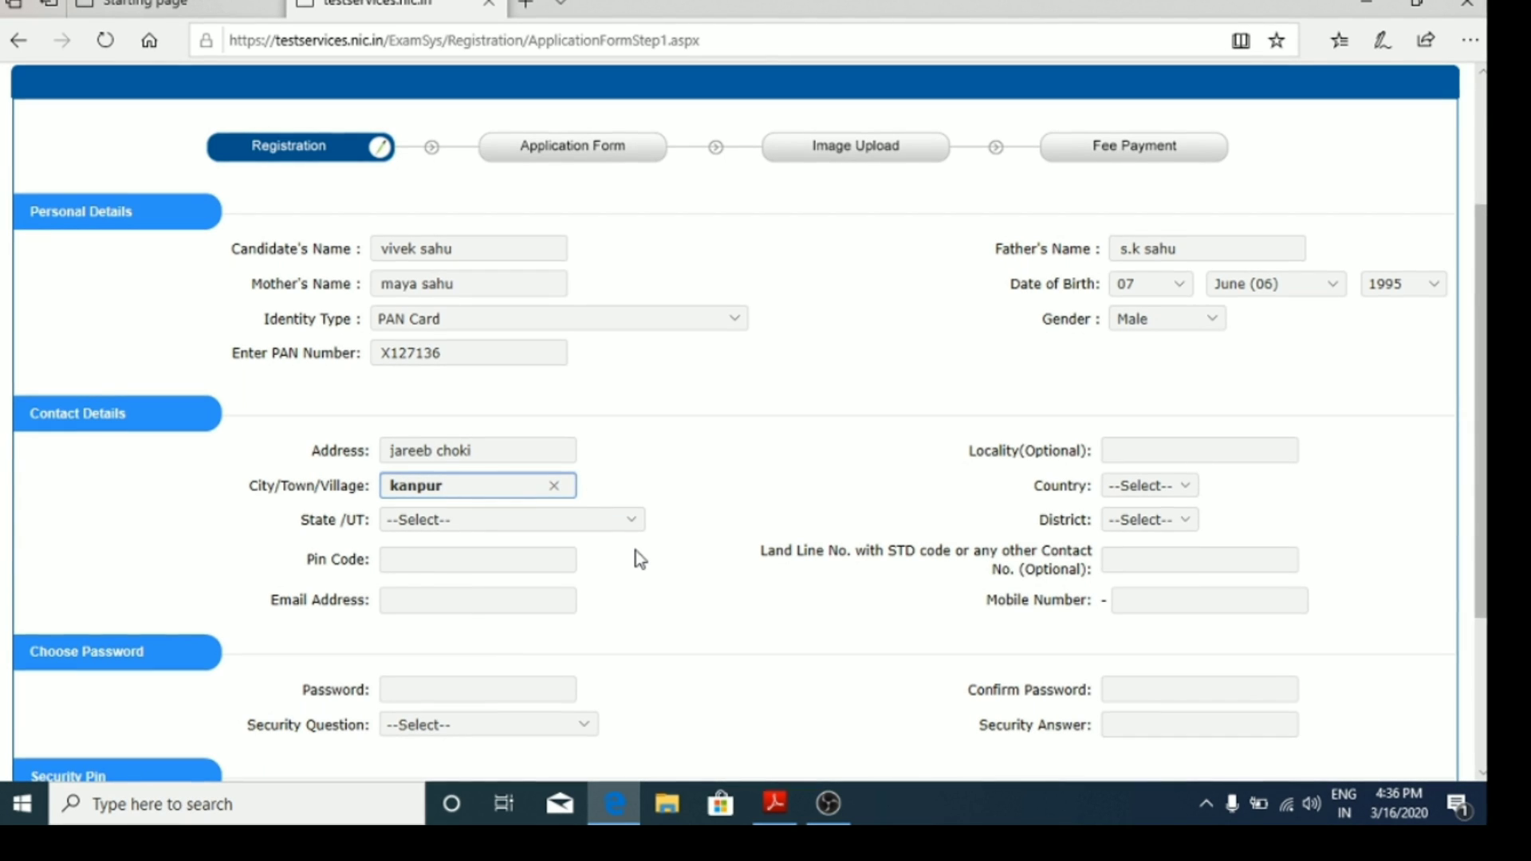
left_click(1196, 486)
left_click(1140, 502)
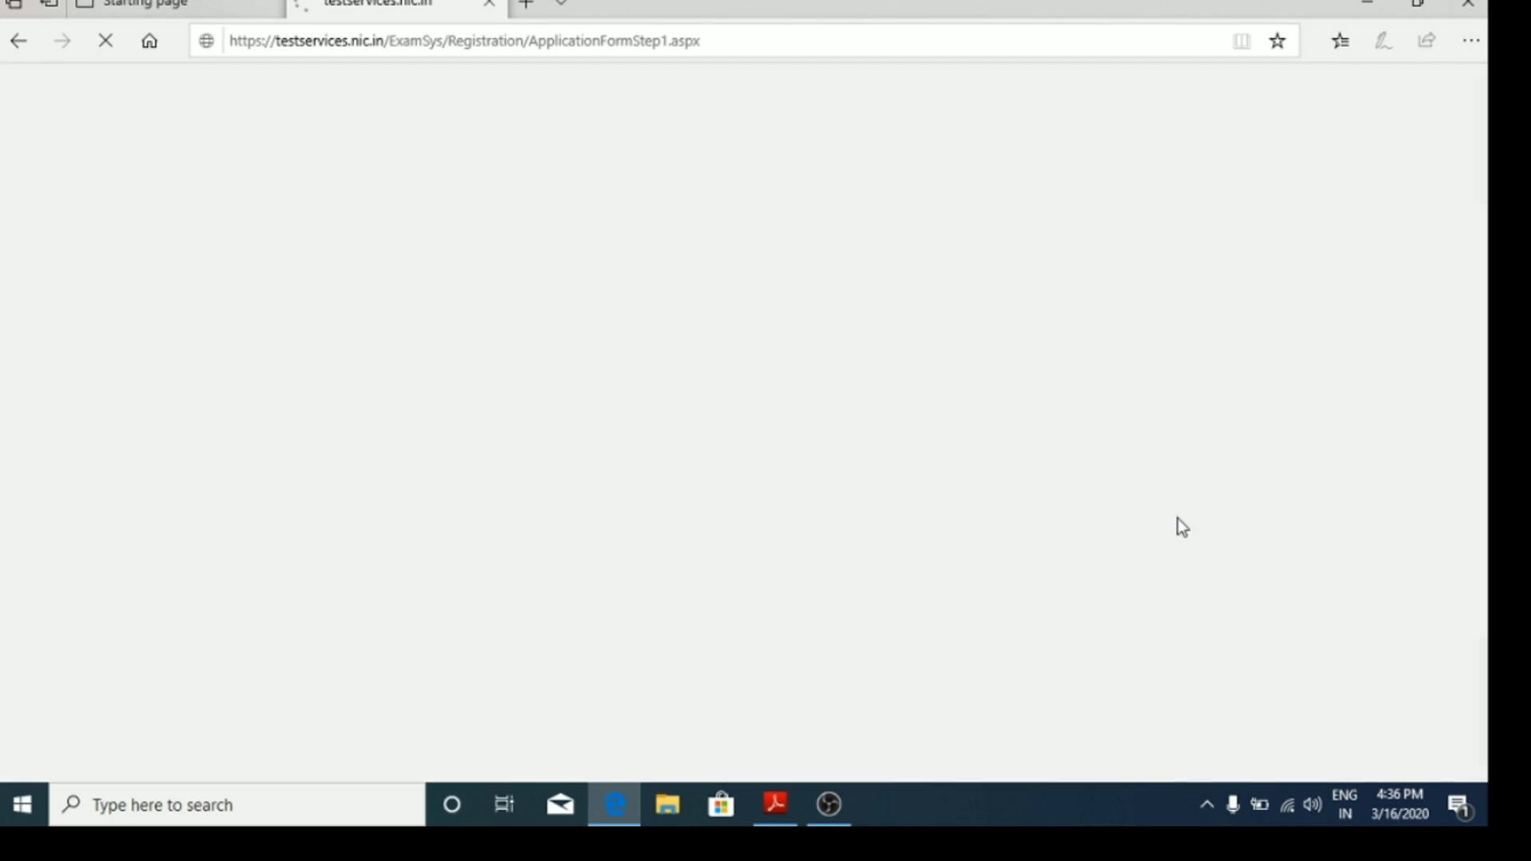
scroll(1178, 615, "down", 1)
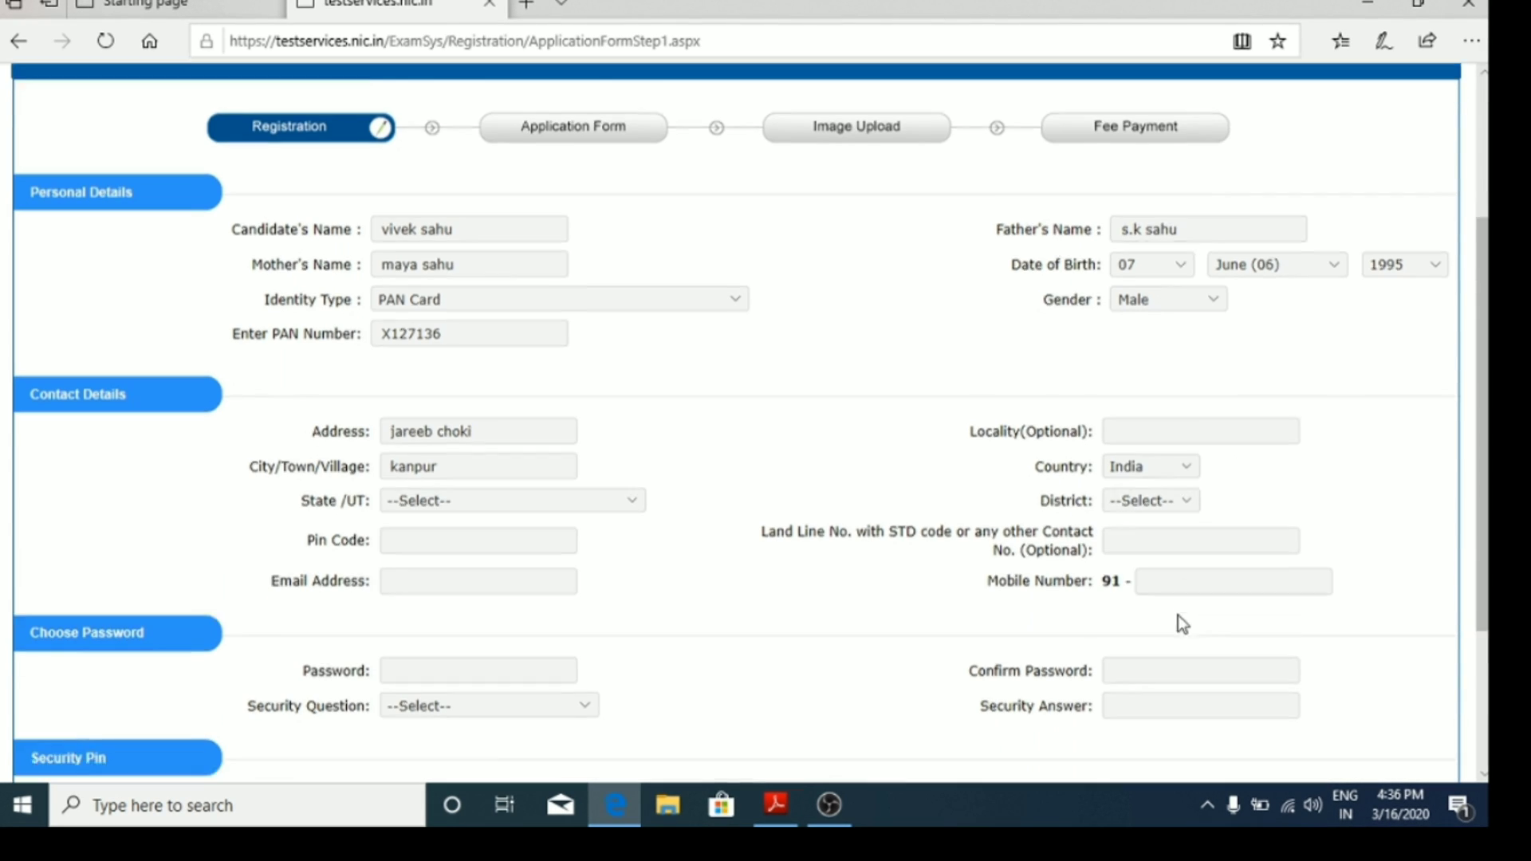
left_click(1170, 423)
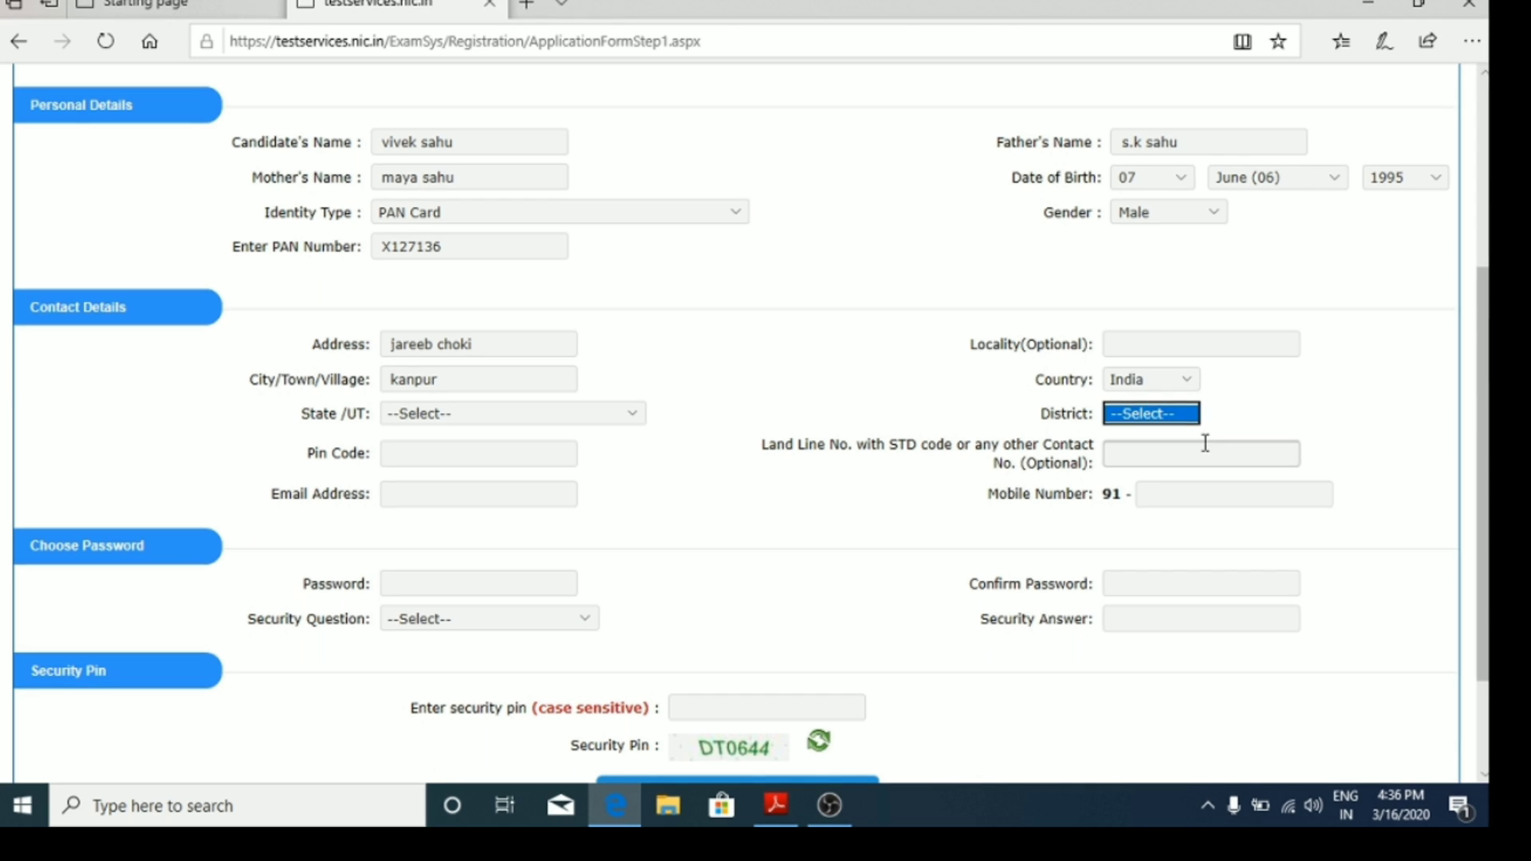
left_click(1165, 437)
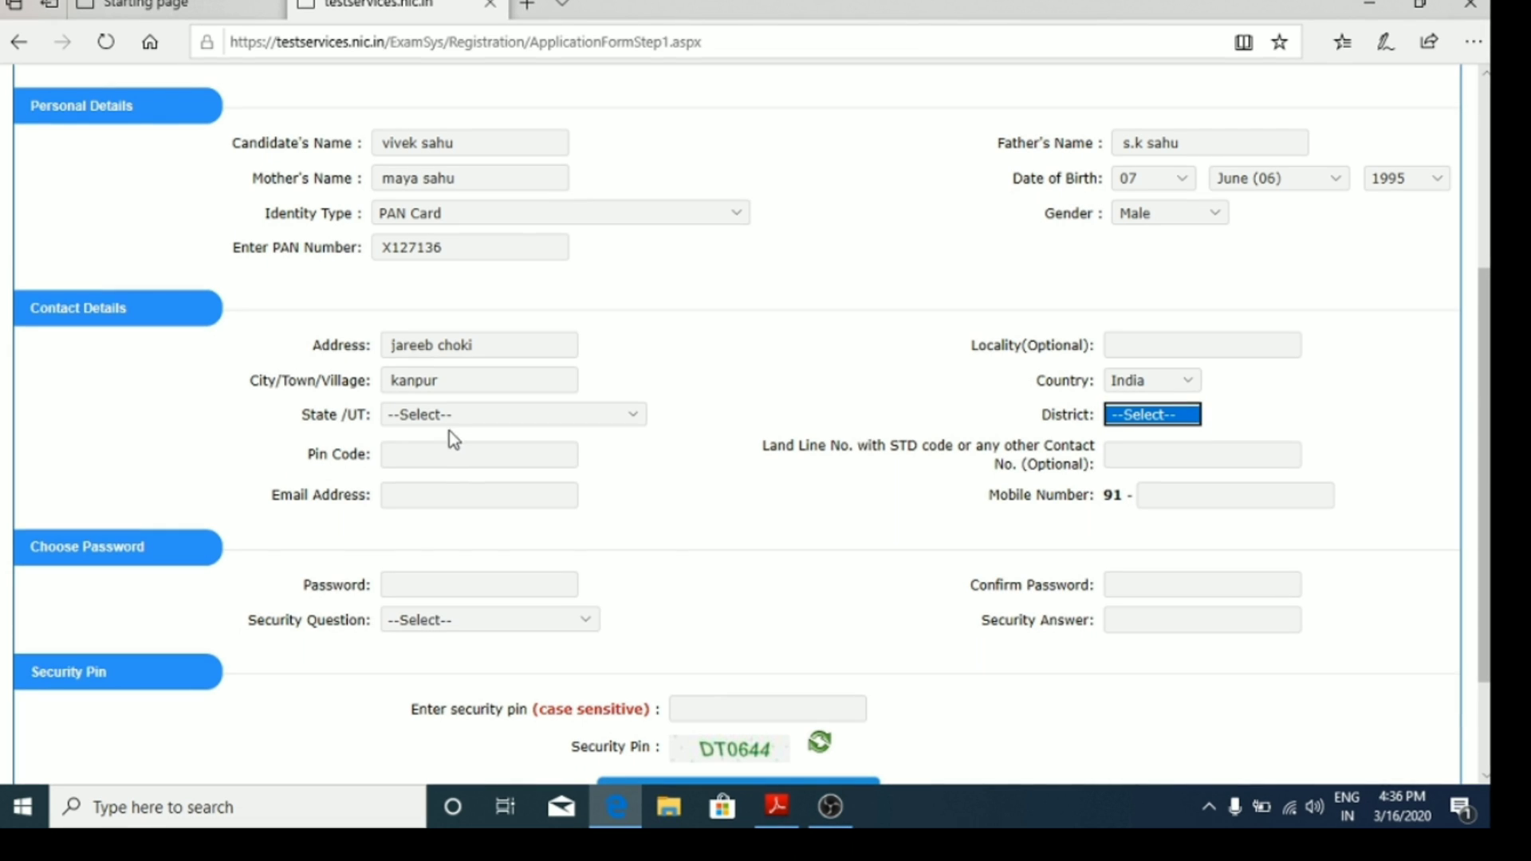
Step: Select UTTAR PRADESH as the State/UT
left_click(540, 414)
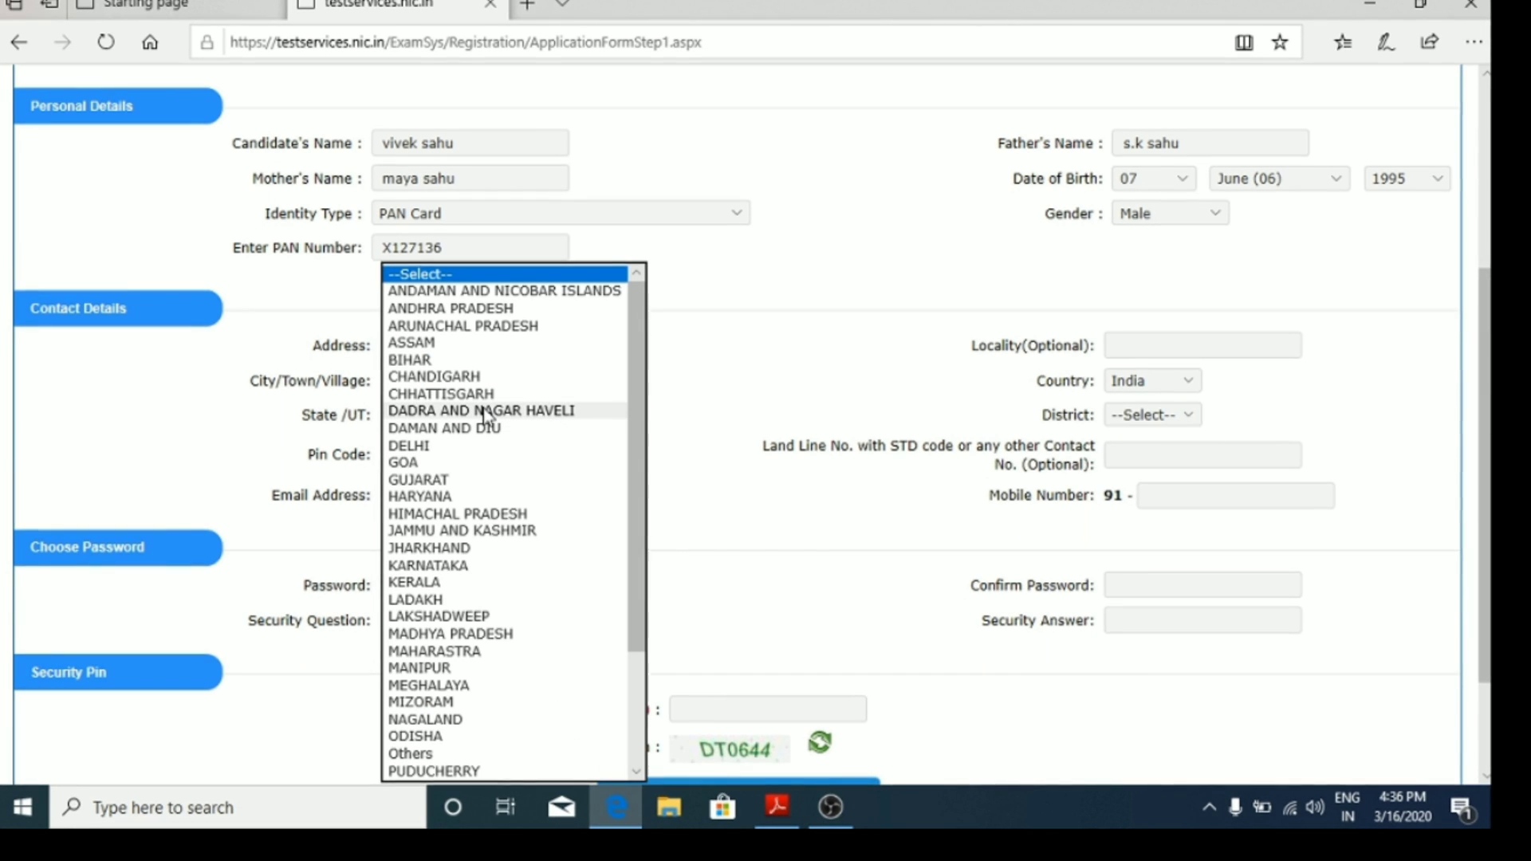
key("u")
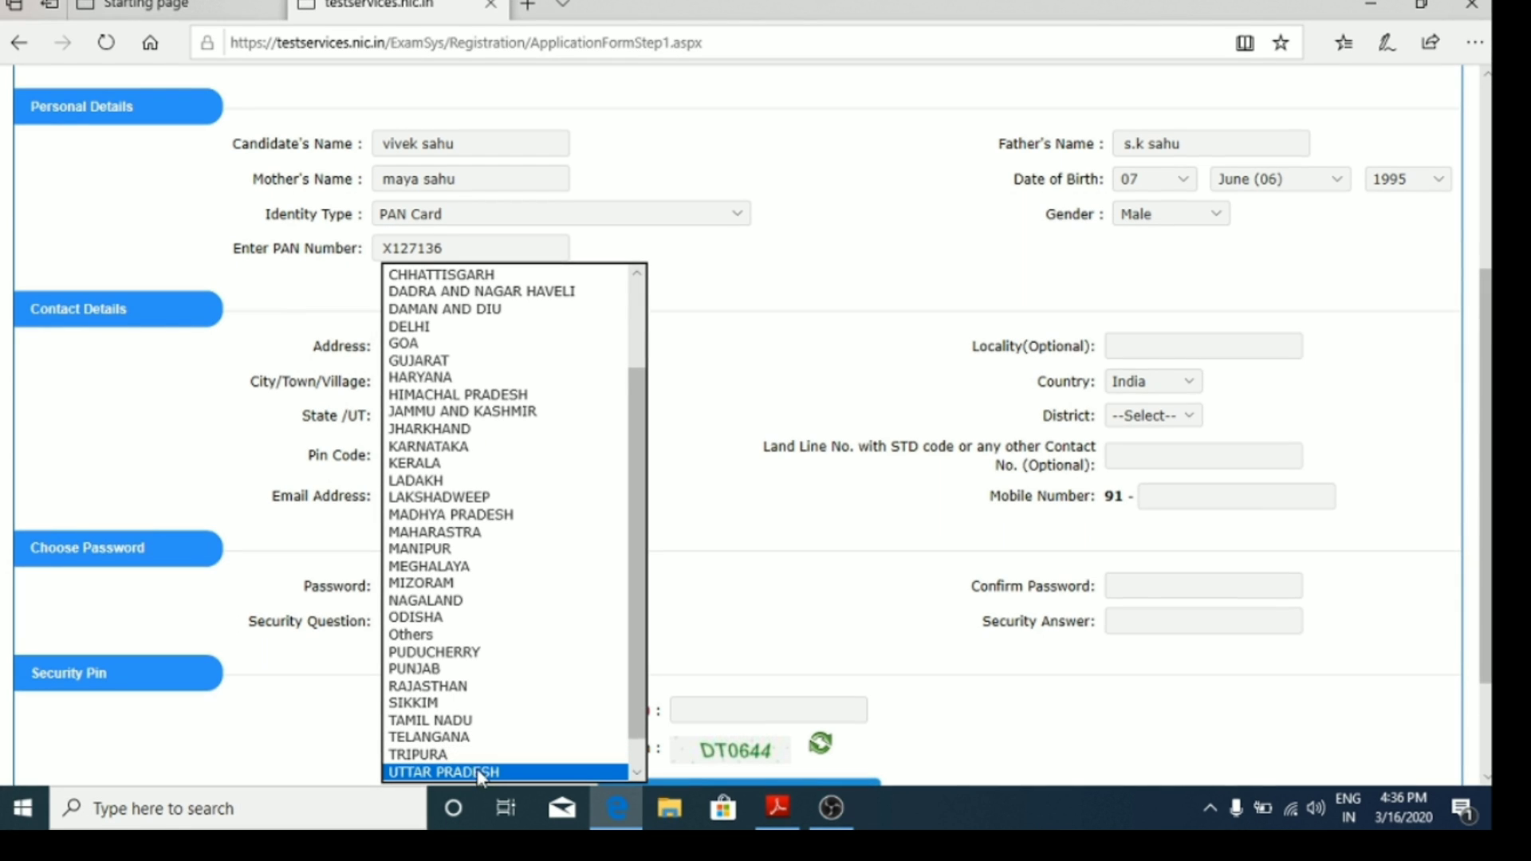
left_click(558, 772)
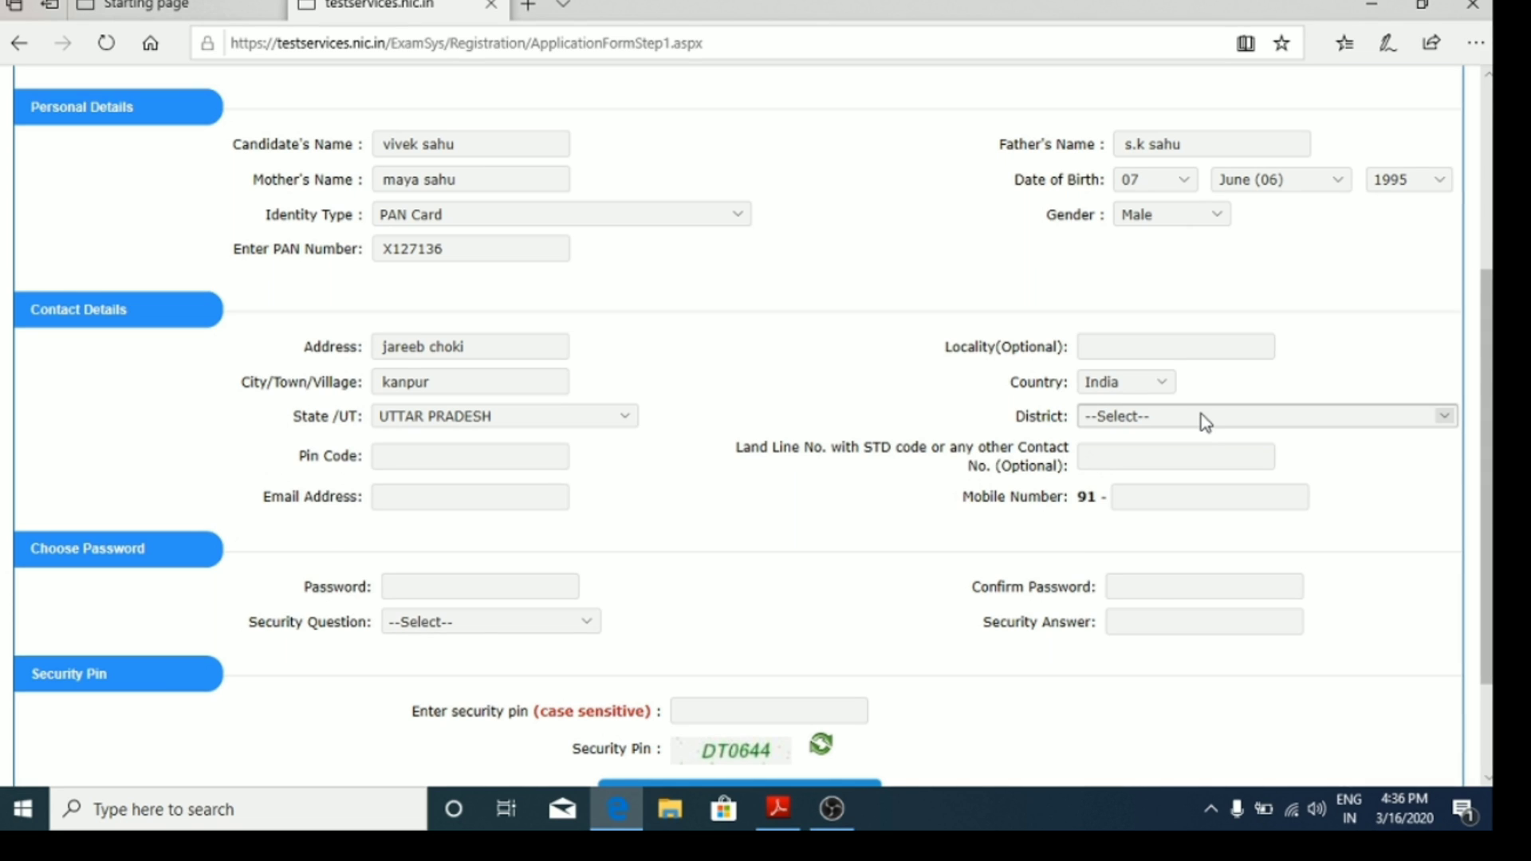
Step: Set the district to KANPUR NAGAR, correcting an accidental RAEBARELI selection
left_click(1201, 415)
key("k")
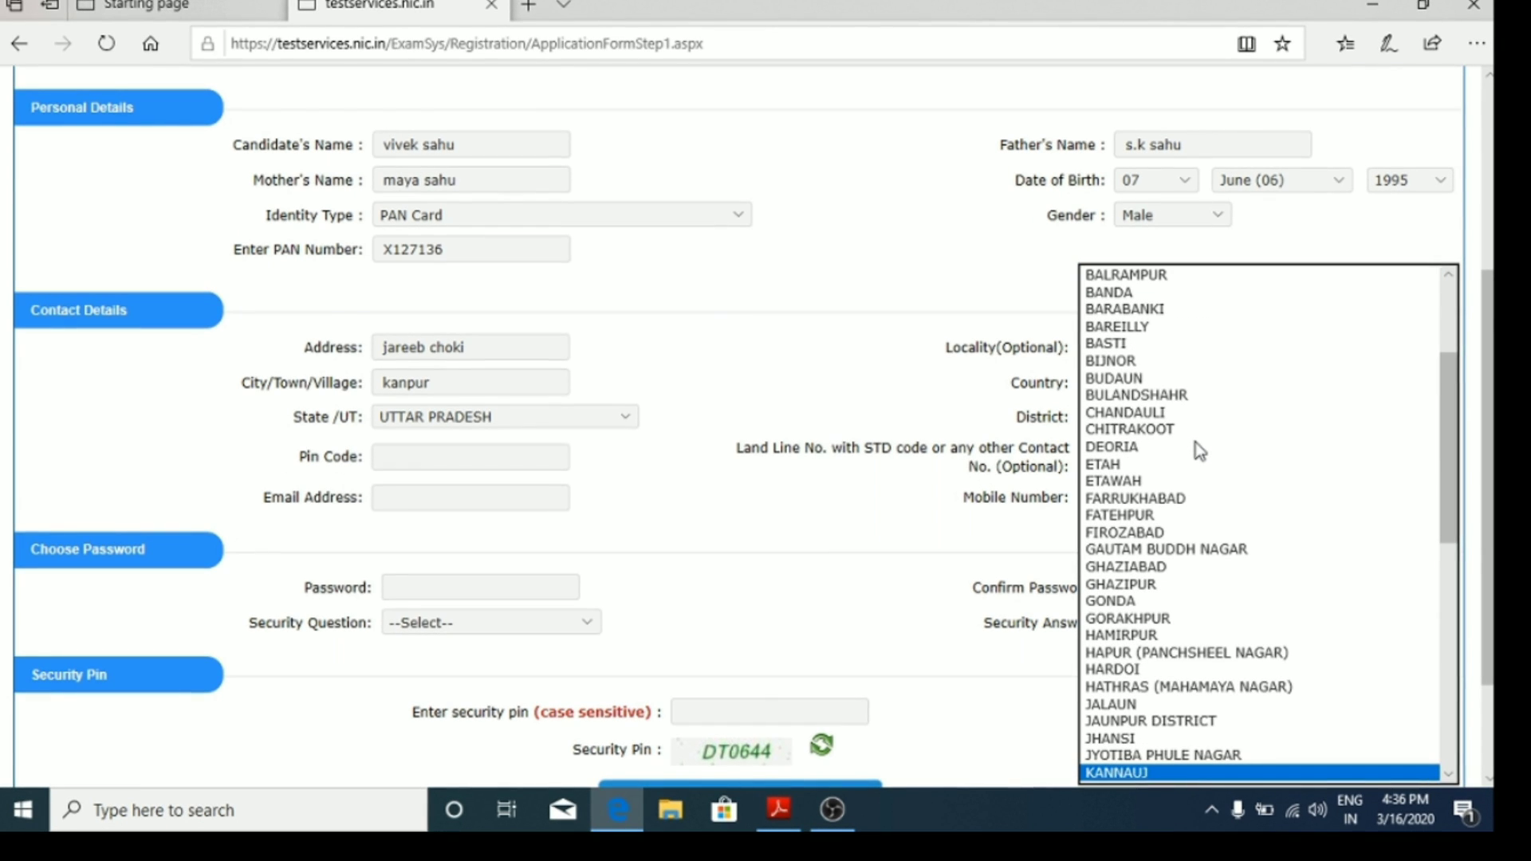
key("p")
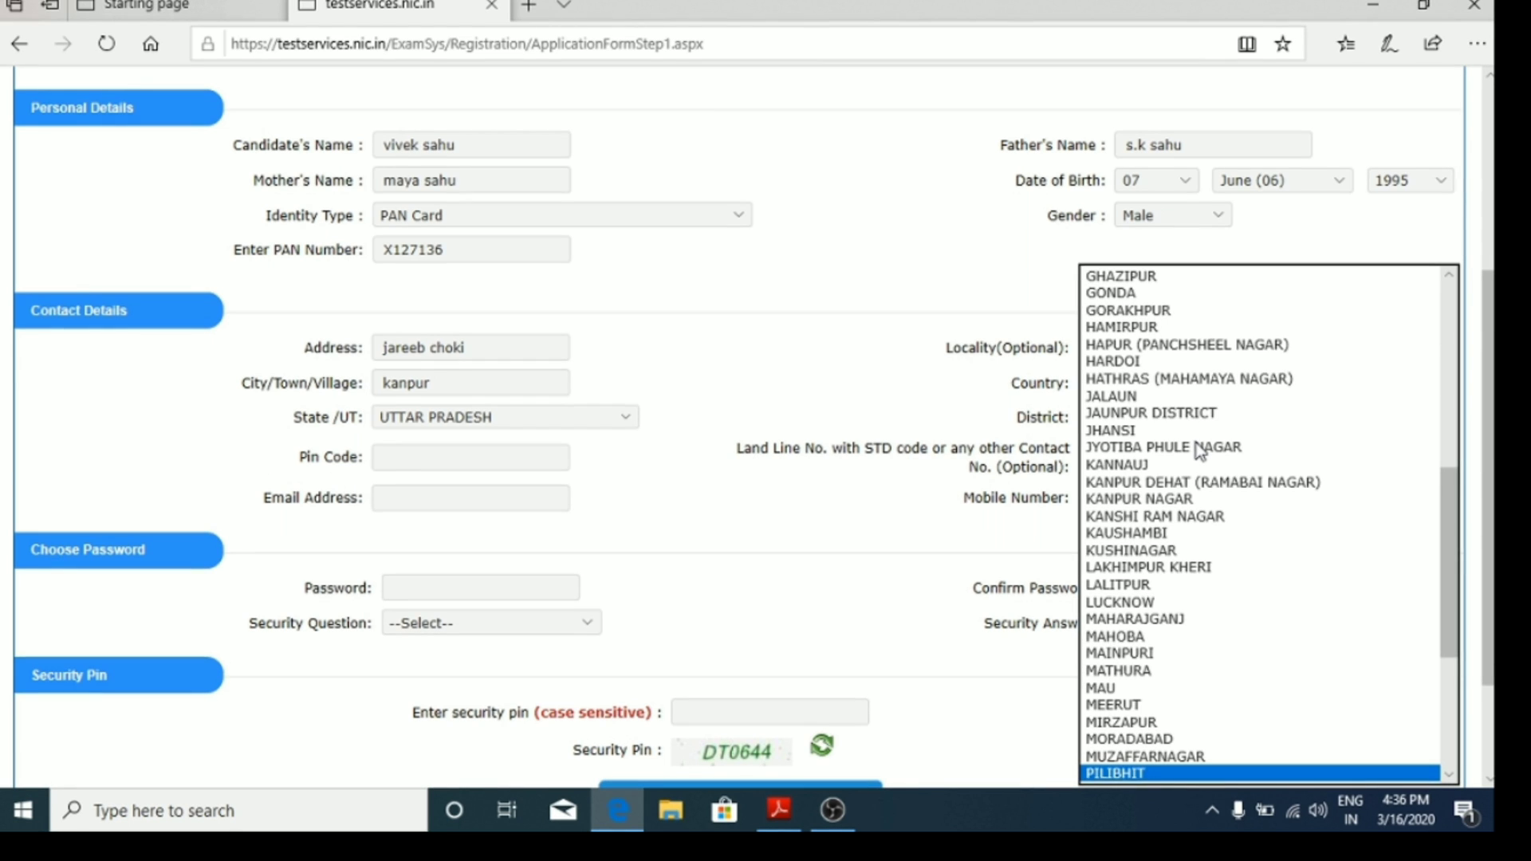
key("u")
key("r")
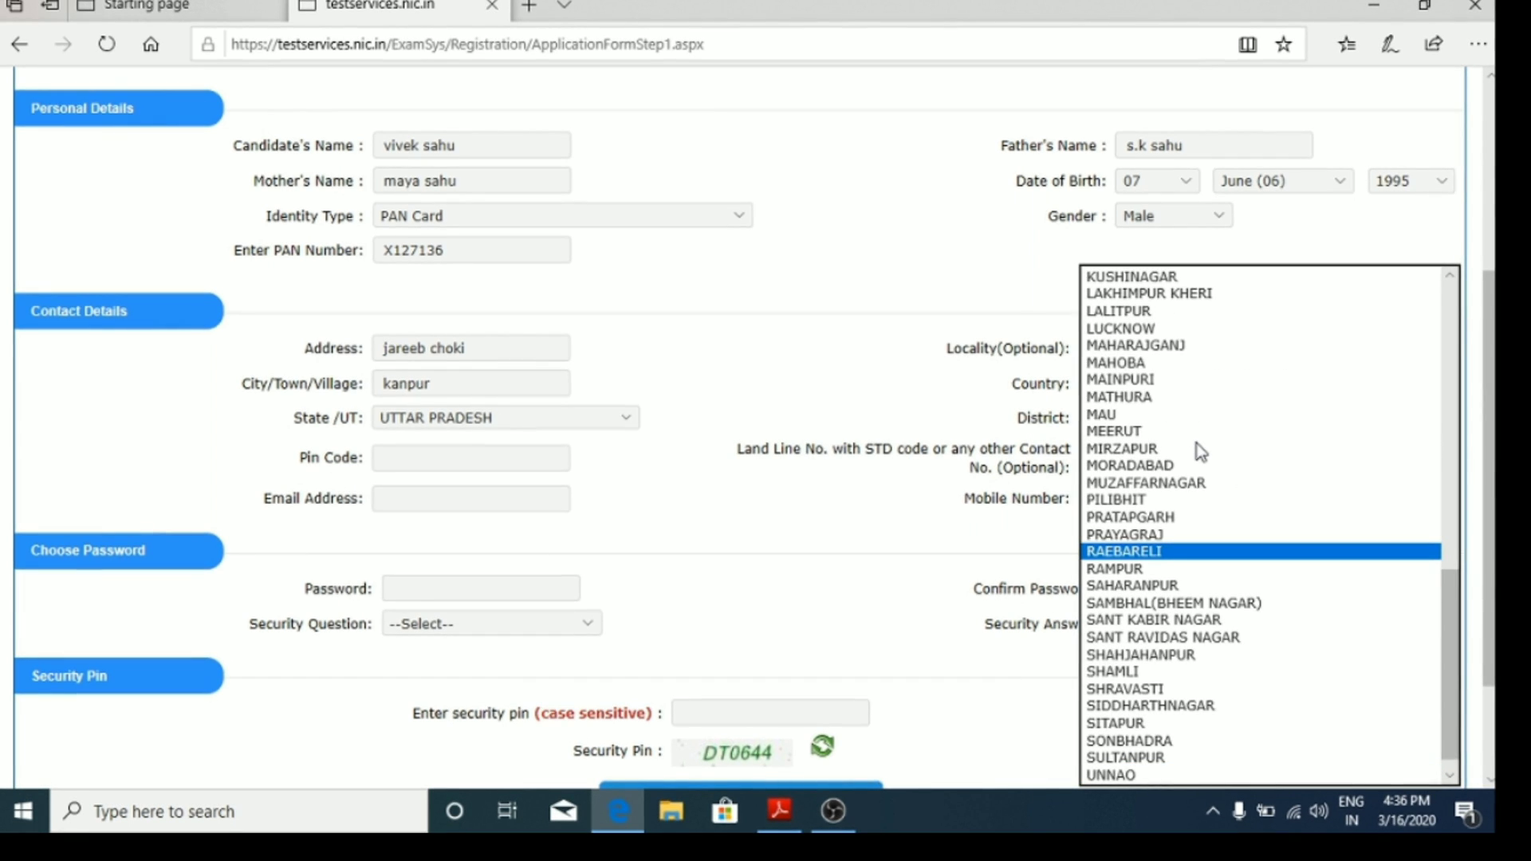
key("Return")
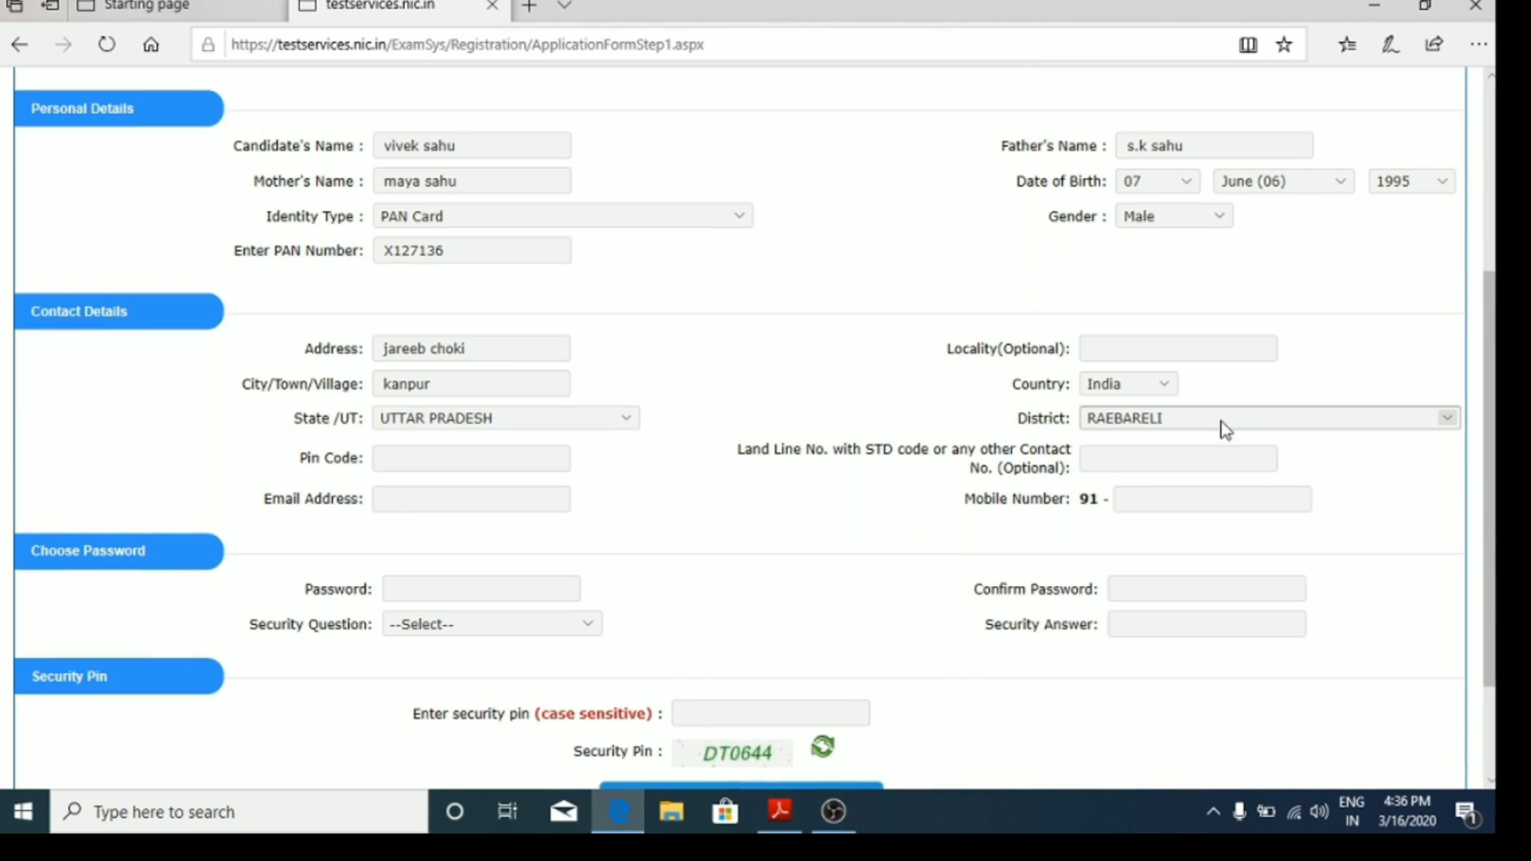
left_click(1221, 420)
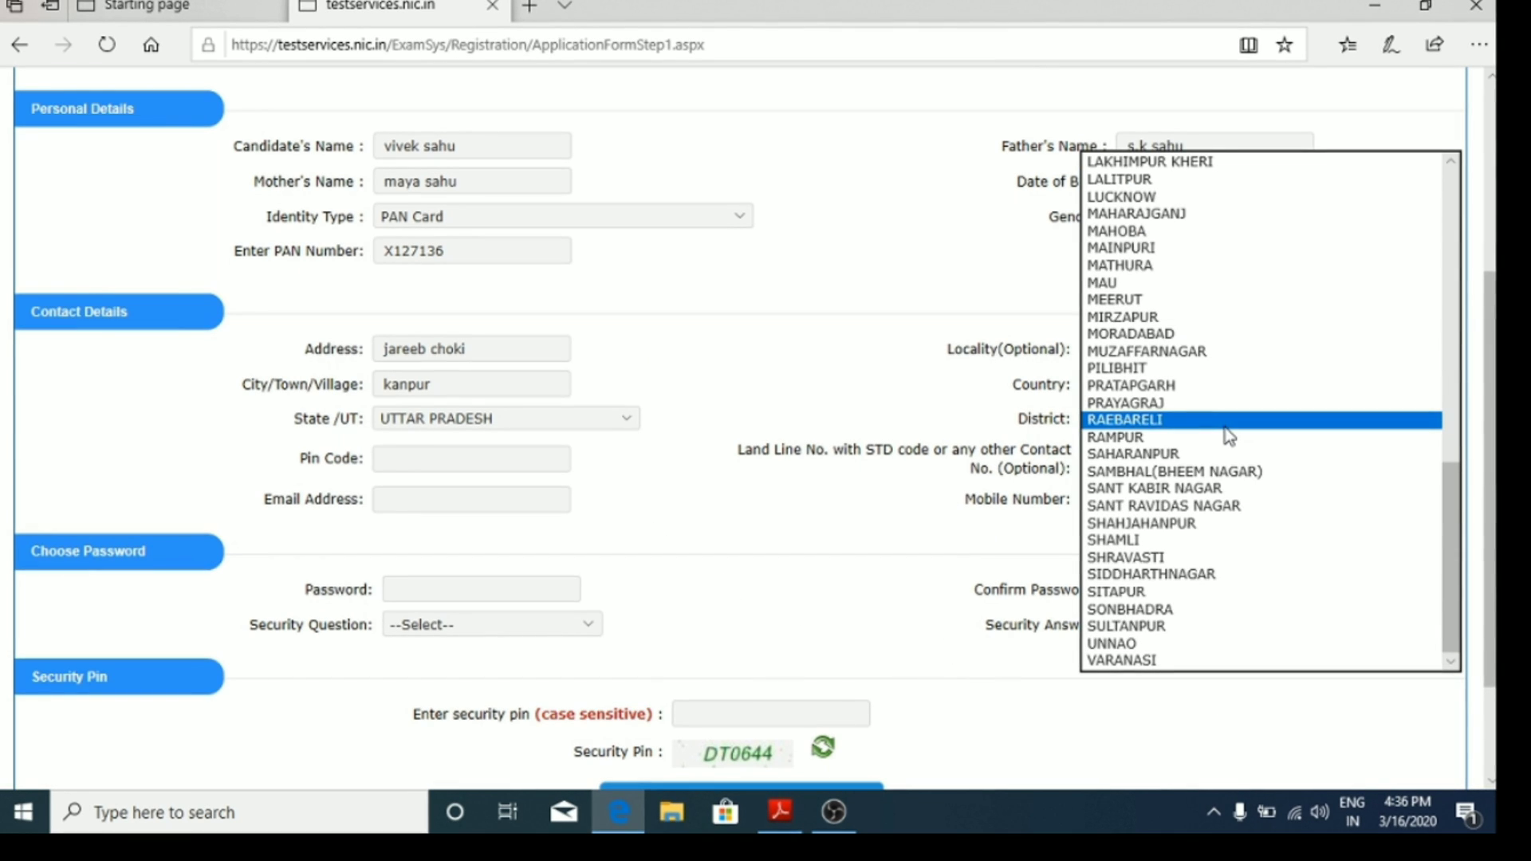
key("k")
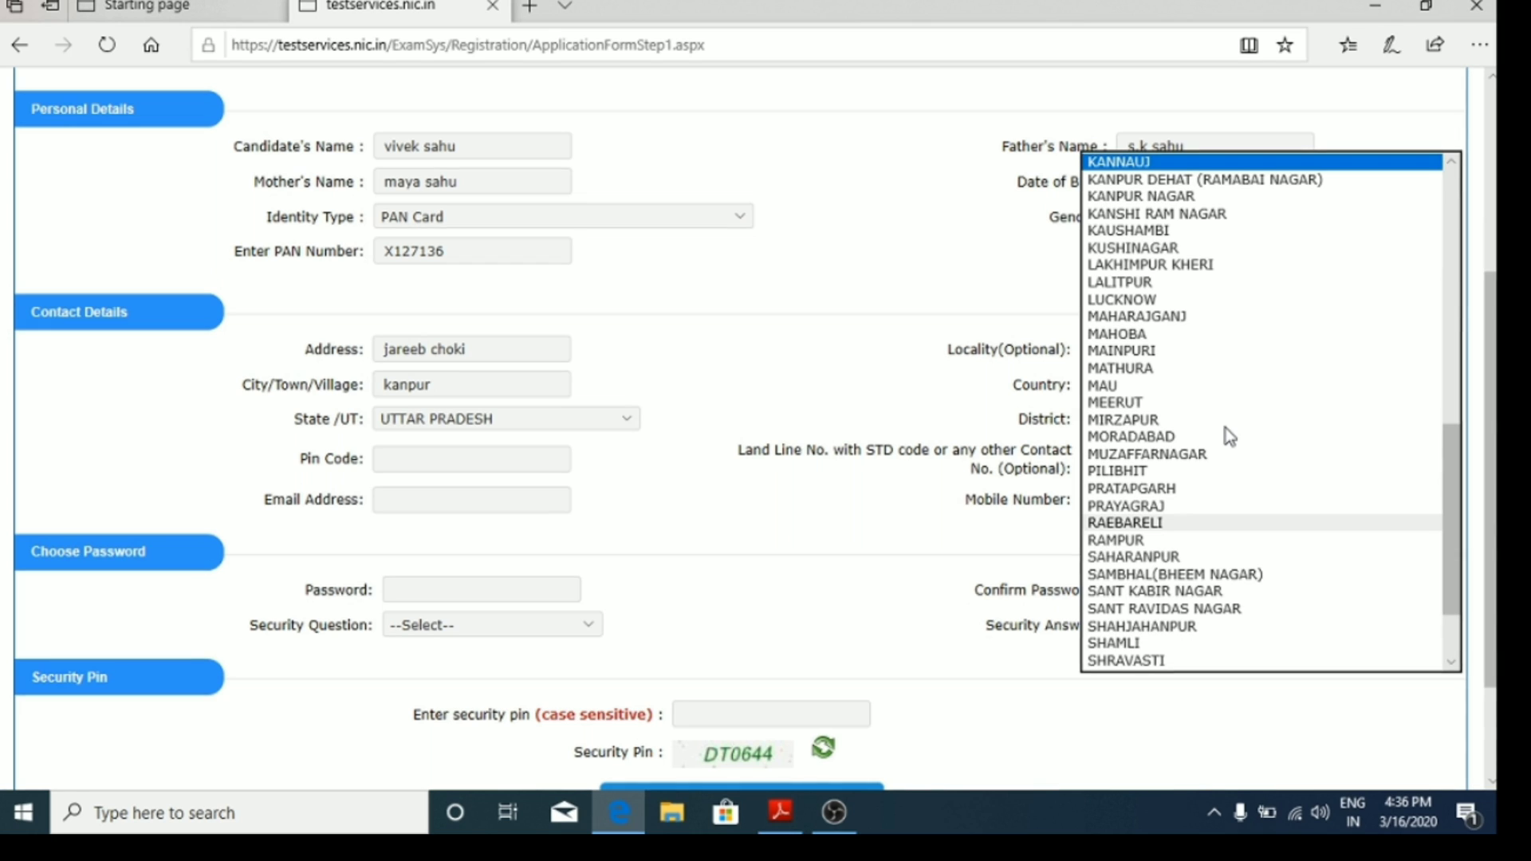
left_click(1196, 195)
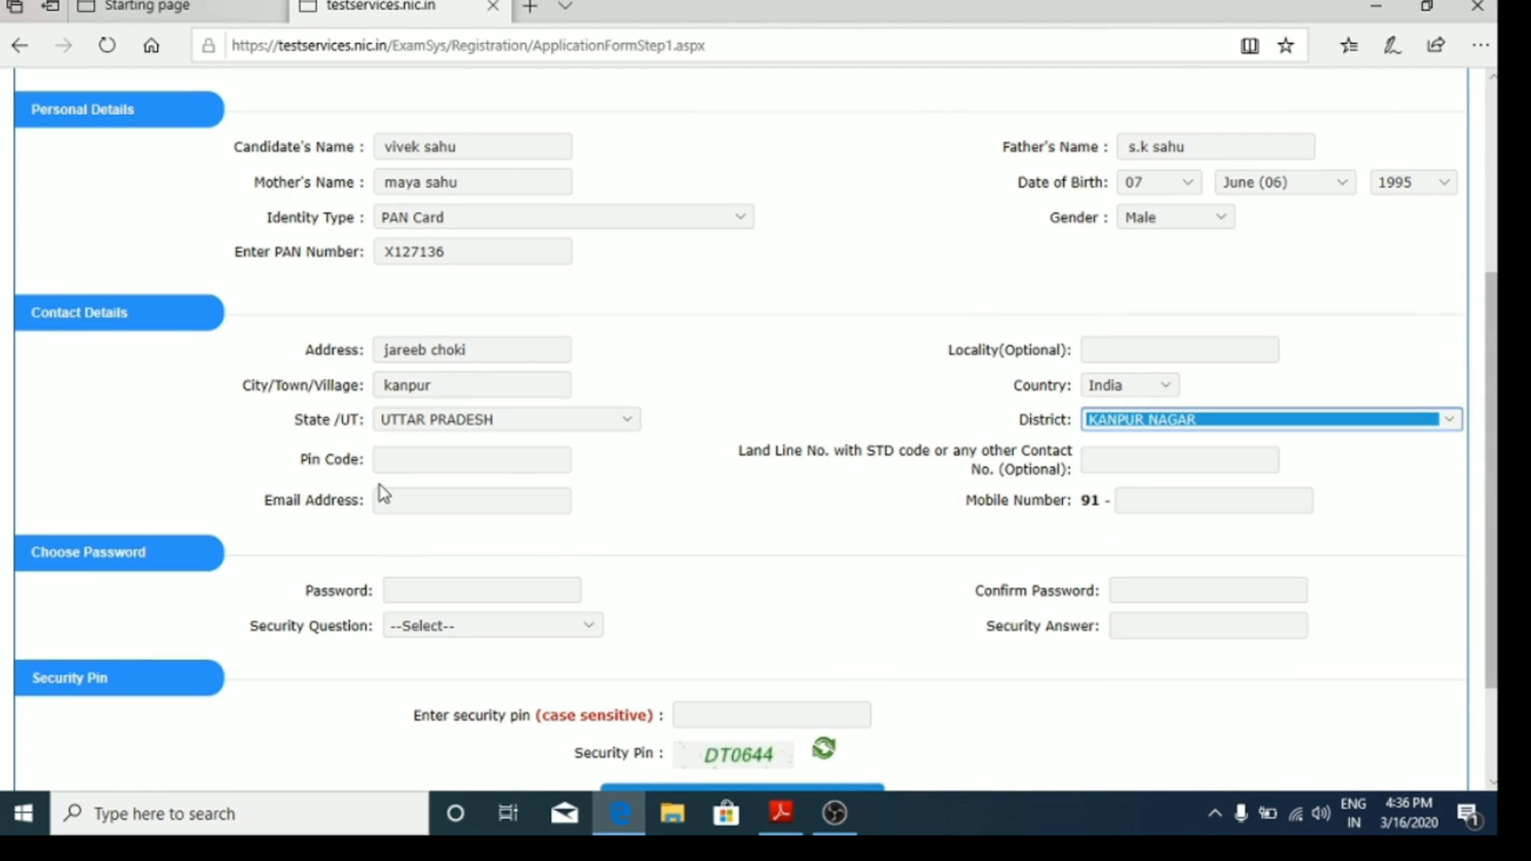
Step: Enter the pin code, then fill the e-mail and phone numbers from the saved autofill entry
left_click(483, 466)
type("2")
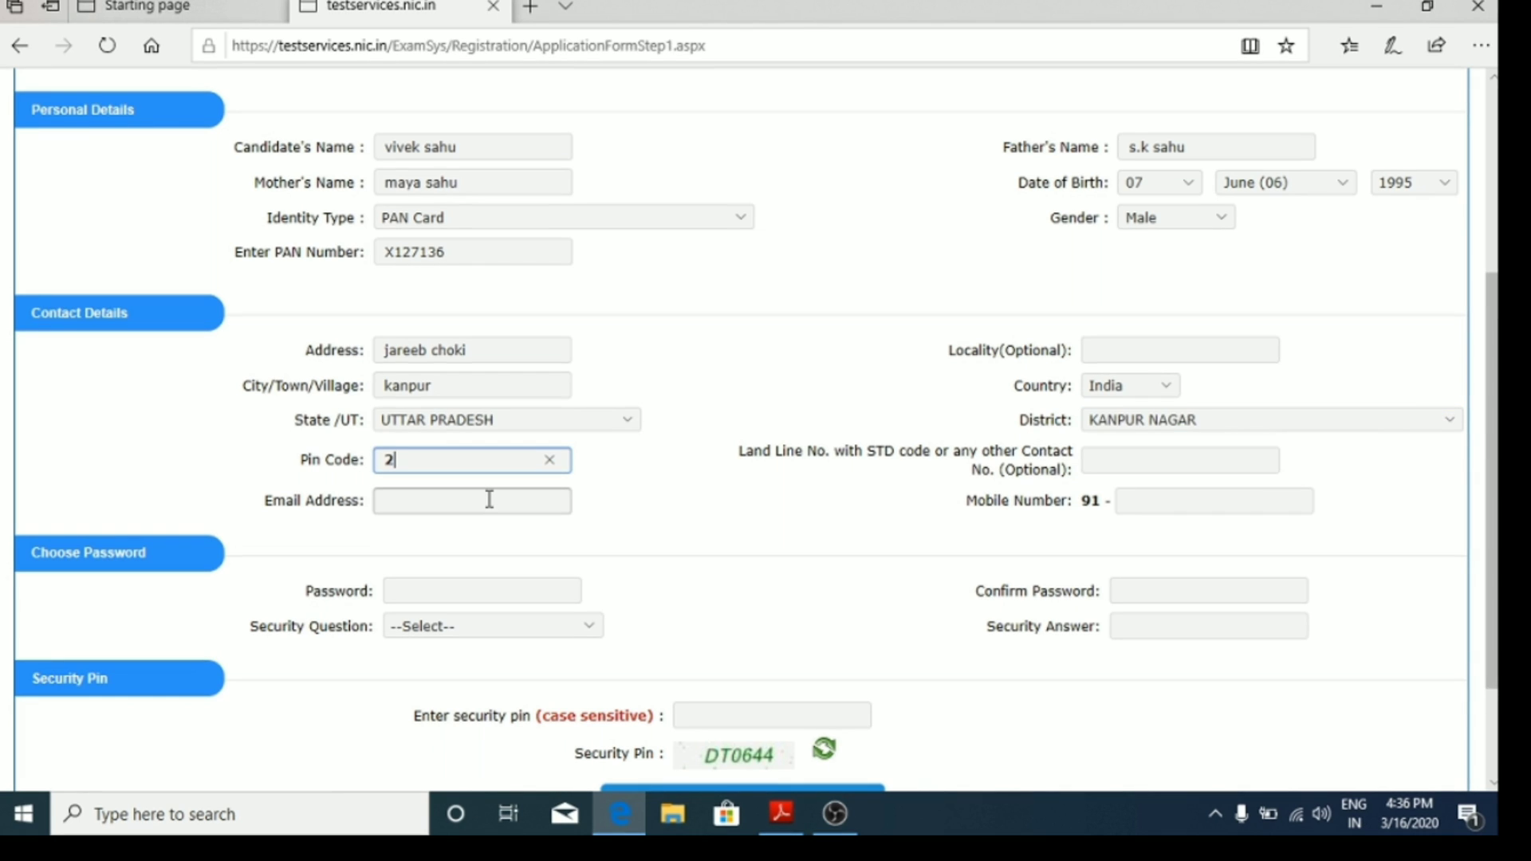
type("080")
type("03")
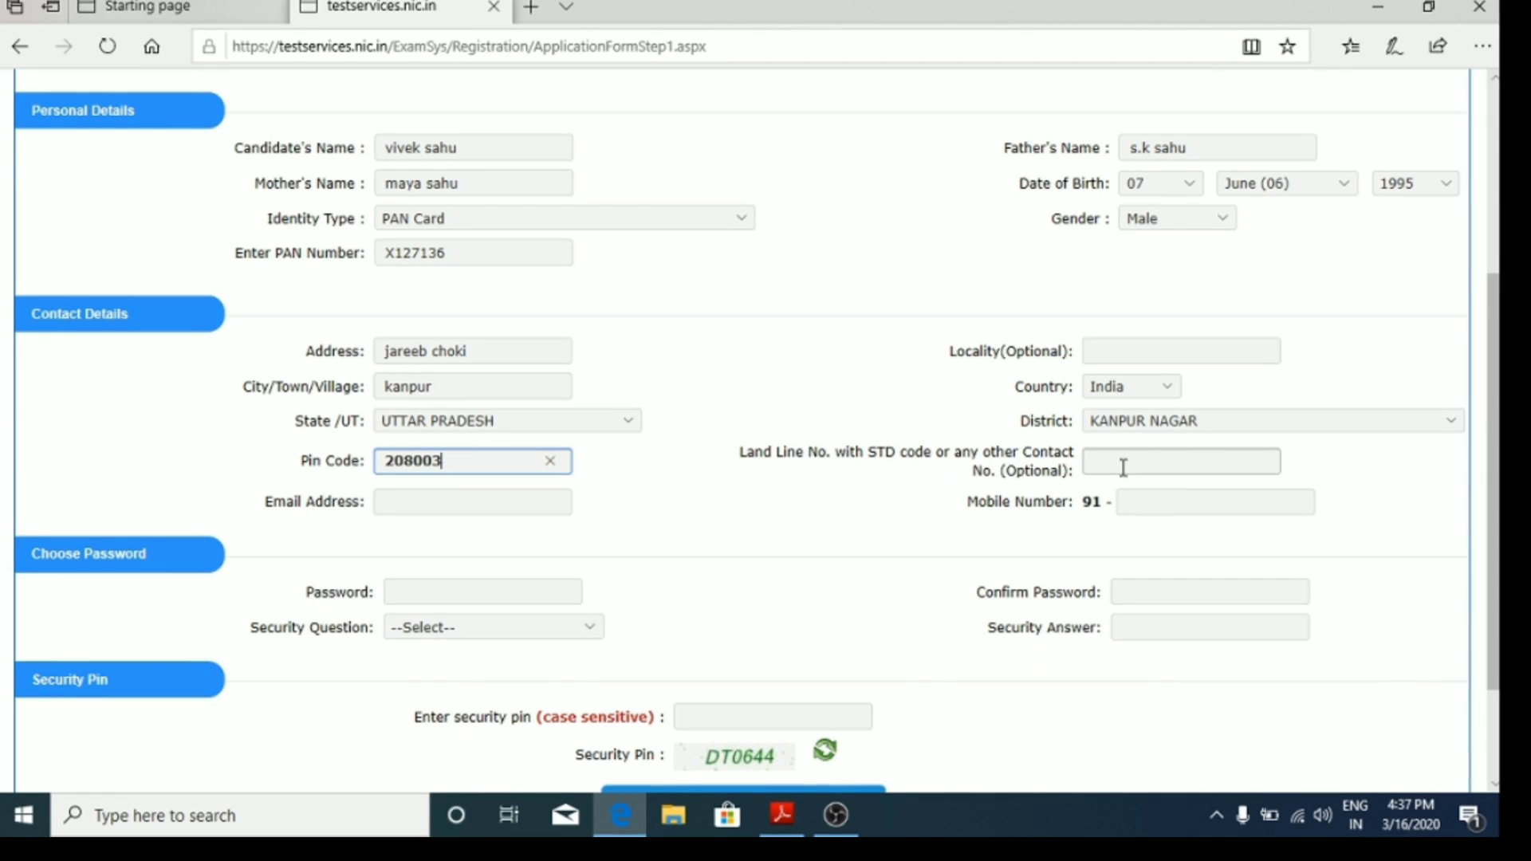
left_click(435, 504)
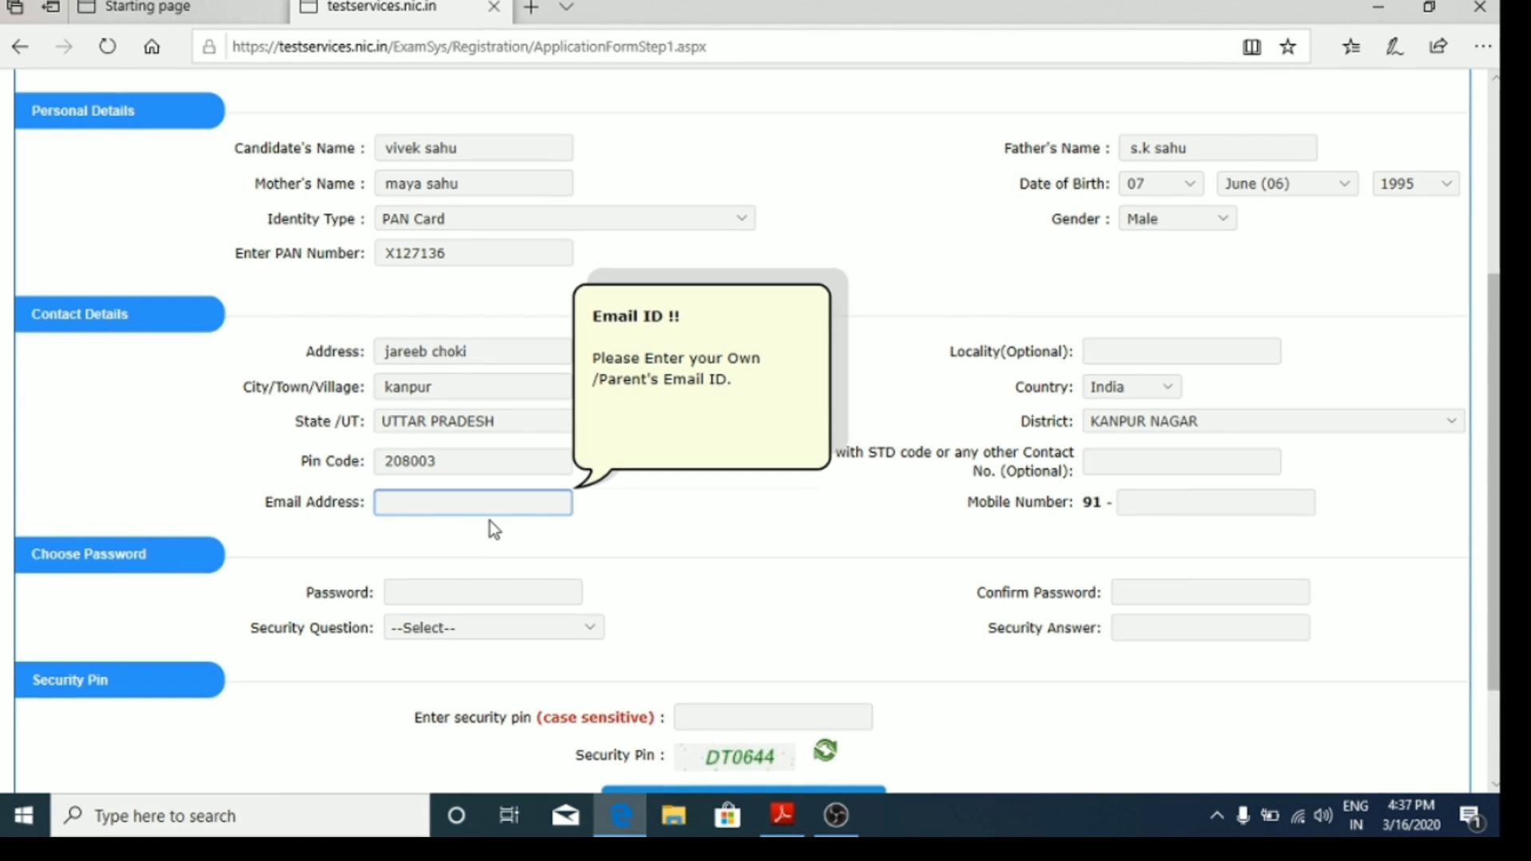
type("v")
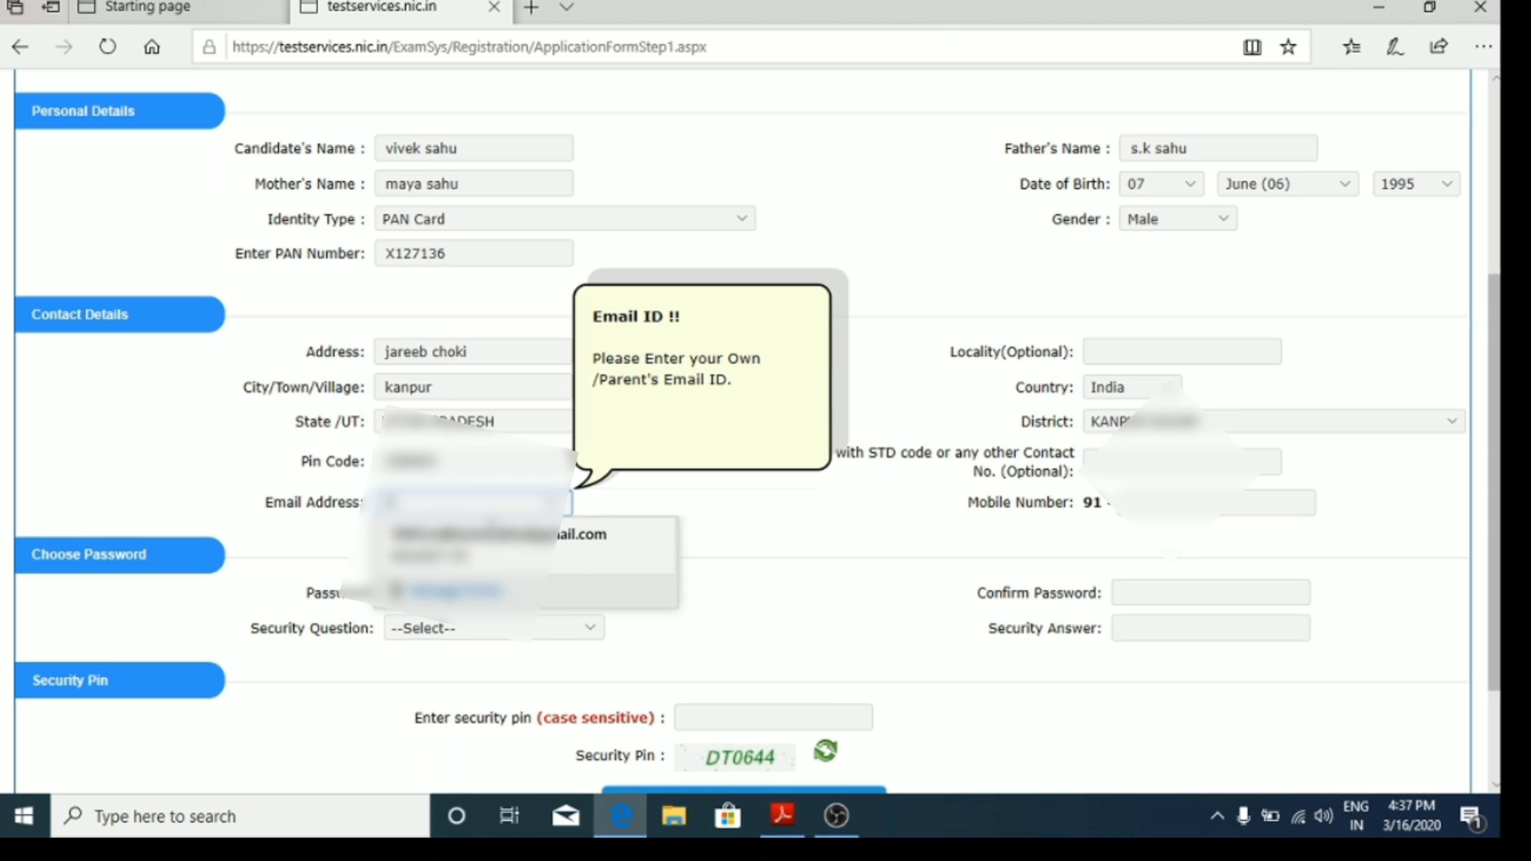
type("ivek")
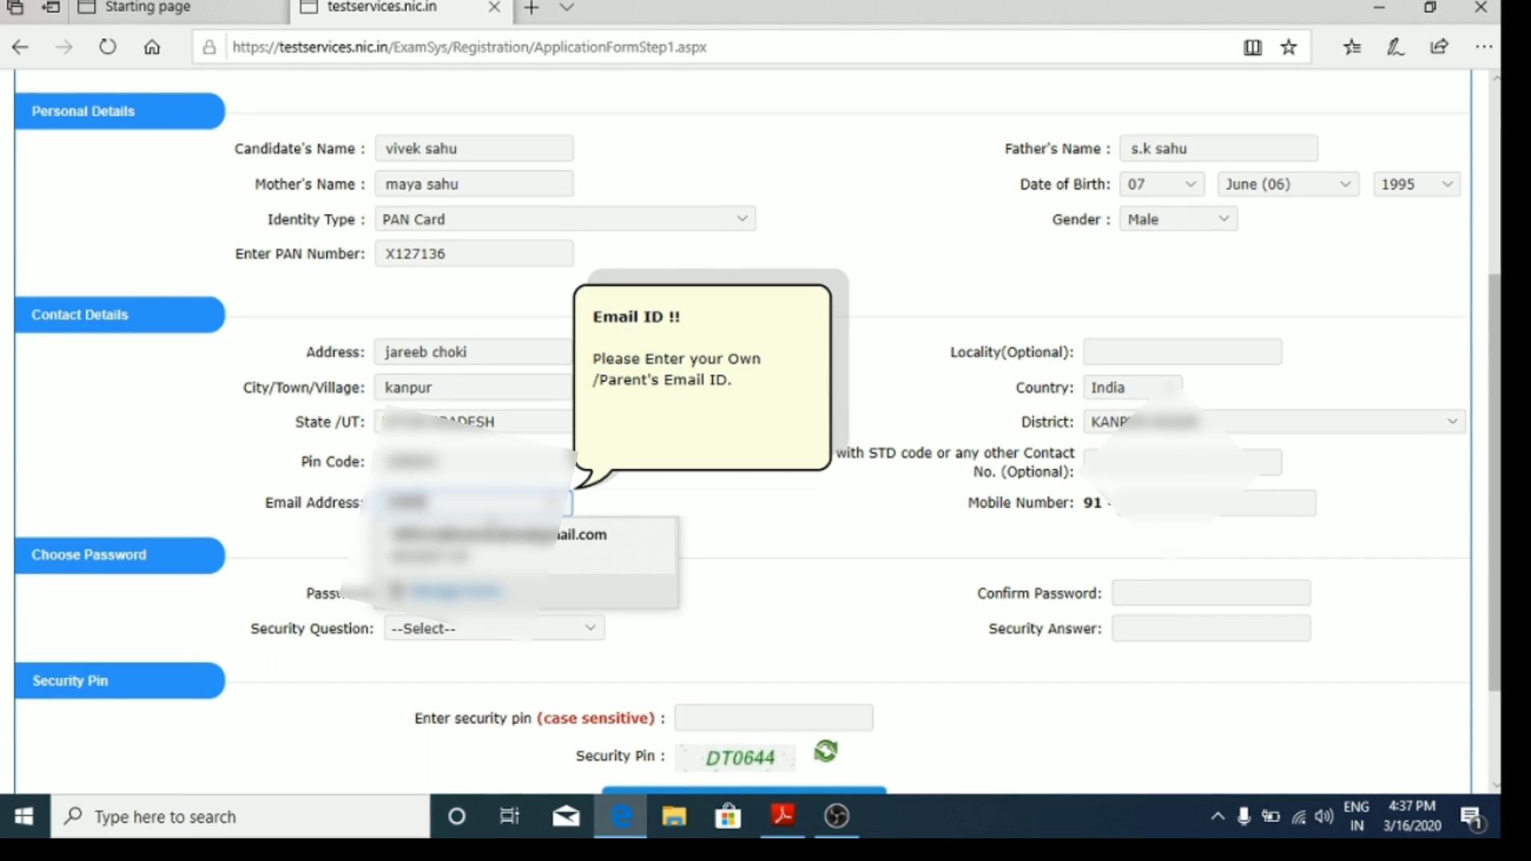
left_click(494, 535)
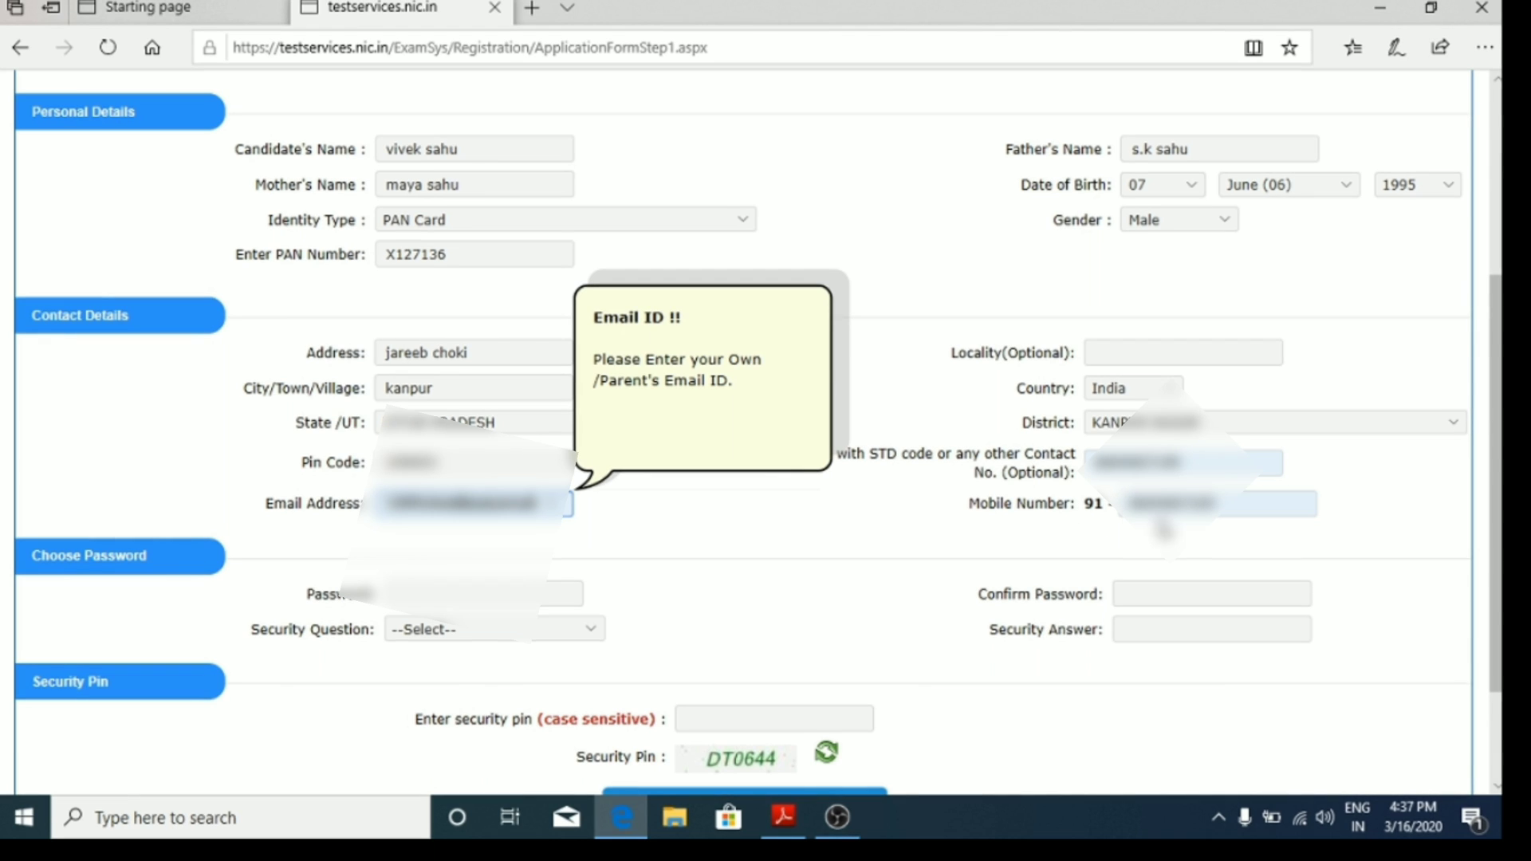
scroll(539, 556, "down", 1)
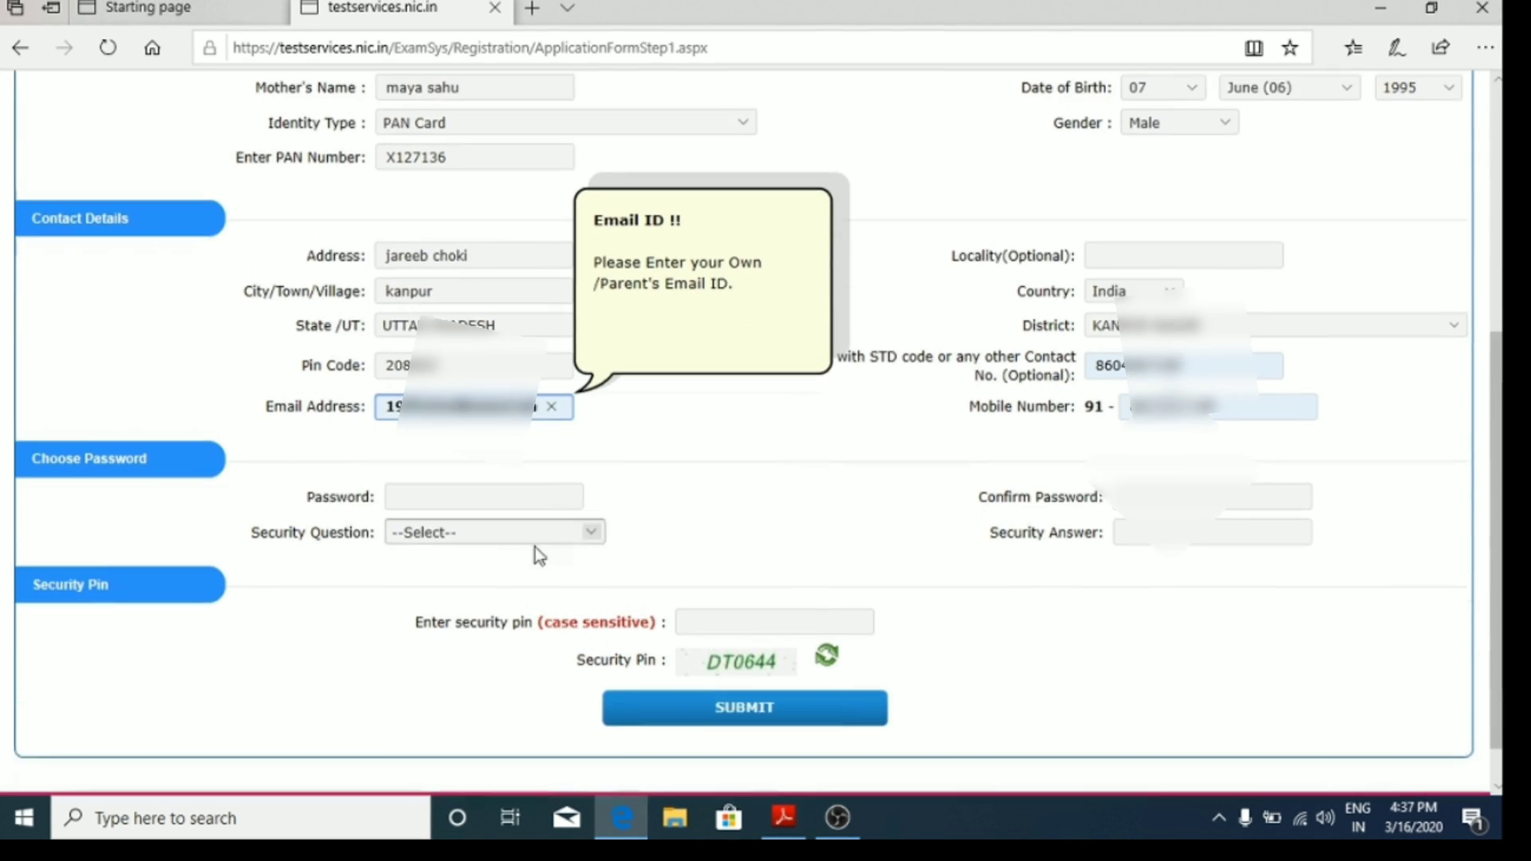
Step: Type a nine-character account password in the Password field
left_click(453, 486)
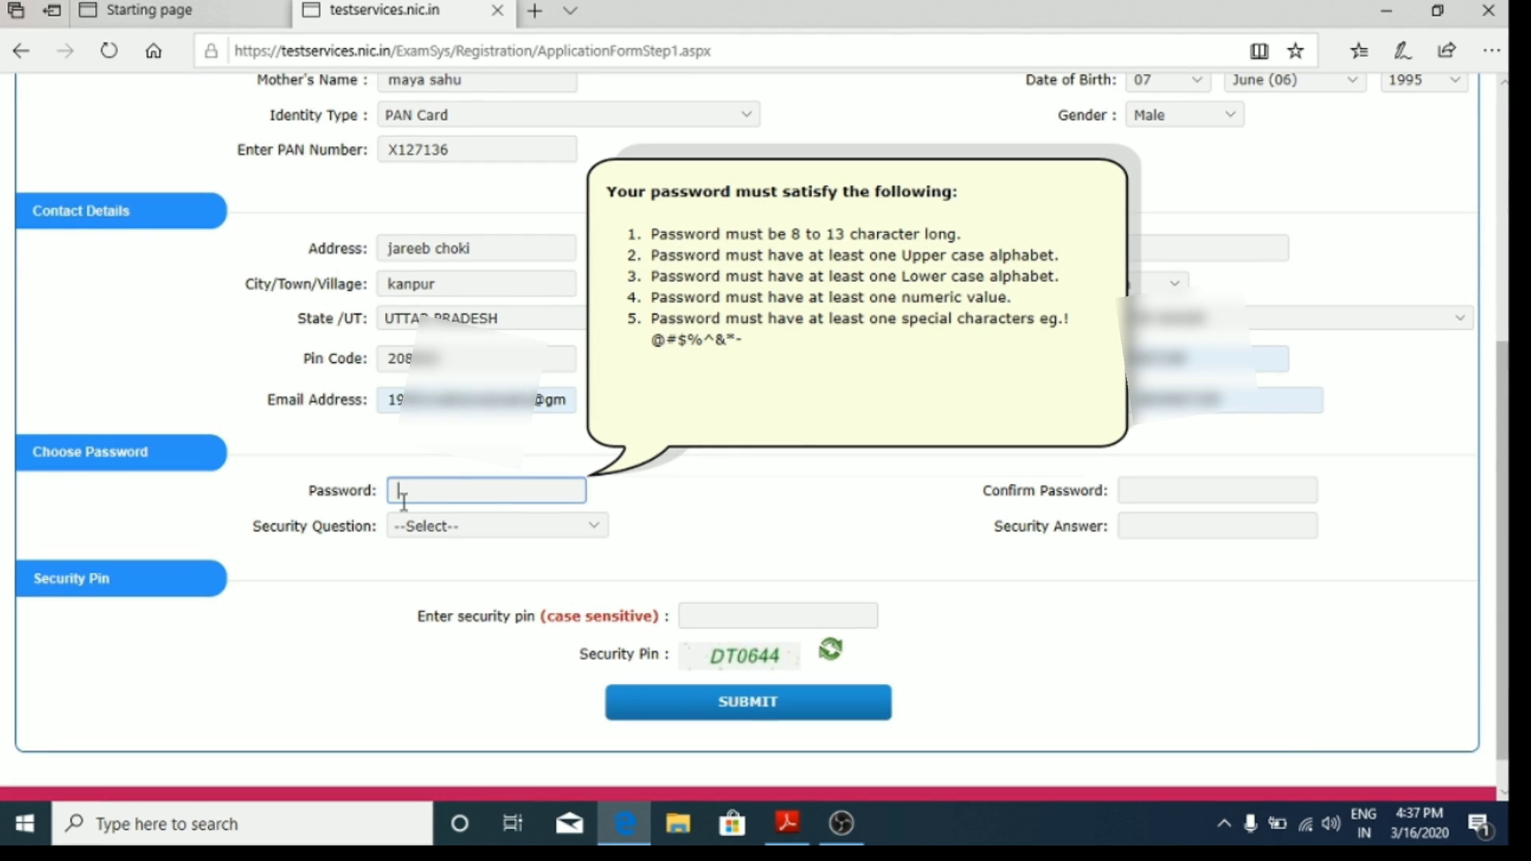
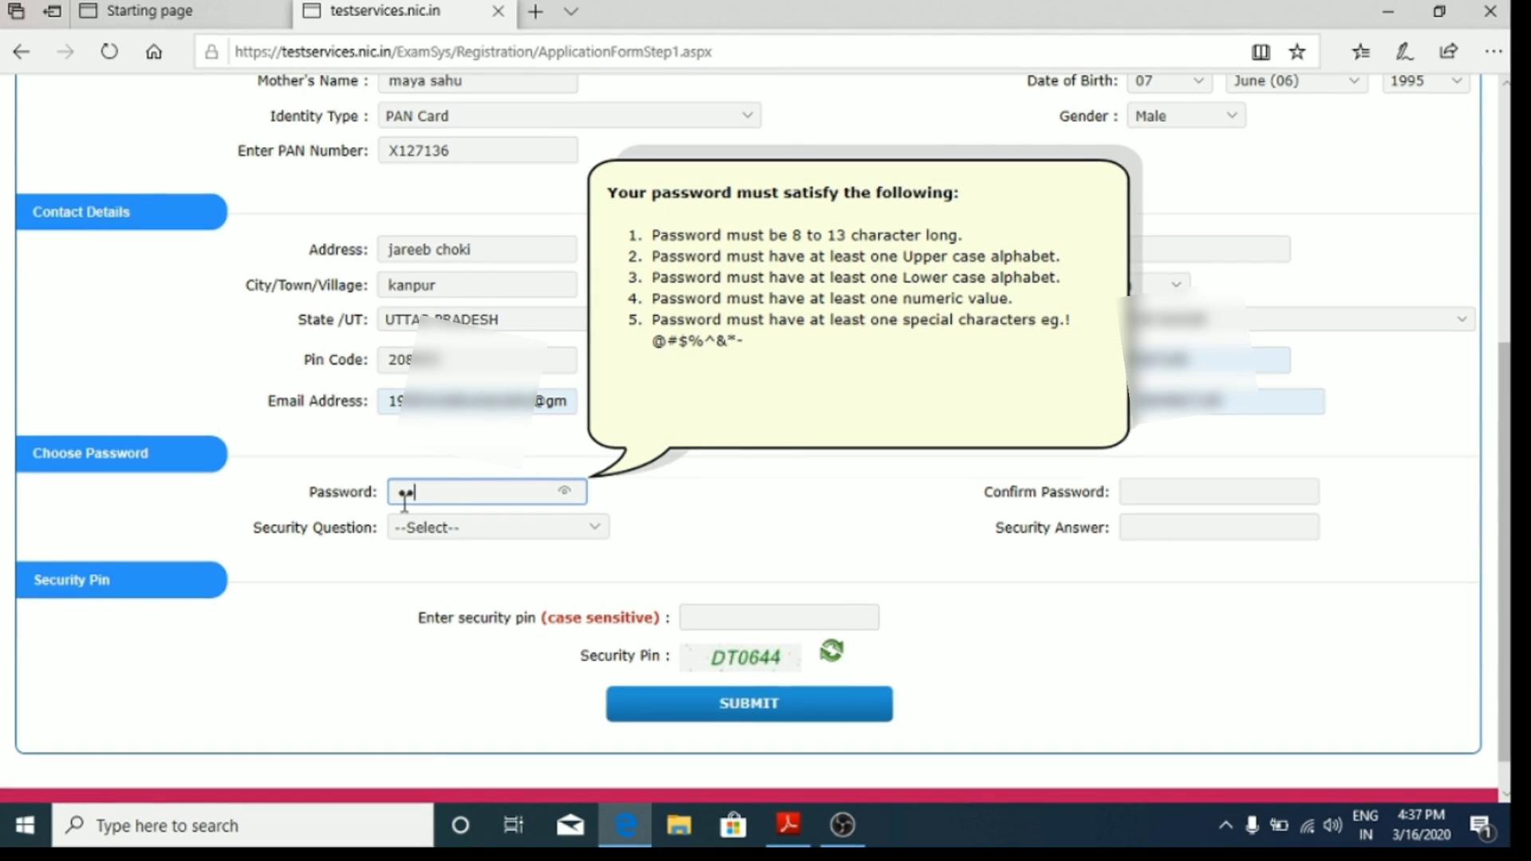
key("BackSpace")
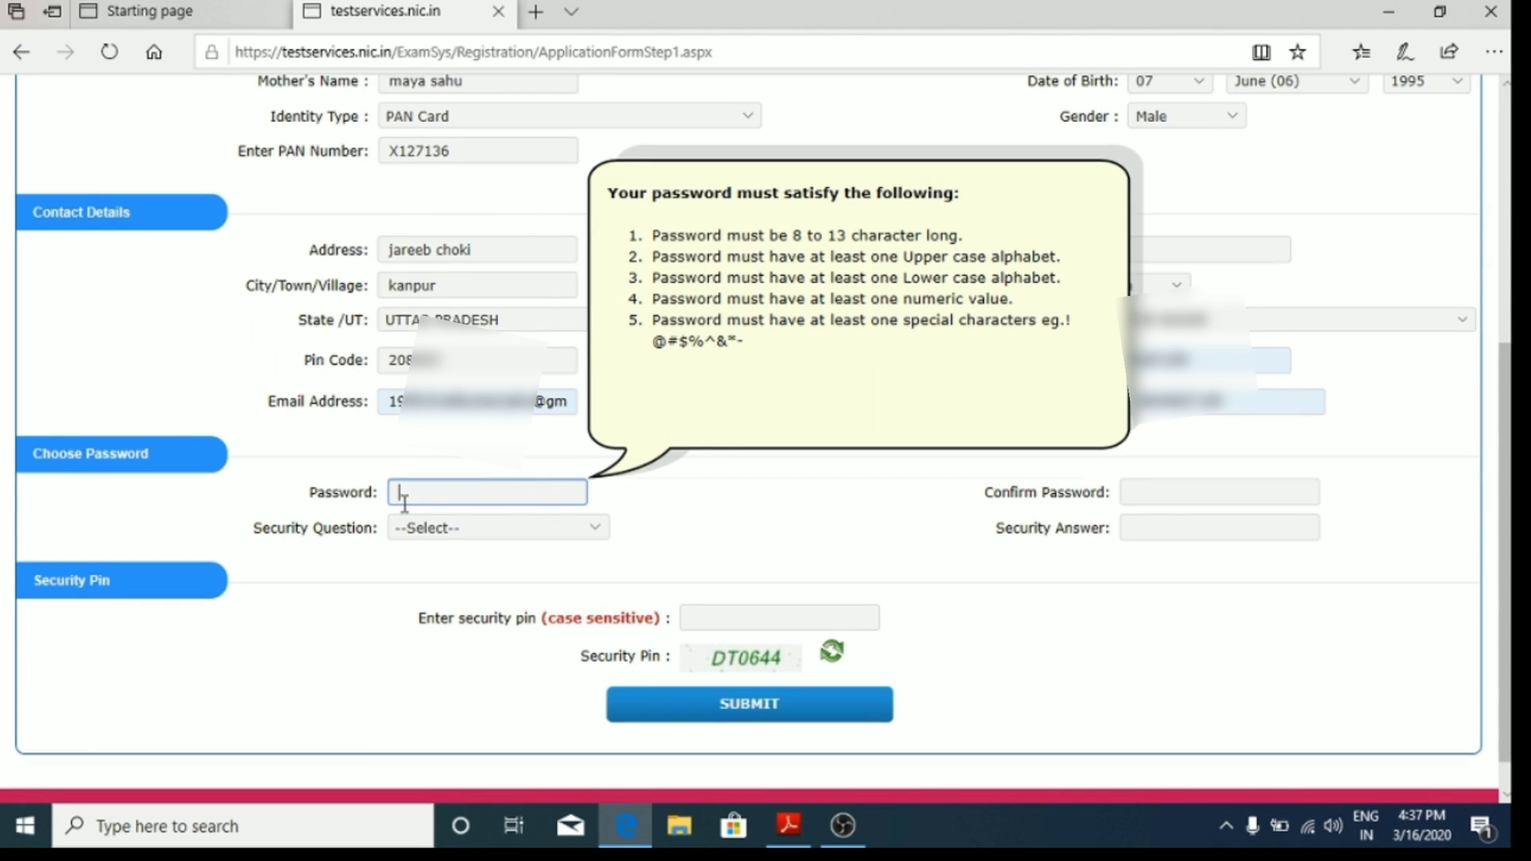
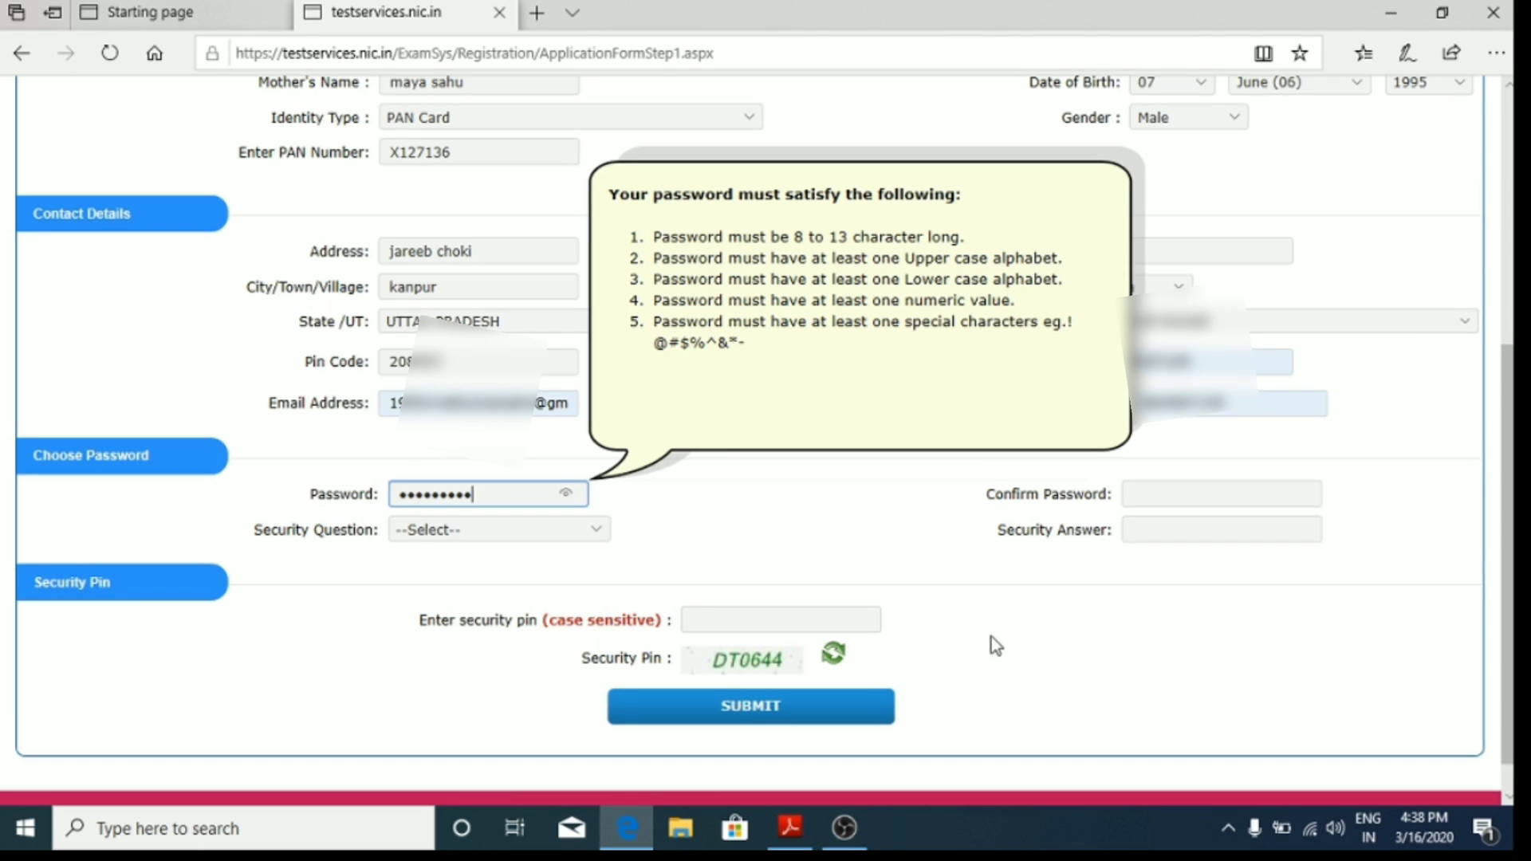
left_click(1183, 495)
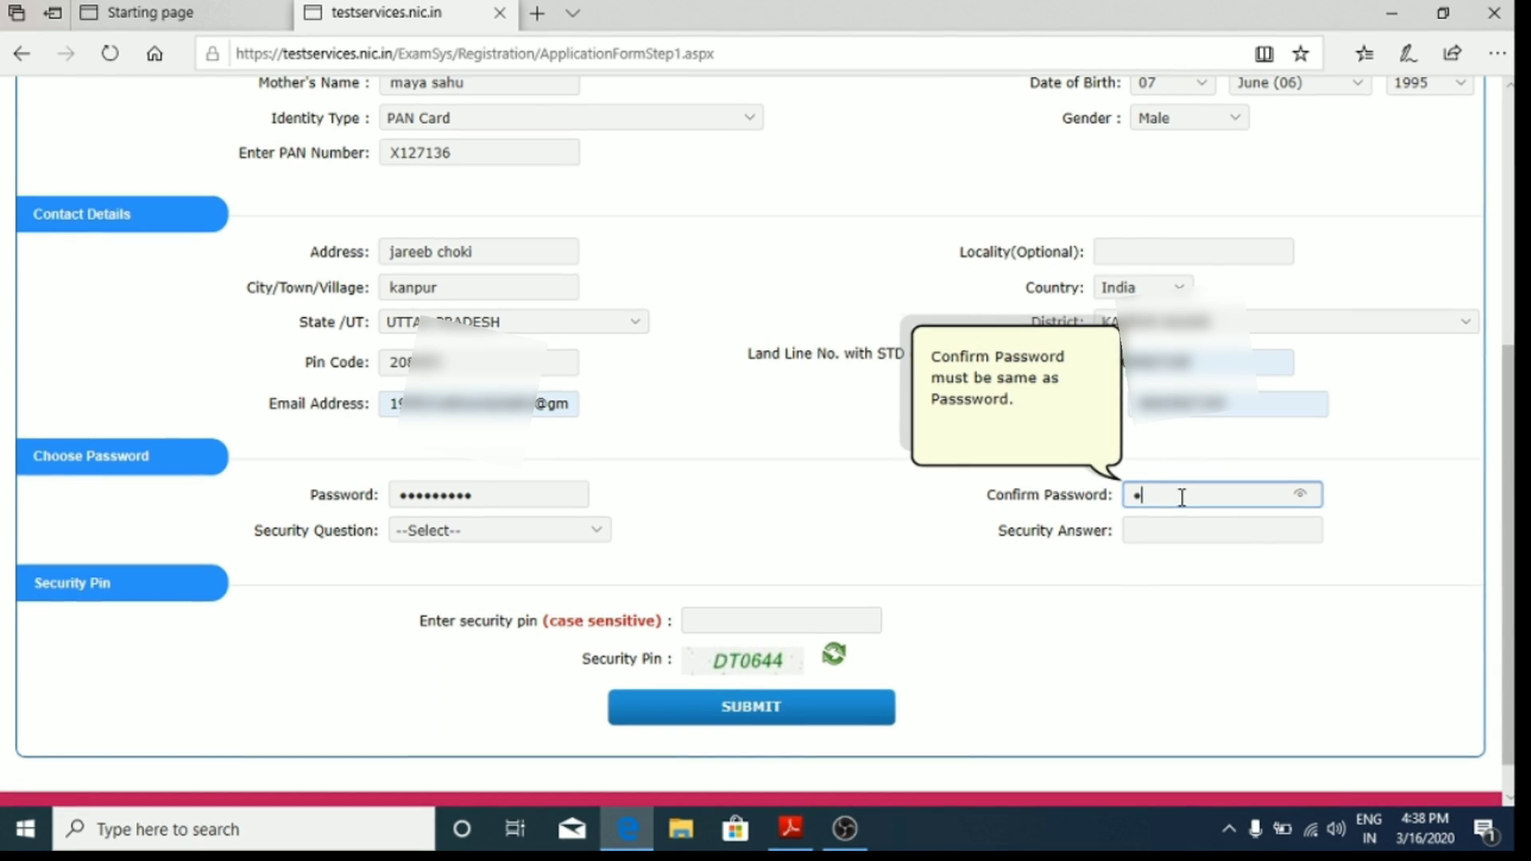
Step: Re-enter the password, choose 'What is the name of your first school?' and type its answer
type("••")
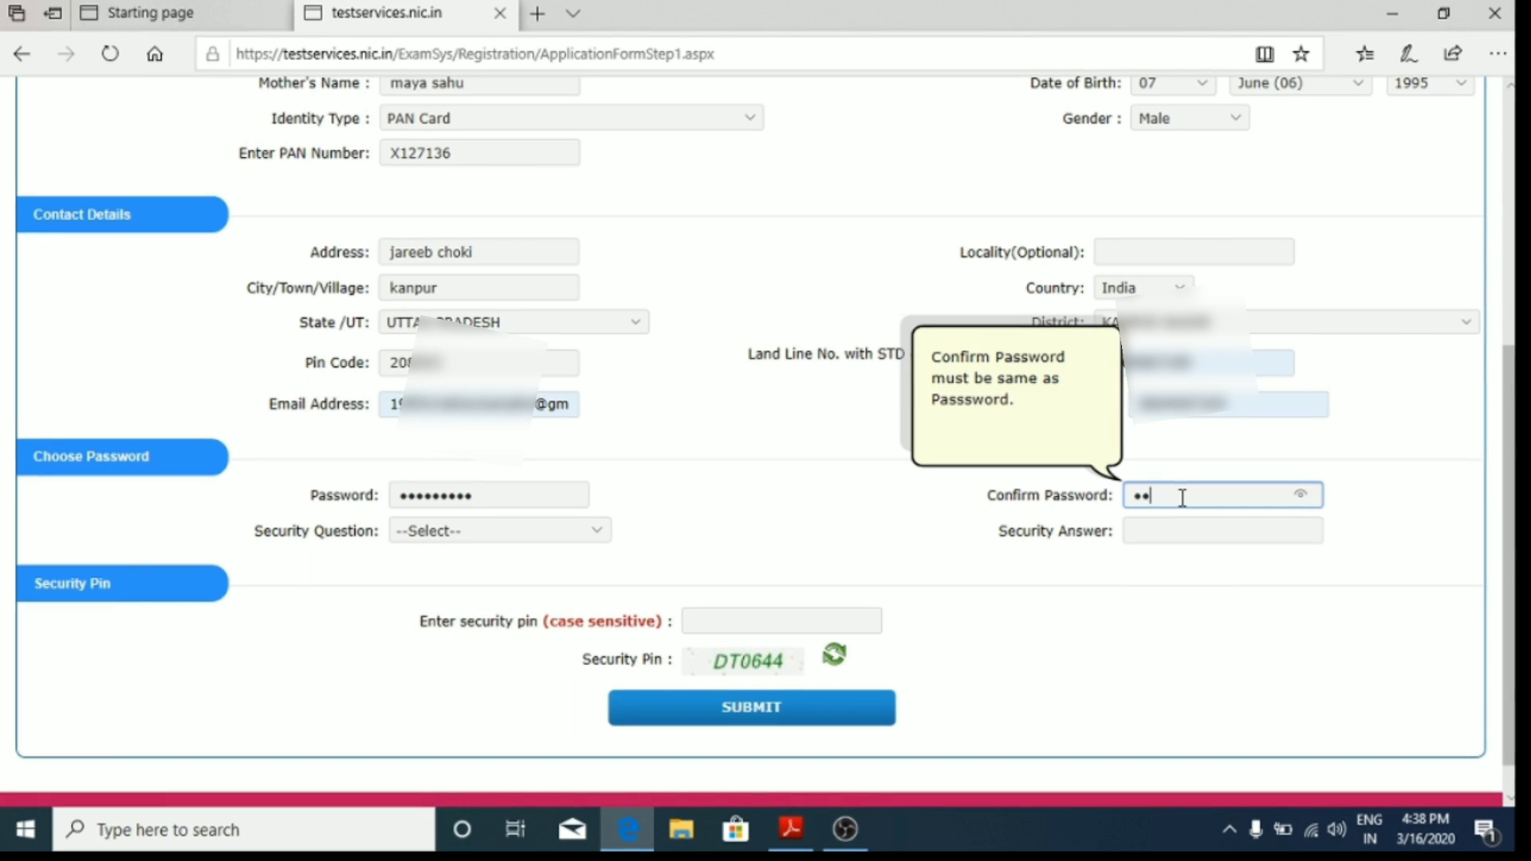
type("••••")
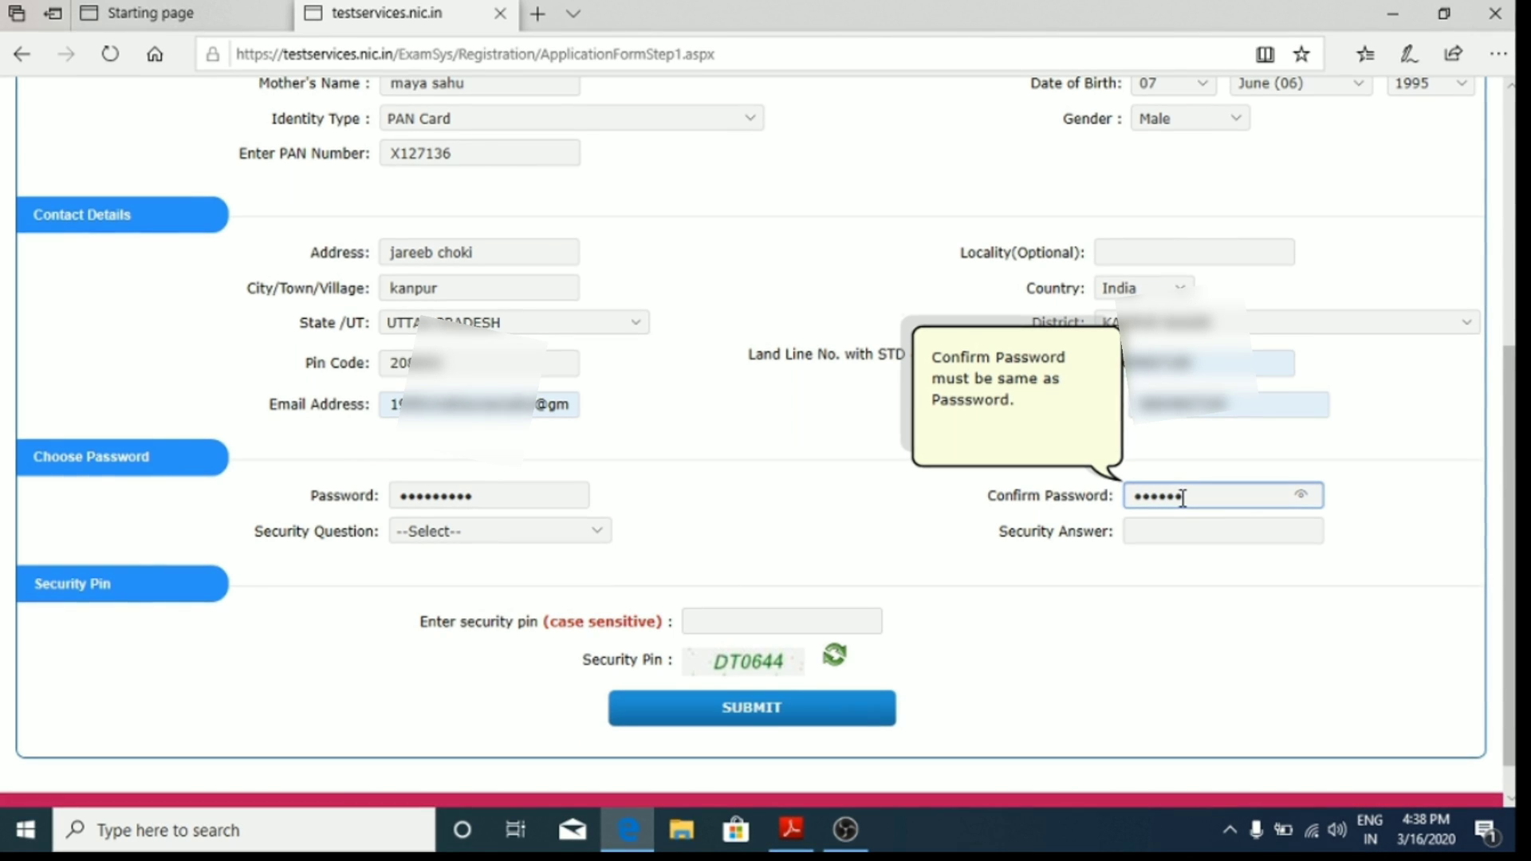
type("••••")
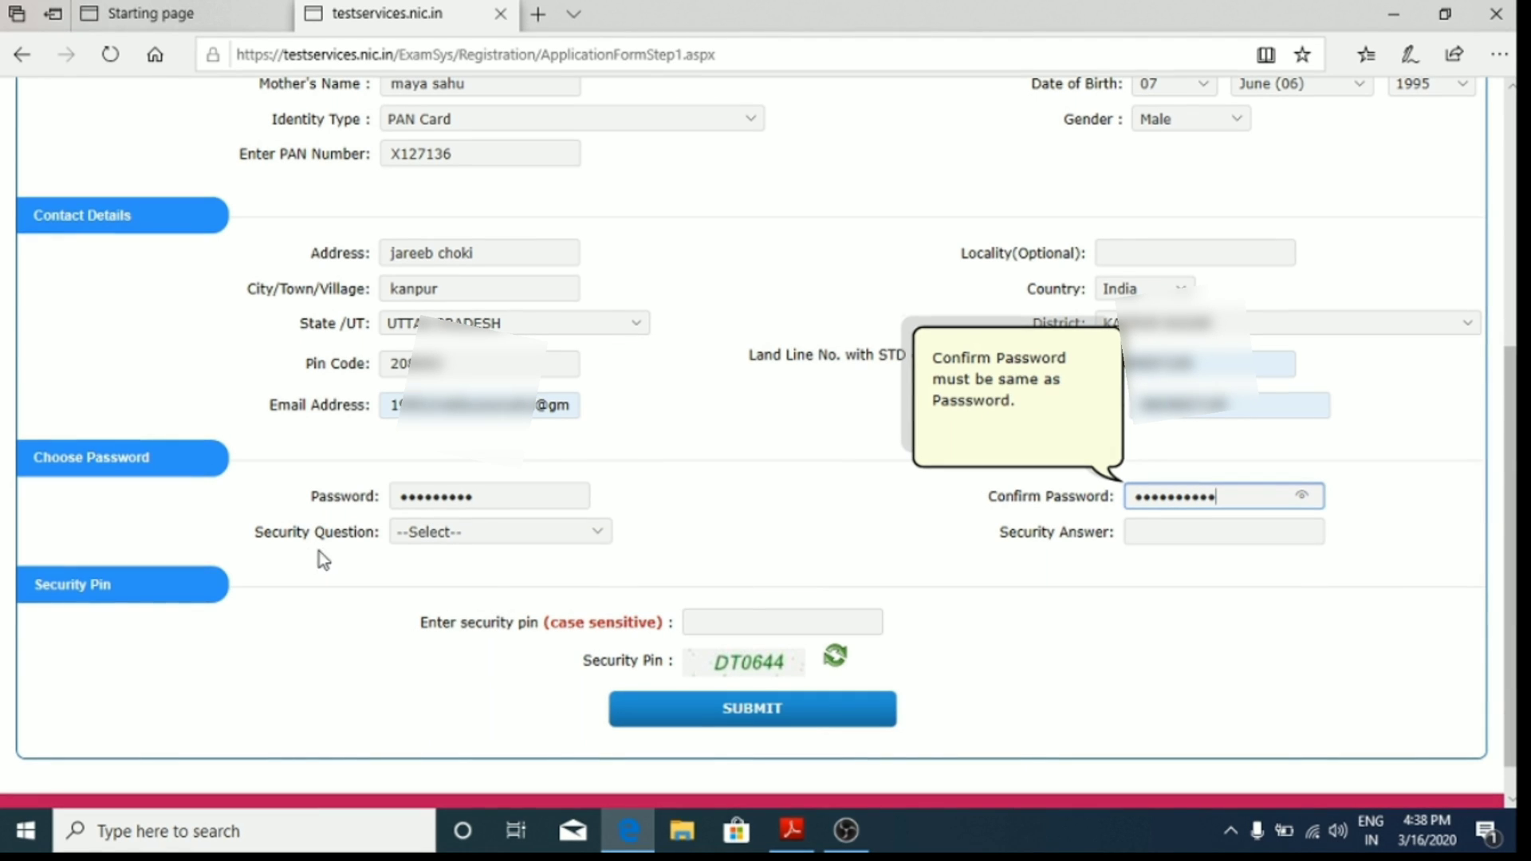
left_click(538, 536)
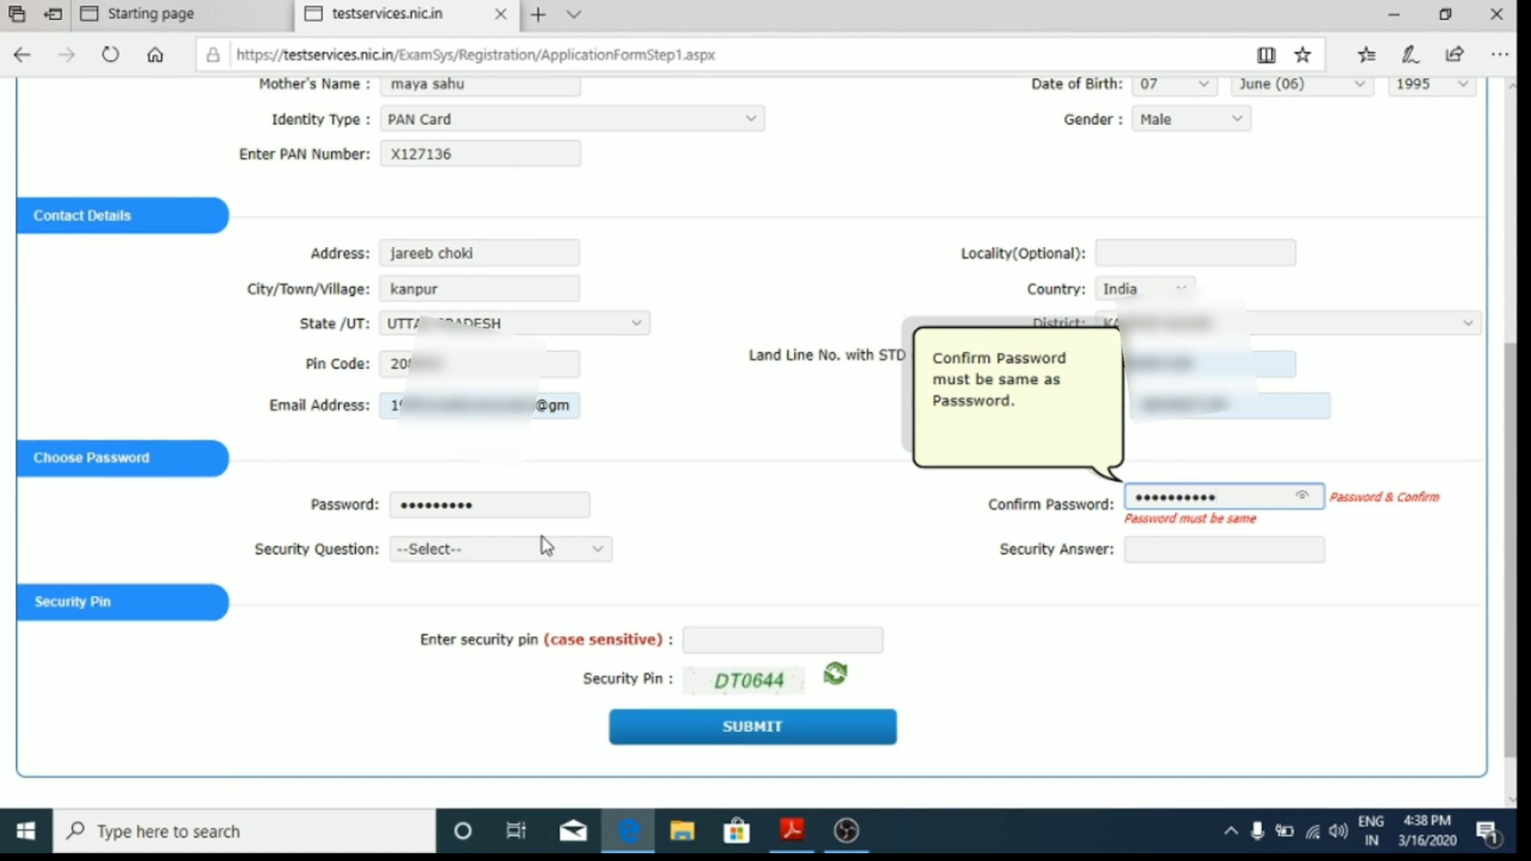
left_click(601, 558)
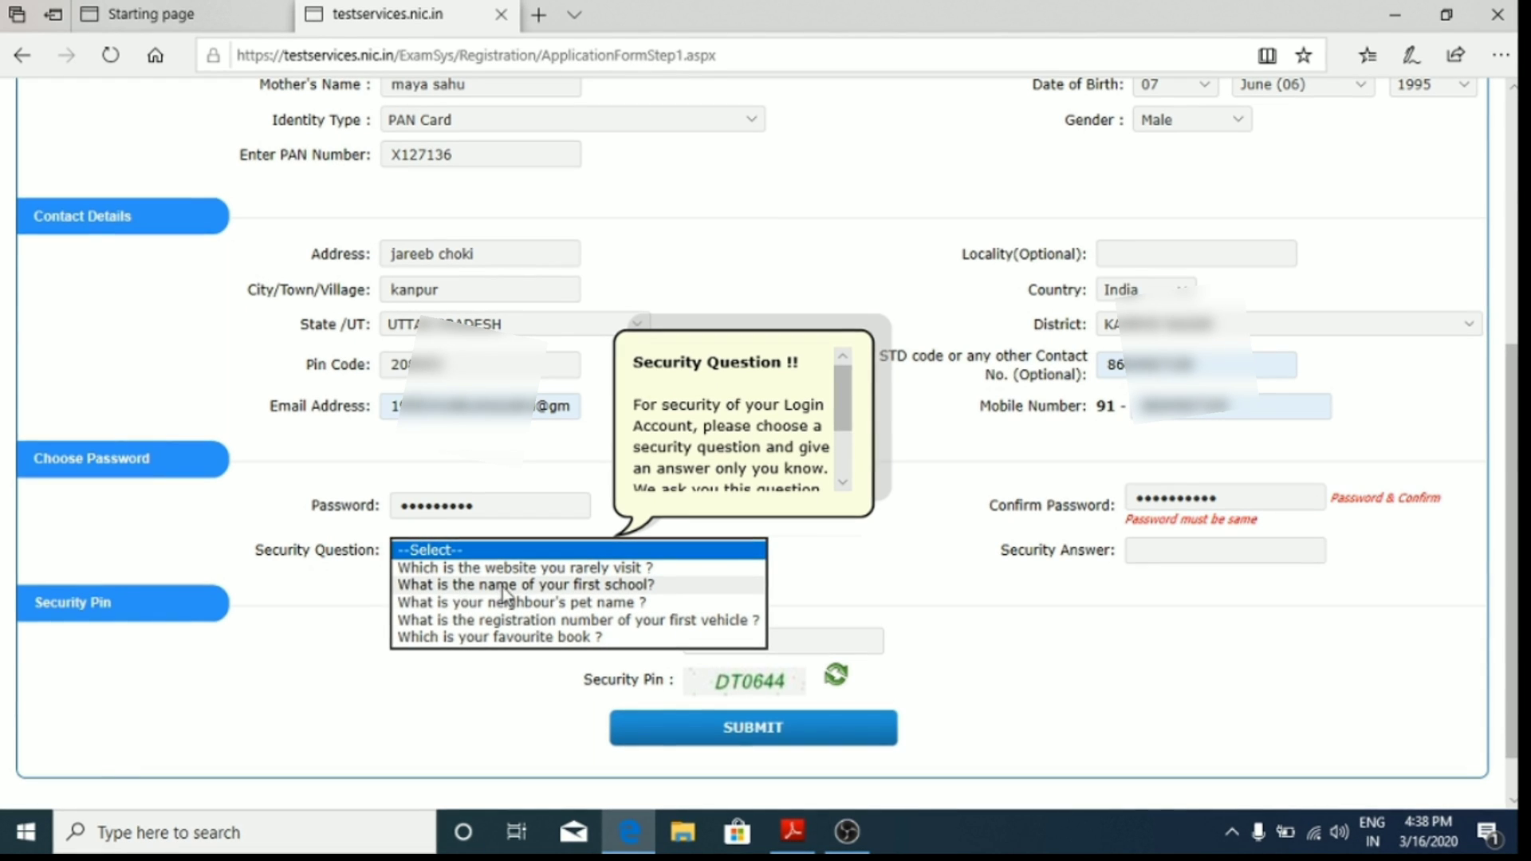
left_click(549, 590)
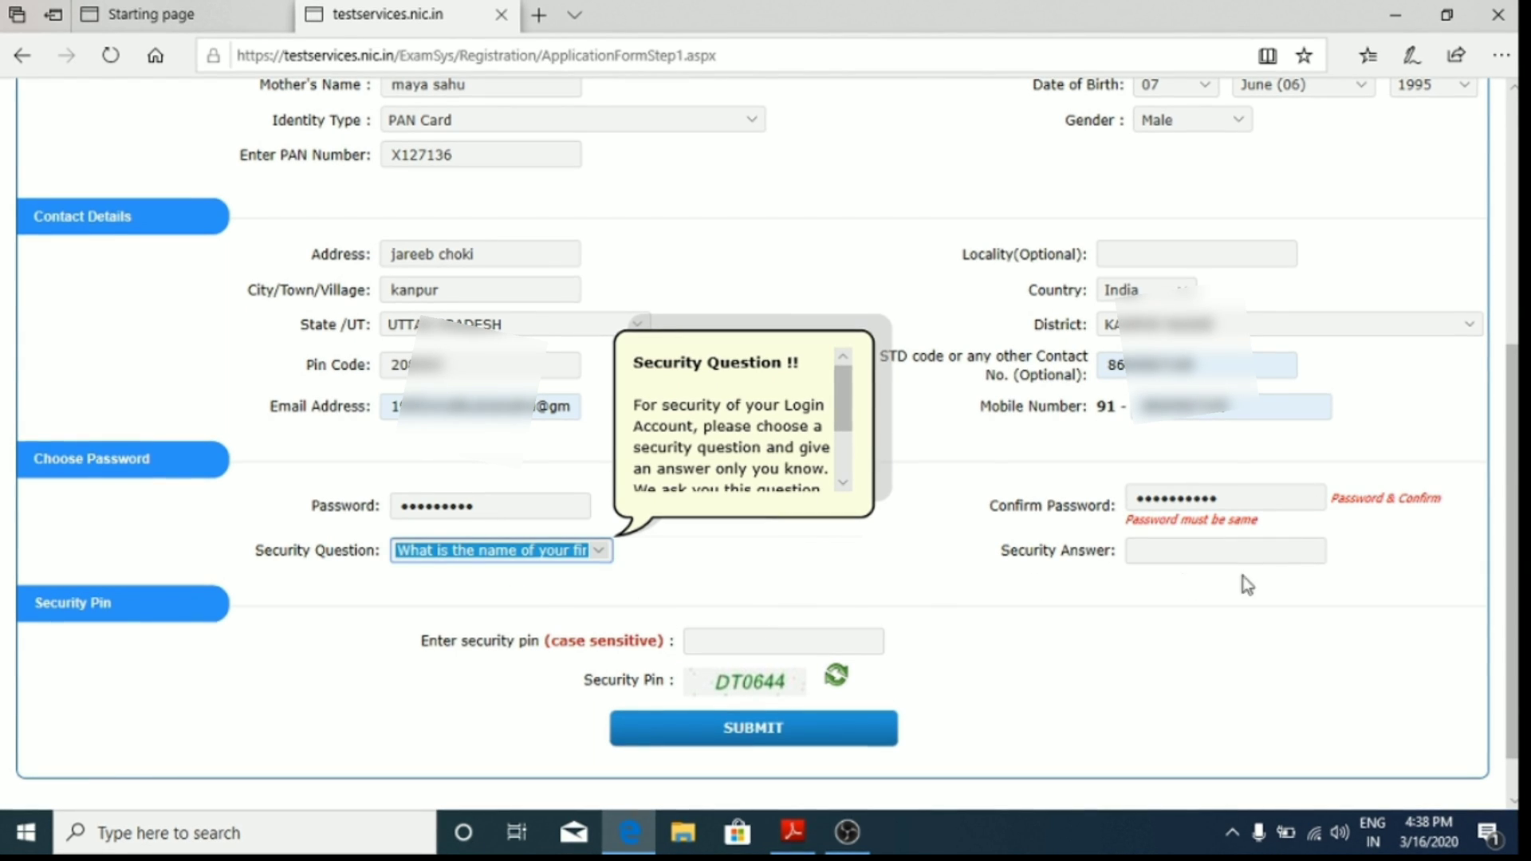
left_click(1159, 550)
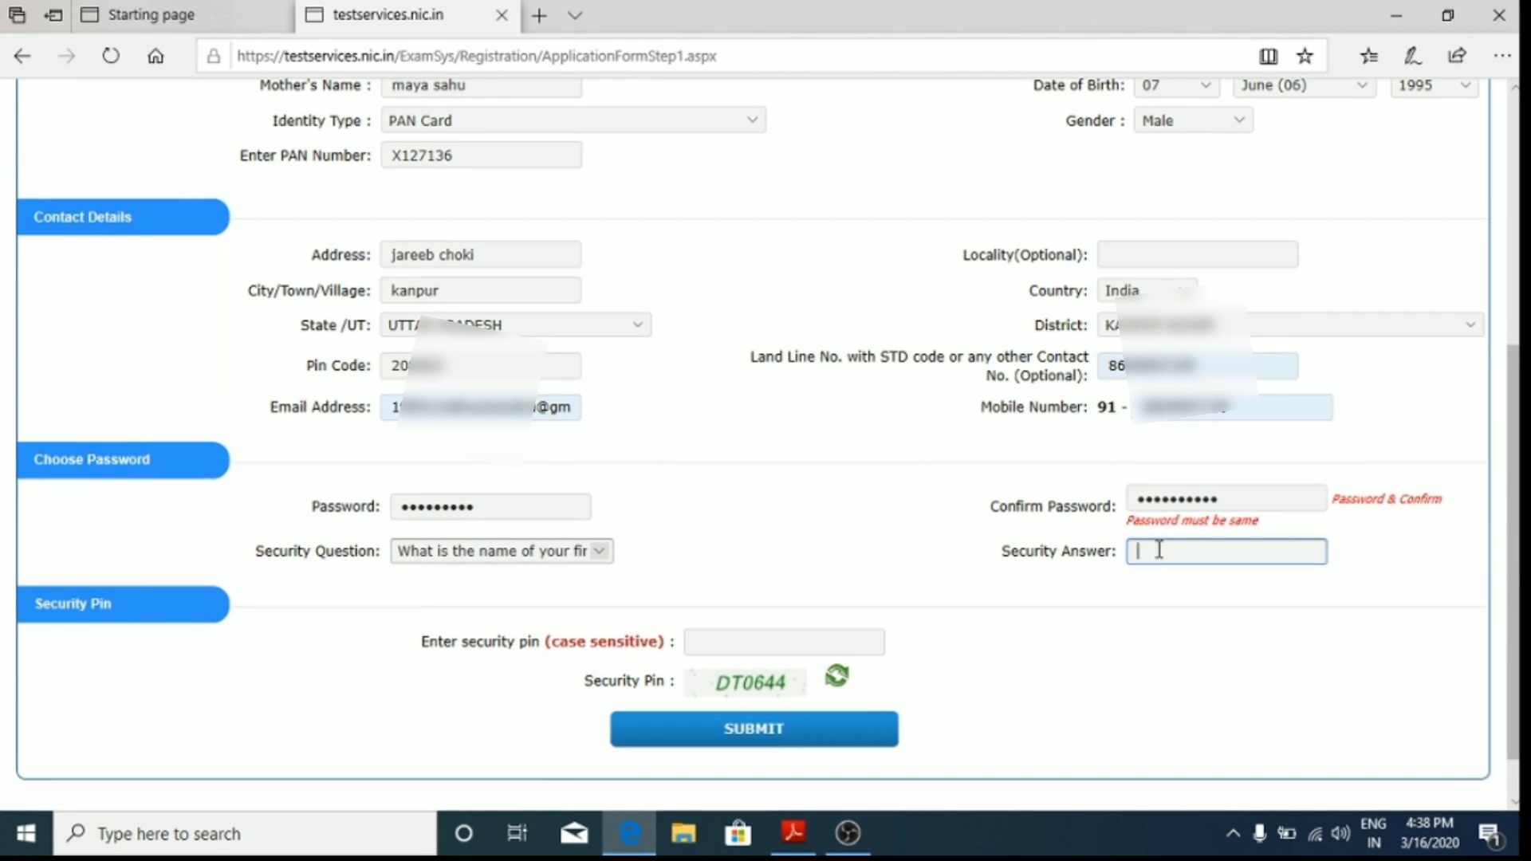
type("••••")
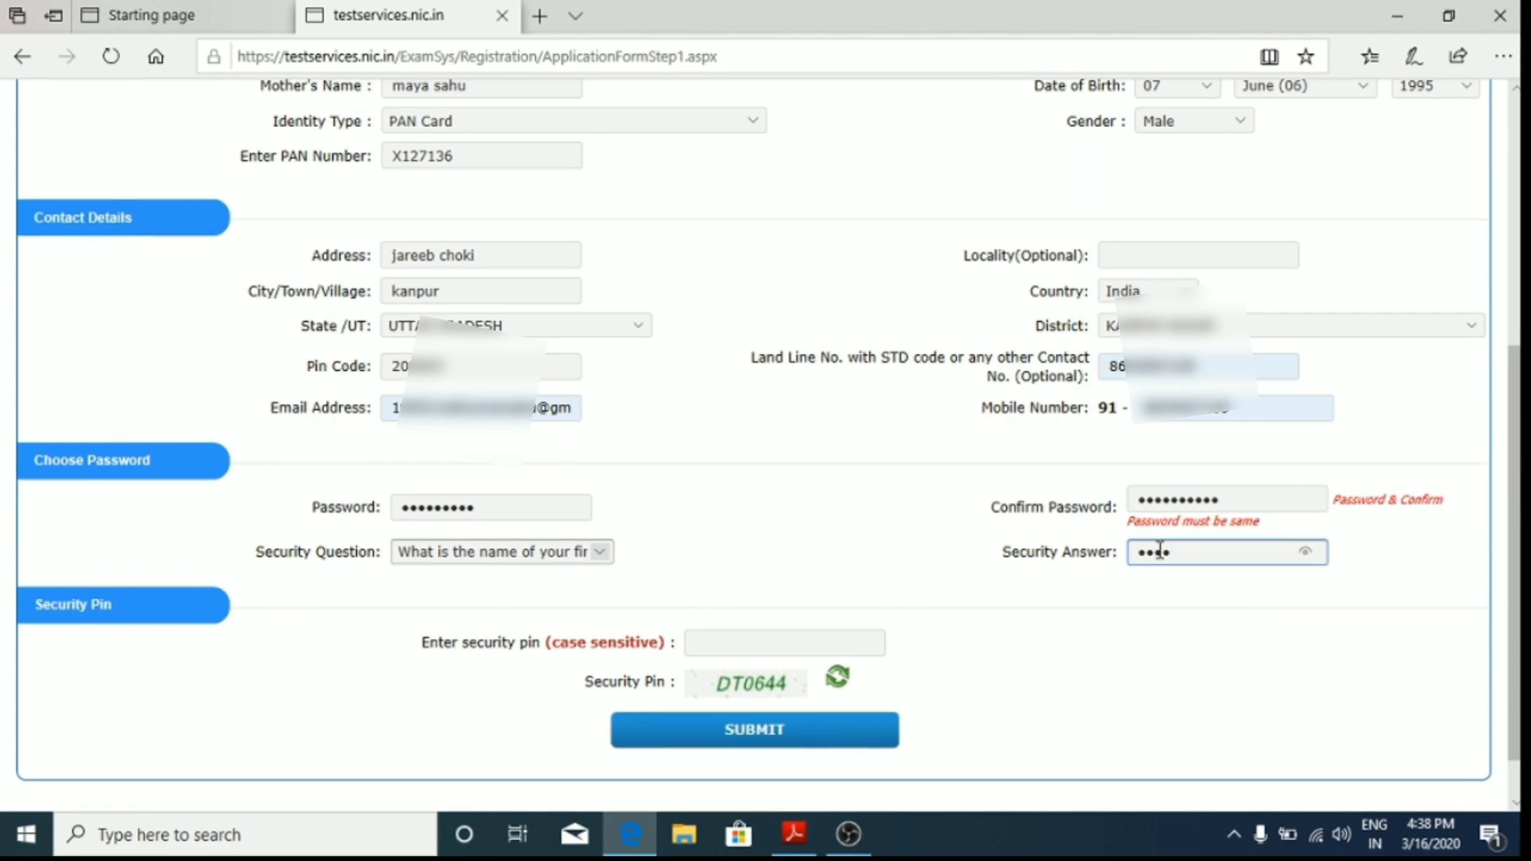
type("•")
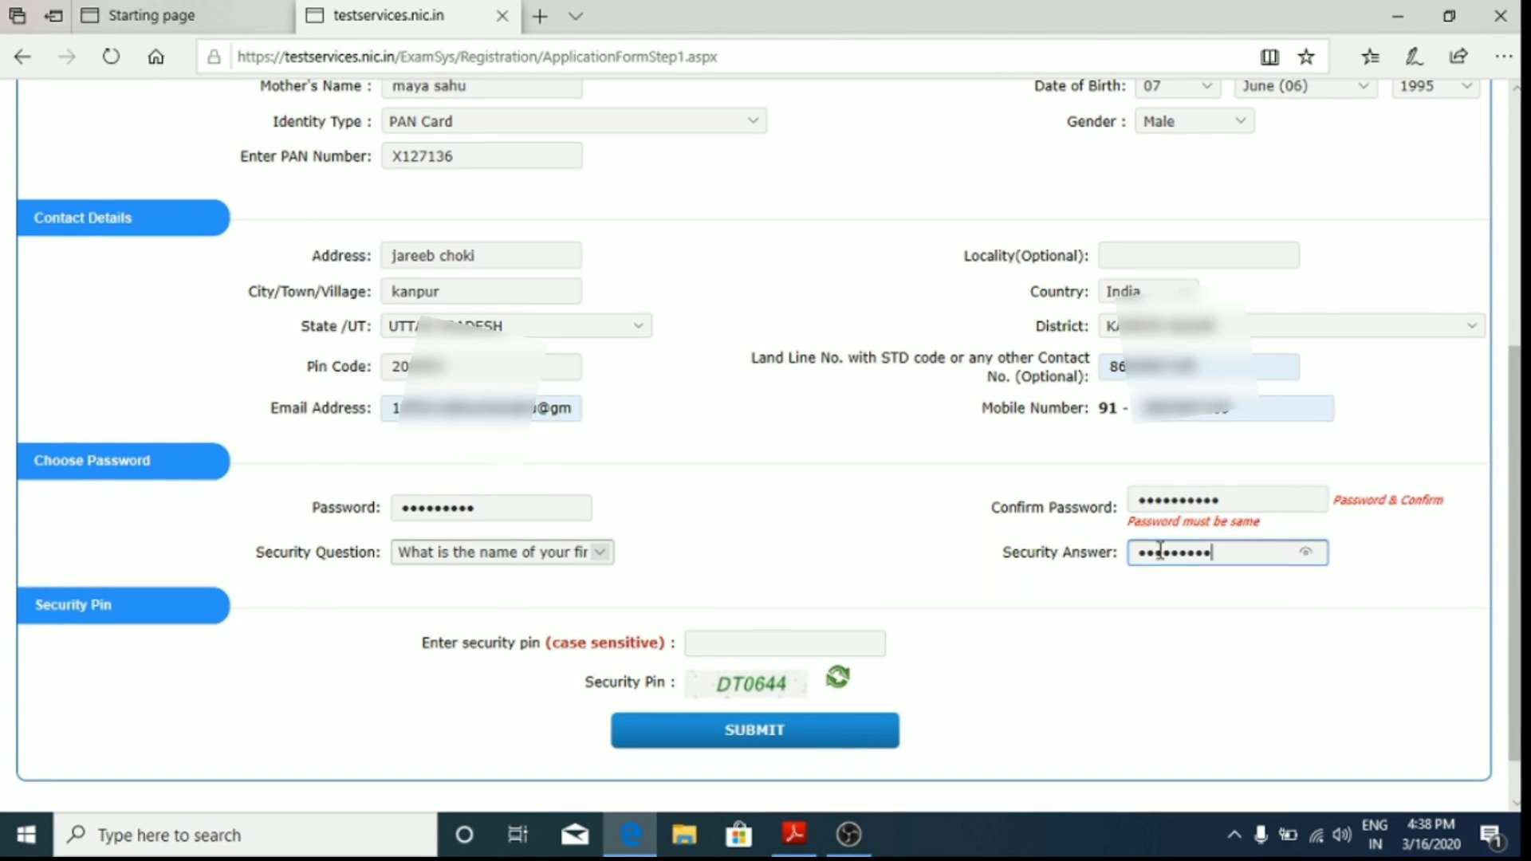
type("•")
Step: Enter the displayed security pin and submit the registration form
scroll(1207, 679, "down", 1)
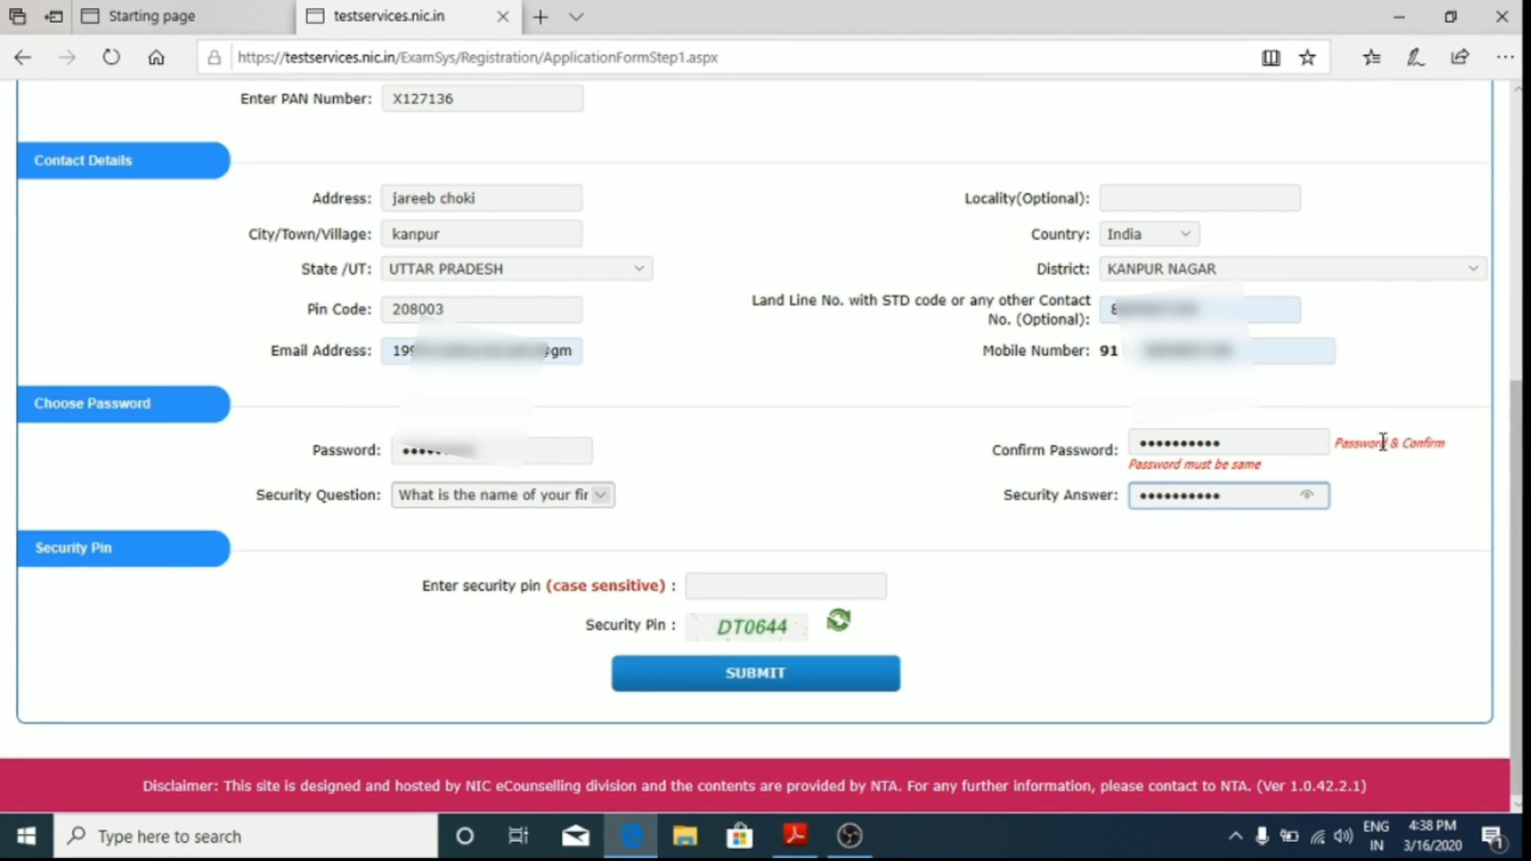
left_click(732, 592)
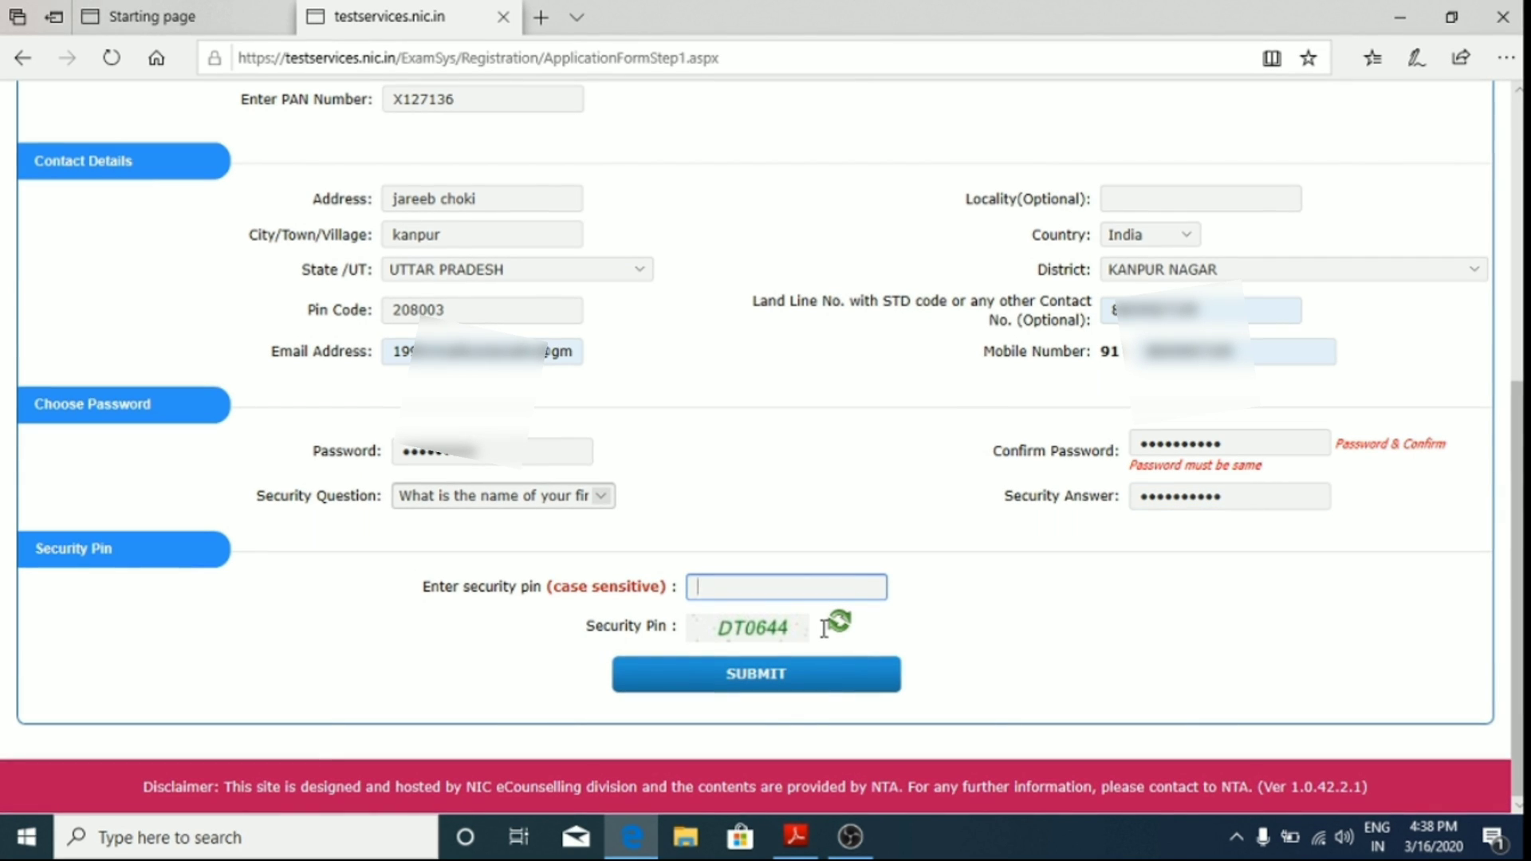
type("DT")
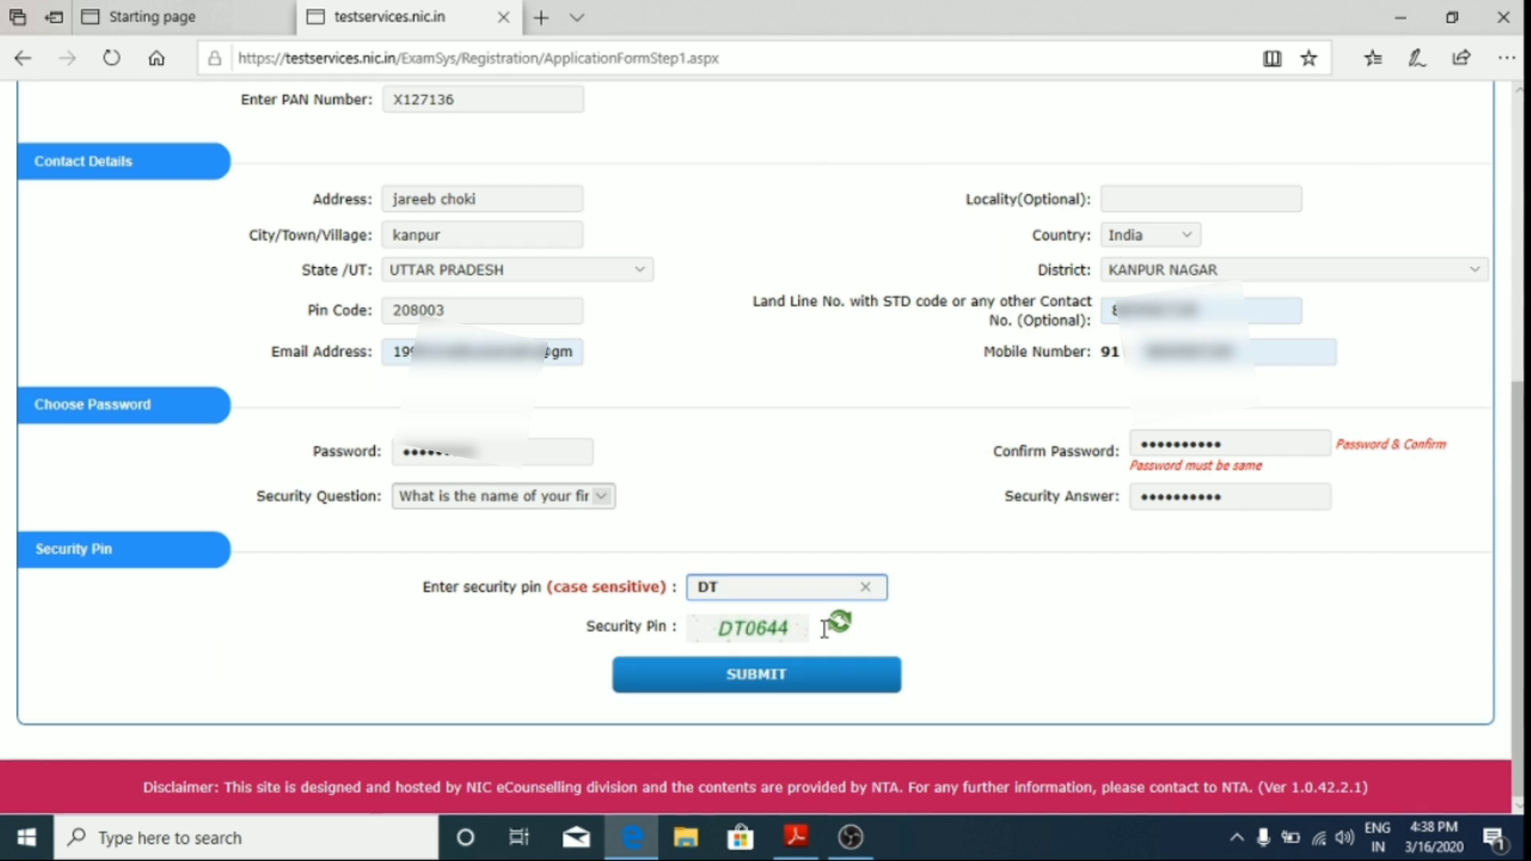
type("0")
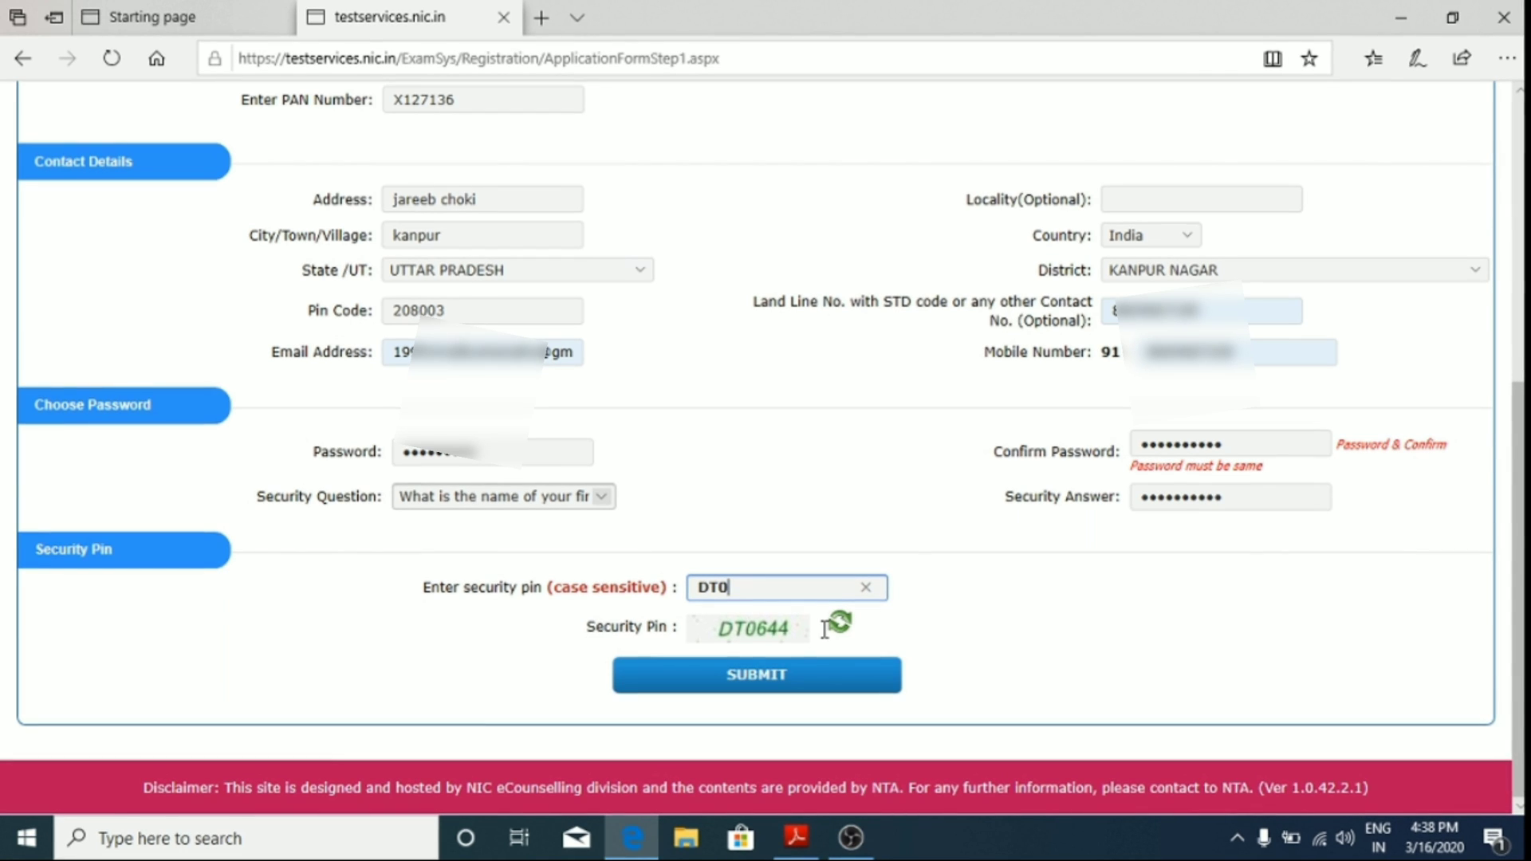
type("644")
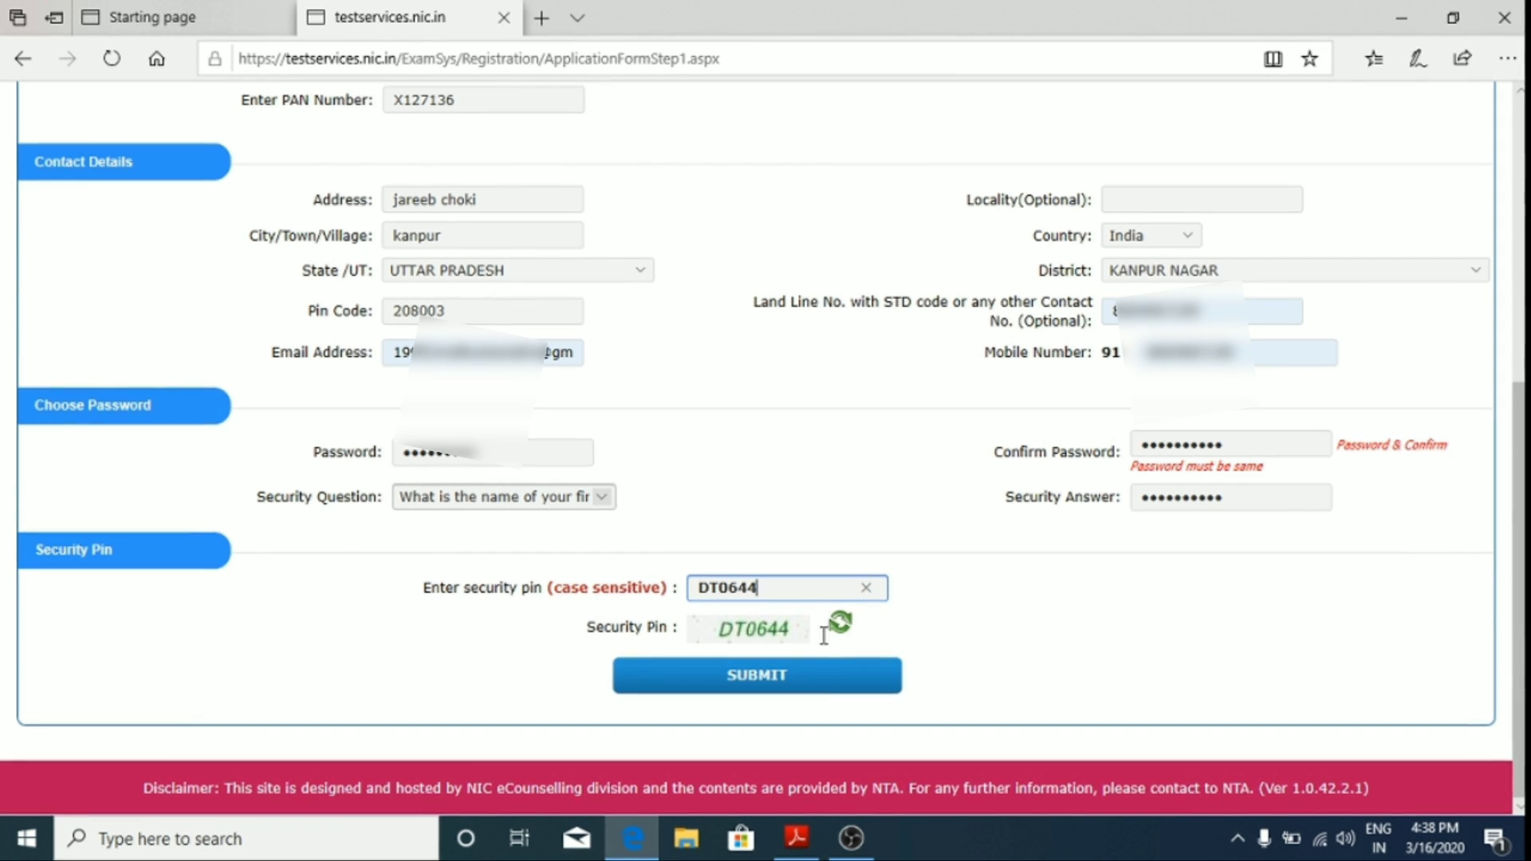
left_click(821, 680)
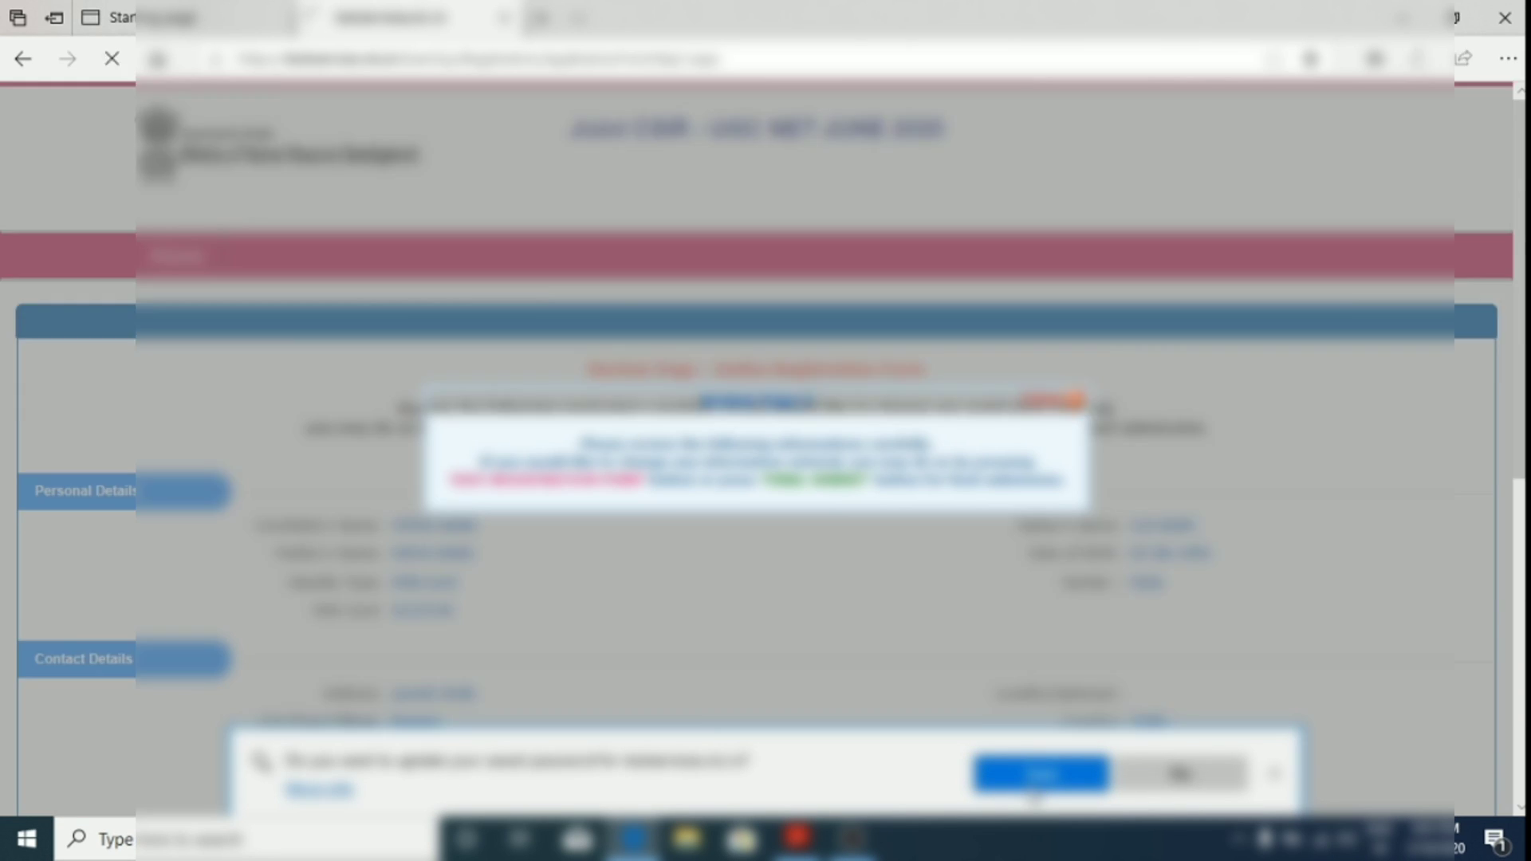
left_click(1037, 776)
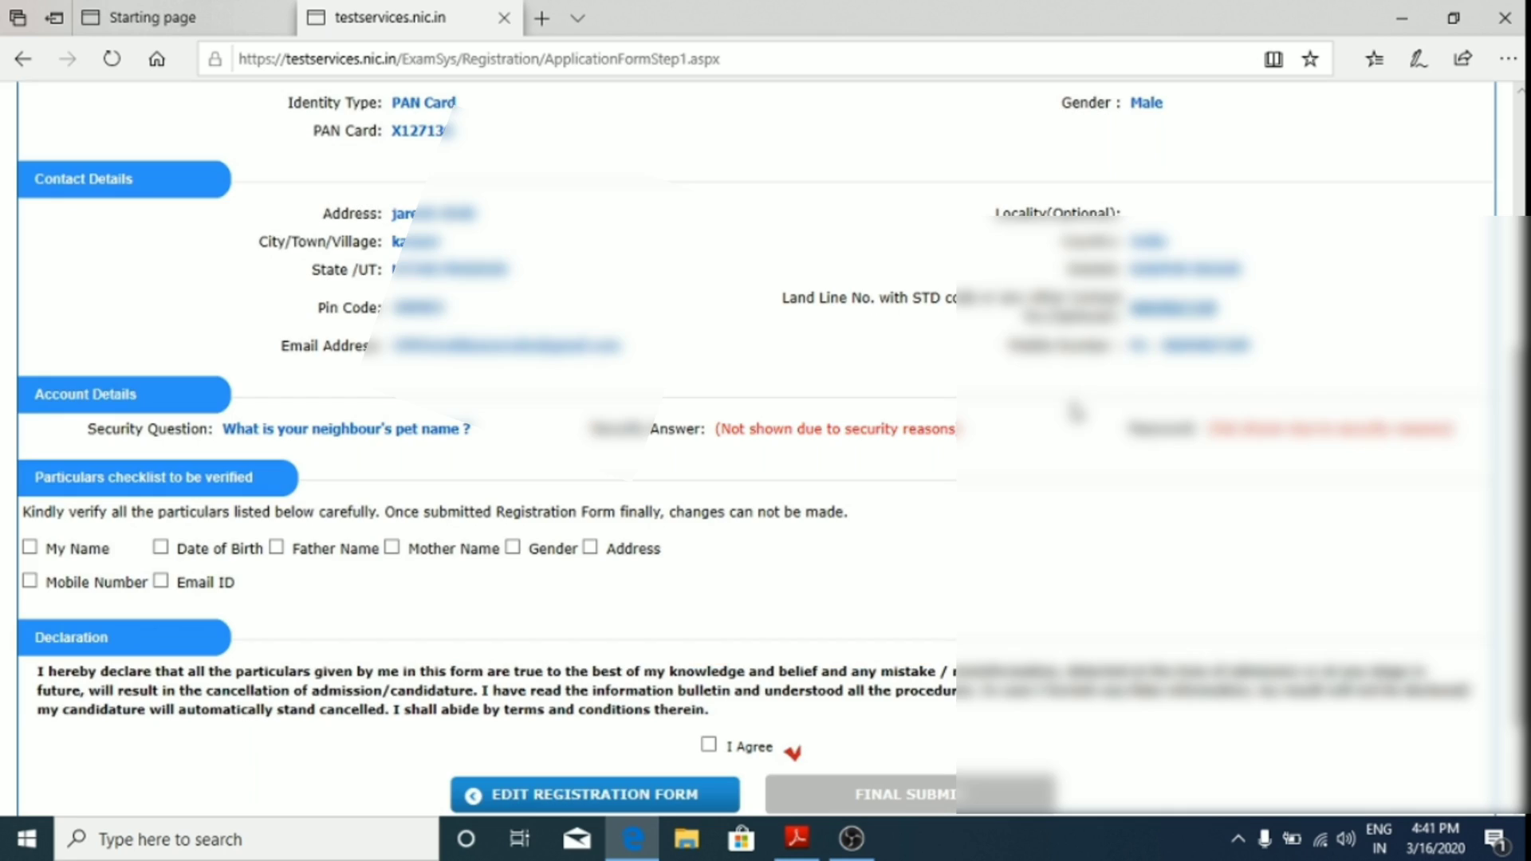
left_click(1074, 400)
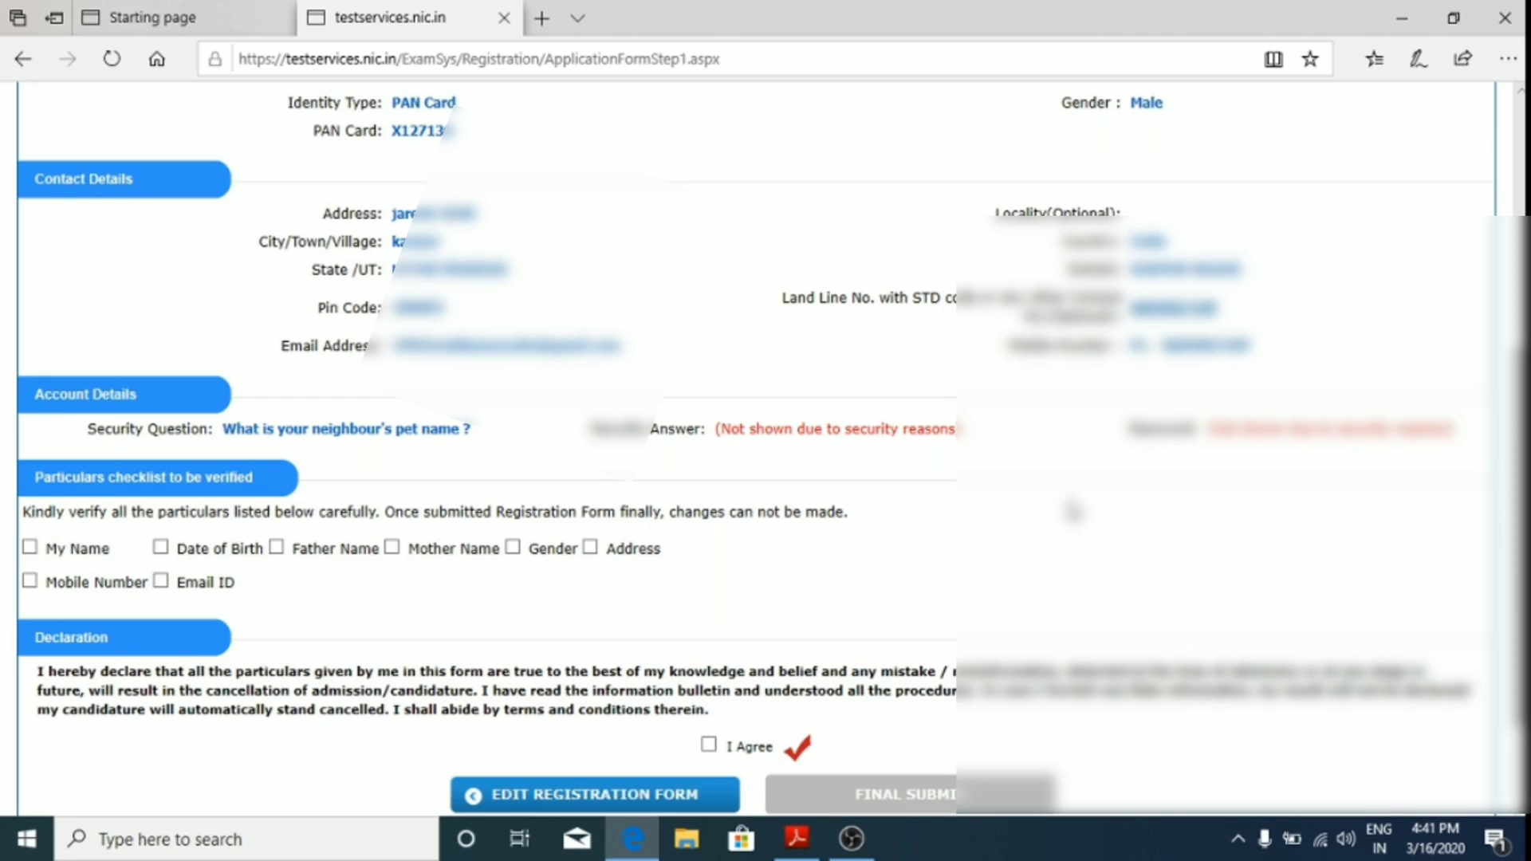
scroll(366, 373, "up", 5)
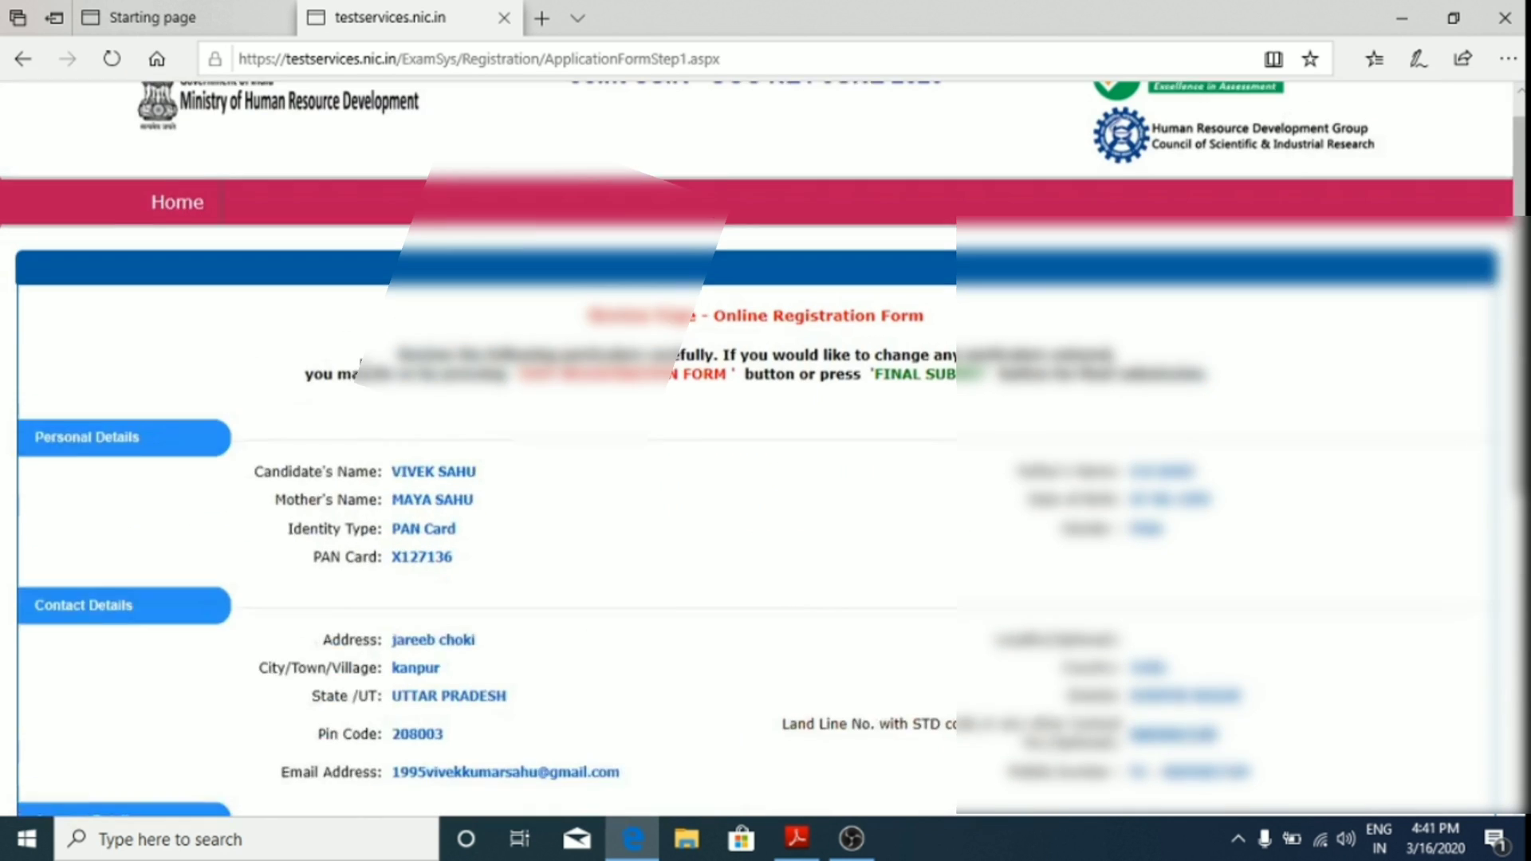
scroll(366, 373, "up", 1)
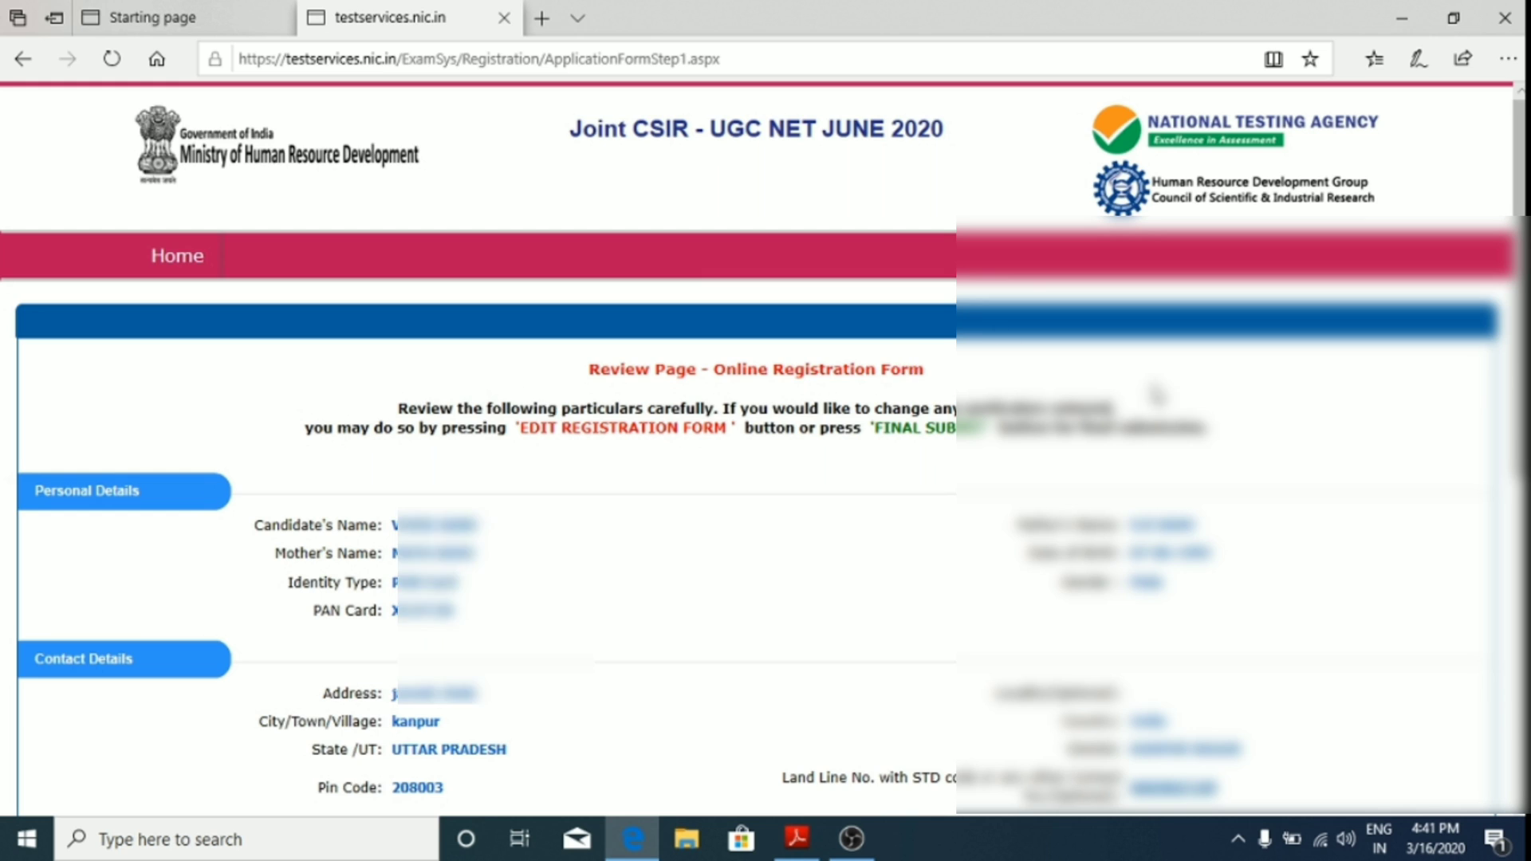
scroll(1156, 392, "down", 3)
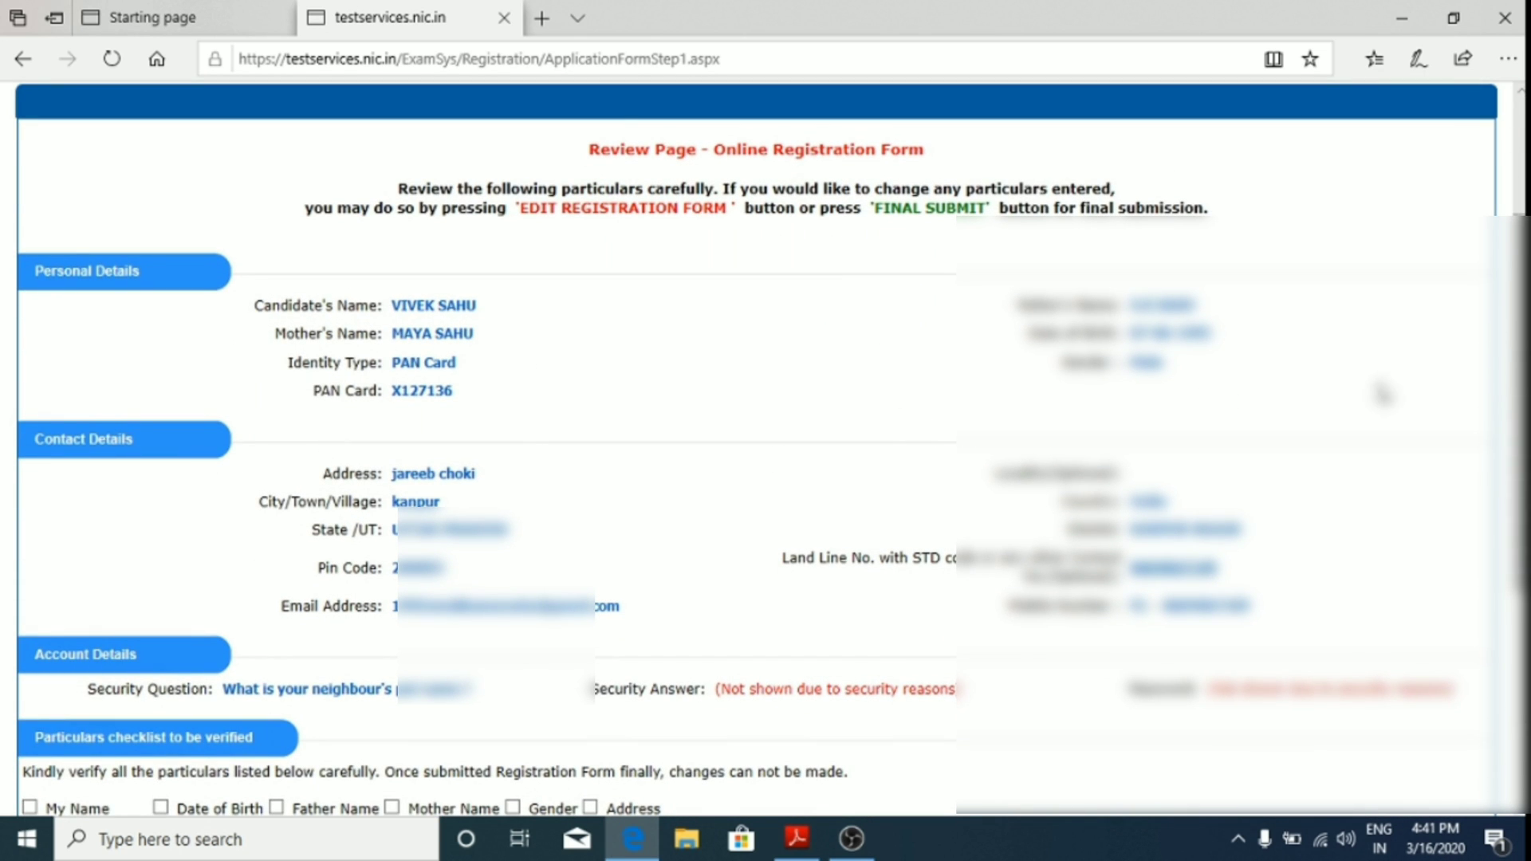
scroll(292, 438, "down", 5)
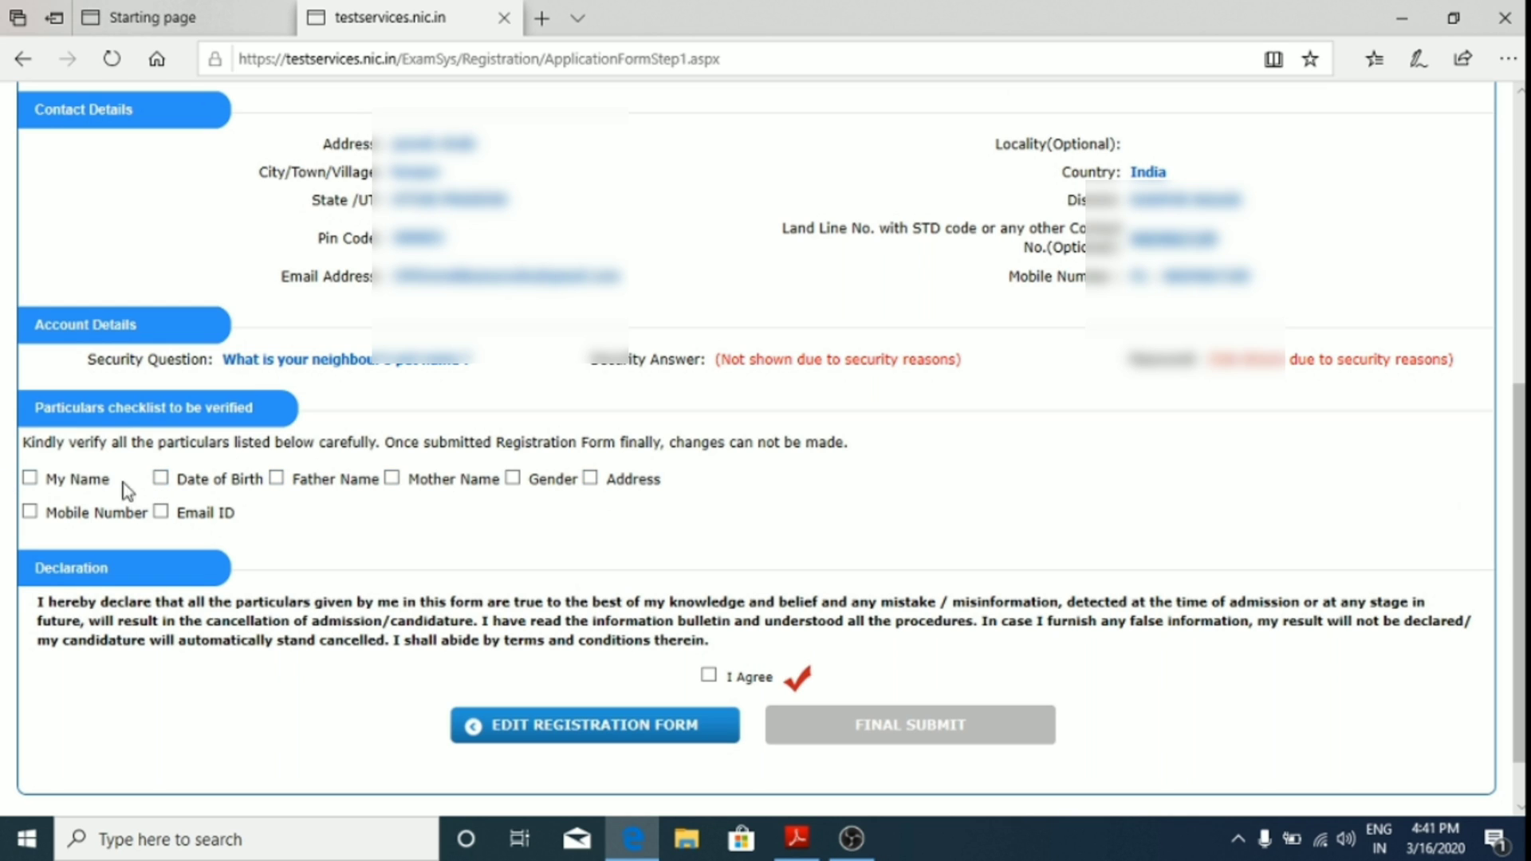
Step: Tick the verified checkboxes for name, parents' names, gender, address, mobile and email
left_click(30, 479)
left_click(275, 479)
left_click(504, 480)
left_click(506, 481)
left_click(392, 481)
left_click(594, 480)
left_click(29, 511)
left_click(161, 511)
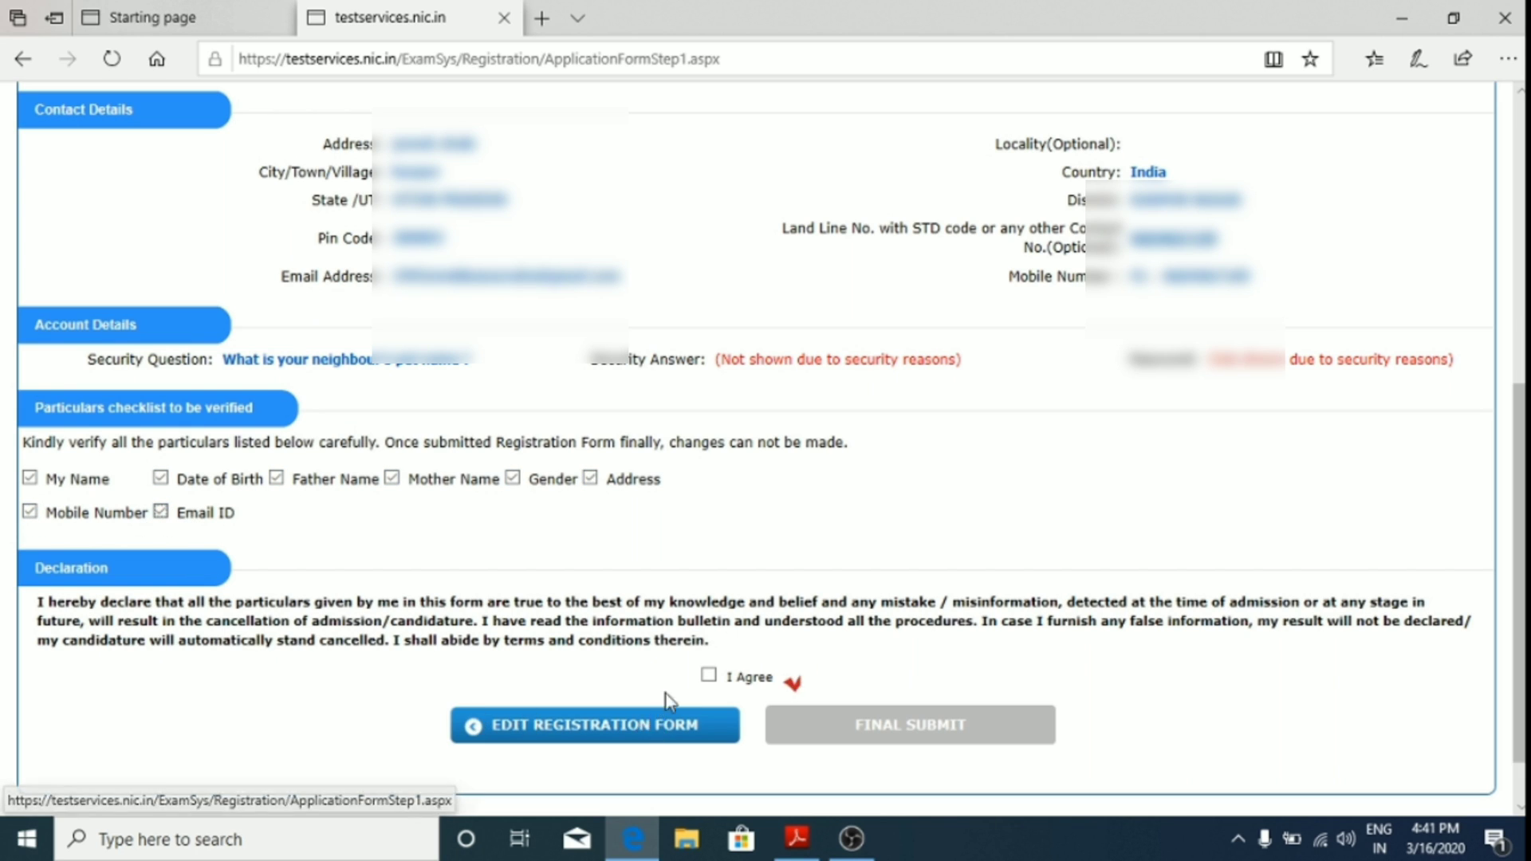
Step: Accept the I Agree declaration and final-submit the form, confirming with YES
left_click(709, 675)
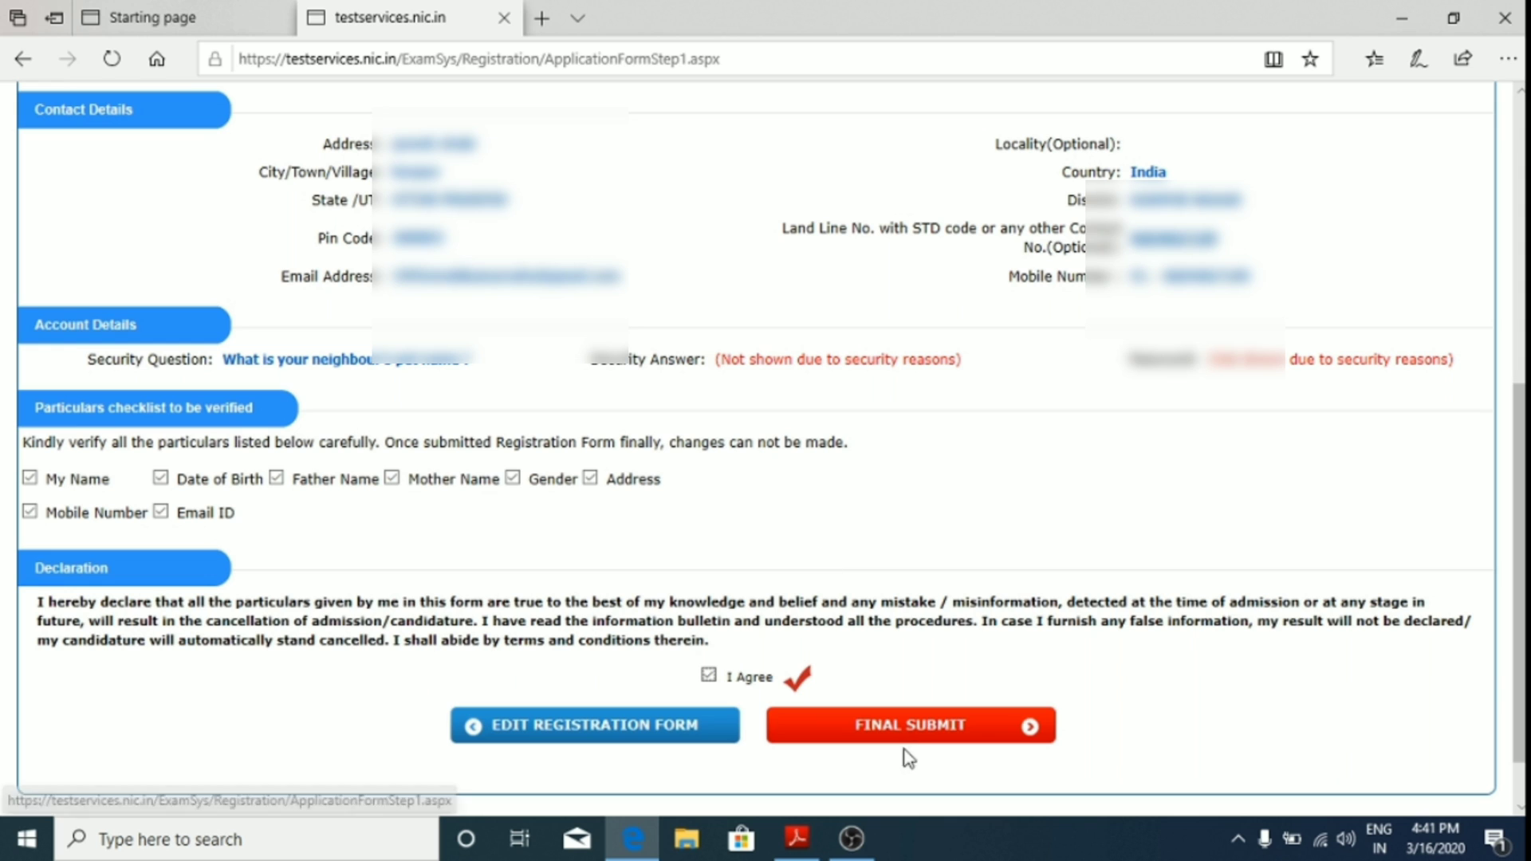
left_click(895, 727)
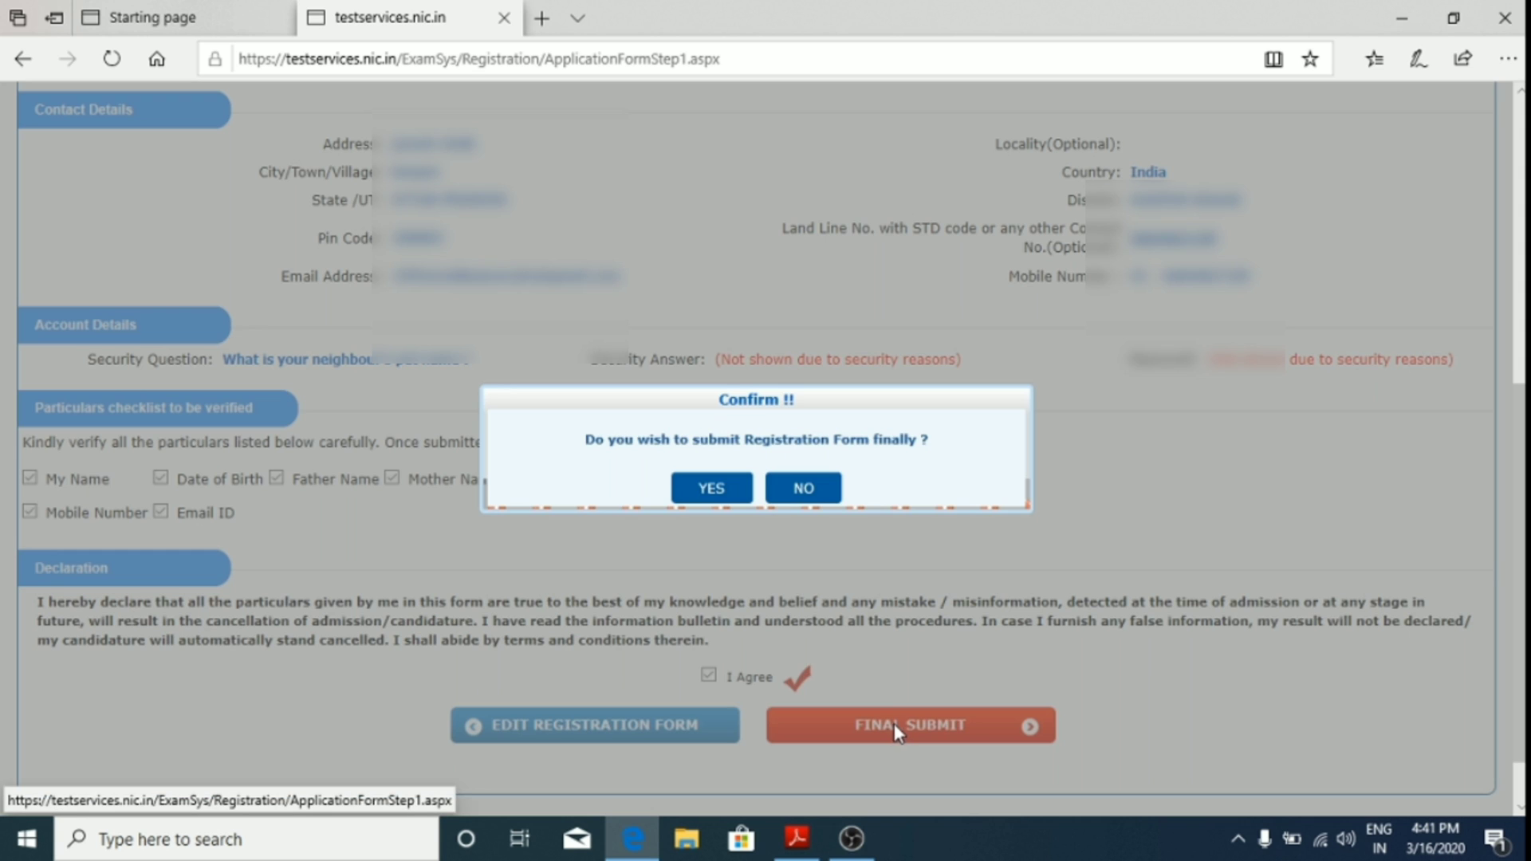
left_click(717, 490)
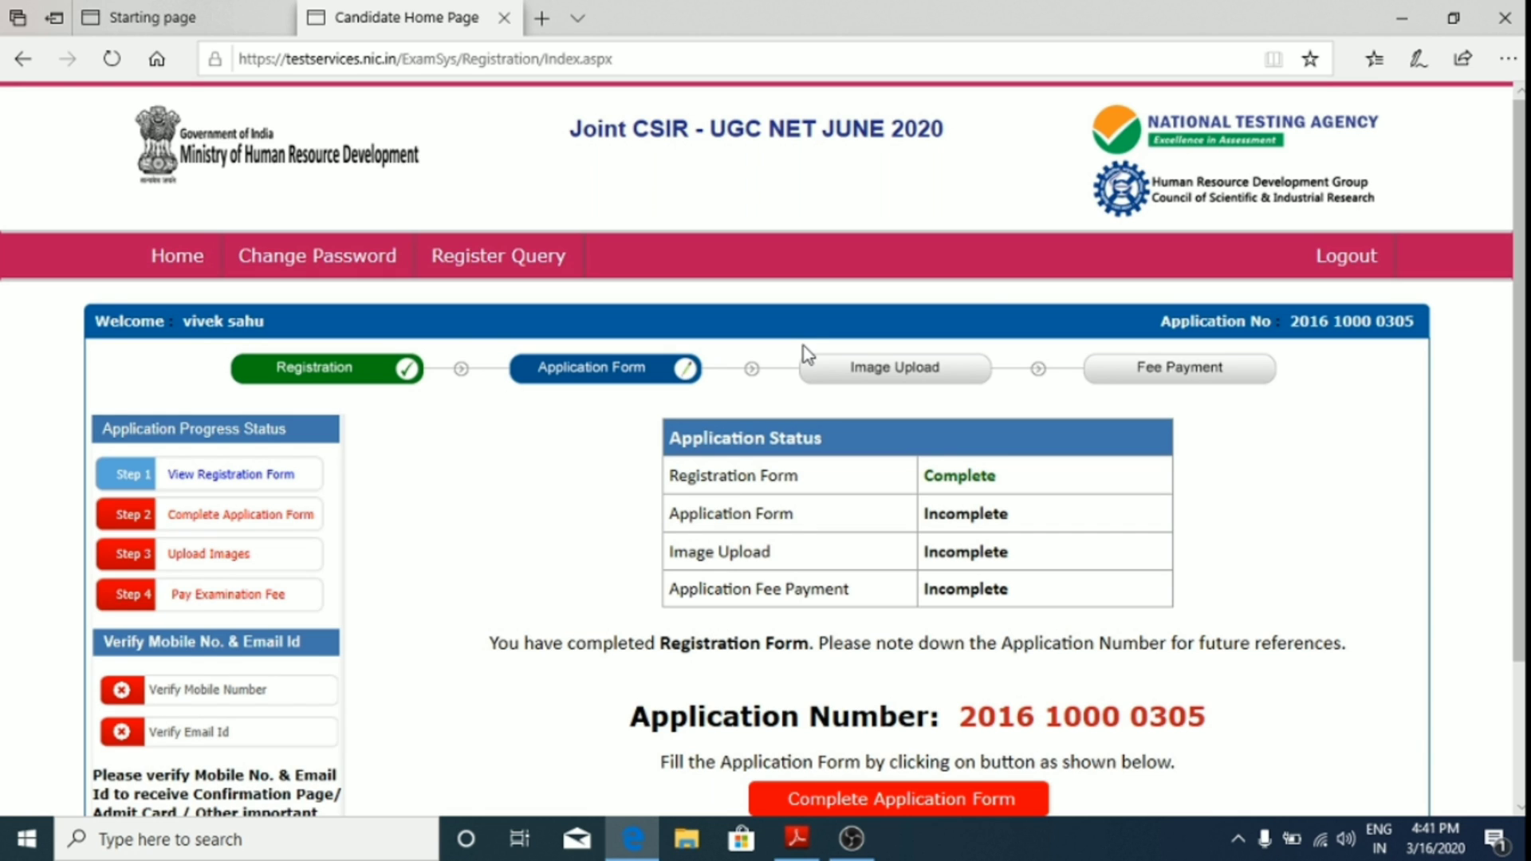
Step: Open the Complete Application Form from the Candidate Home Page
scroll(948, 700, "down", 1)
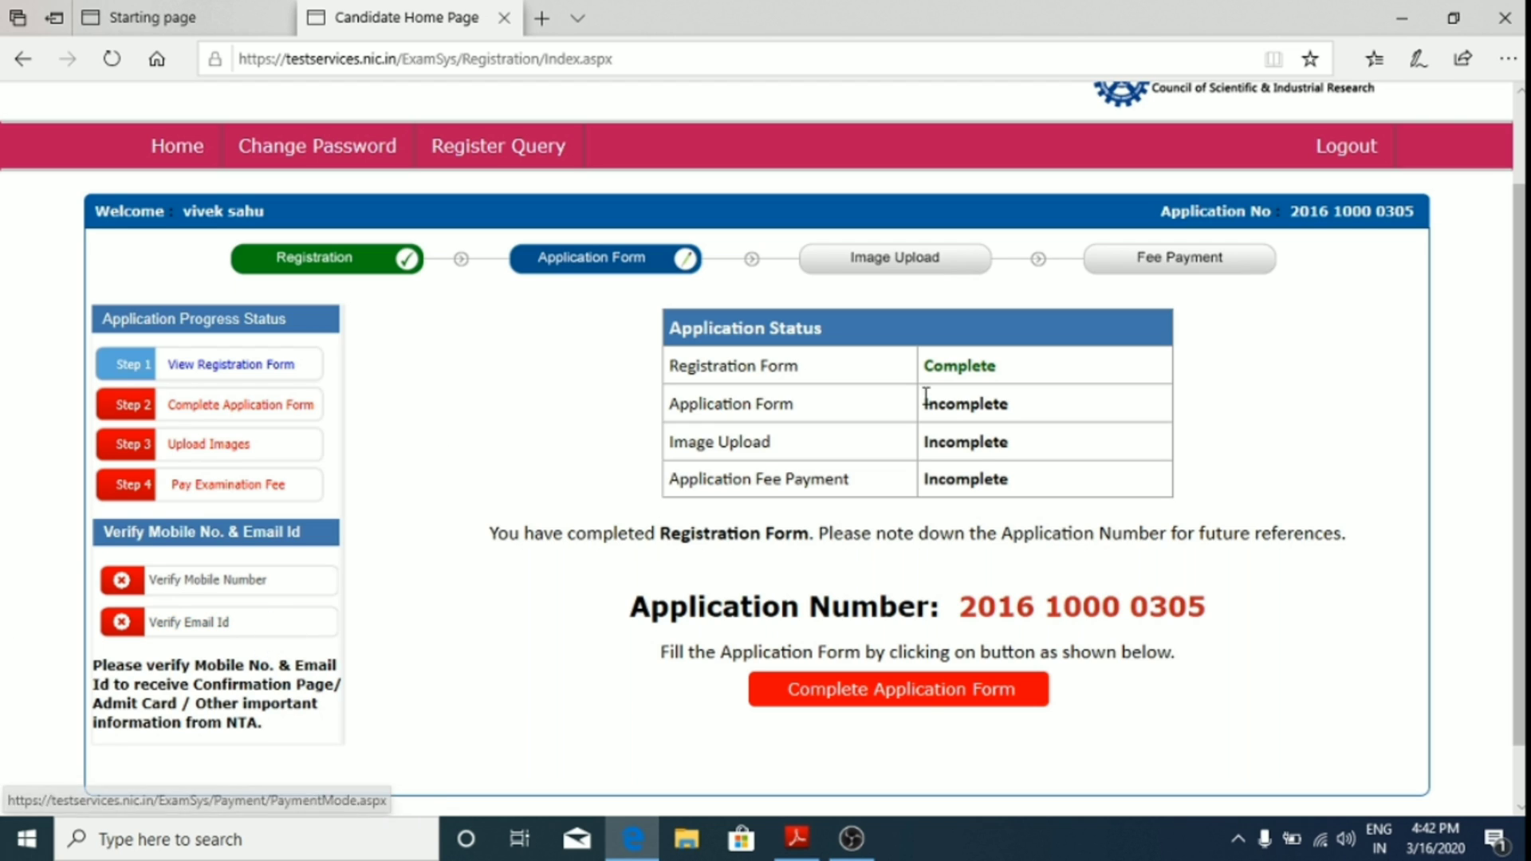
left_click(921, 703)
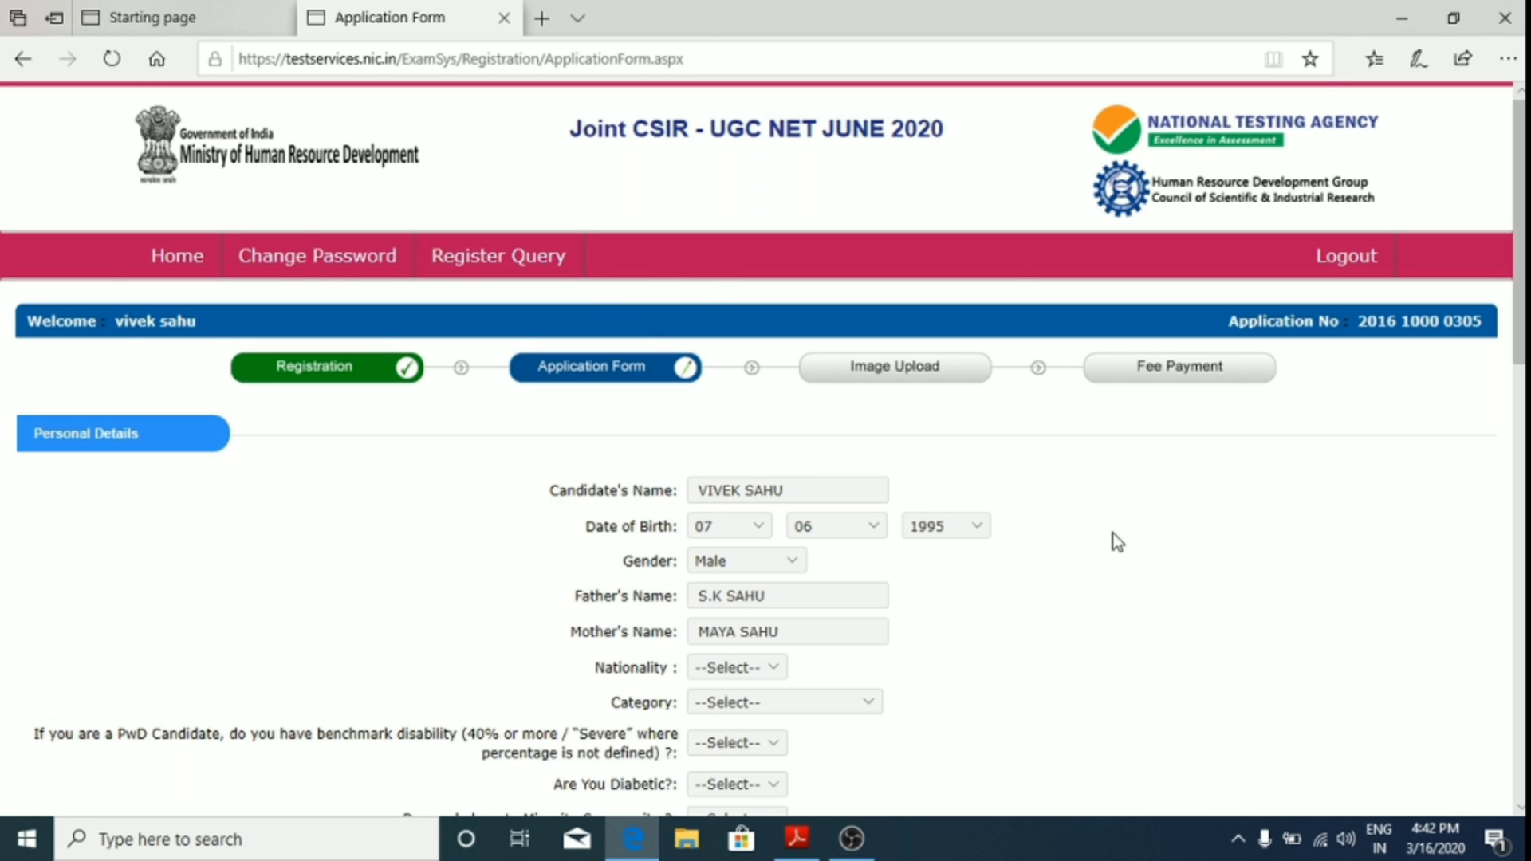
Step: Set Nationality to Indian and Category to OBC-NCL (Central List)
scroll(1026, 648, "down", 1)
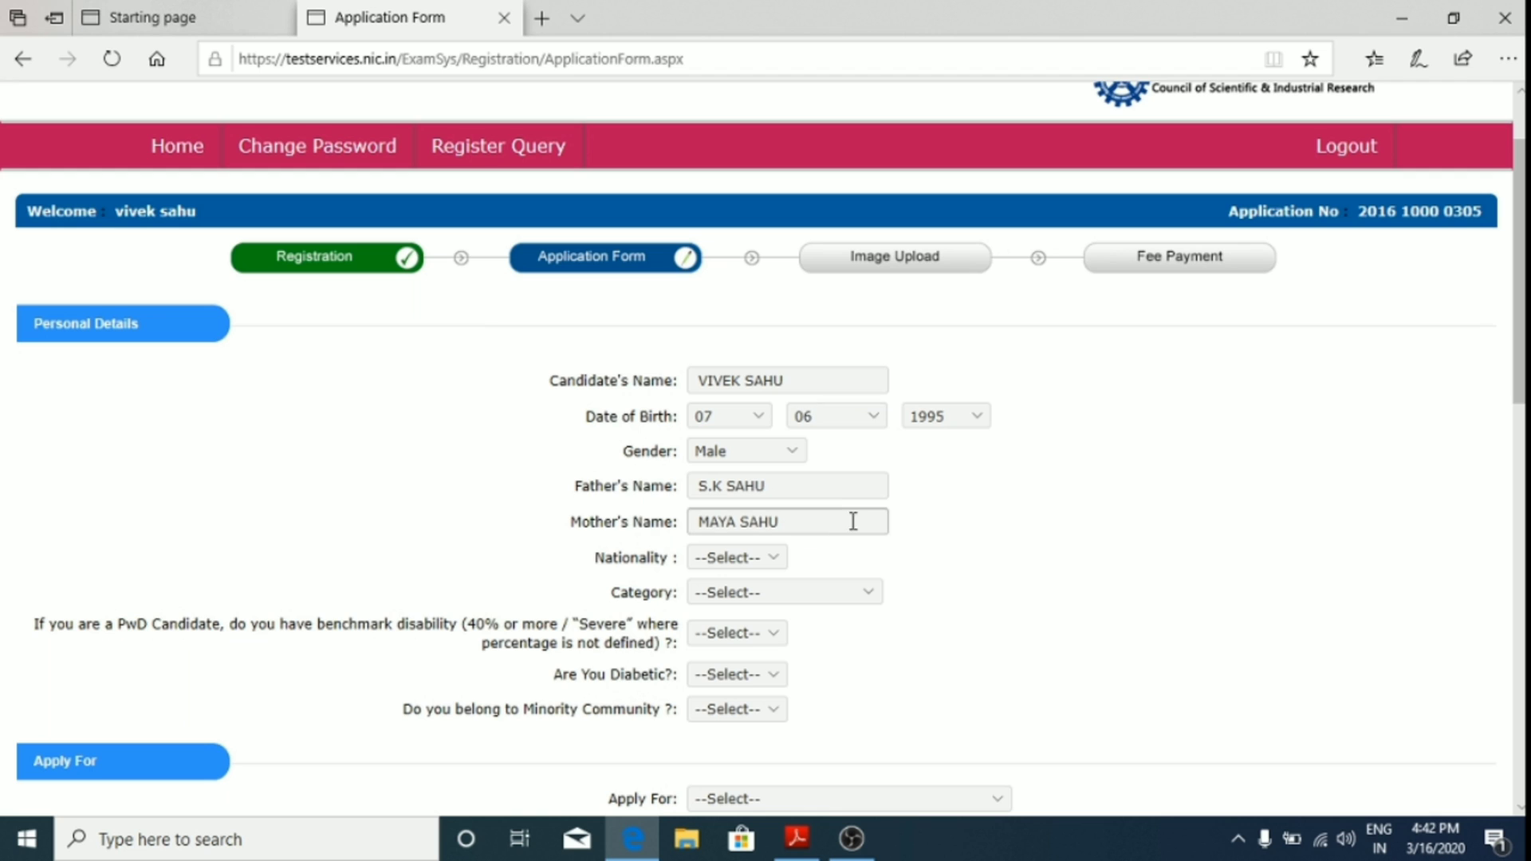
scroll(1120, 574, "down", 1)
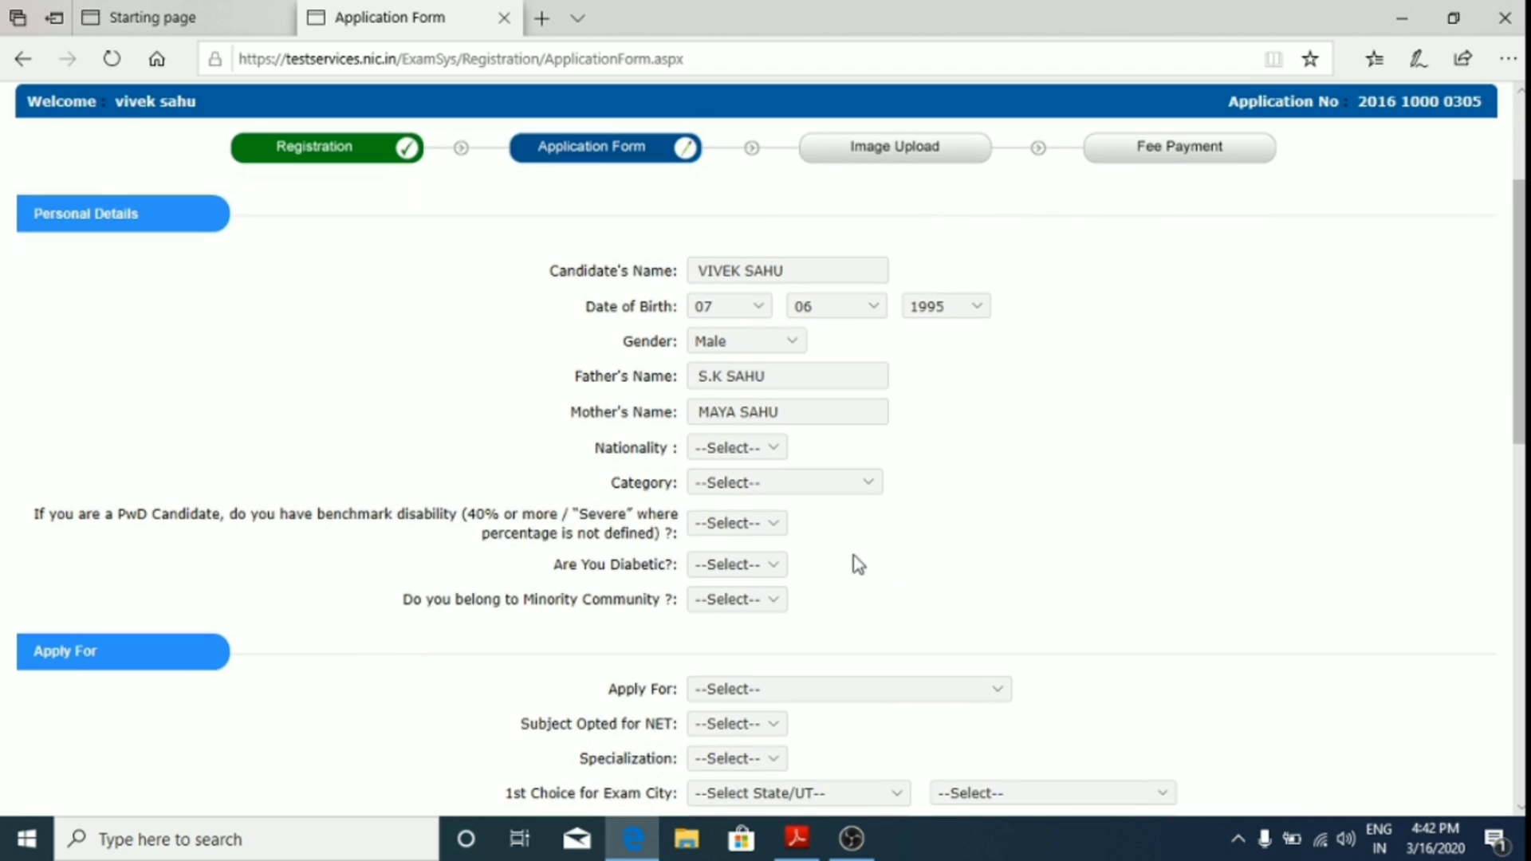
left_click(778, 446)
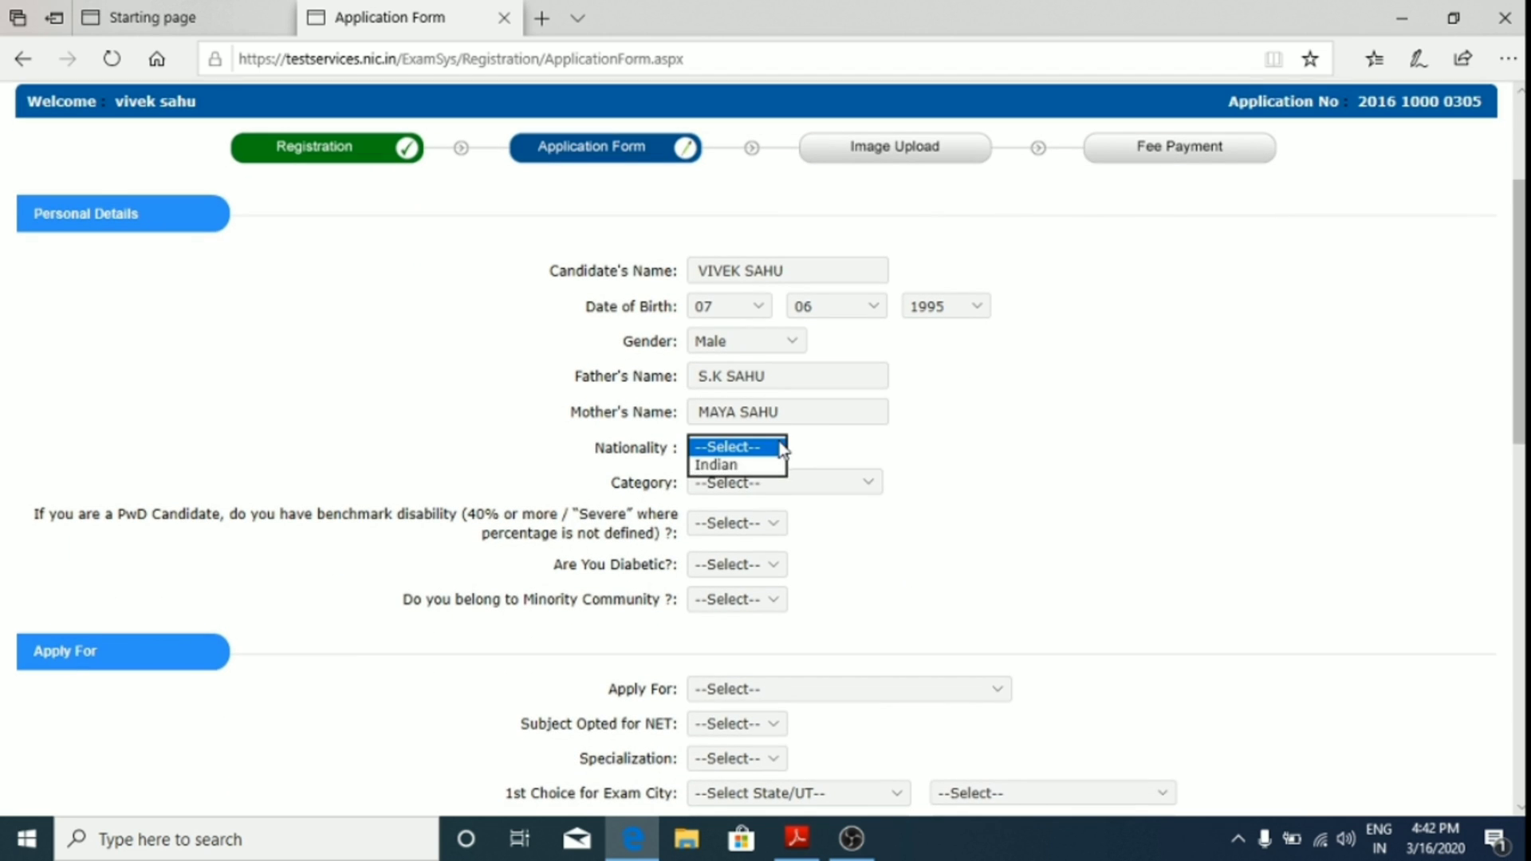
left_click(774, 468)
left_click(780, 488)
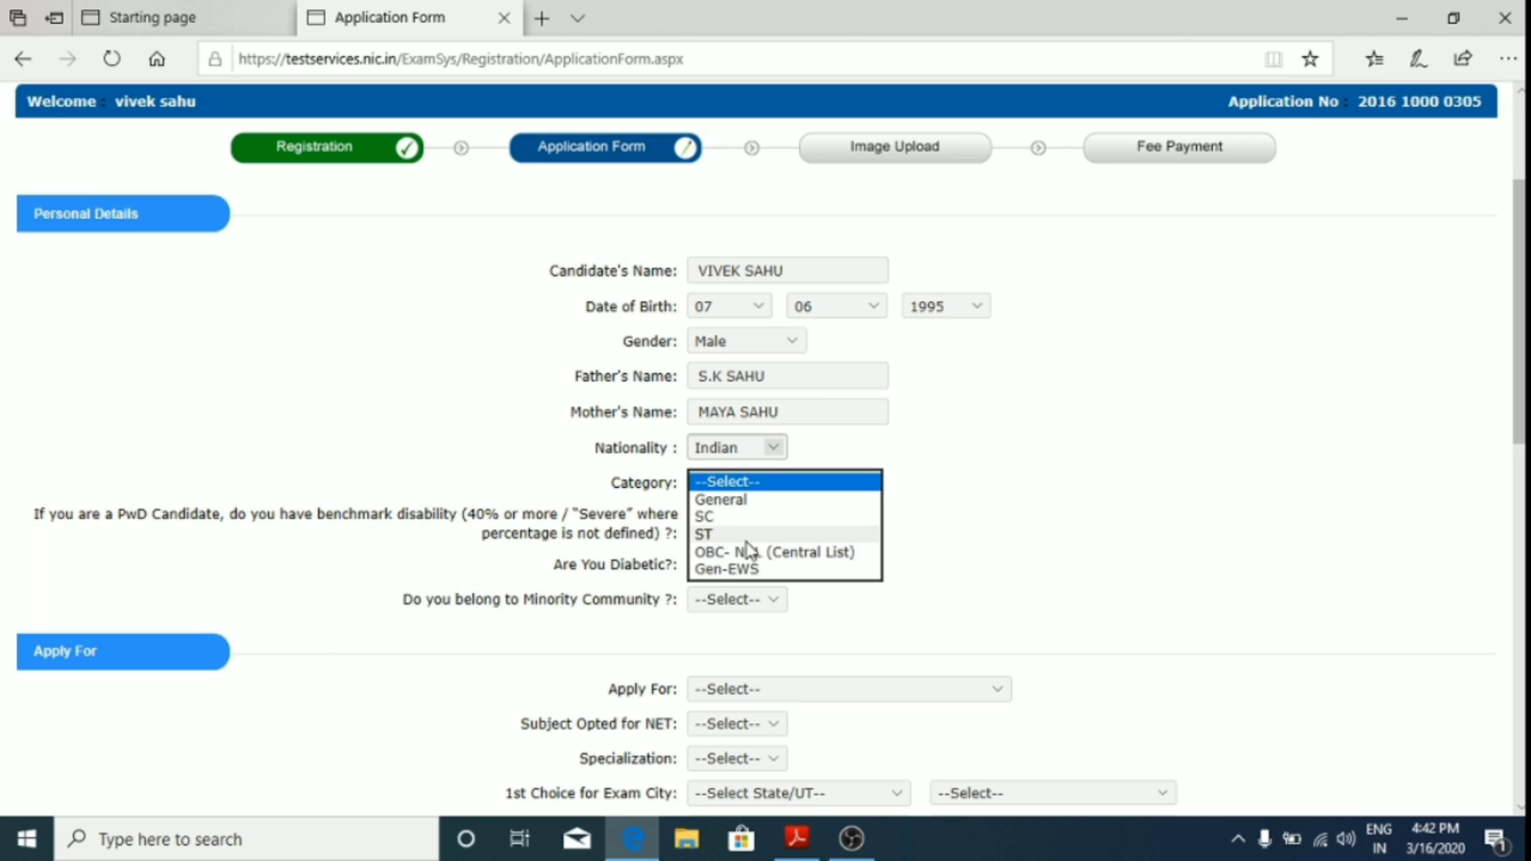
left_click(772, 552)
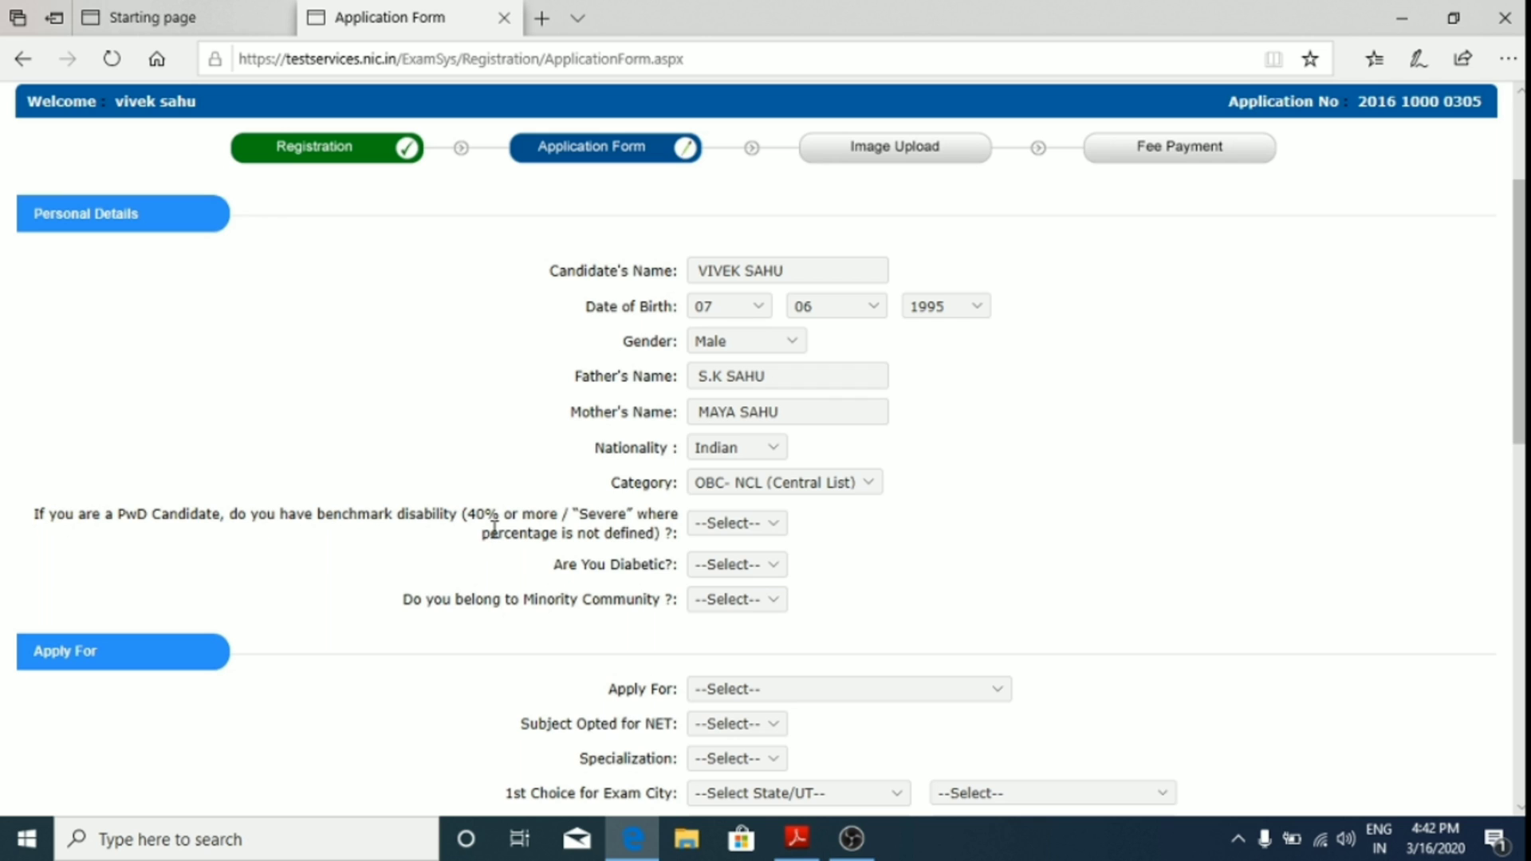
Step: Answer No to the PwD, Diabetic and Minority Community questions
left_click(772, 524)
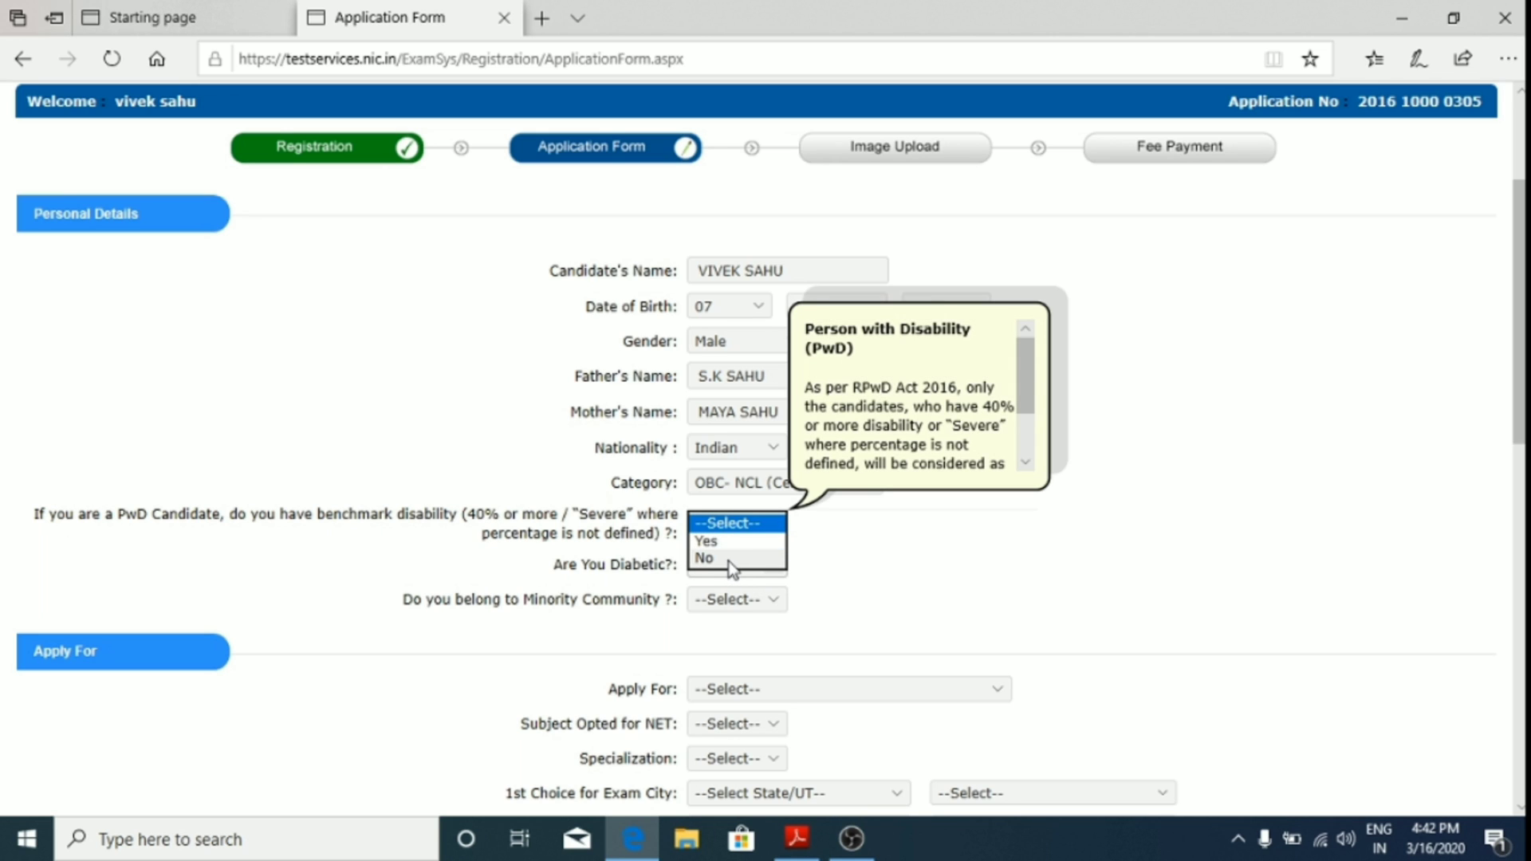
left_click(730, 560)
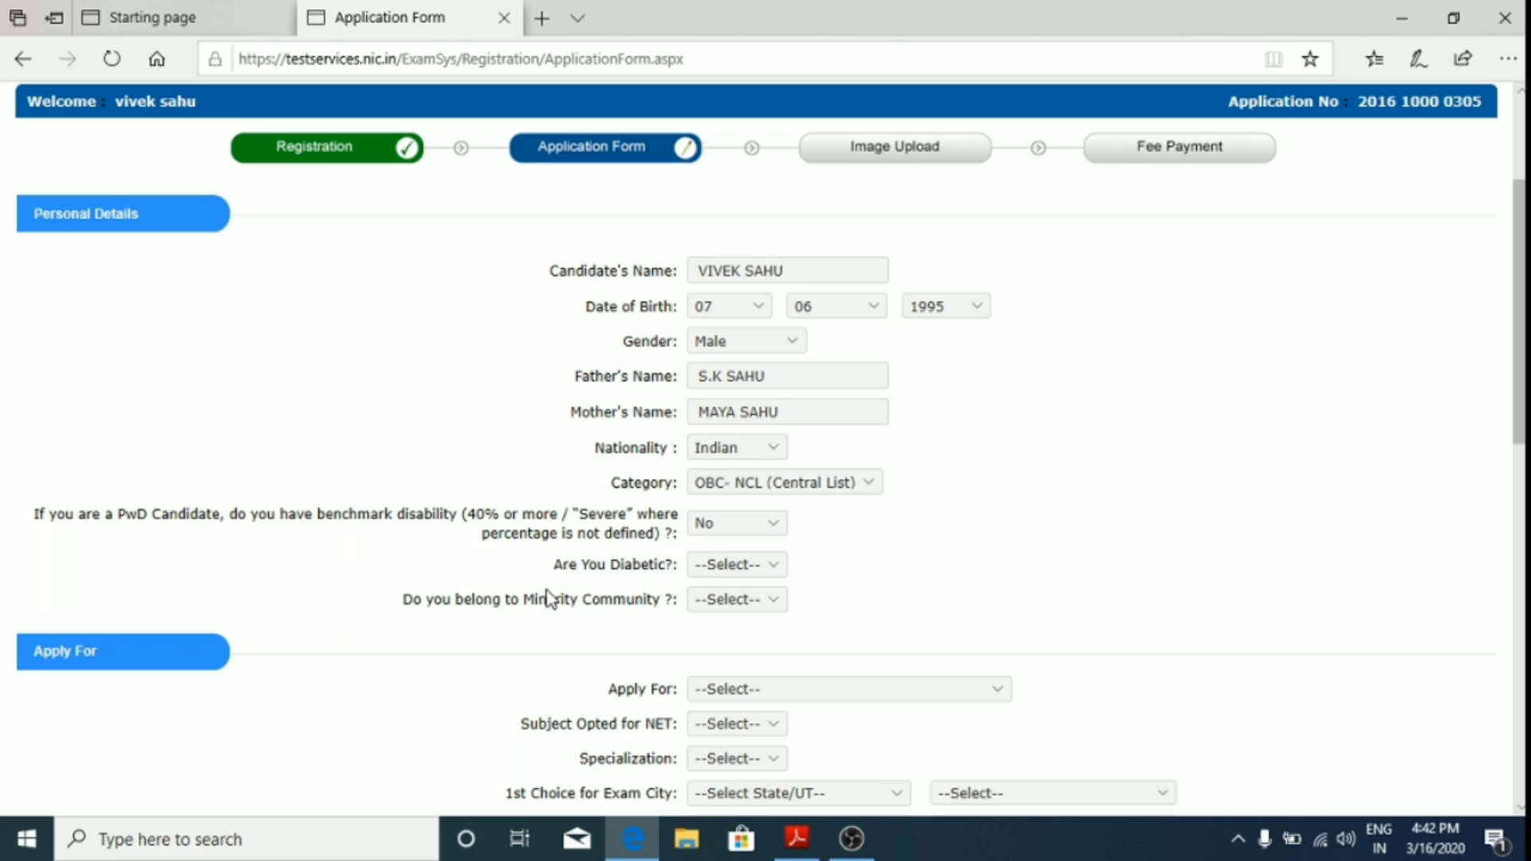
left_click(735, 565)
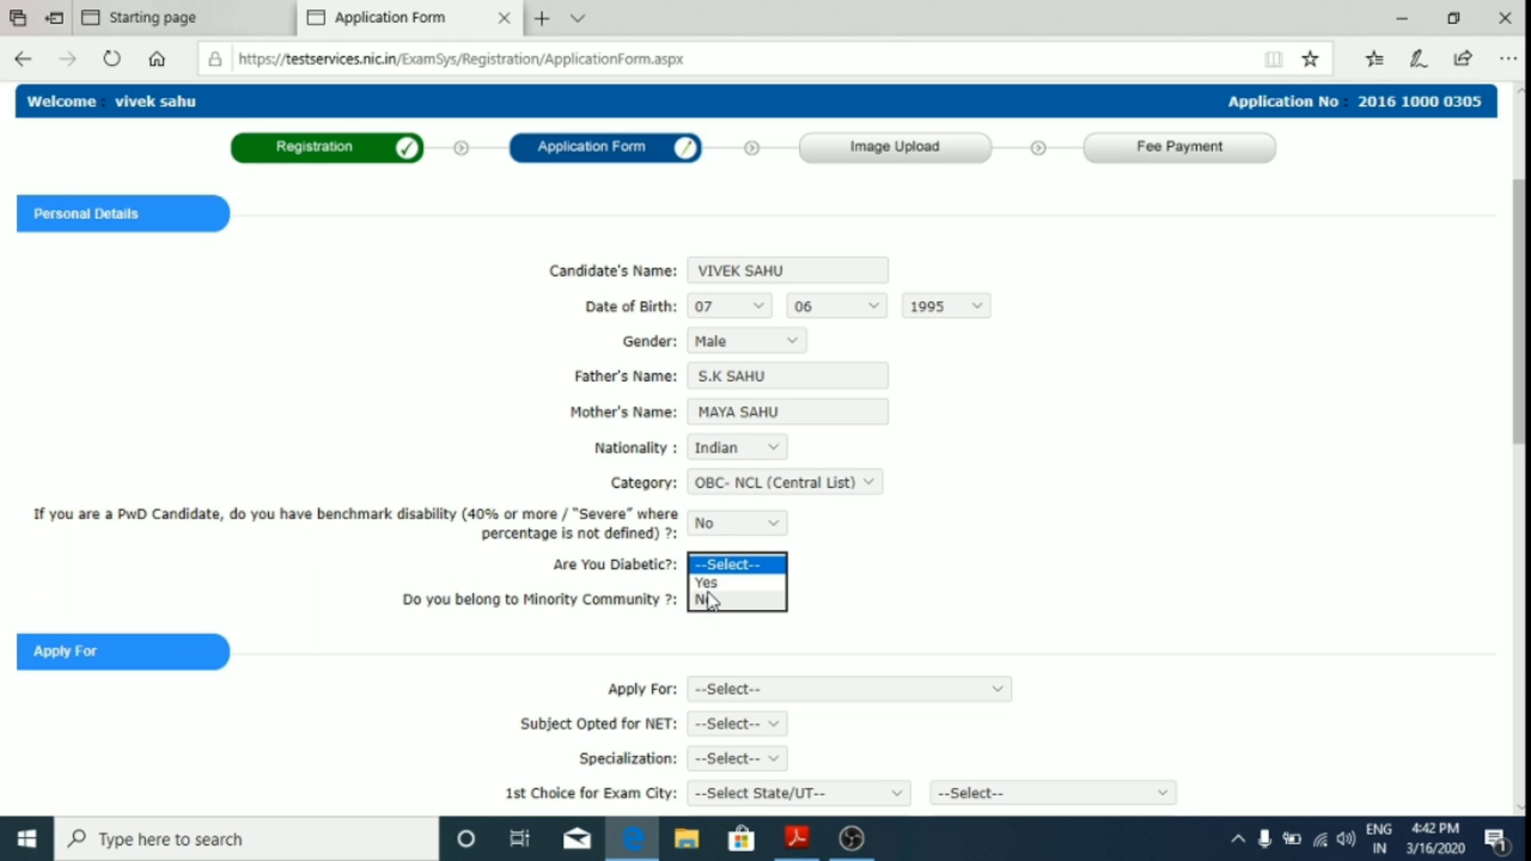
left_click(712, 602)
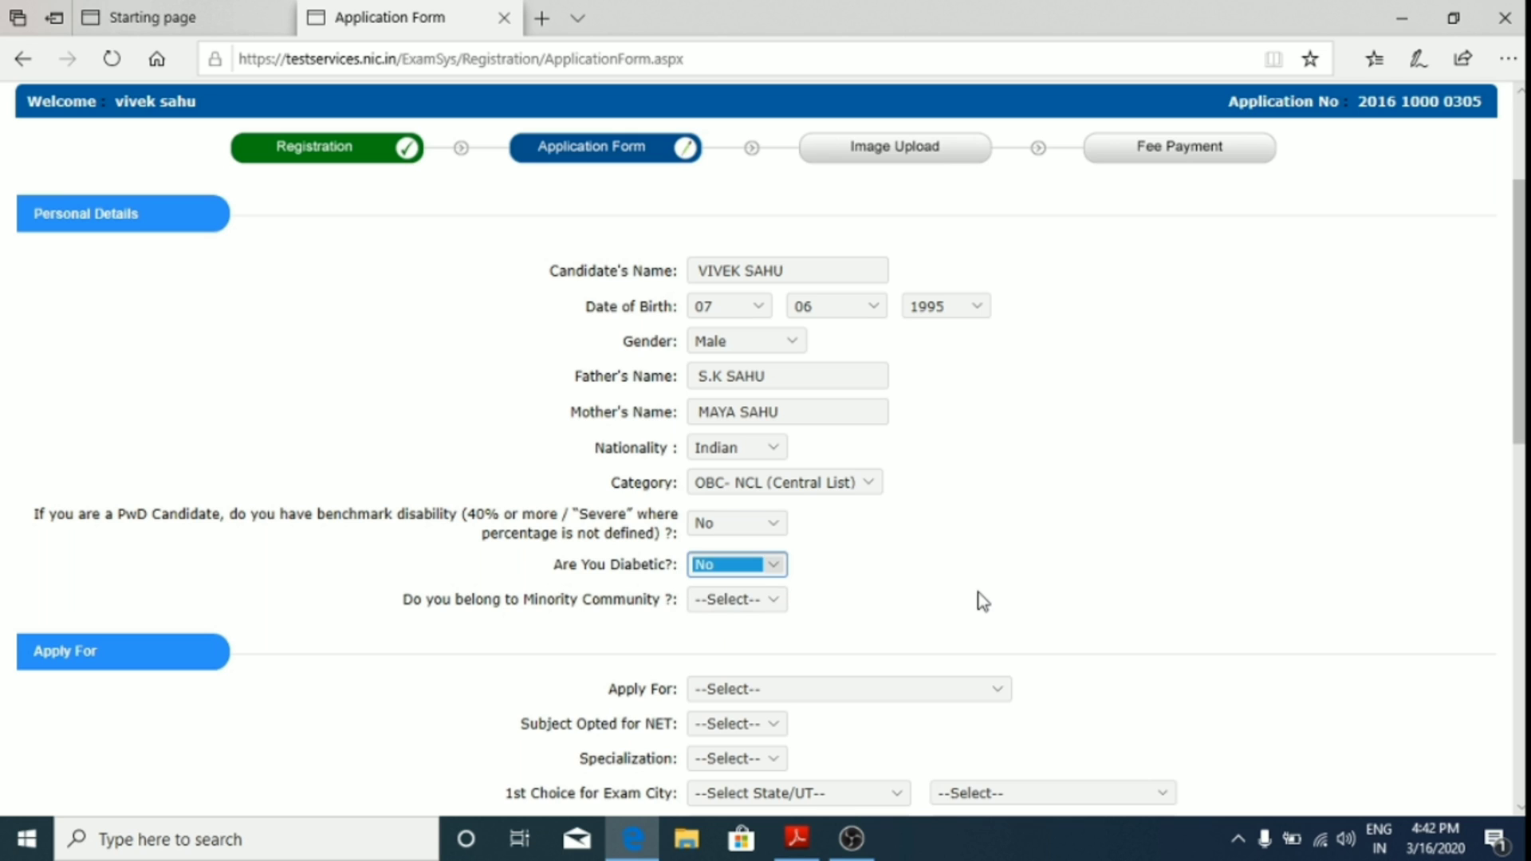
left_click(768, 613)
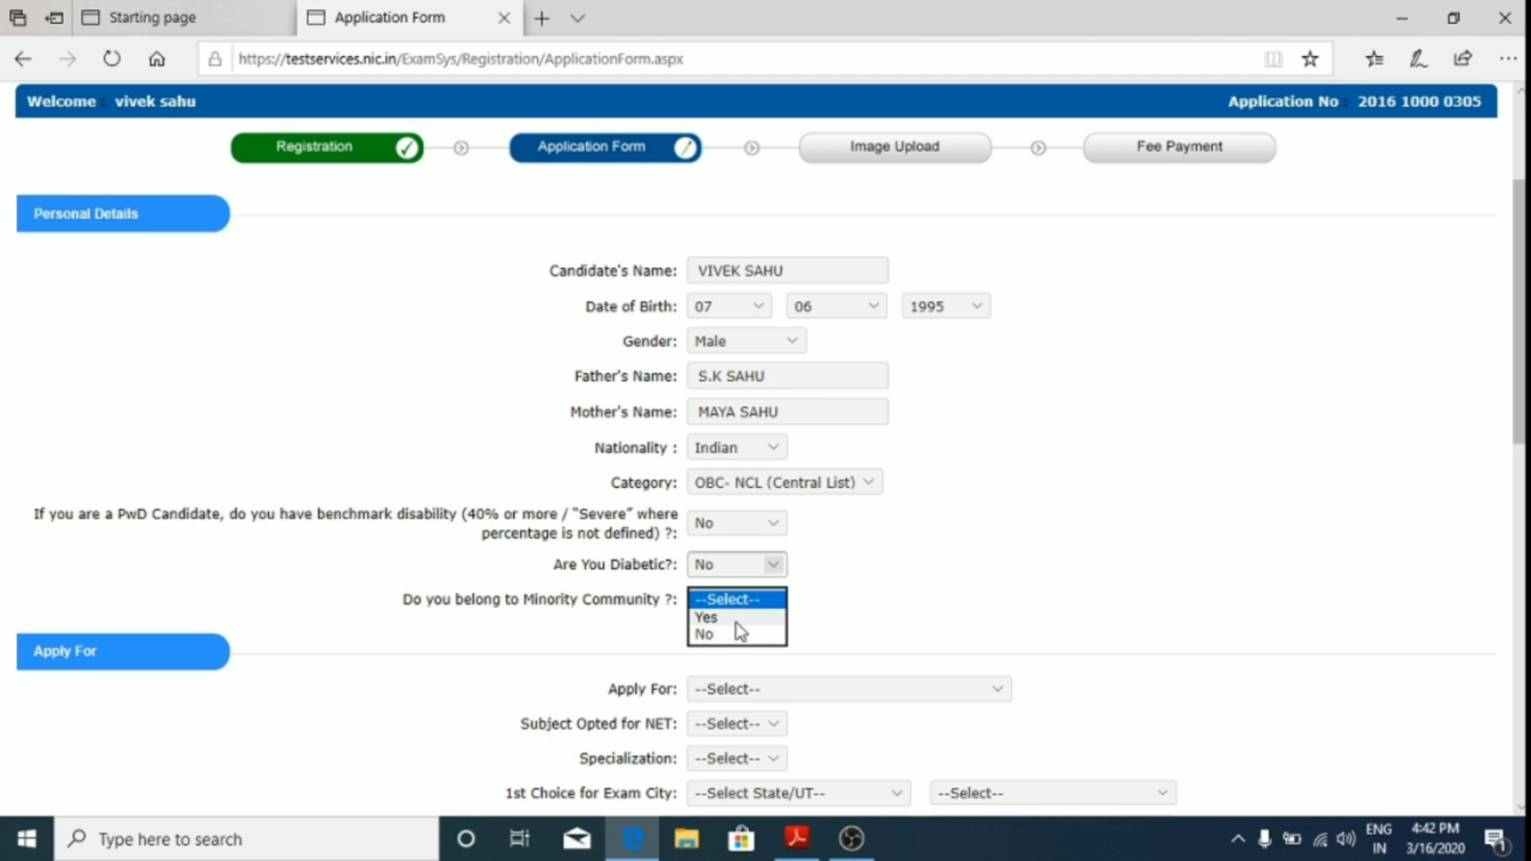
left_click(728, 638)
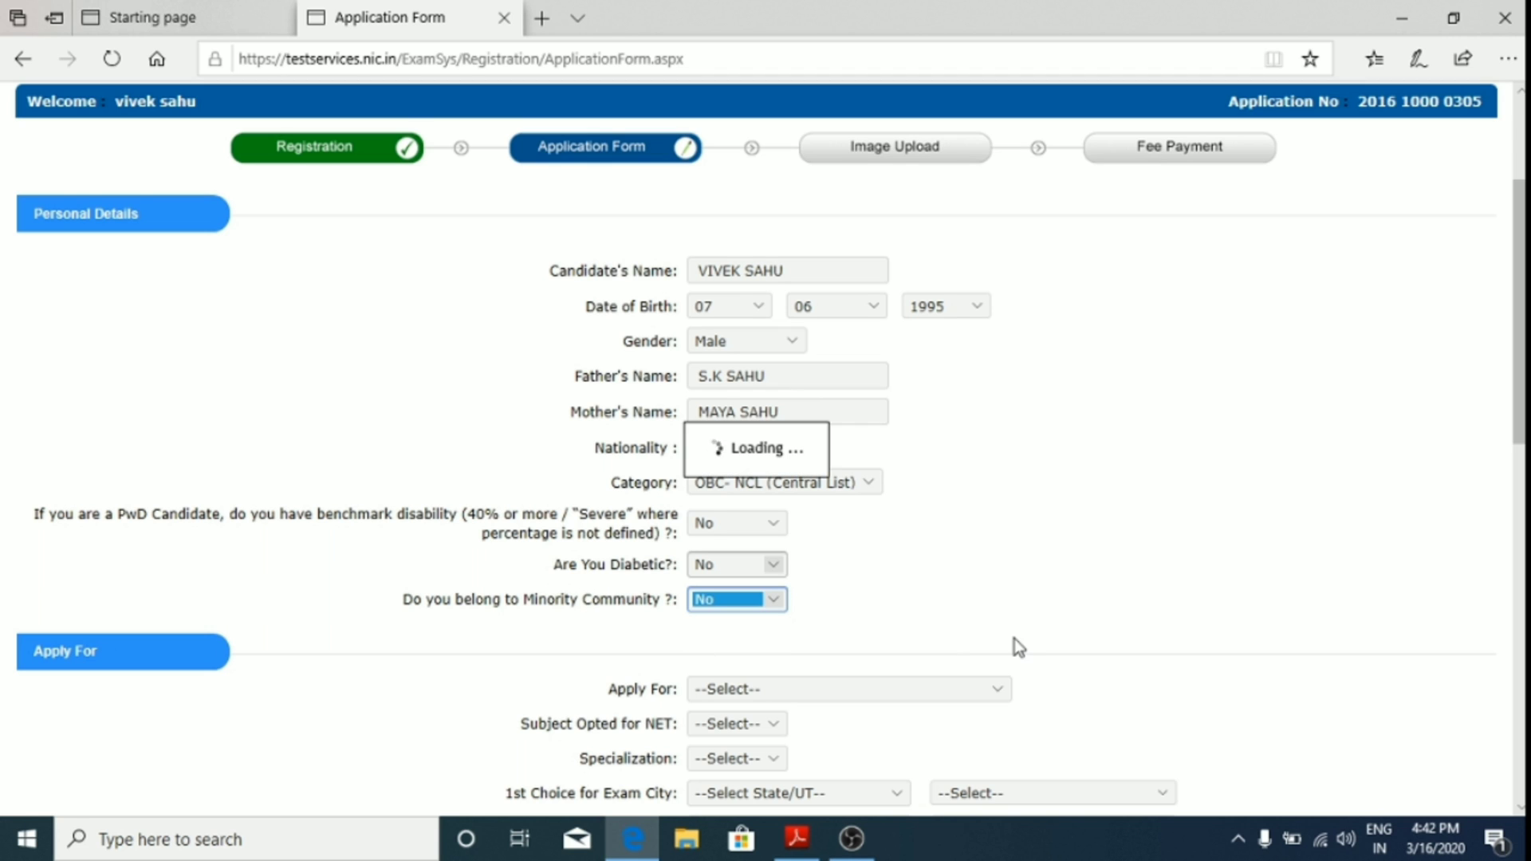
scroll(1045, 602, "down", 2)
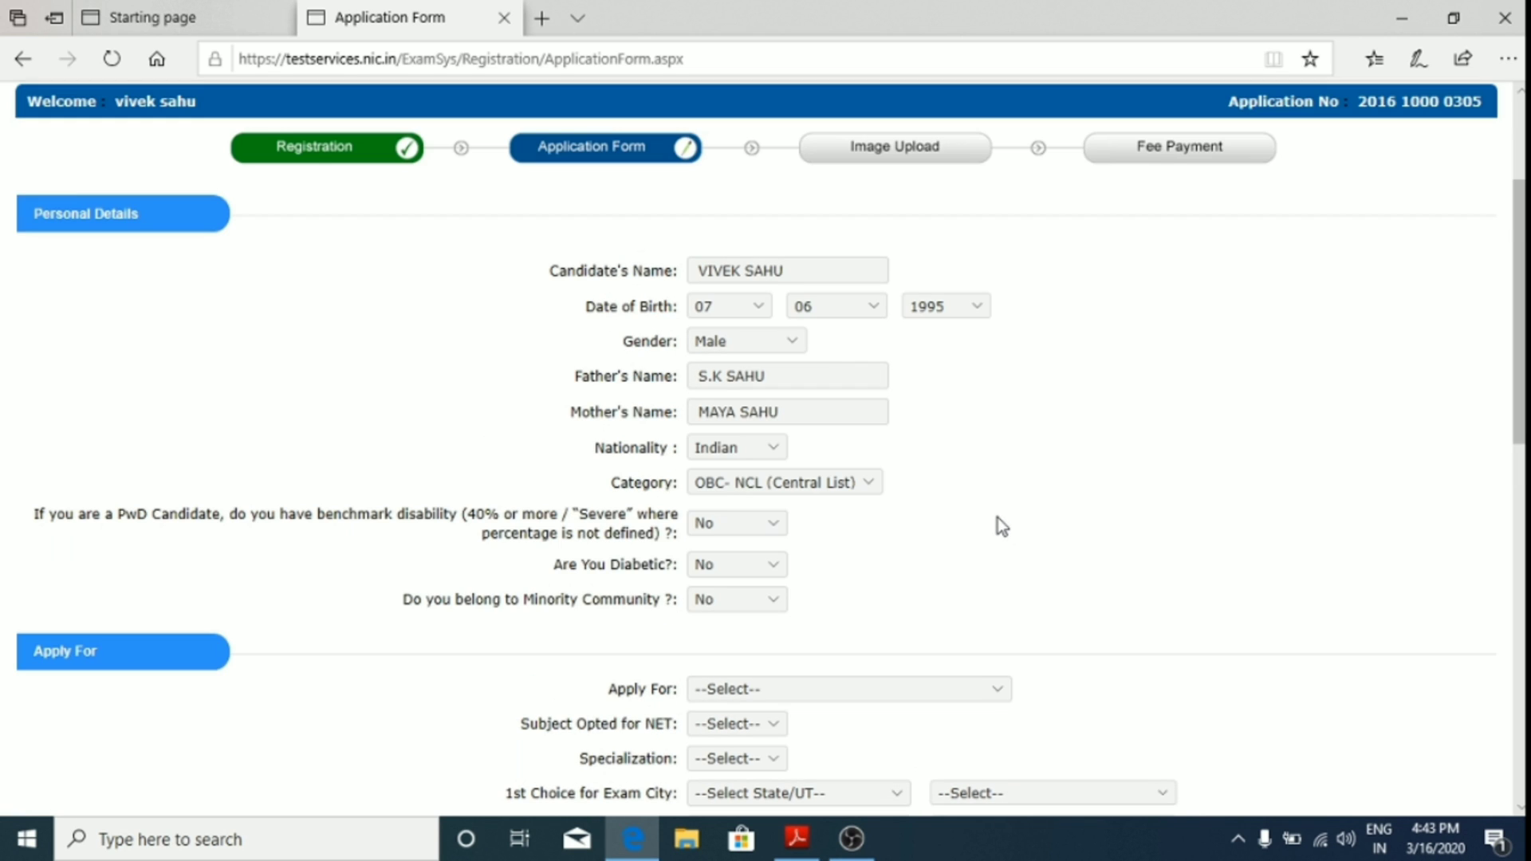
scroll(999, 522, "down", 4)
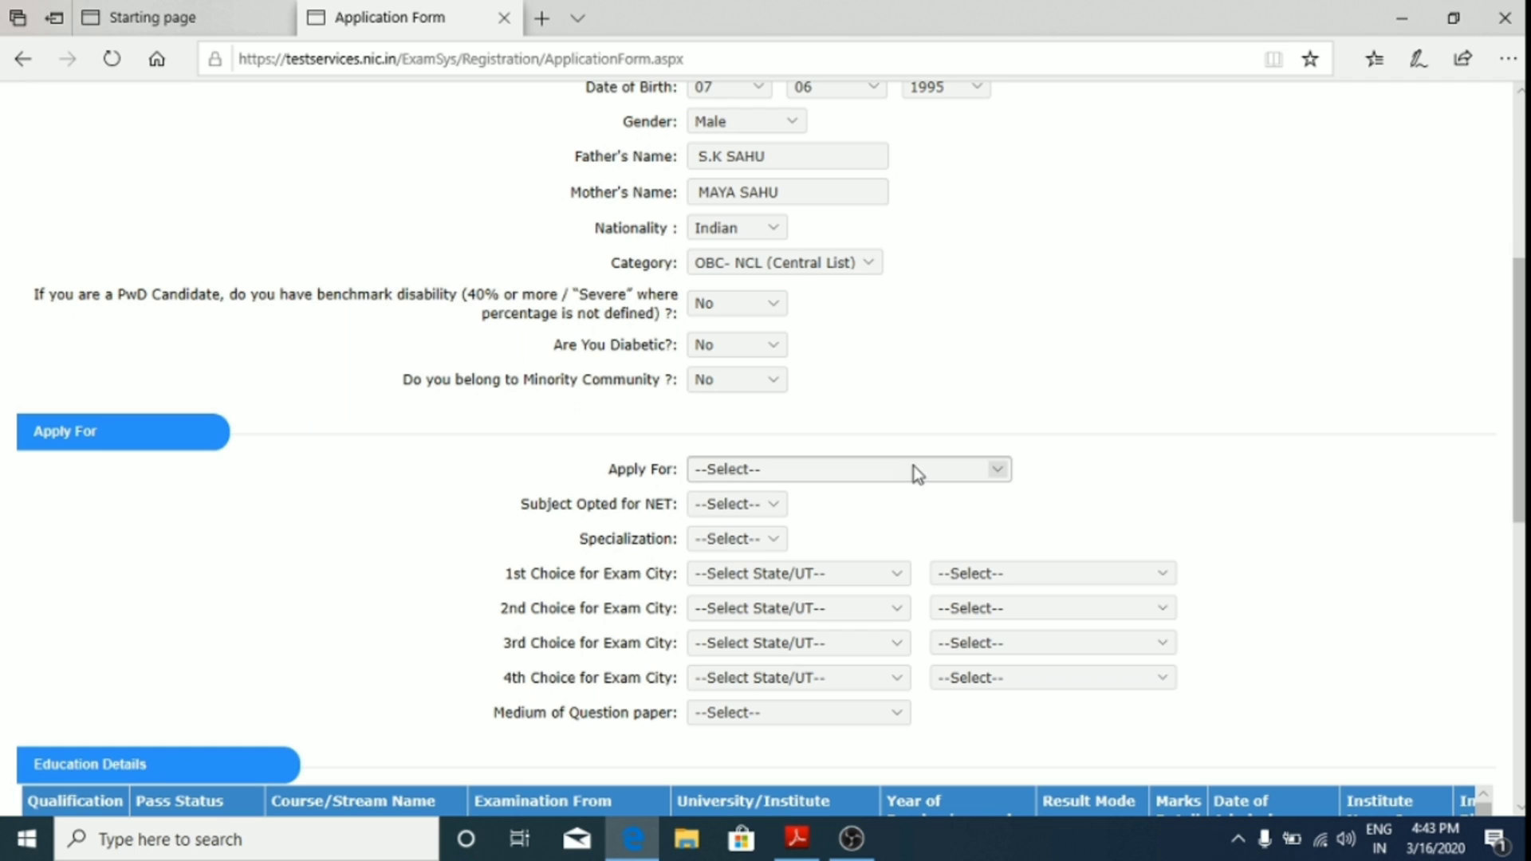
Step: Choose Applied for JRF, subject Mathematical Sciences, specialization Applied Mathematics
left_click(913, 469)
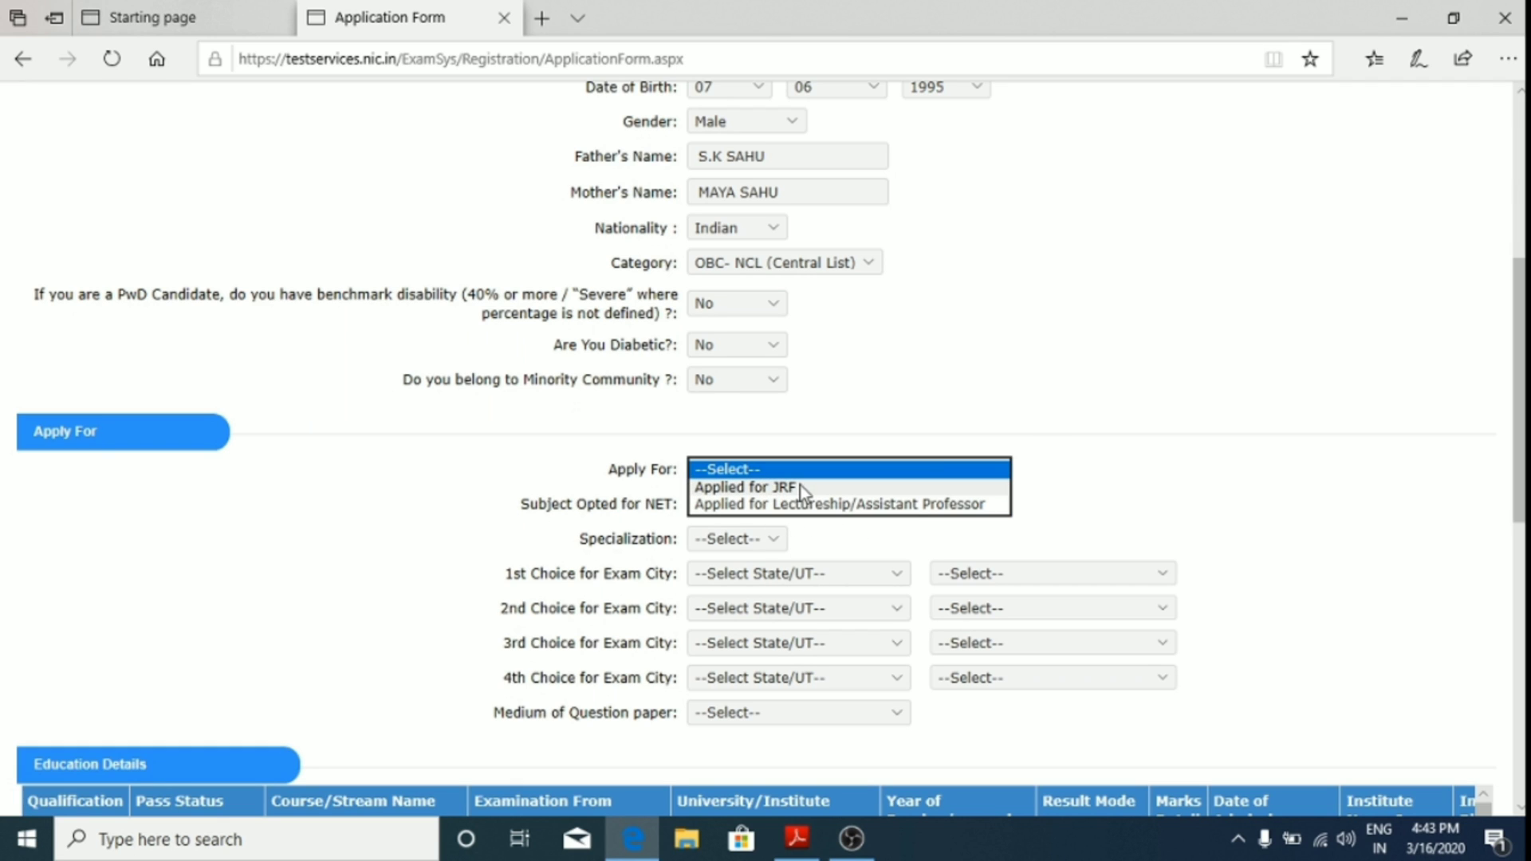
left_click(780, 488)
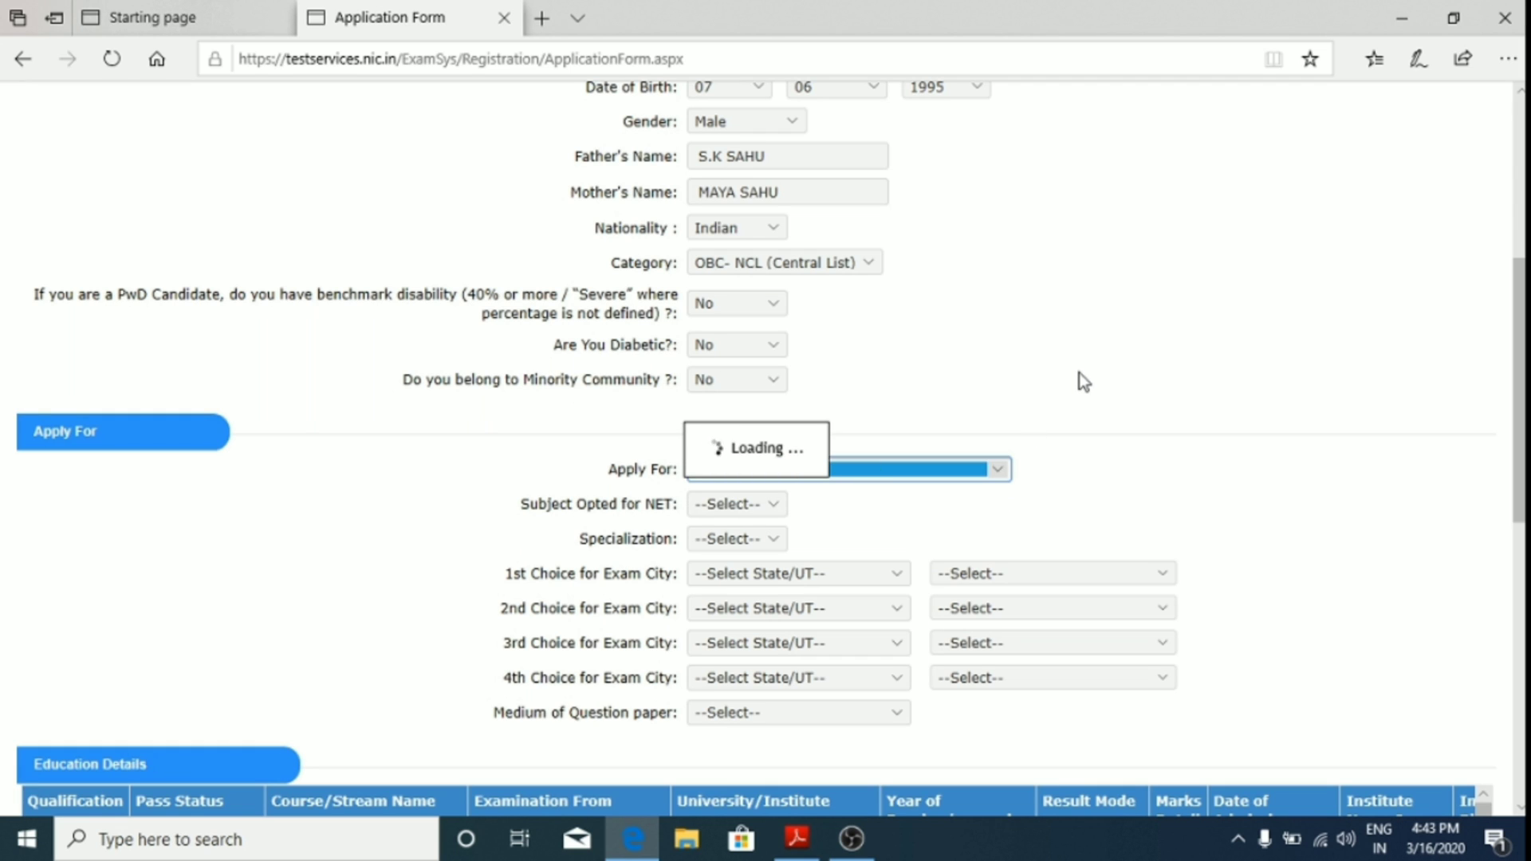
scroll(1015, 399, "down", 2)
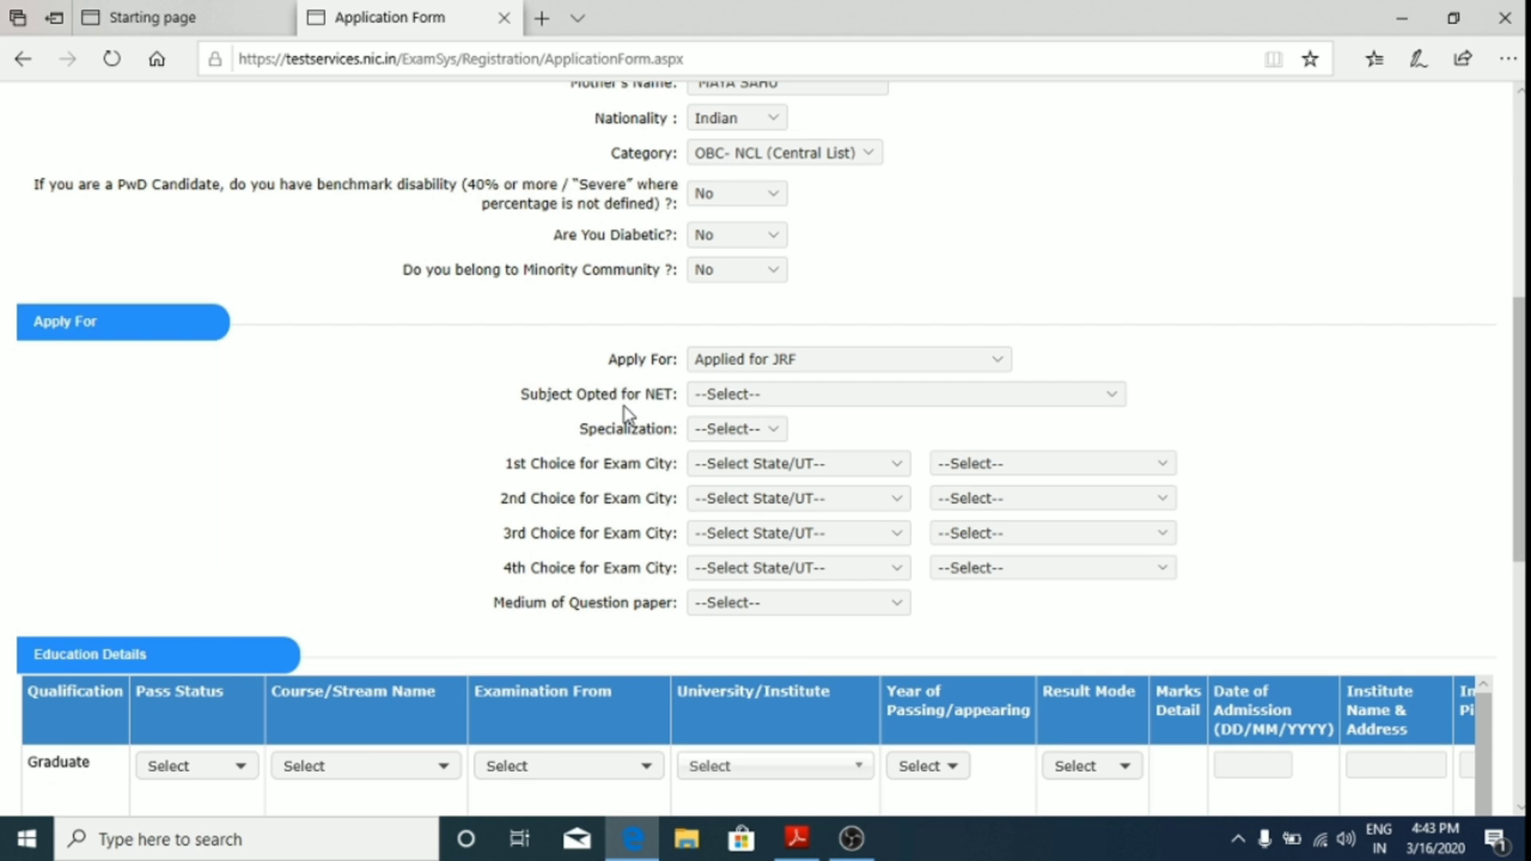
left_click(826, 406)
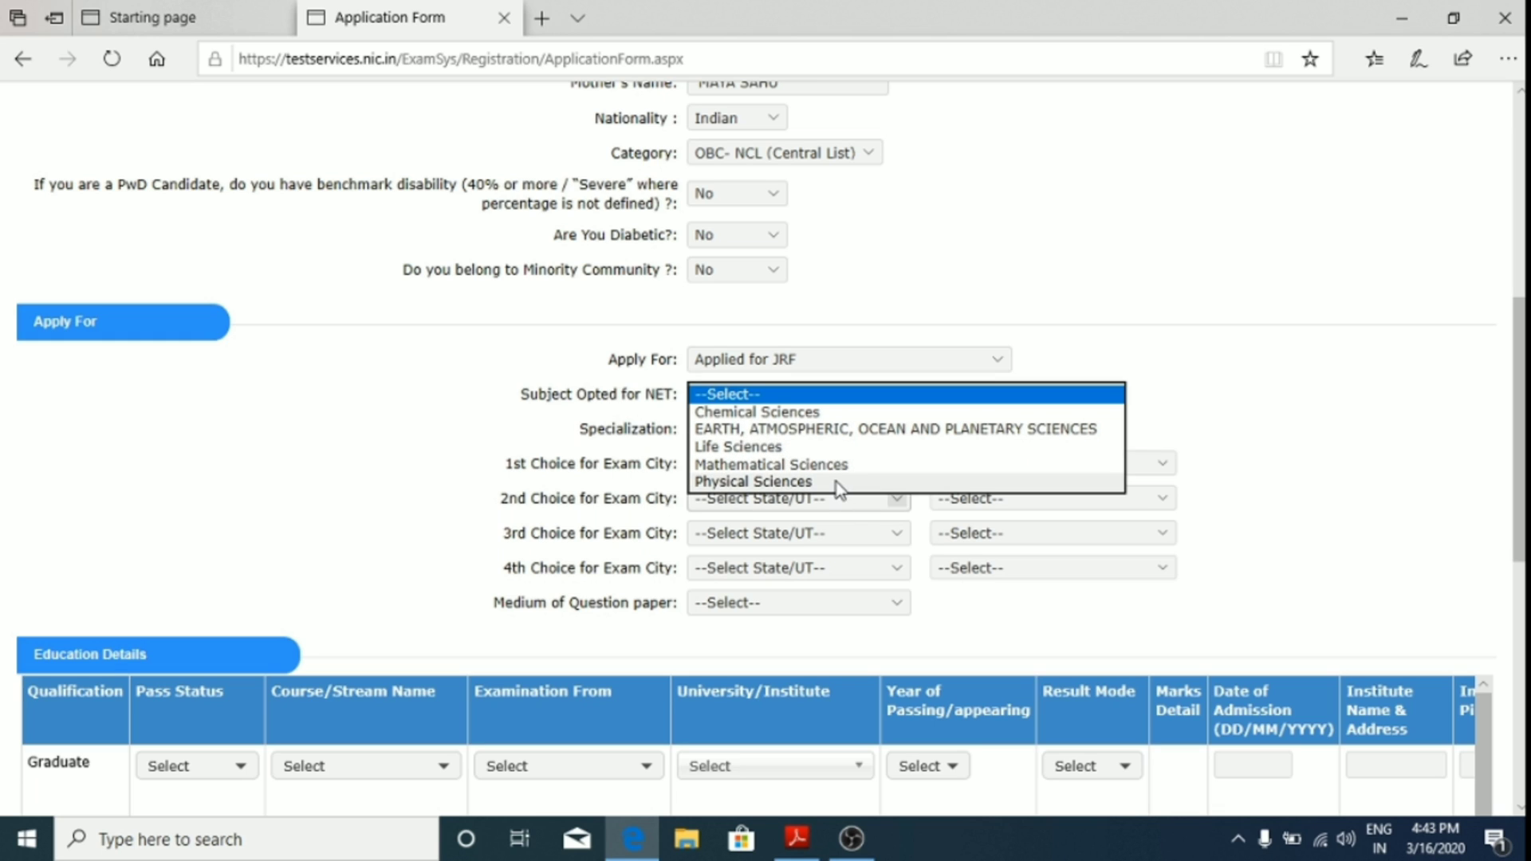
left_click(807, 462)
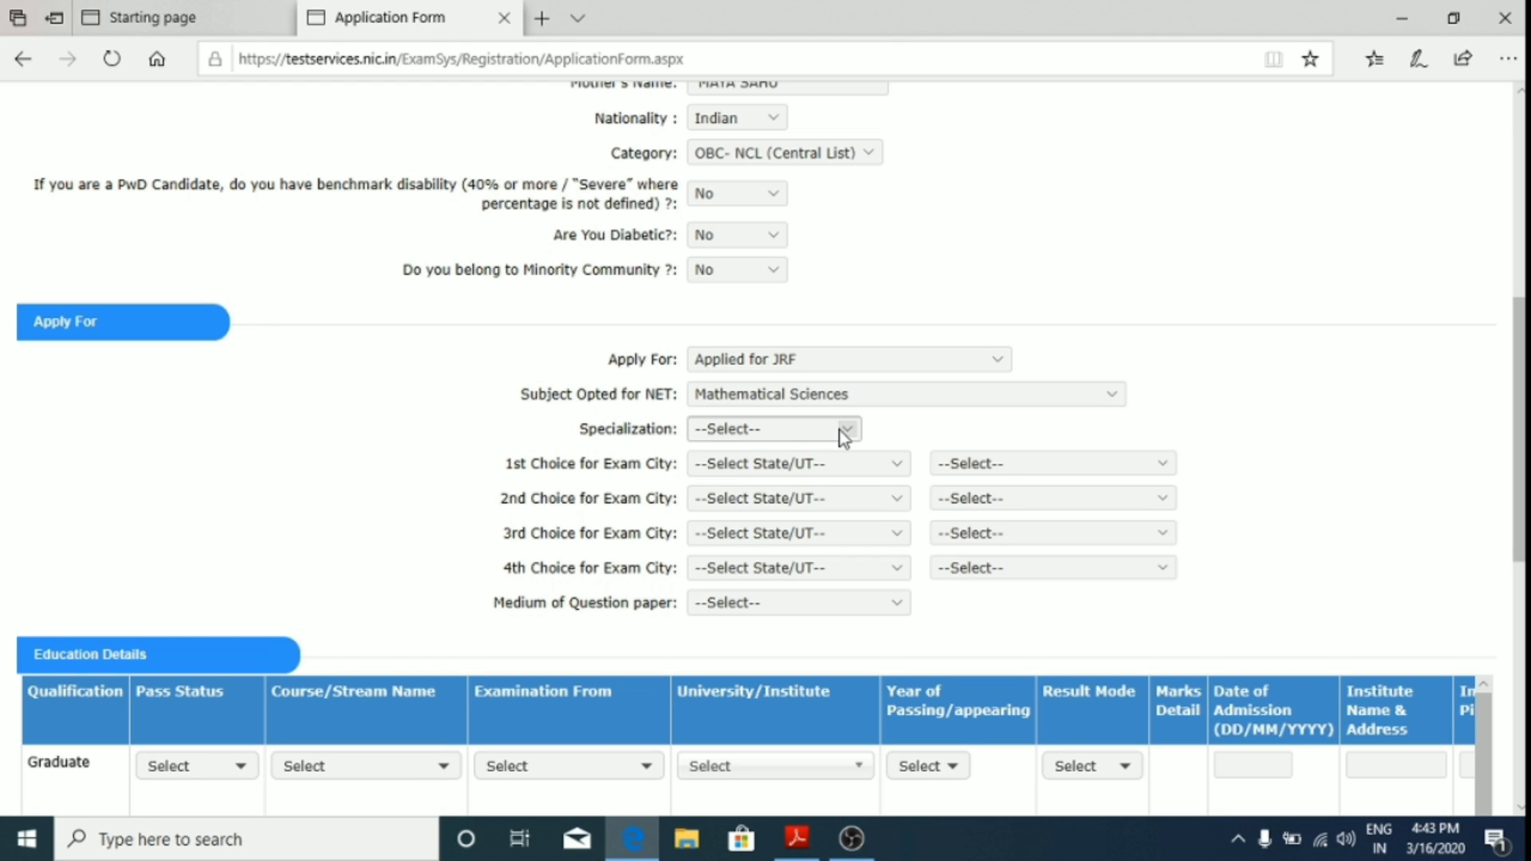
left_click(777, 429)
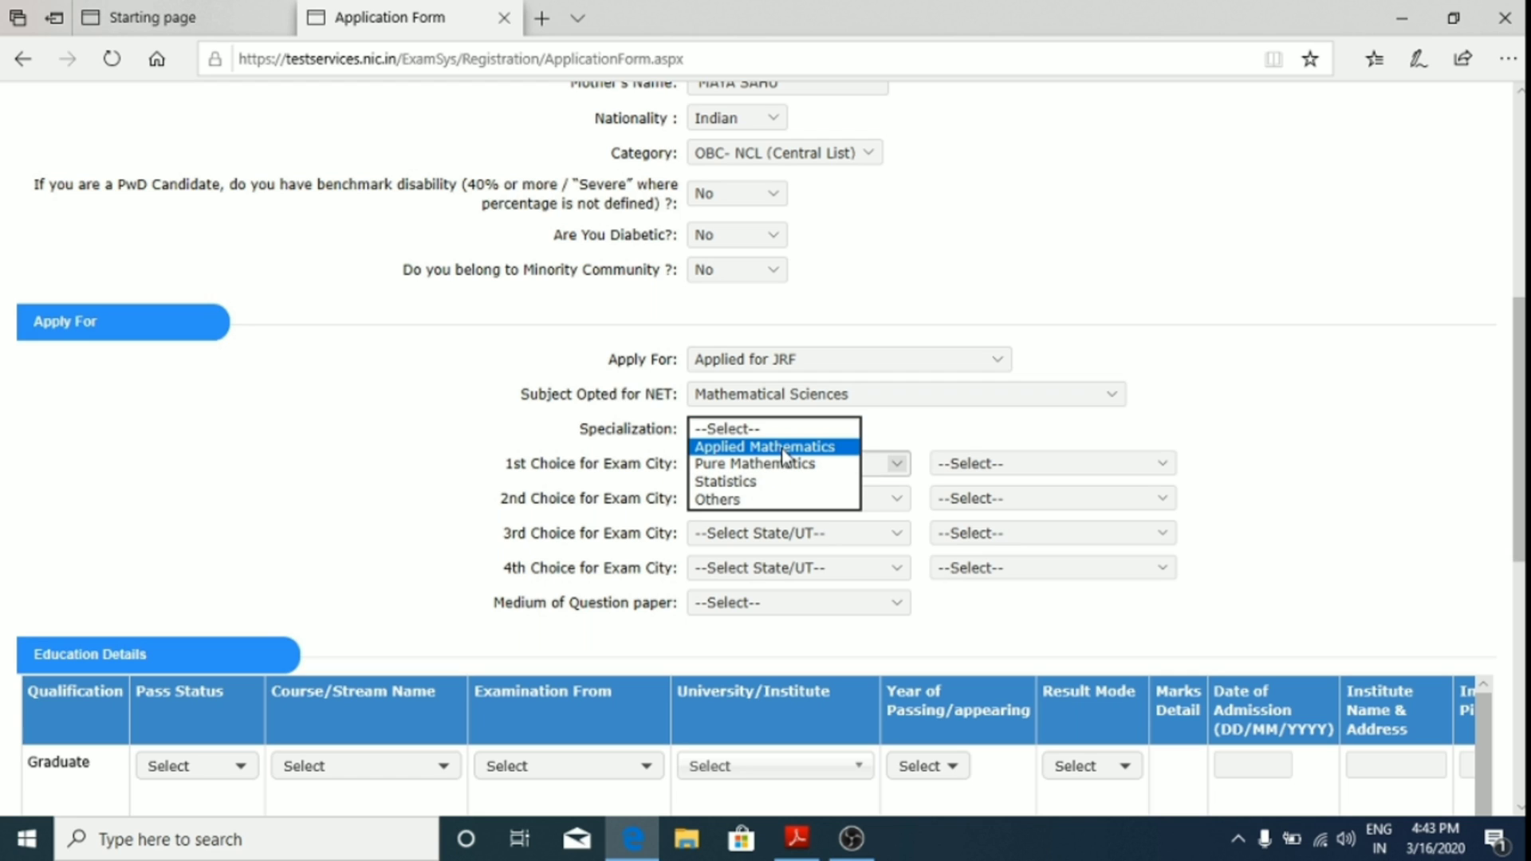
left_click(829, 447)
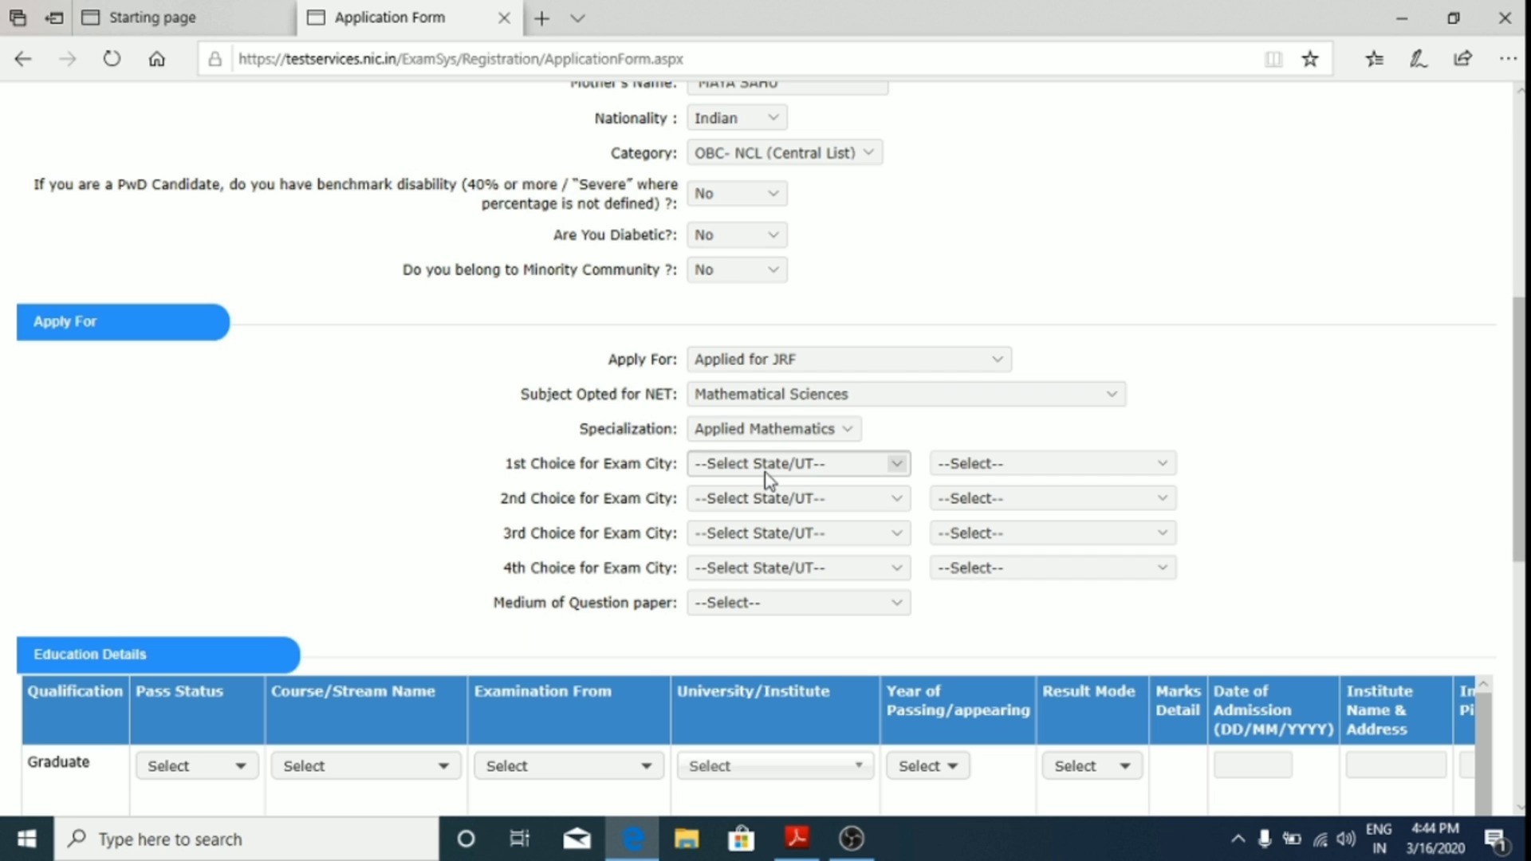
Step: Set the first exam-city choice to KANPUR, UTTAR PRADESH
left_click(867, 470)
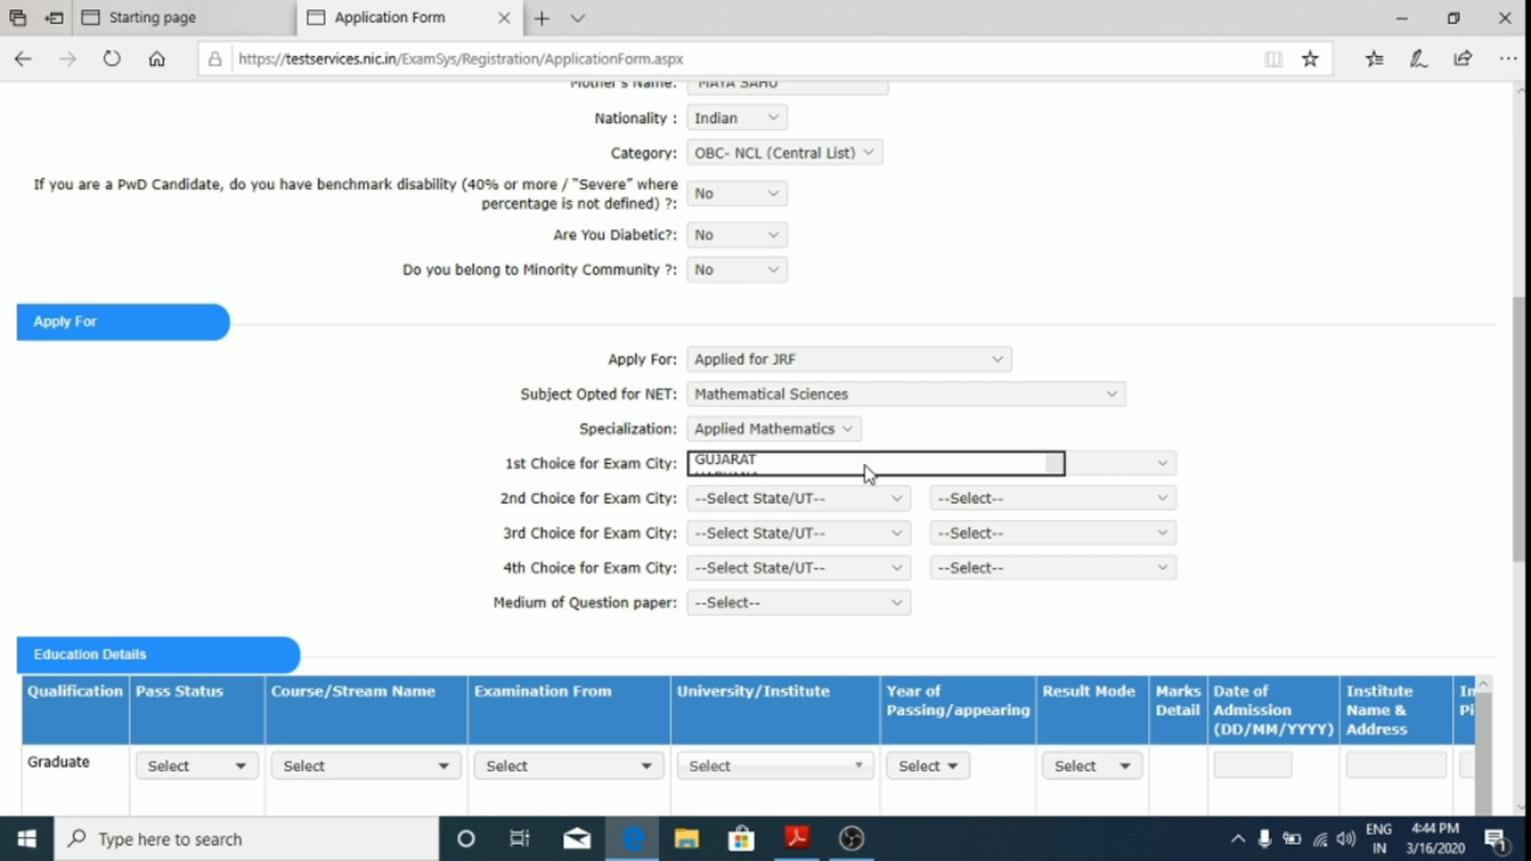
key("u")
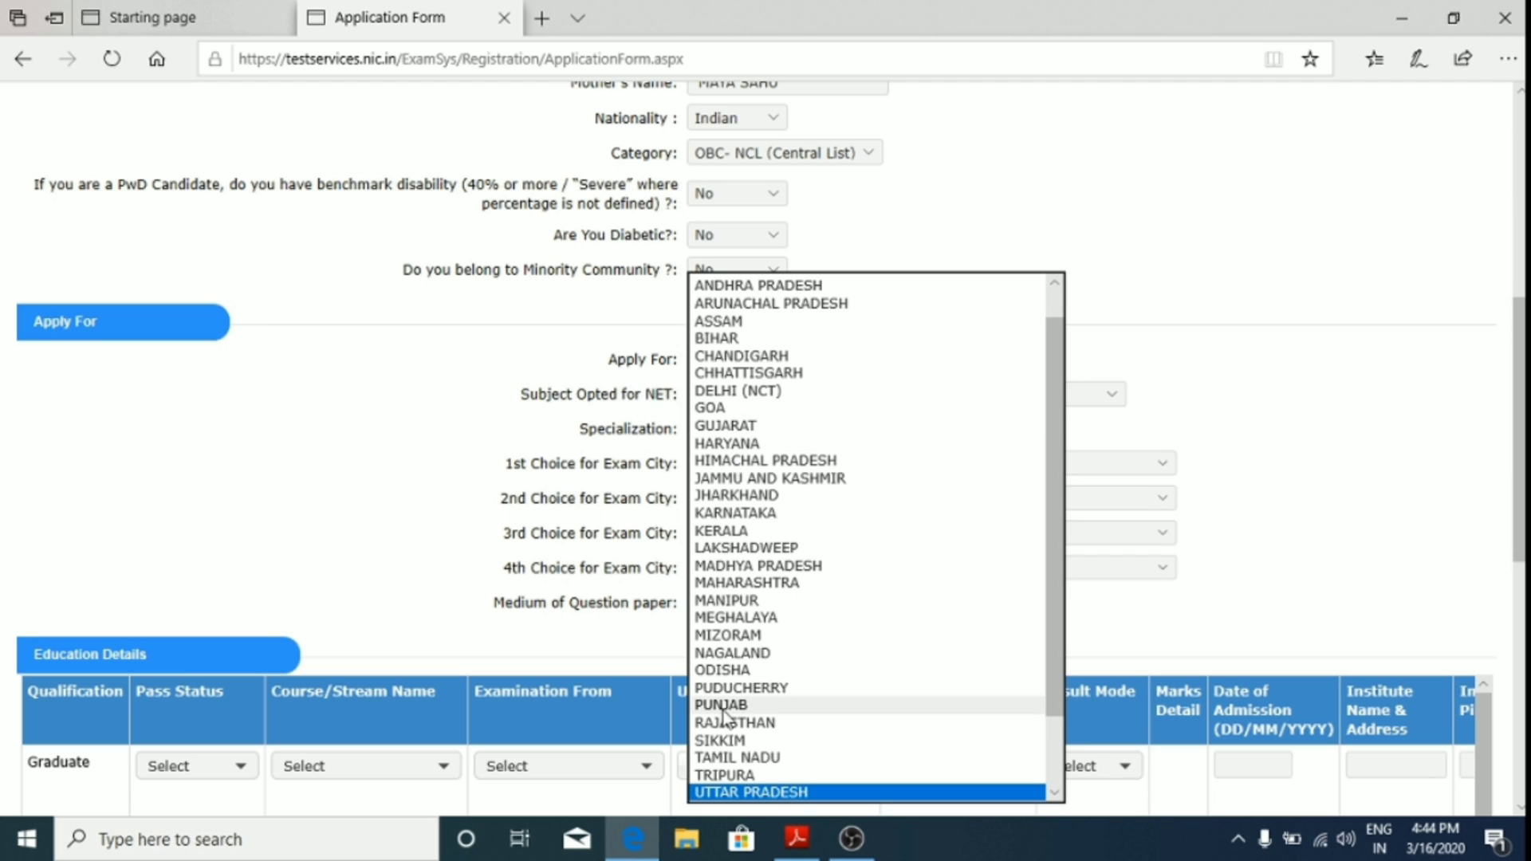
left_click(781, 793)
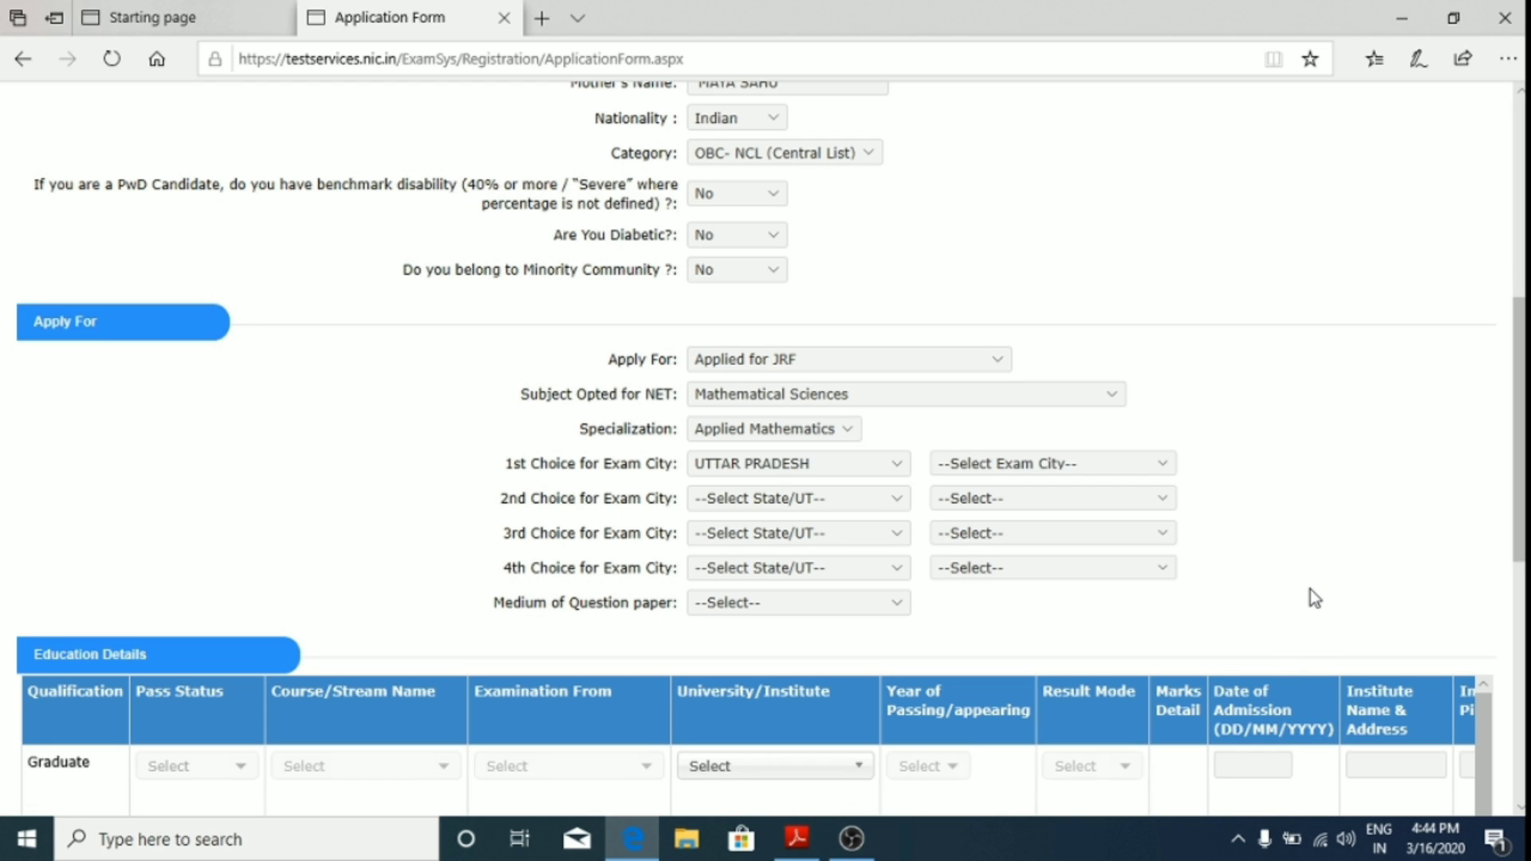
left_click(1082, 464)
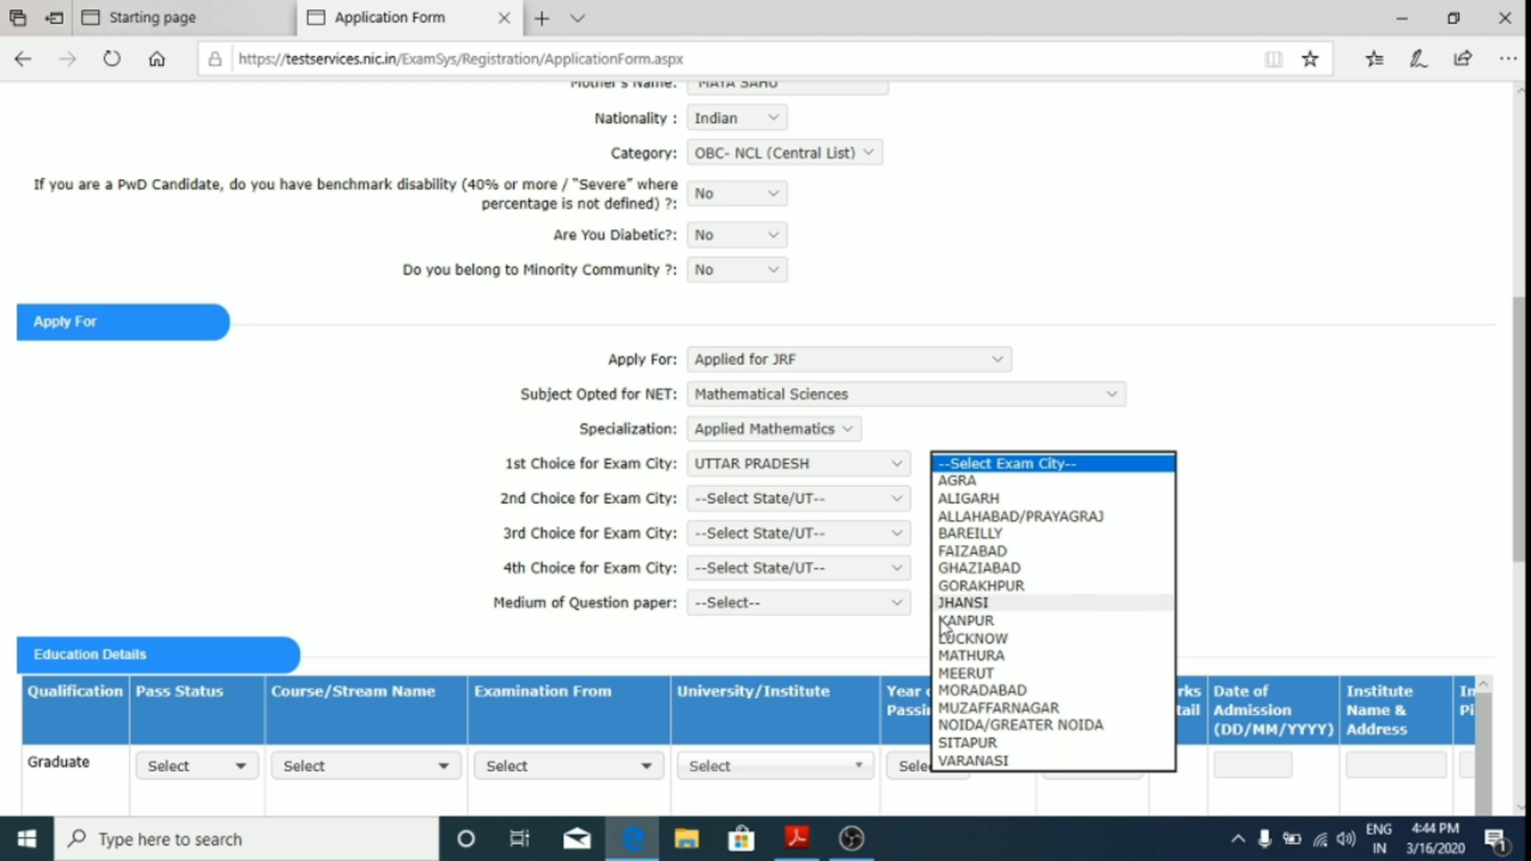
key("k")
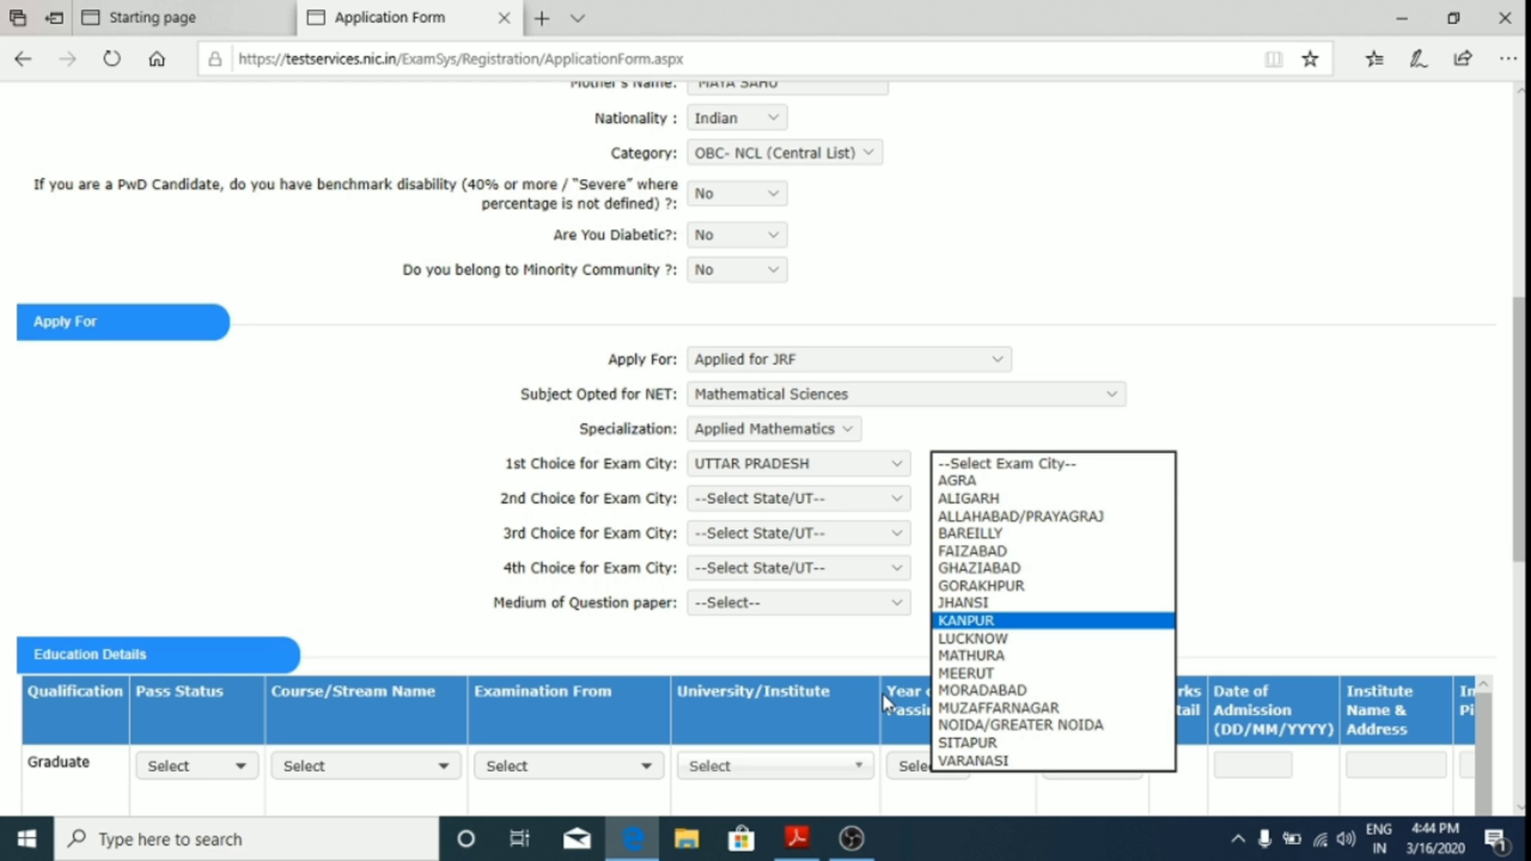
left_click(1094, 621)
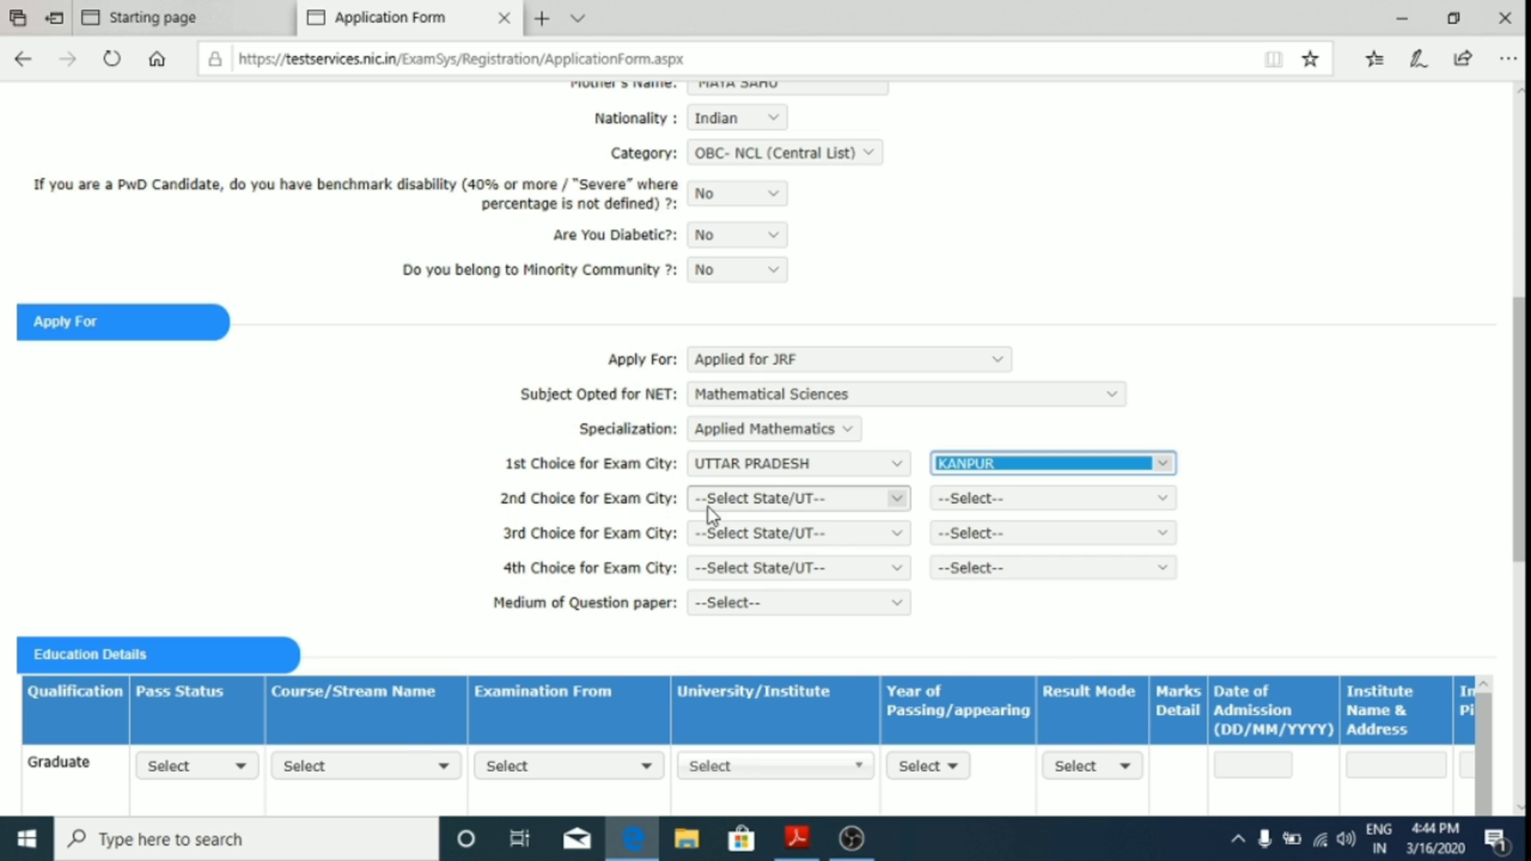
Step: Set second choice to ALLAHABAD/PRAYAGRAJ, UTTAR PRADESH, and third-choice state to UTTAR PRADESH
left_click(730, 497)
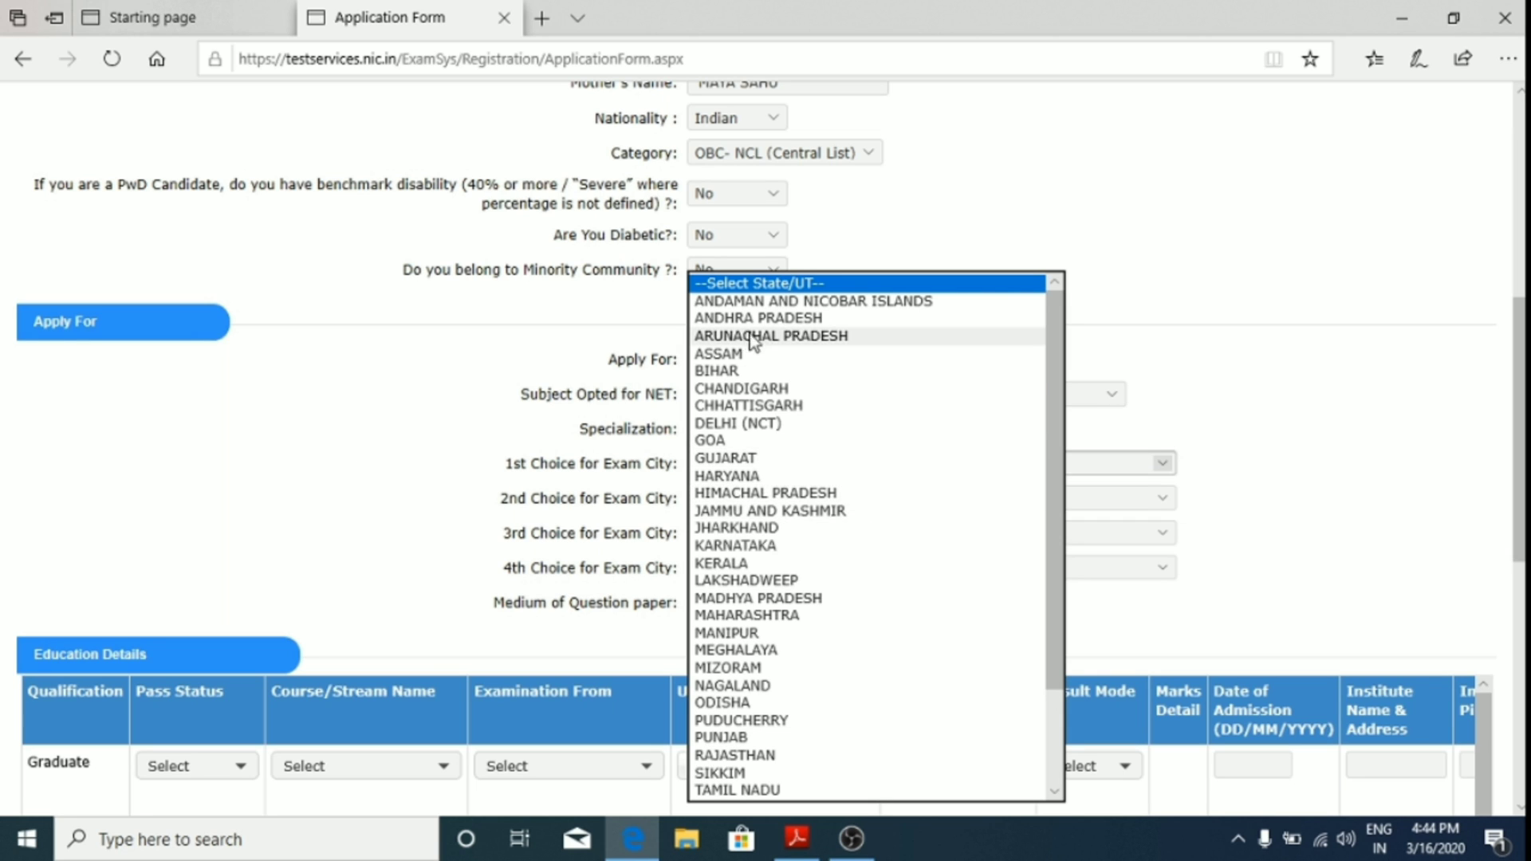
scroll(820, 510, "down", 3)
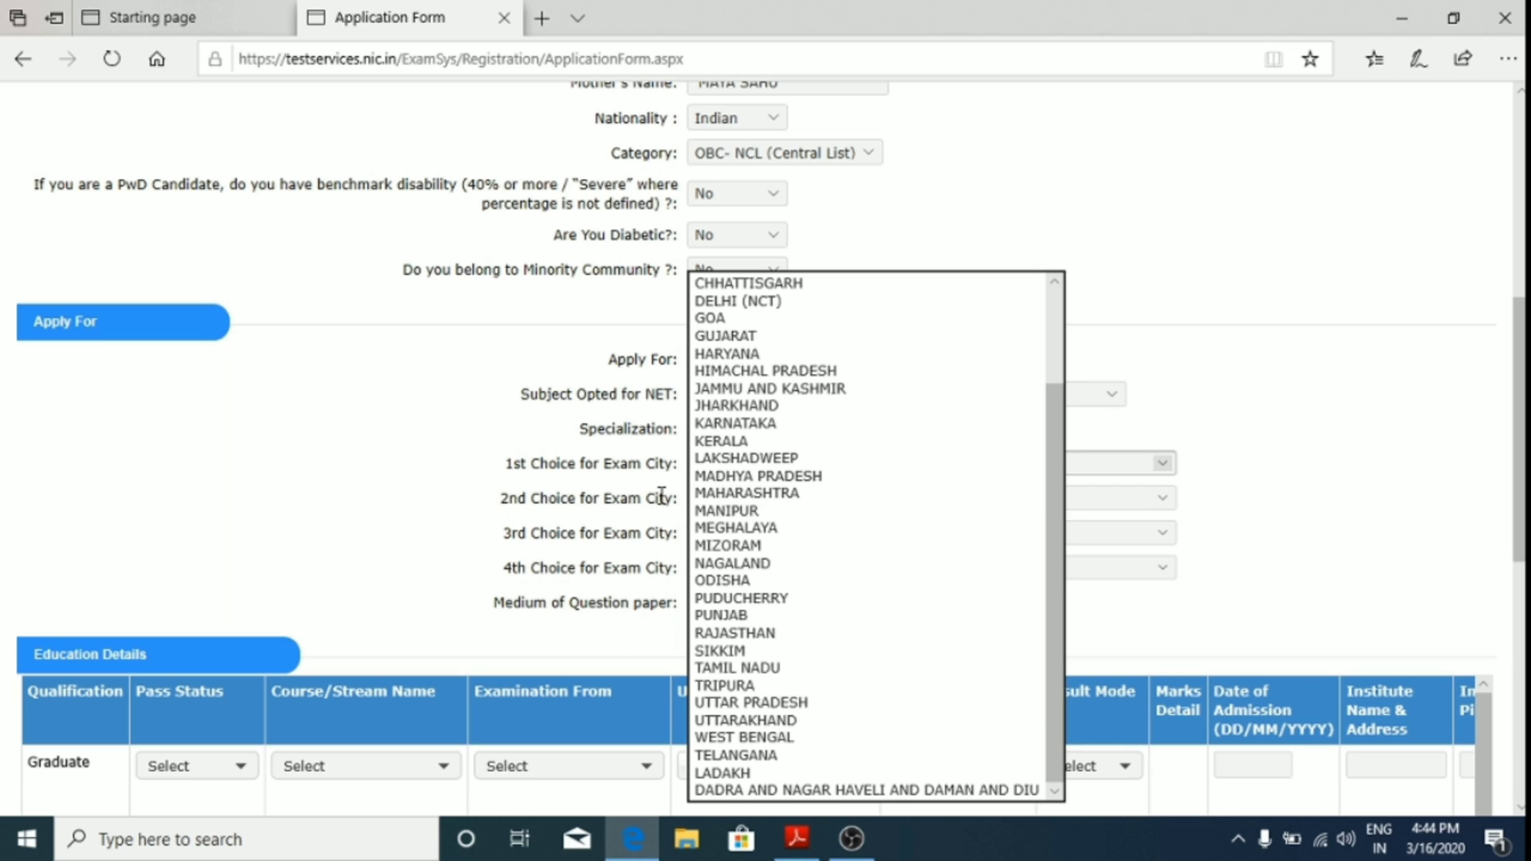
key("u")
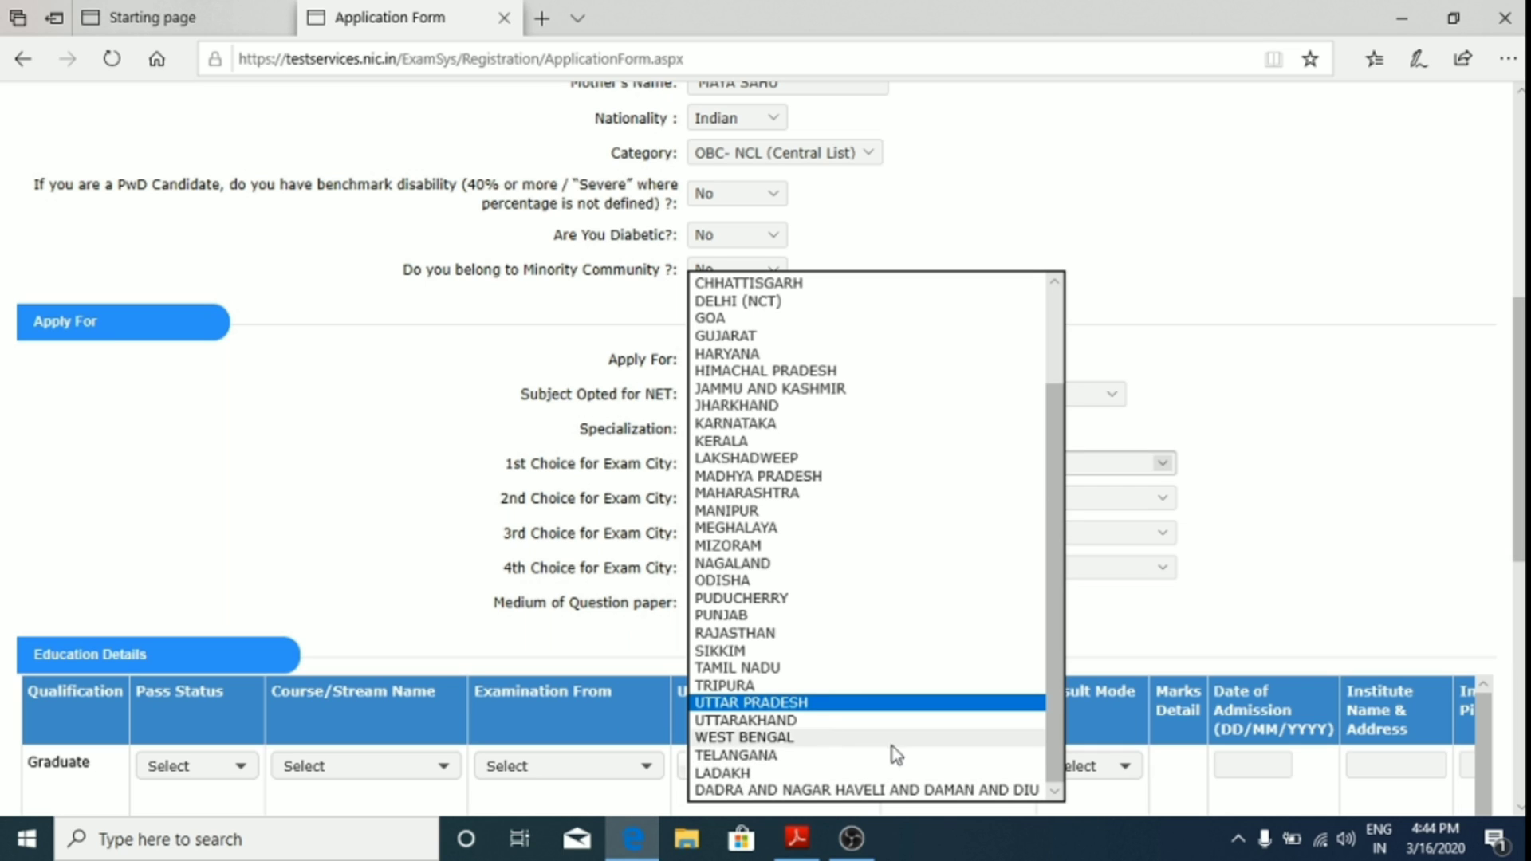
left_click(772, 701)
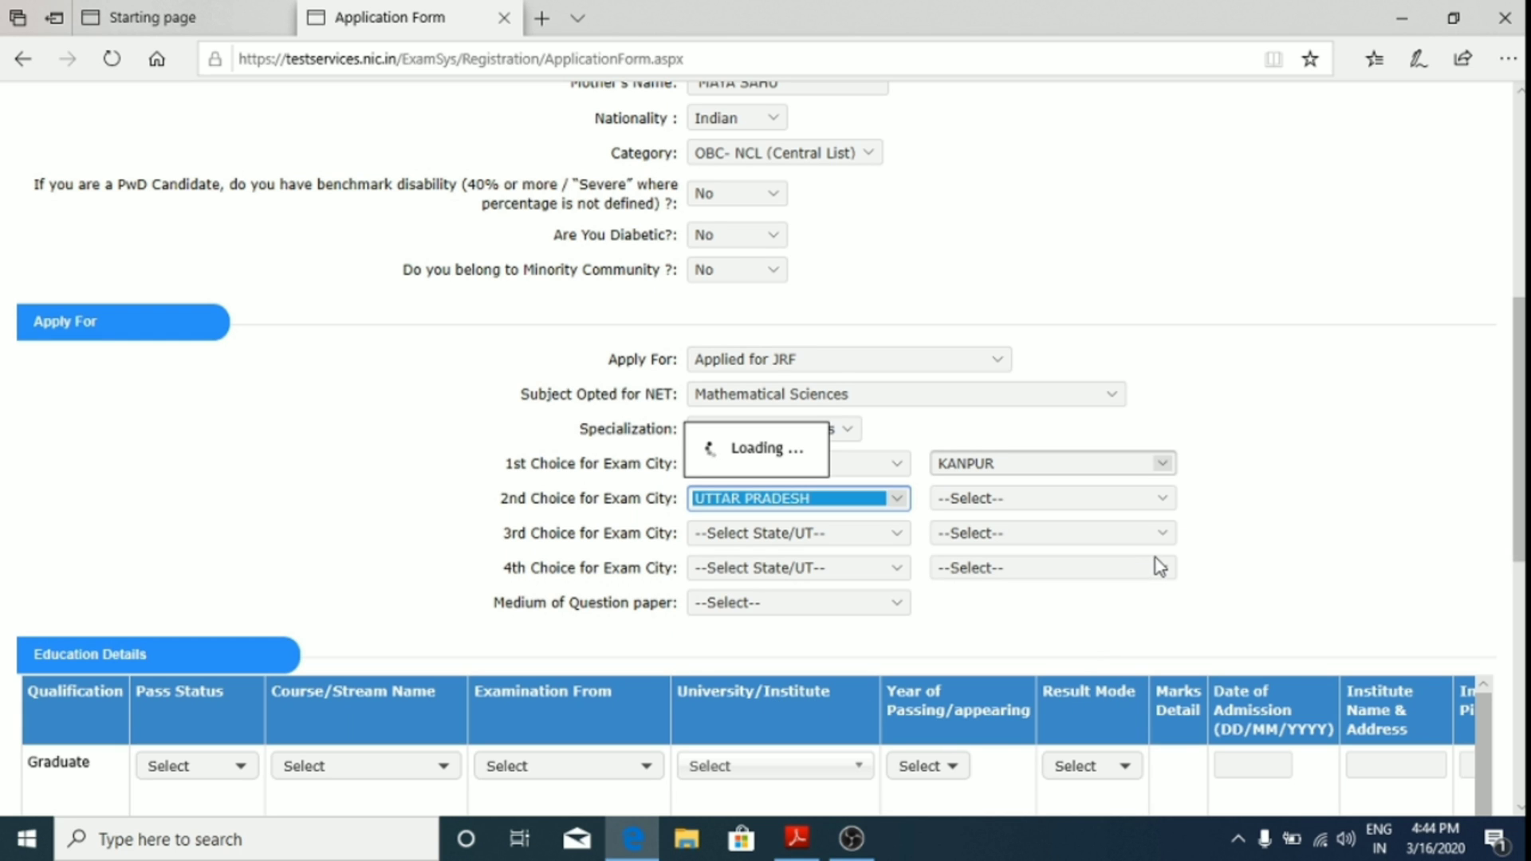
left_click(1094, 502)
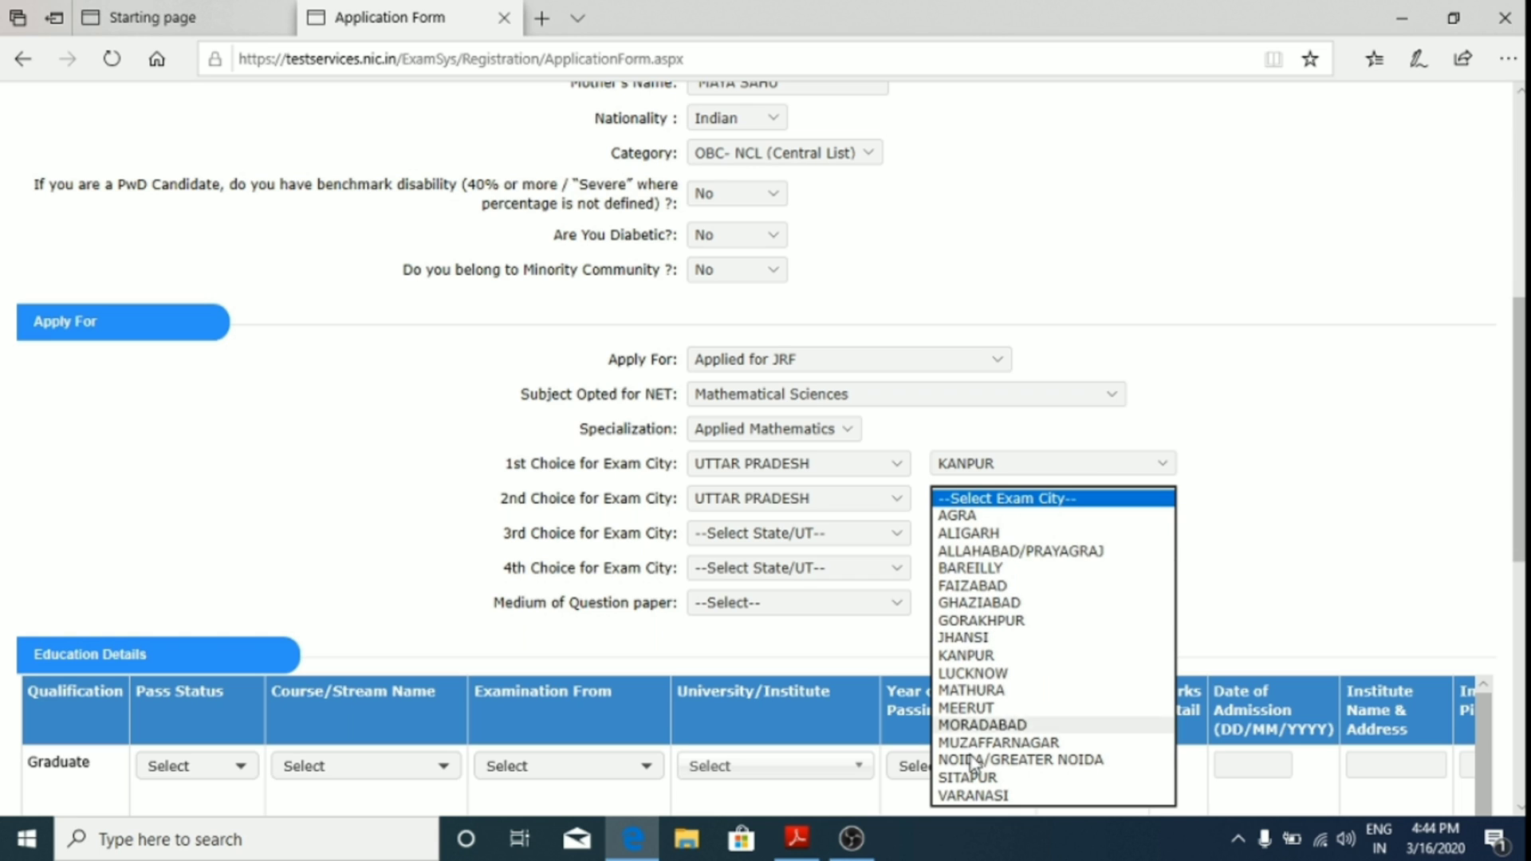
left_click(1046, 557)
left_click(756, 534)
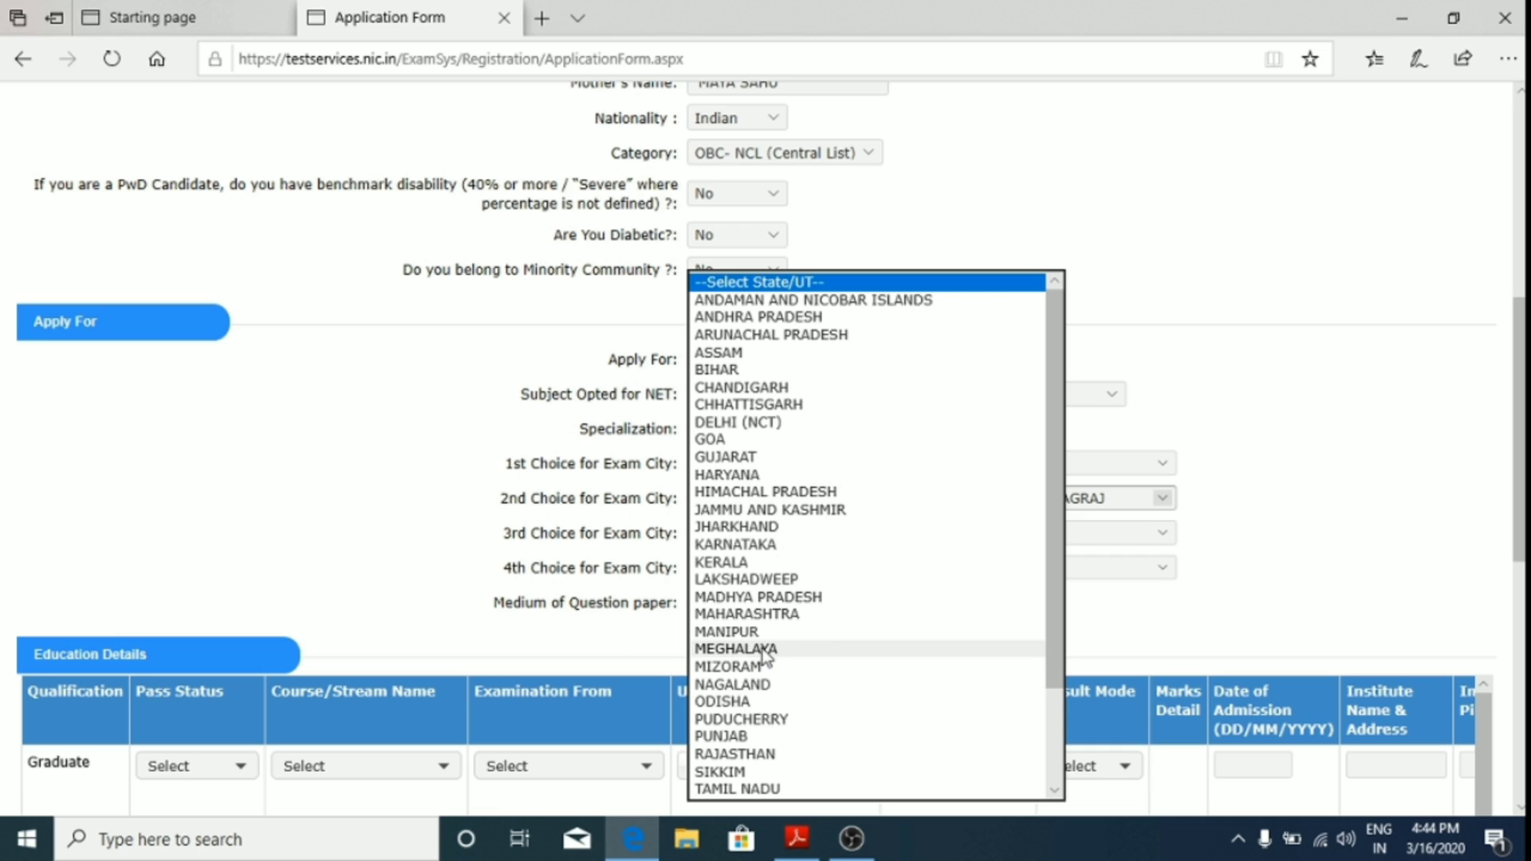
key("u")
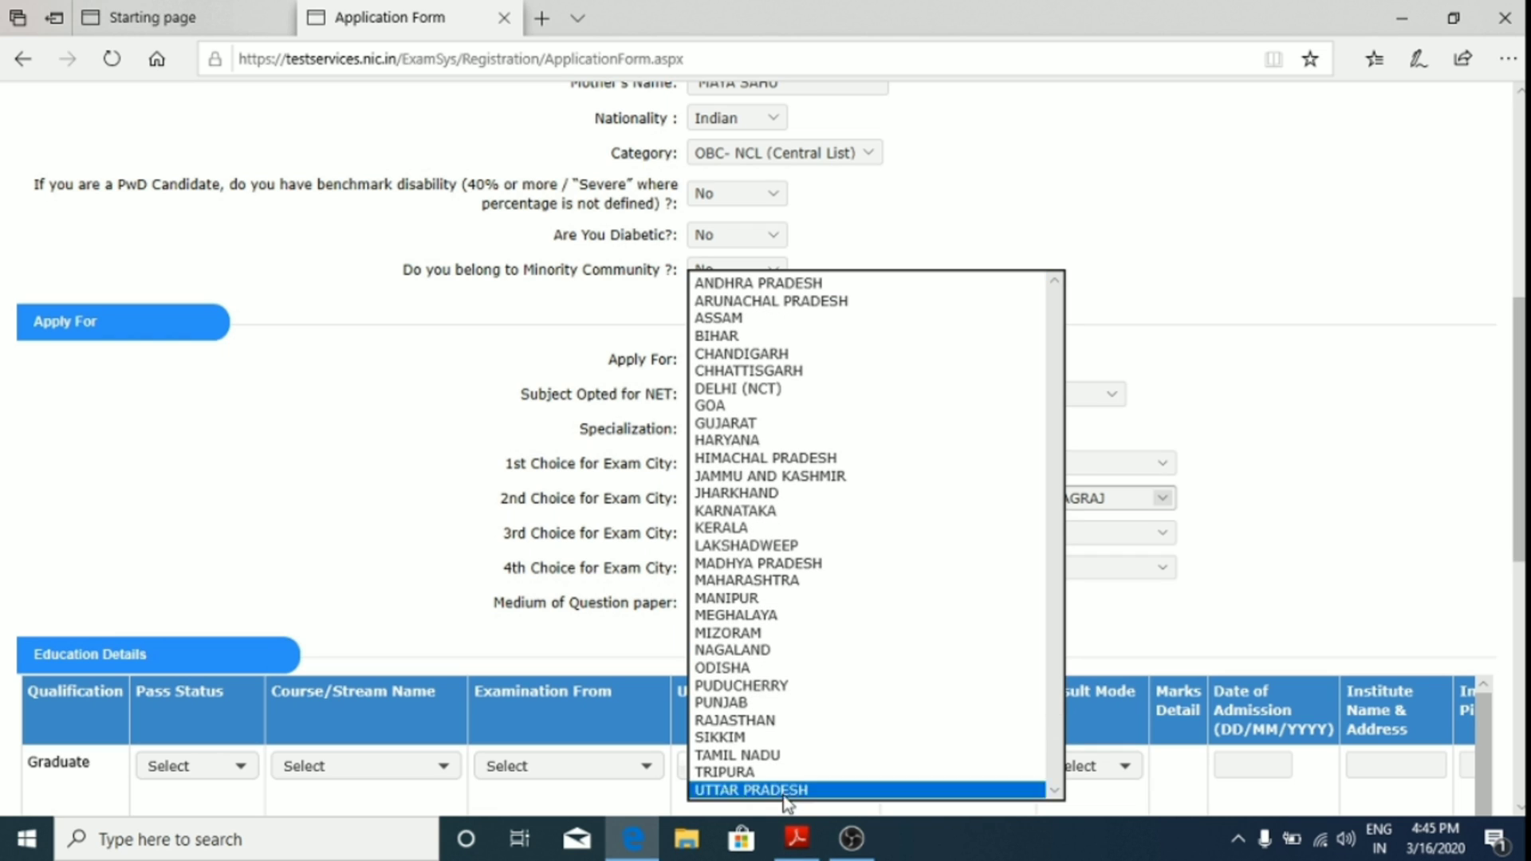
left_click(786, 789)
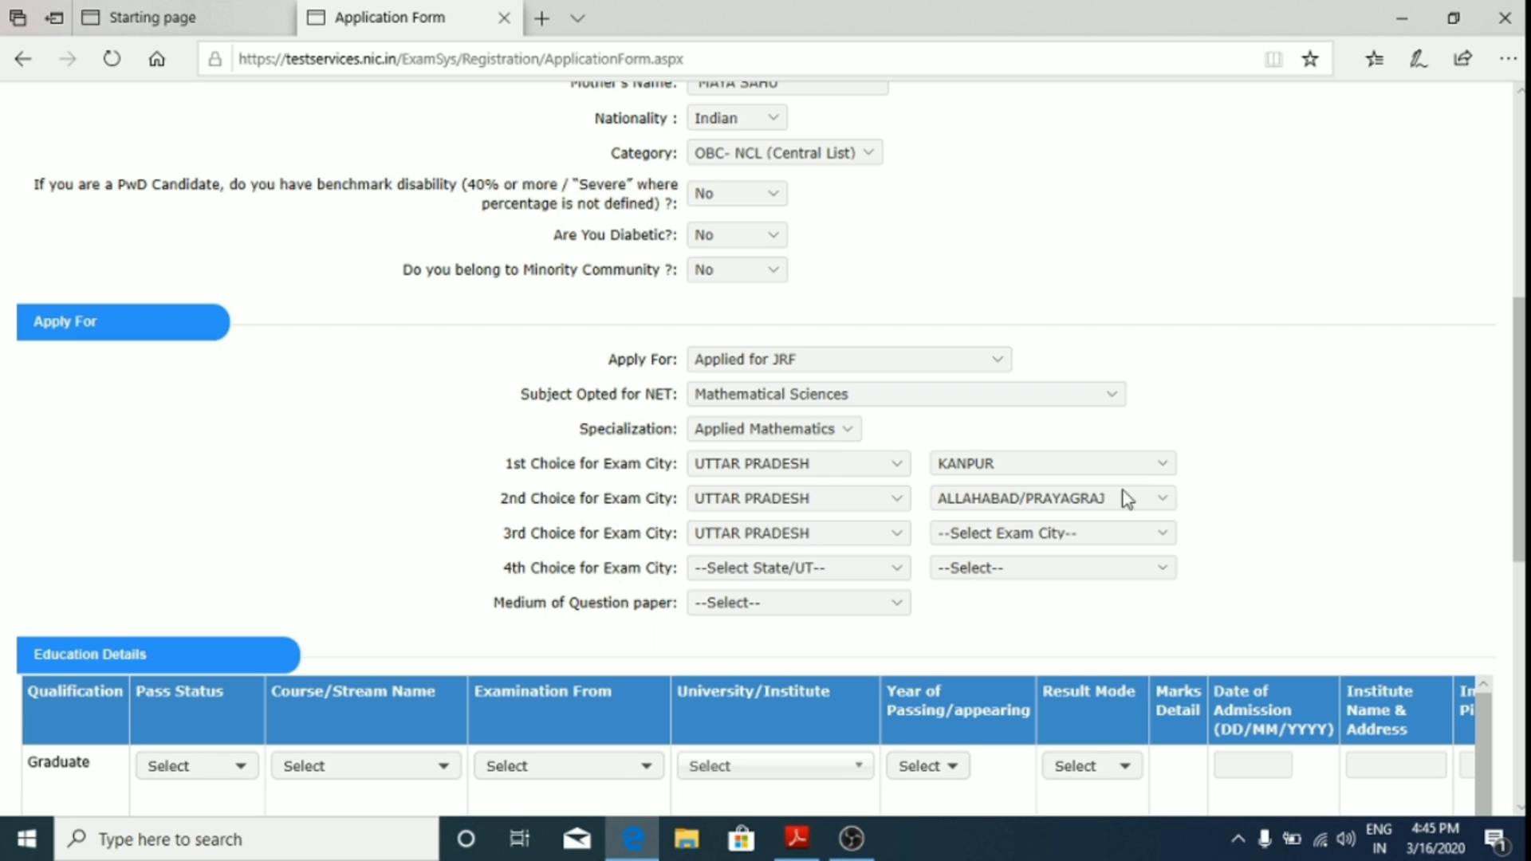
Step: Set AGRA as third exam city and FAIZABAD, UTTAR PRADESH as fourth
left_click(1071, 531)
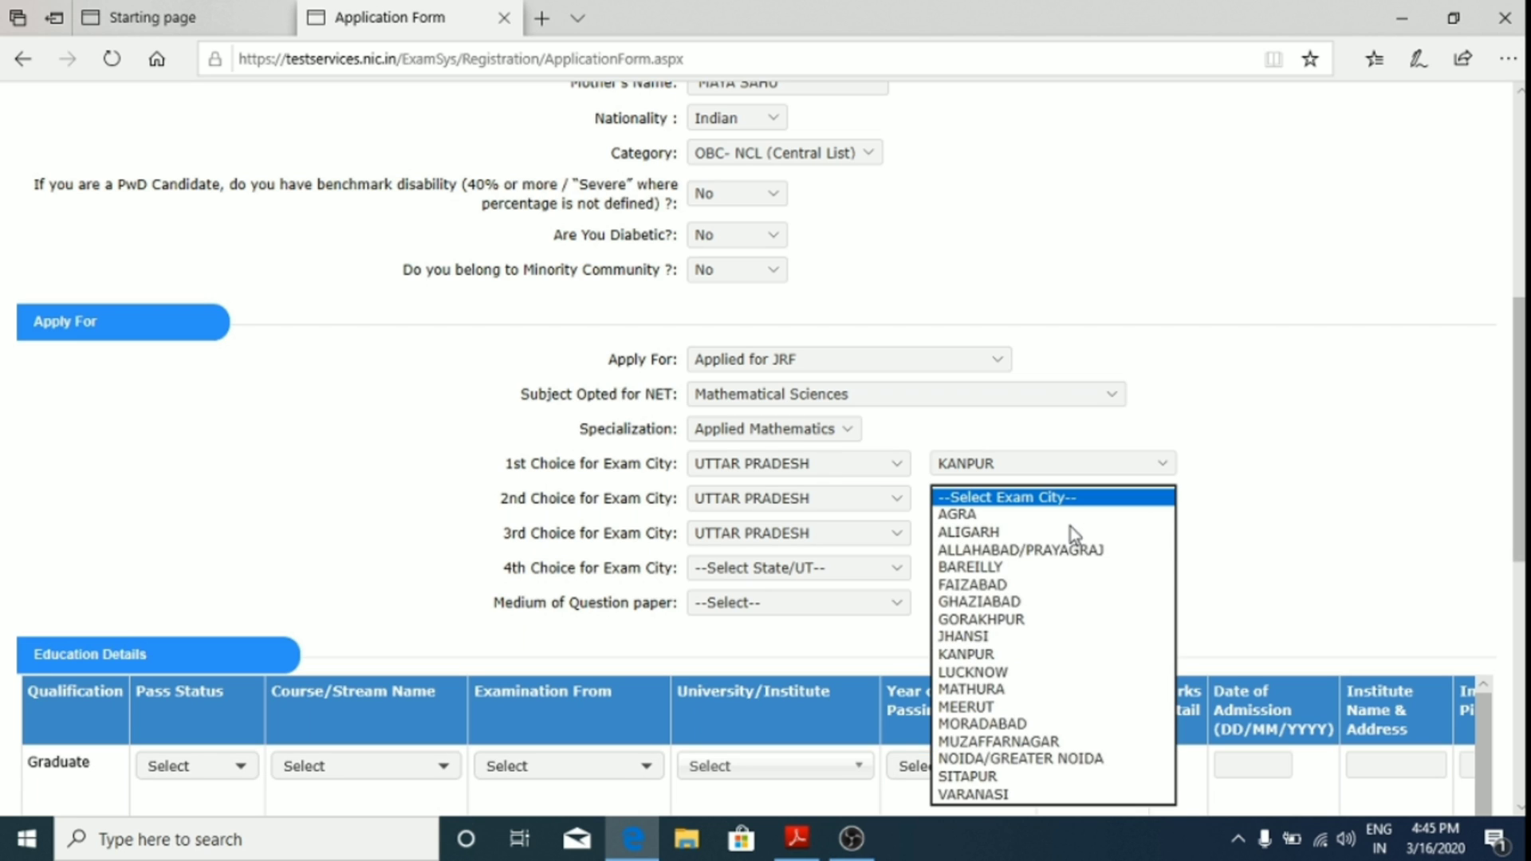
left_click(987, 515)
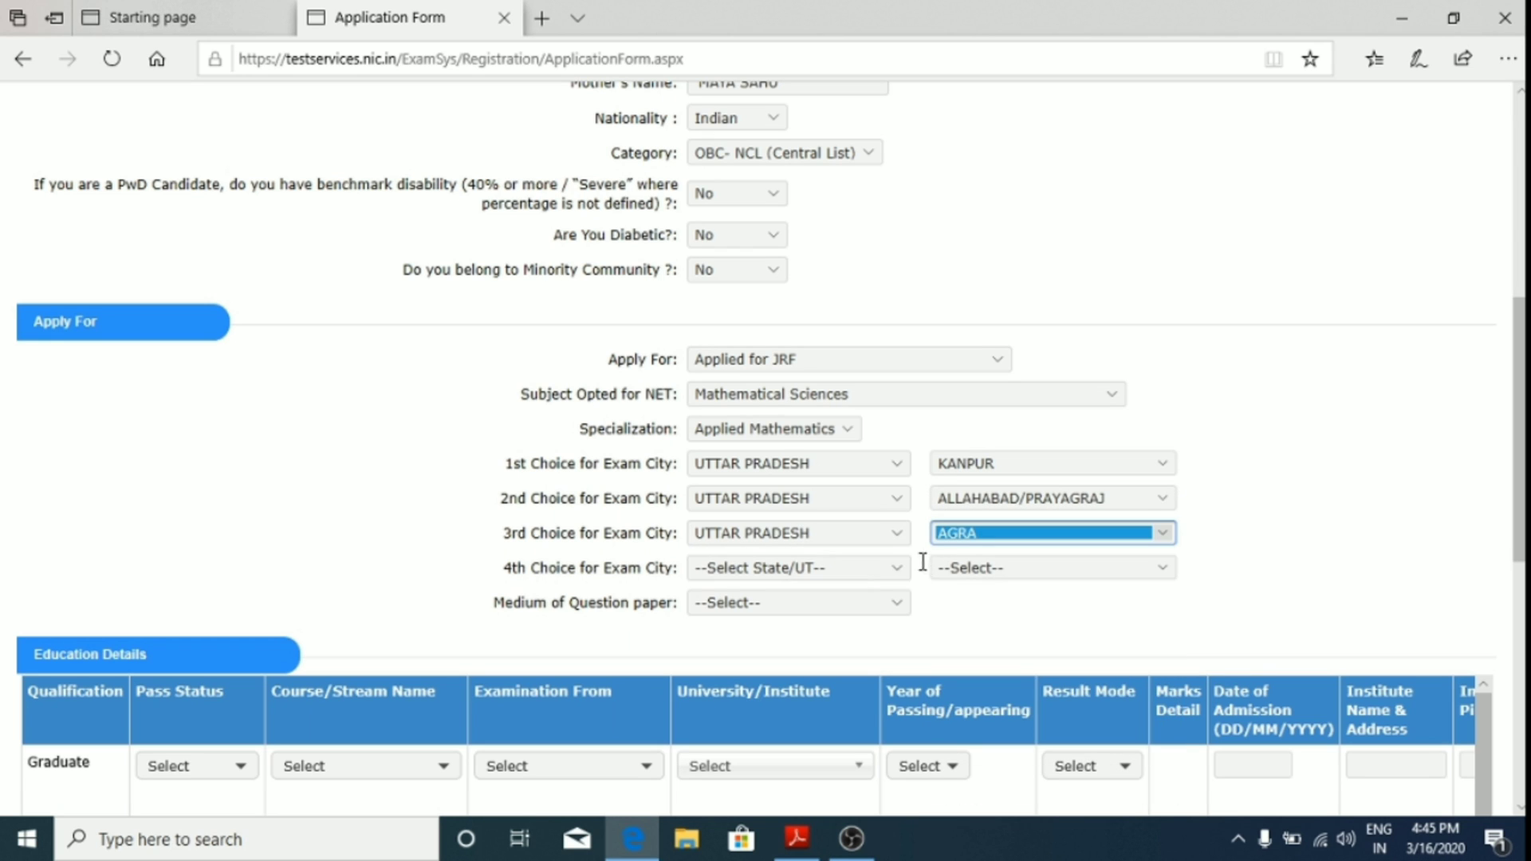
left_click(850, 572)
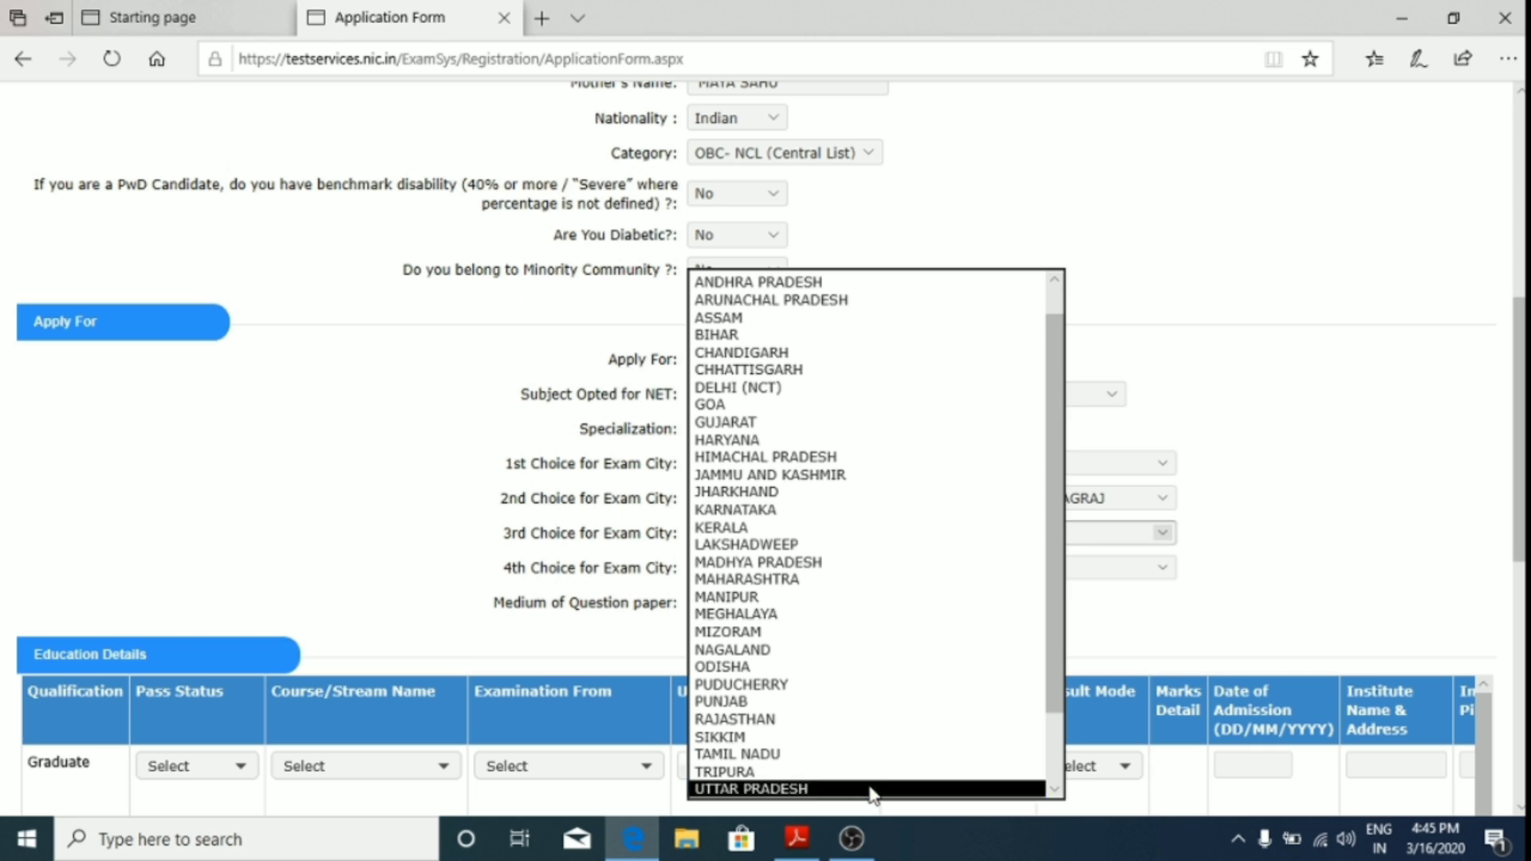
left_click(885, 790)
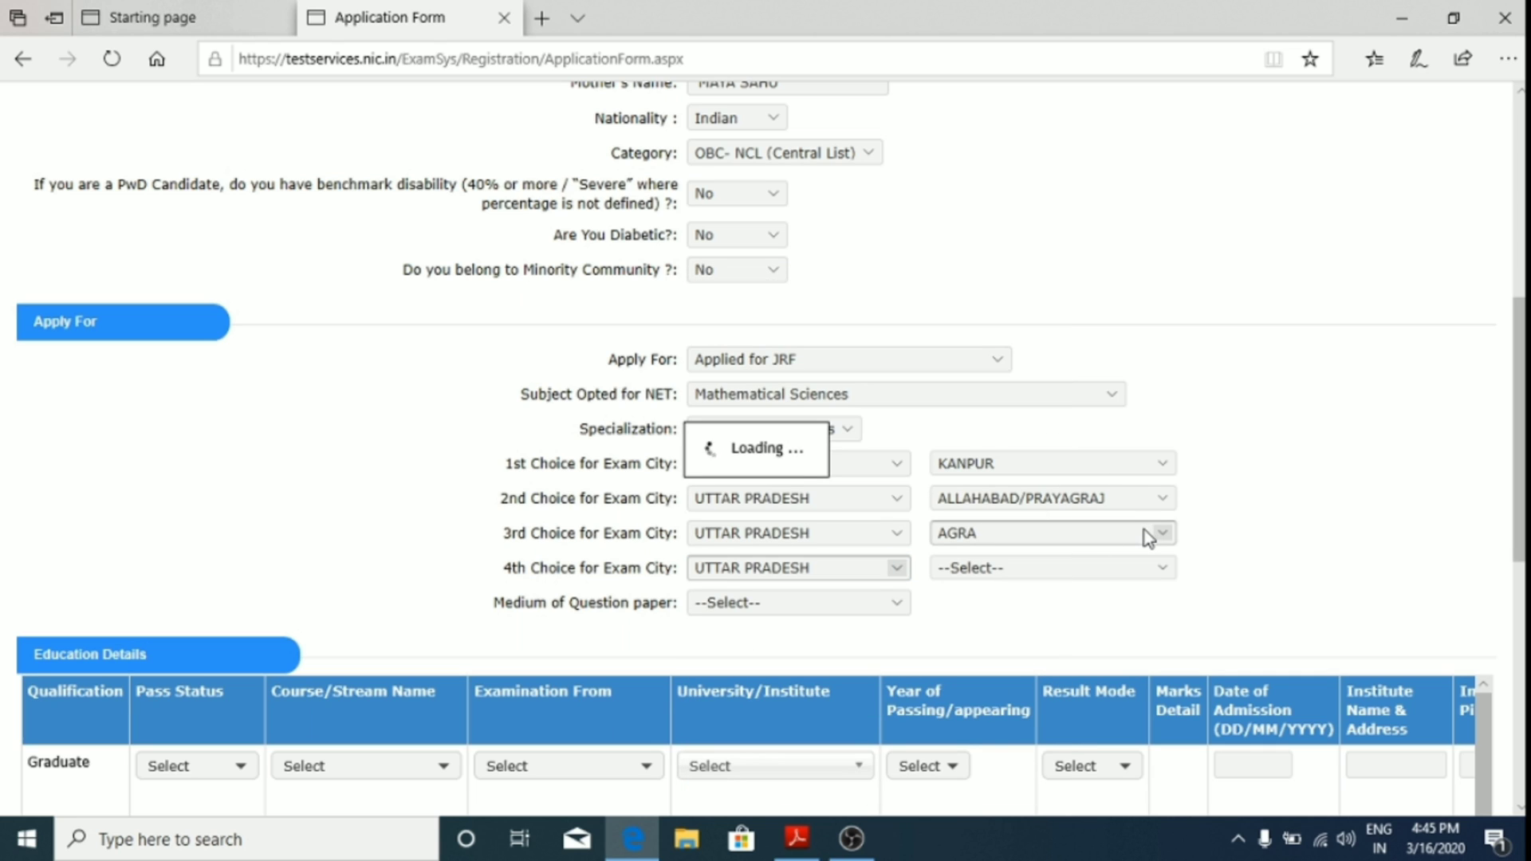
left_click(1154, 570)
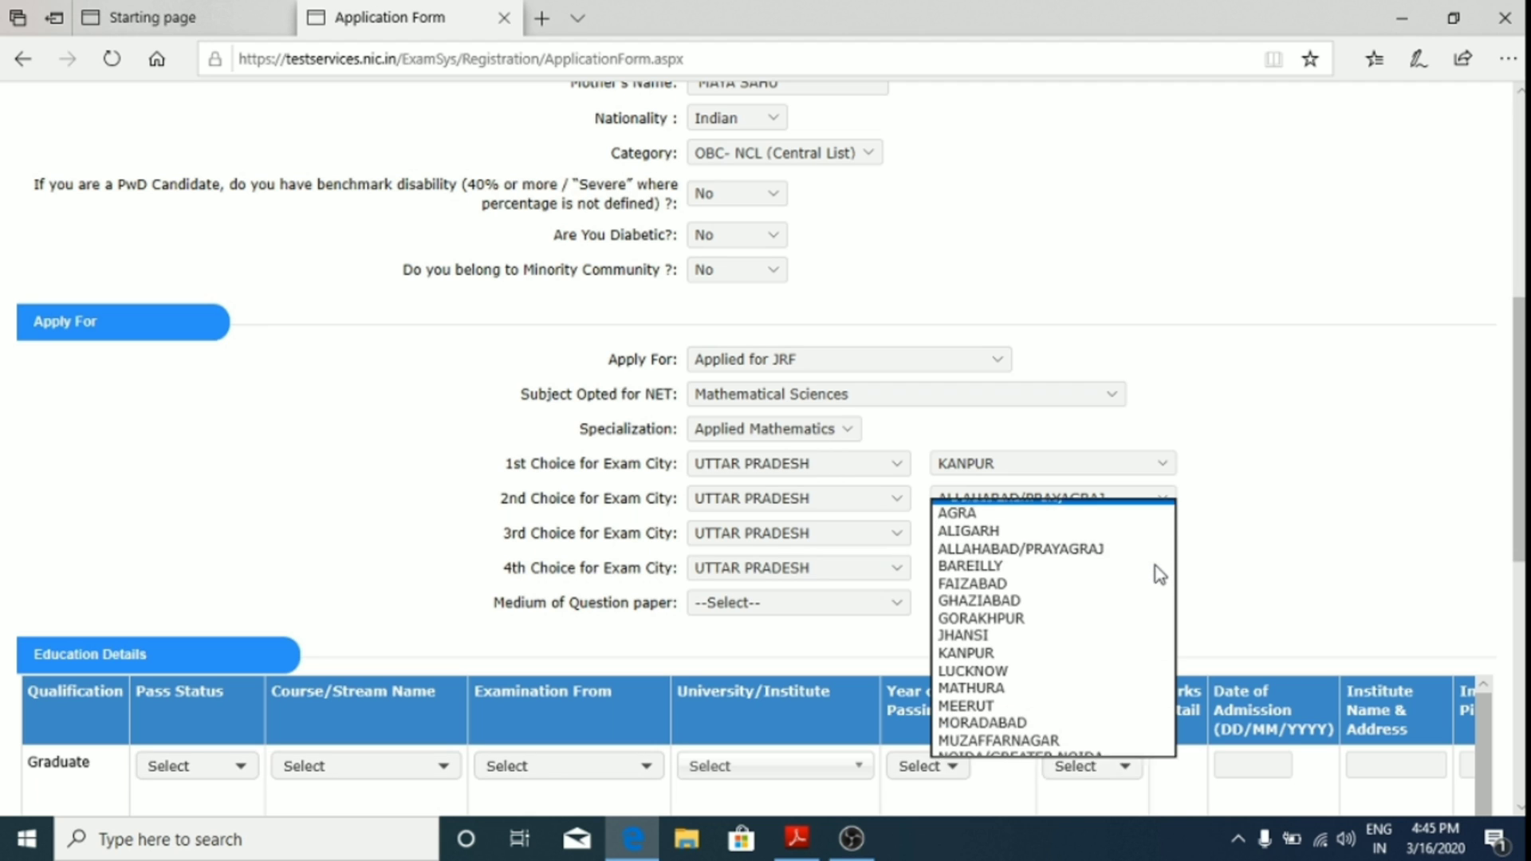
left_click(1027, 585)
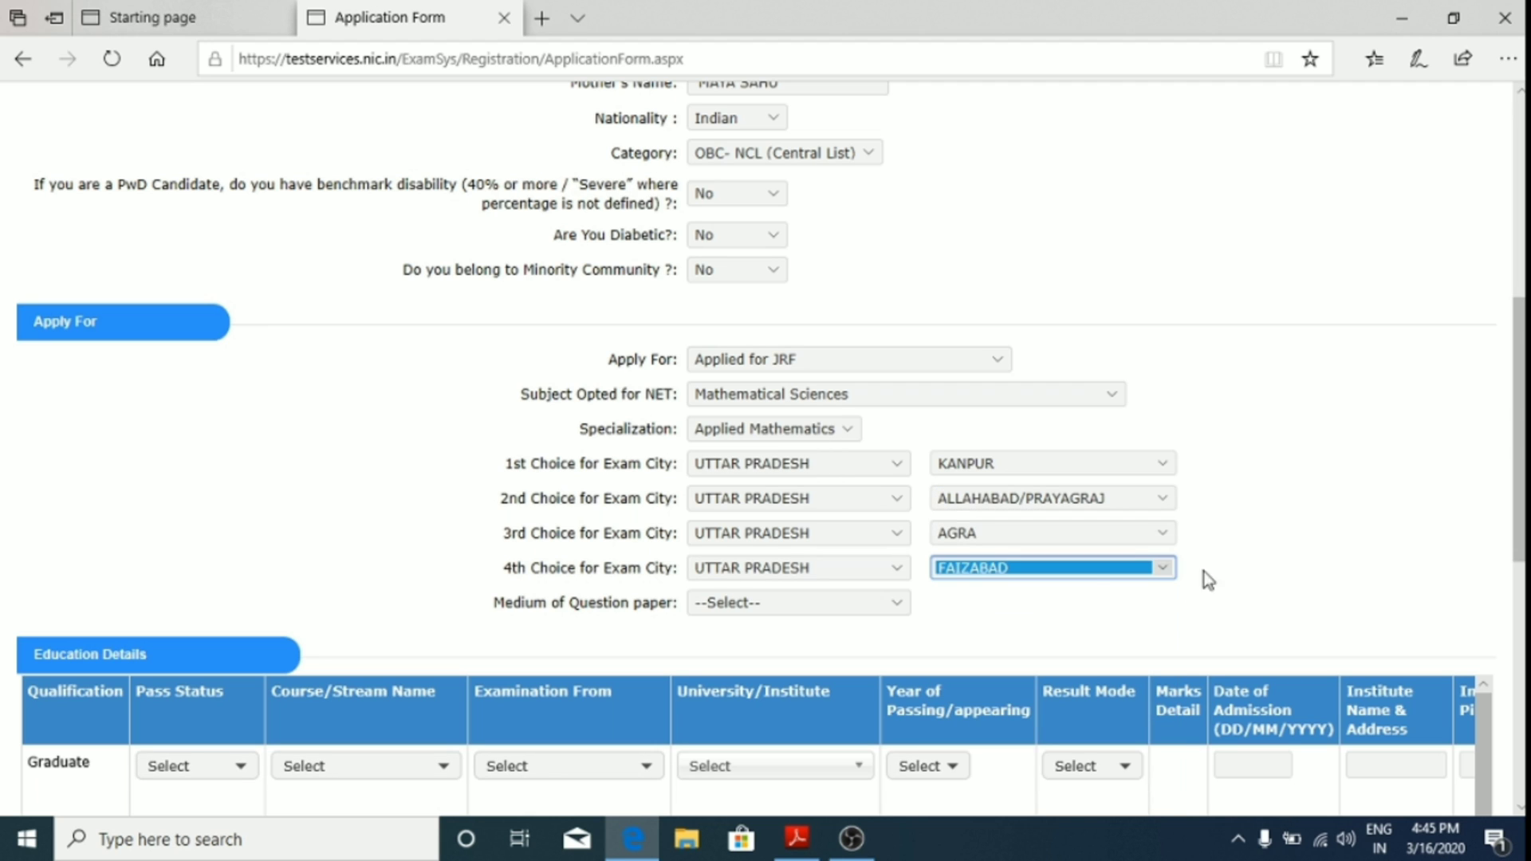
Step: Choose English as the question paper medium
left_click(790, 605)
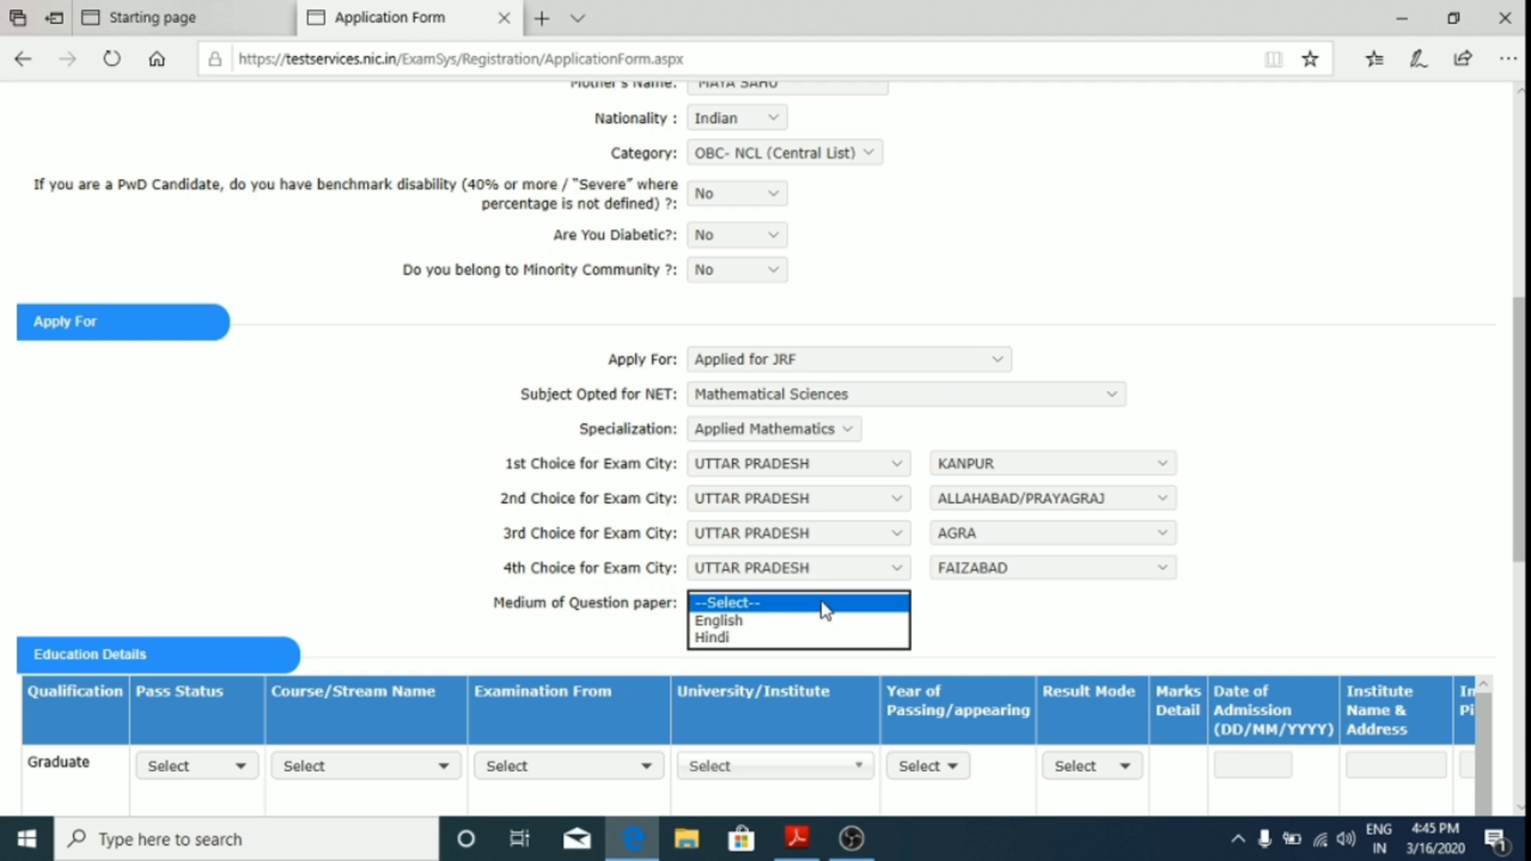
left_click(768, 621)
scroll(1086, 557, "down", 2)
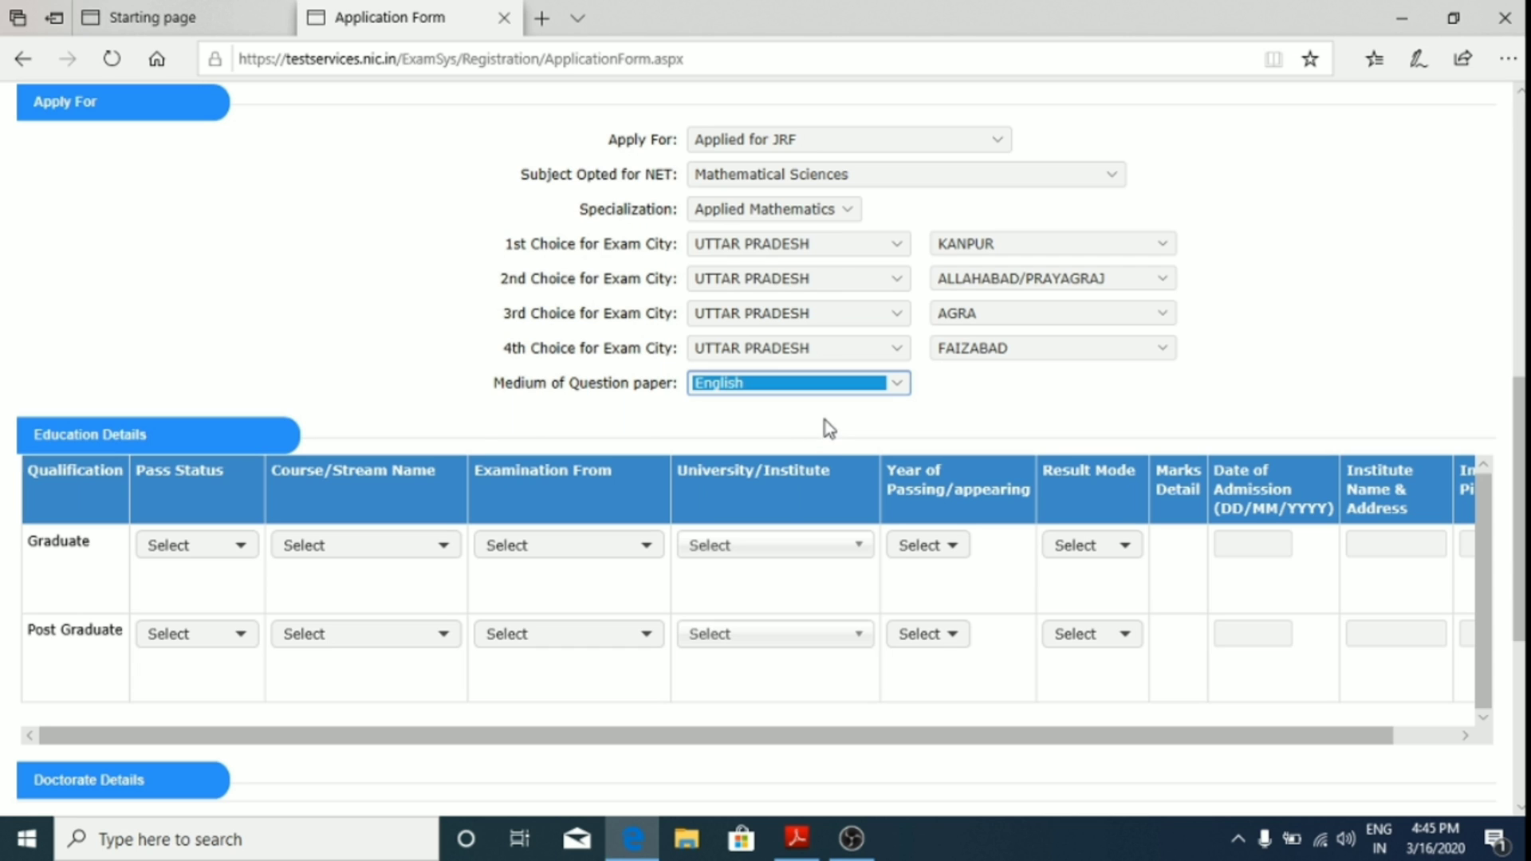
Step: Fill the Graduate row with Passed, B.Sc. (Hons.) and examination from India
scroll(923, 402, "down", 1)
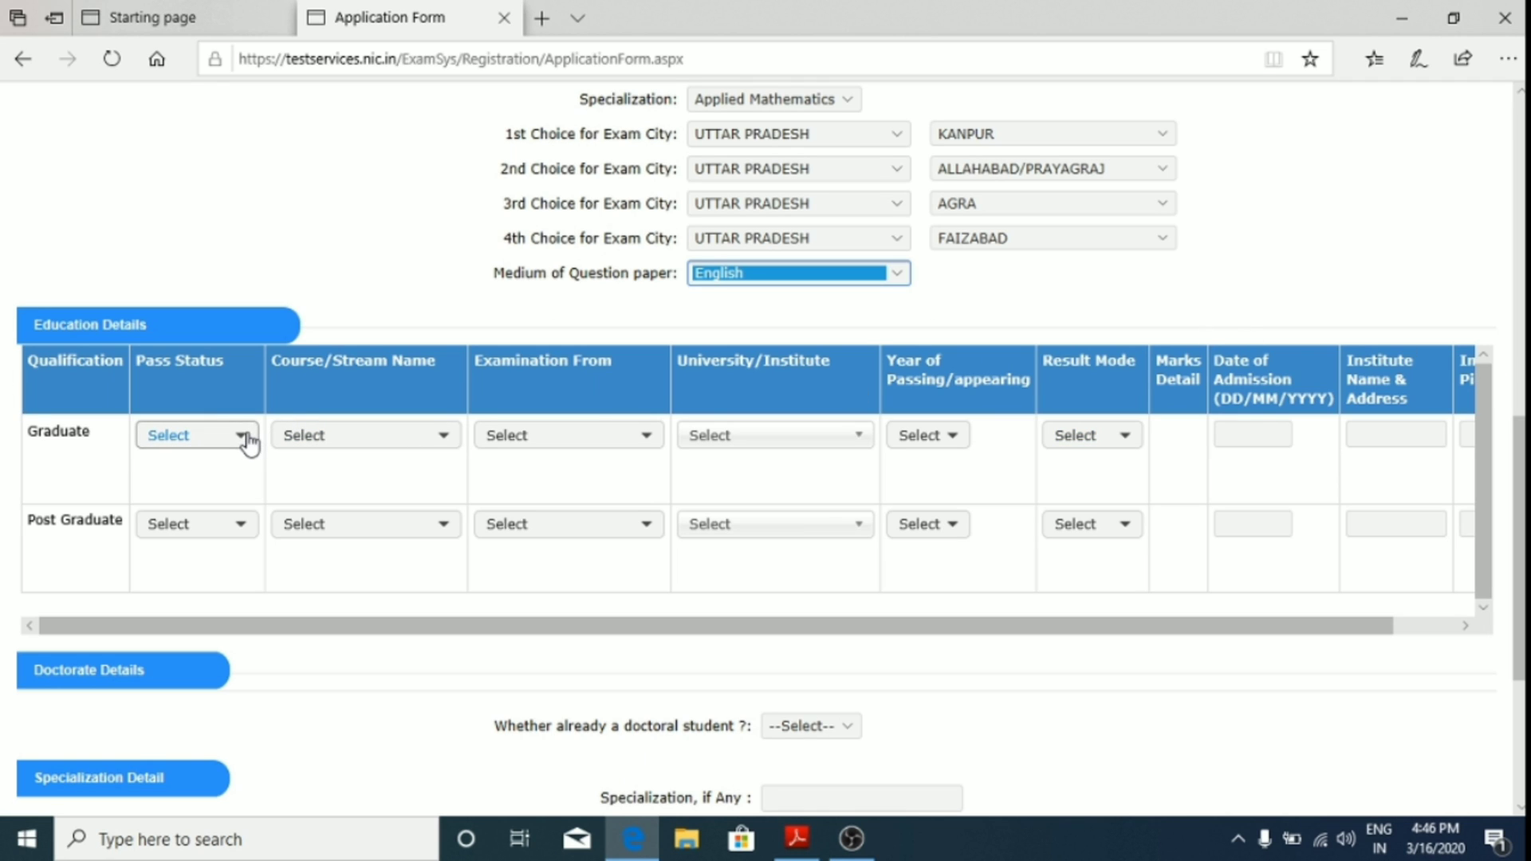
left_click(181, 440)
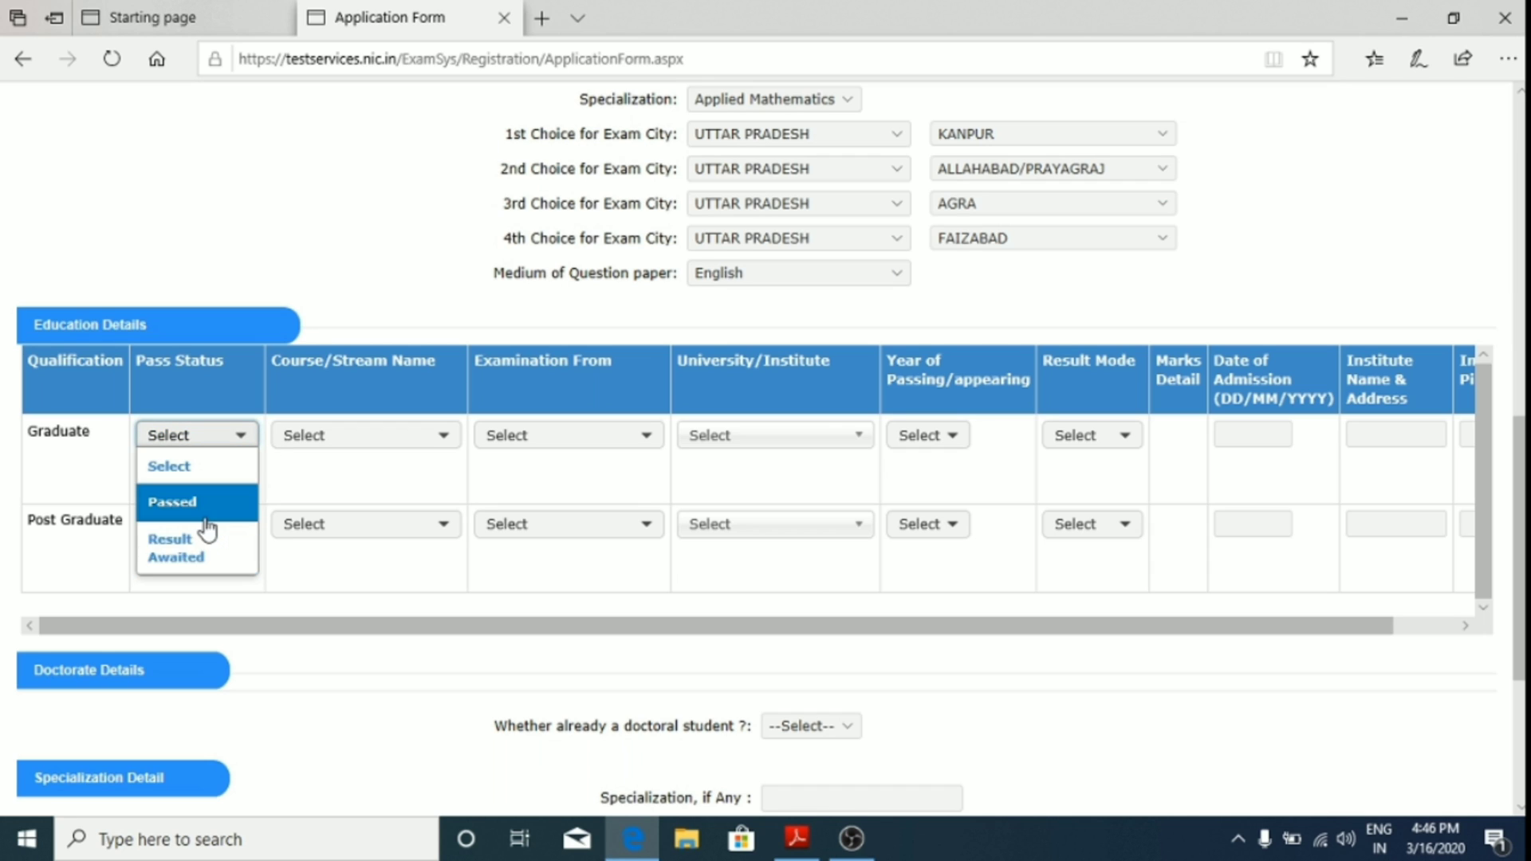
left_click(205, 510)
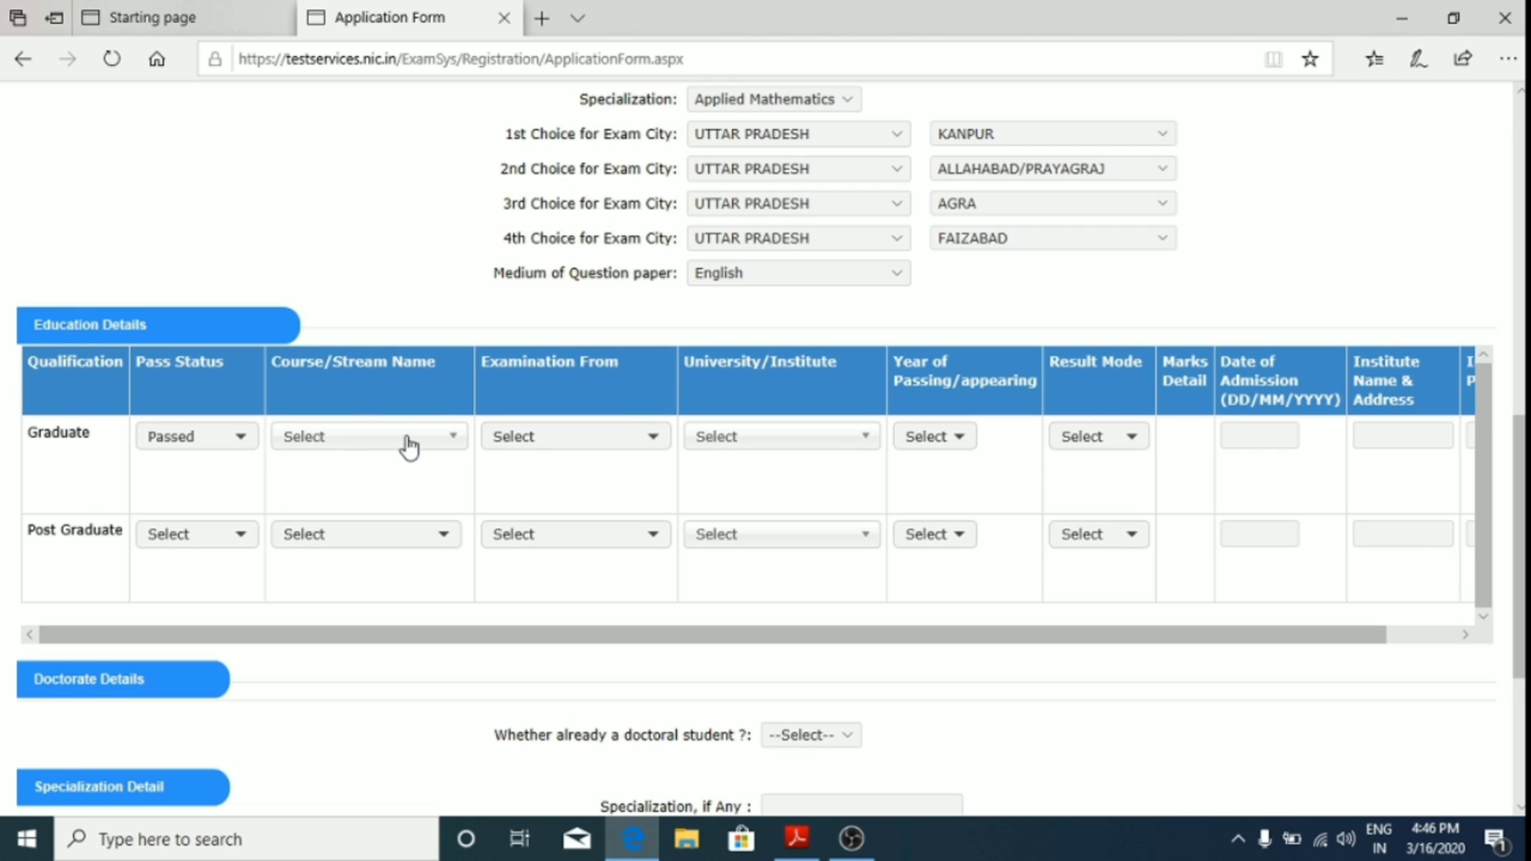
left_click(374, 438)
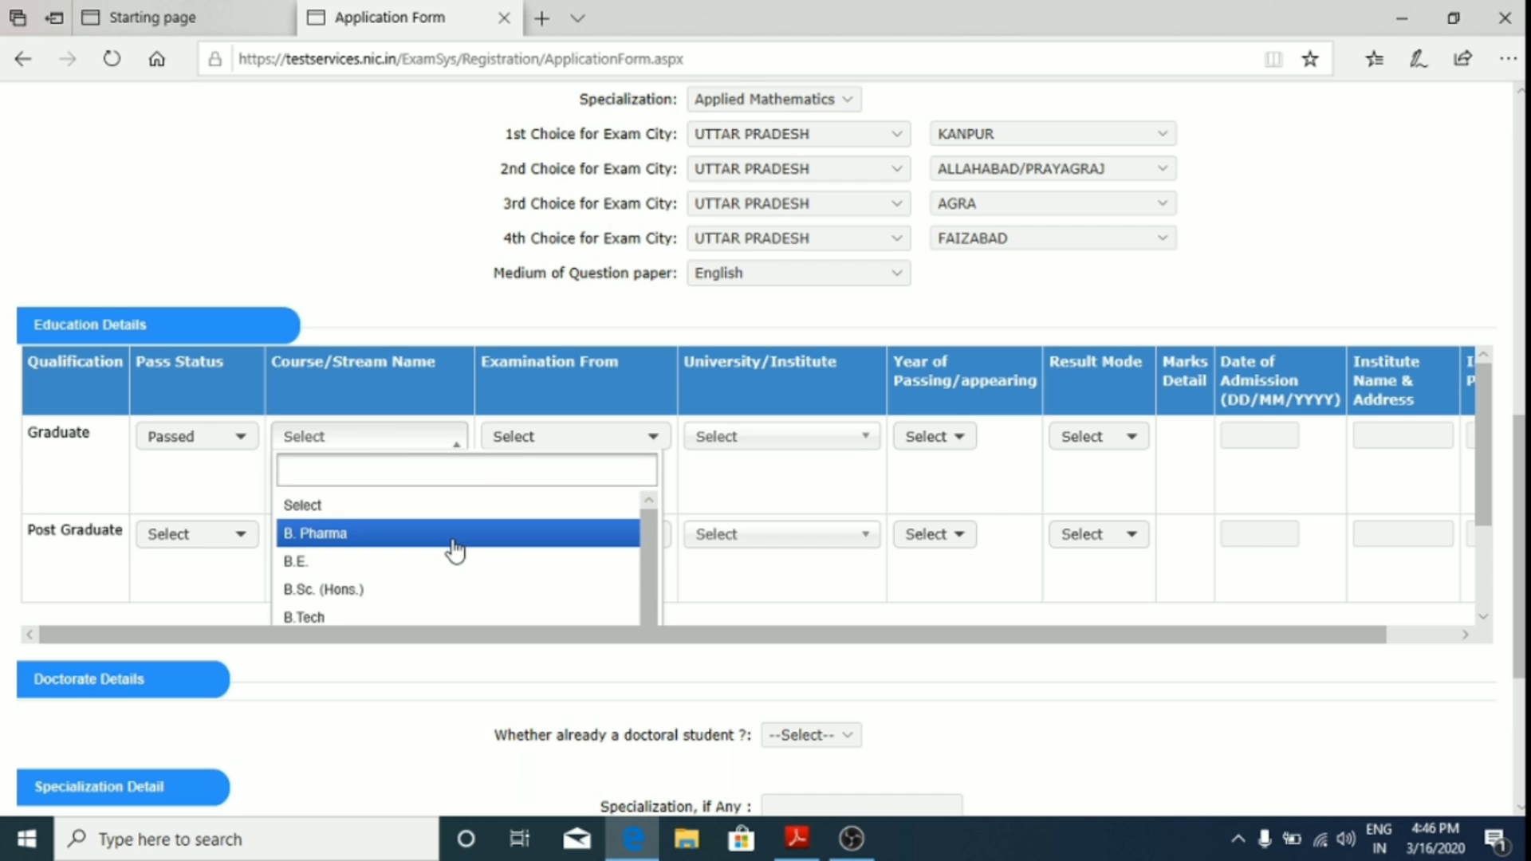
scroll(452, 551, "down", 1)
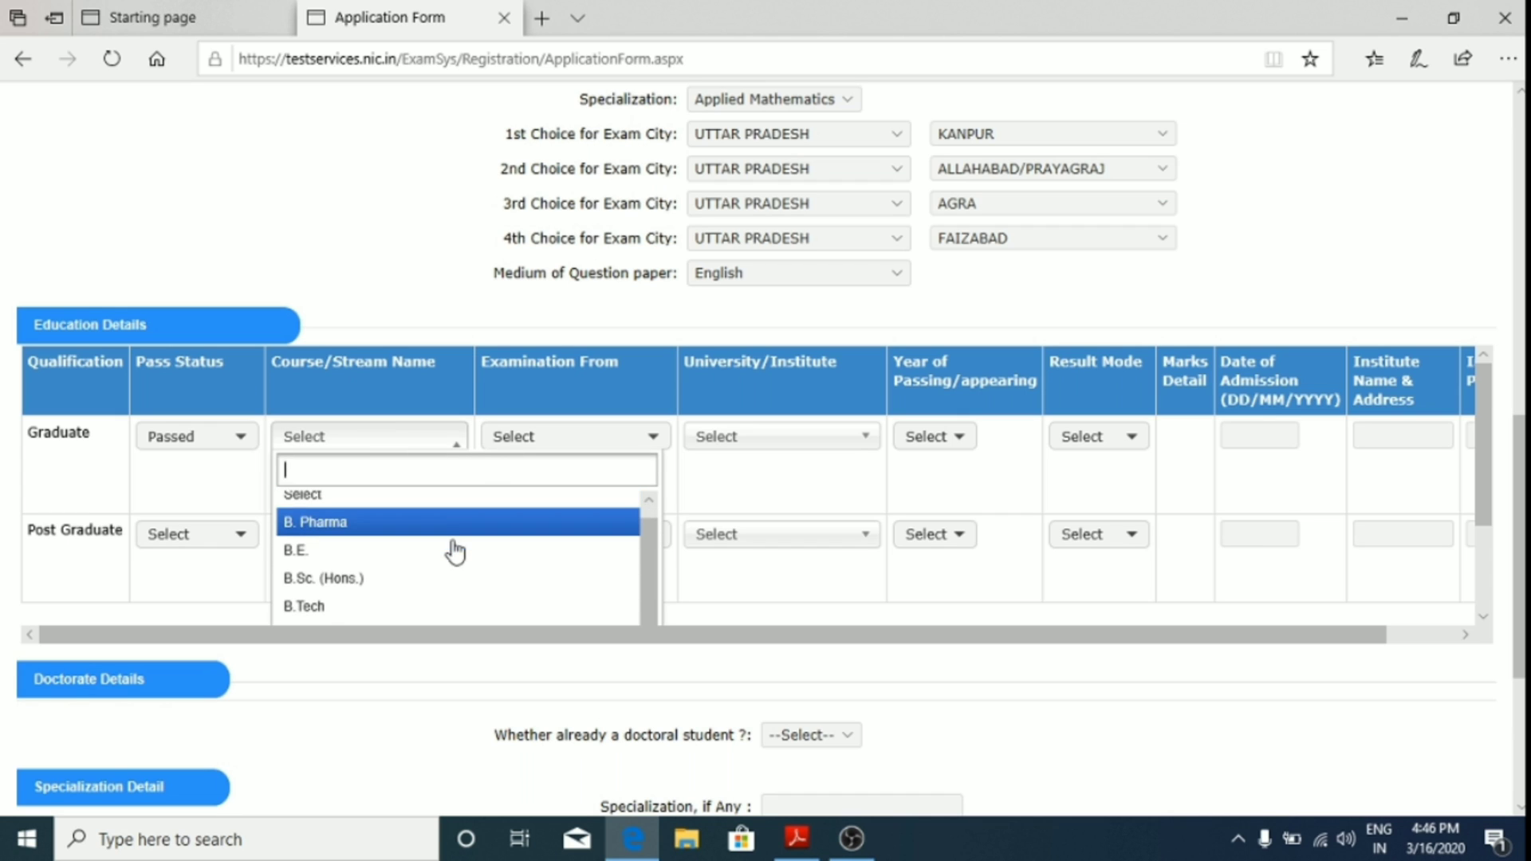
left_click(408, 590)
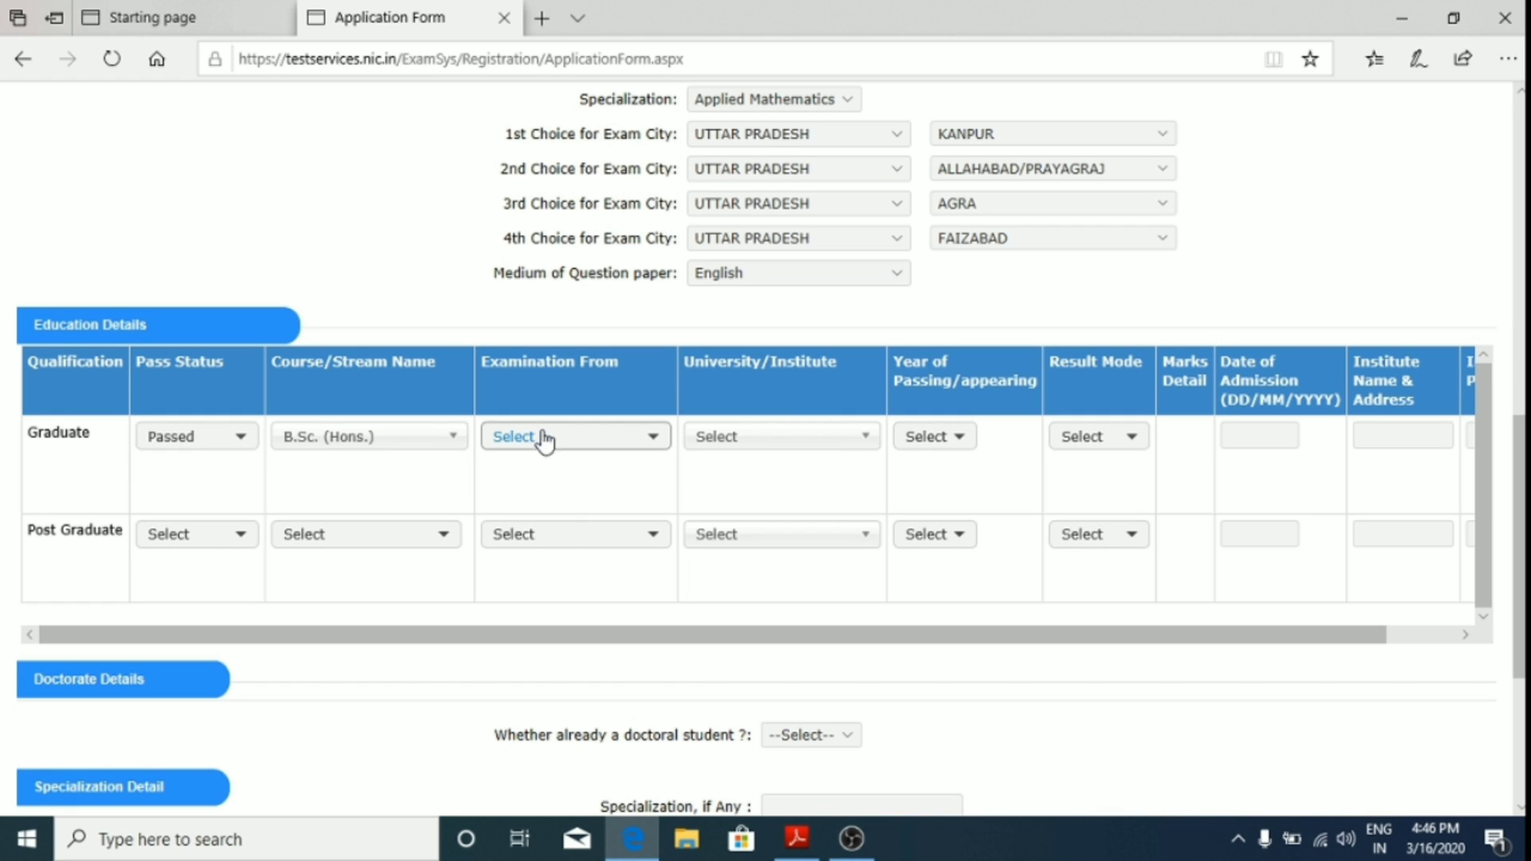
left_click(573, 439)
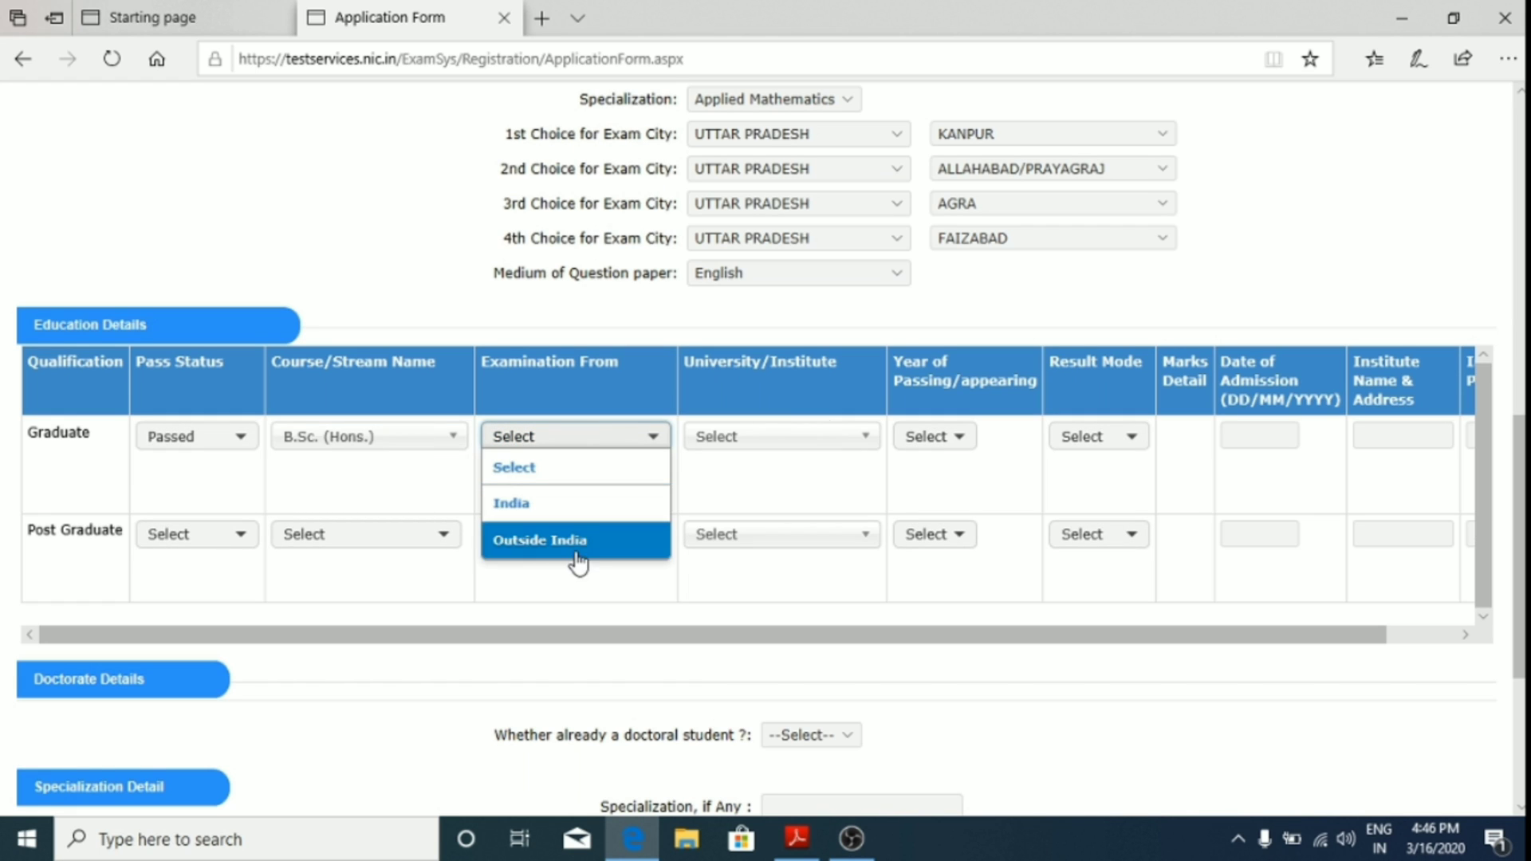
left_click(571, 506)
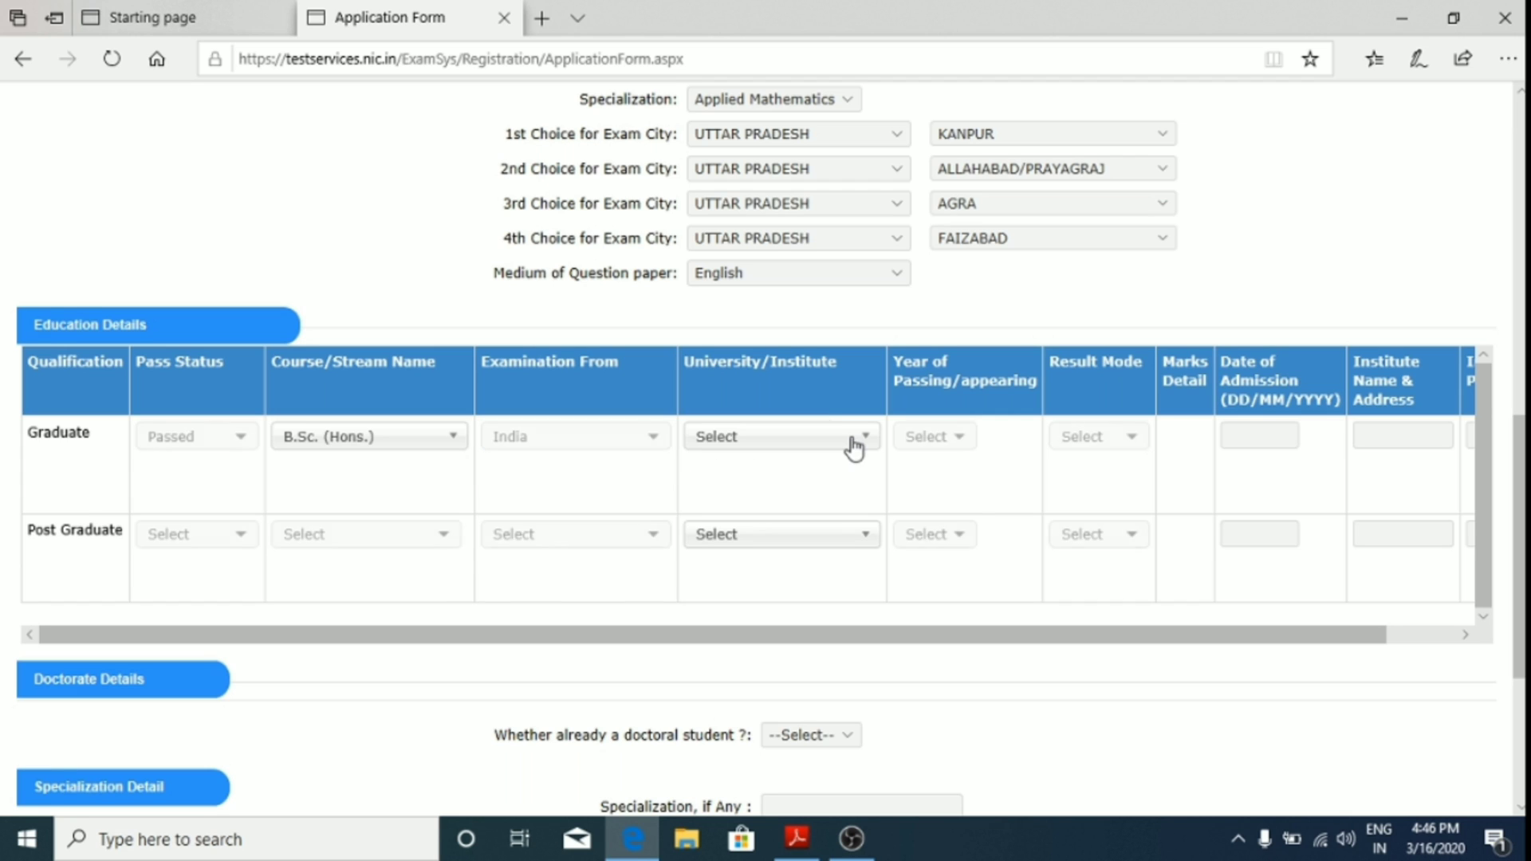
Step: Search 'kan' and select Chatrapati Shahuji Maharaj Kanpur University as the Graduate university
left_click(847, 441)
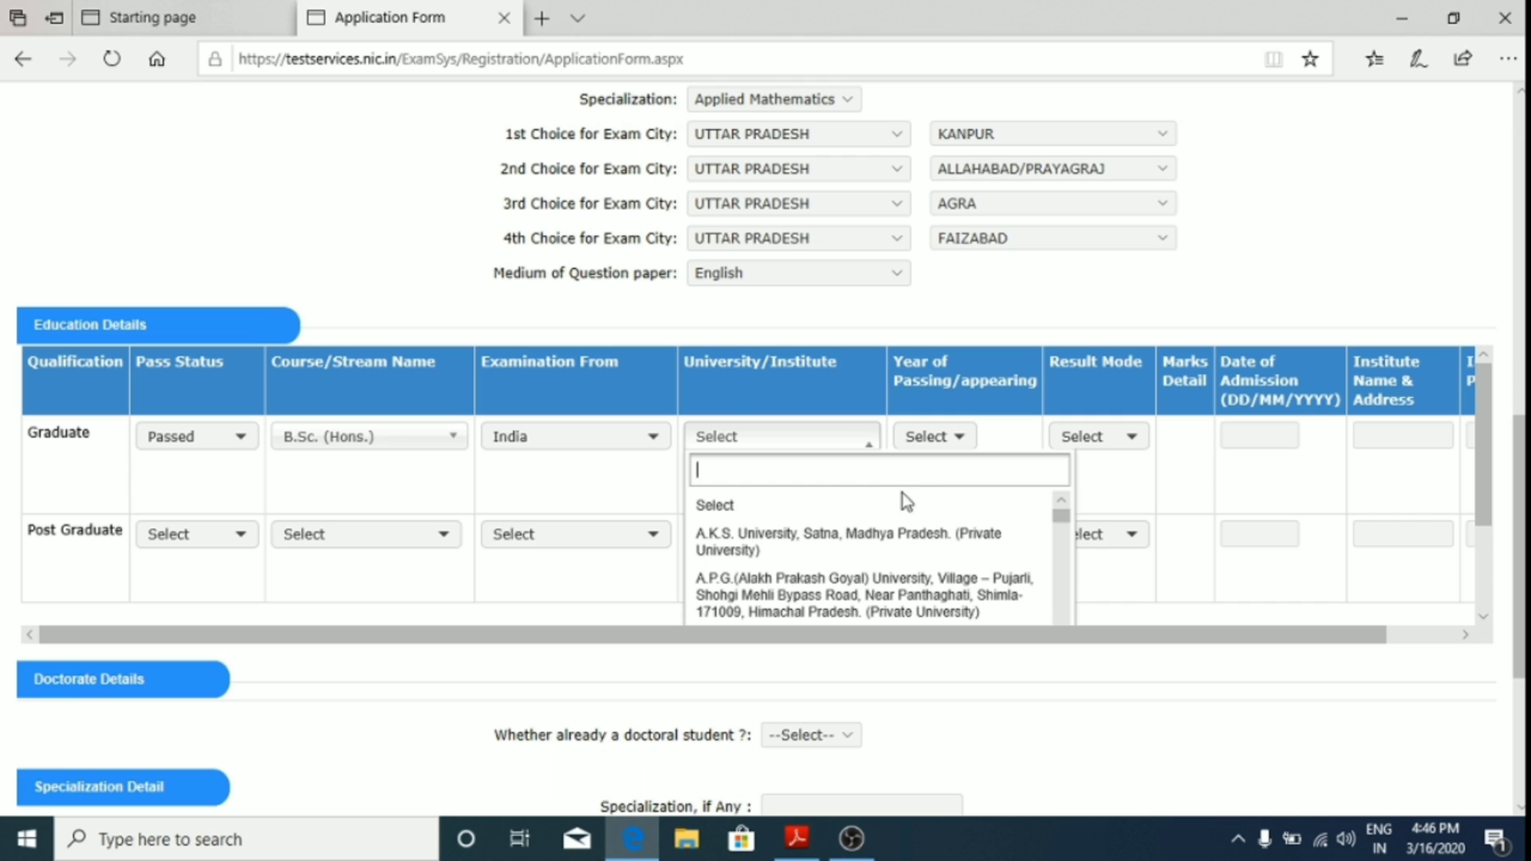
type("cs")
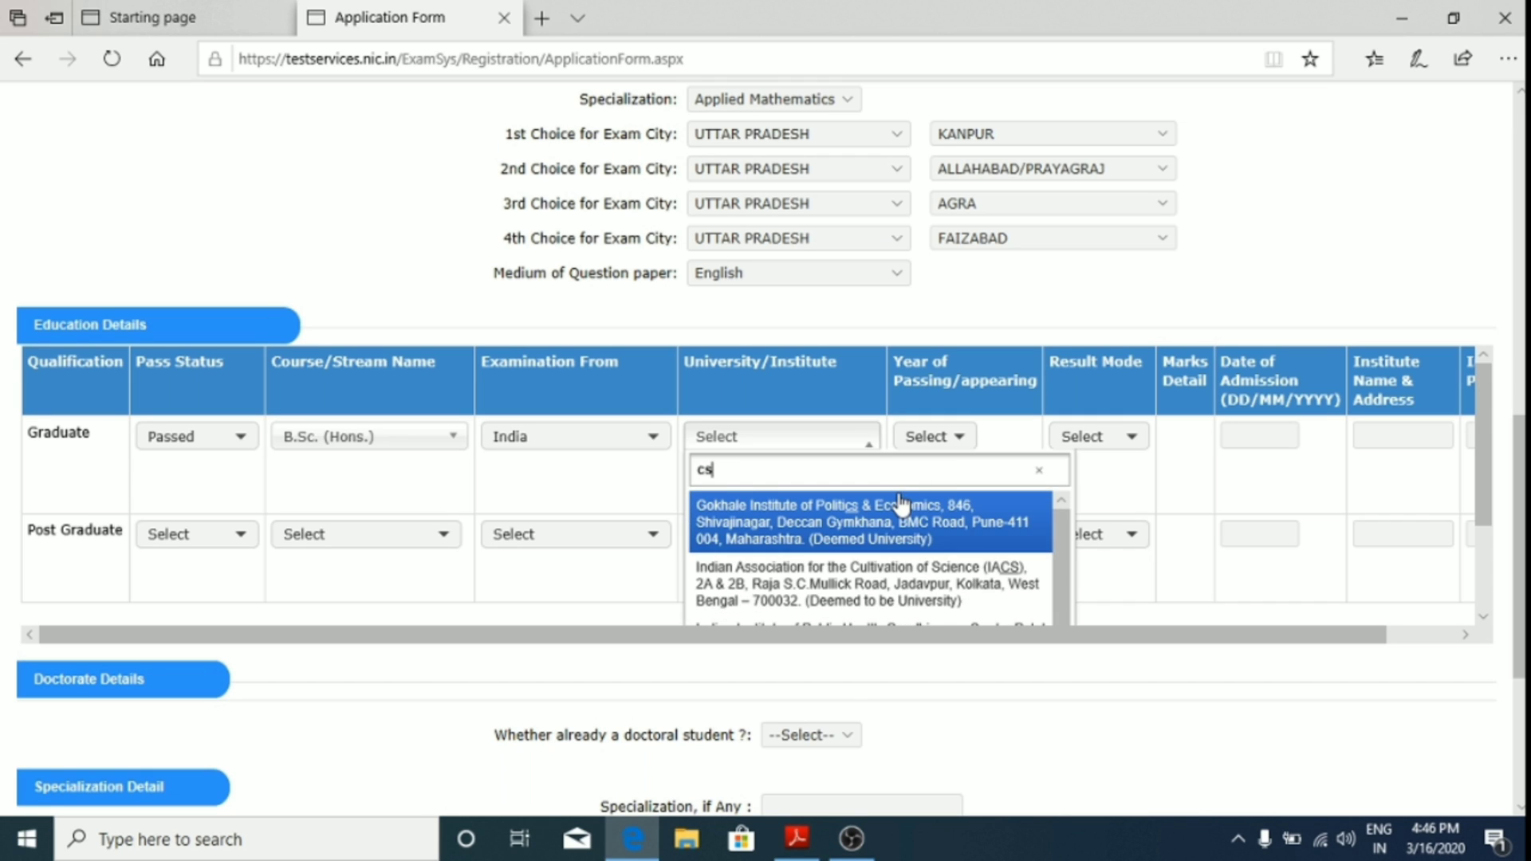
type("j")
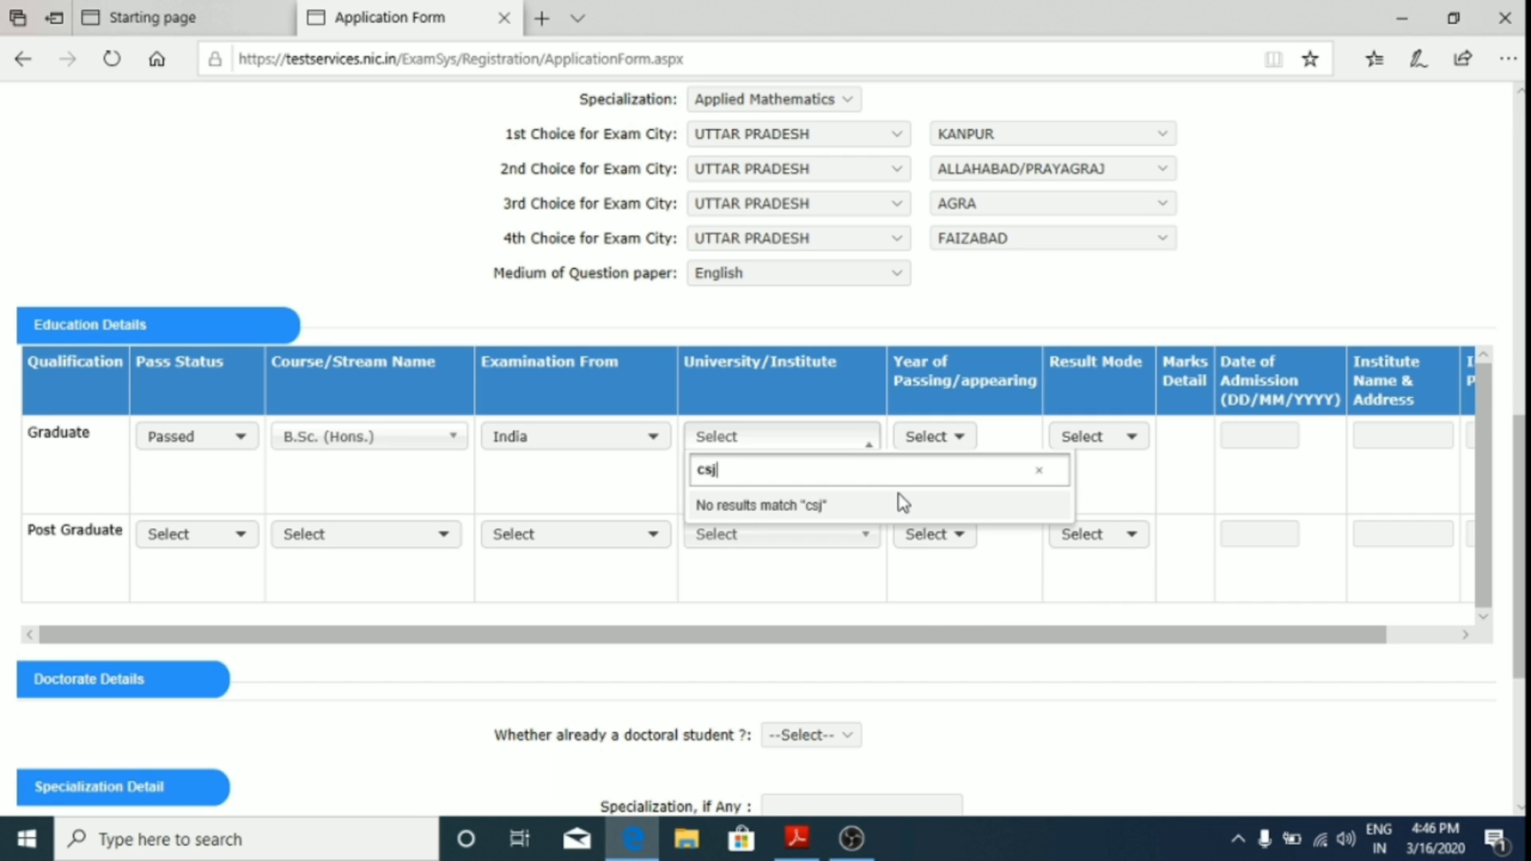
key("BackSpace")
key("BackSpace")
key("BackSpace")
type("k")
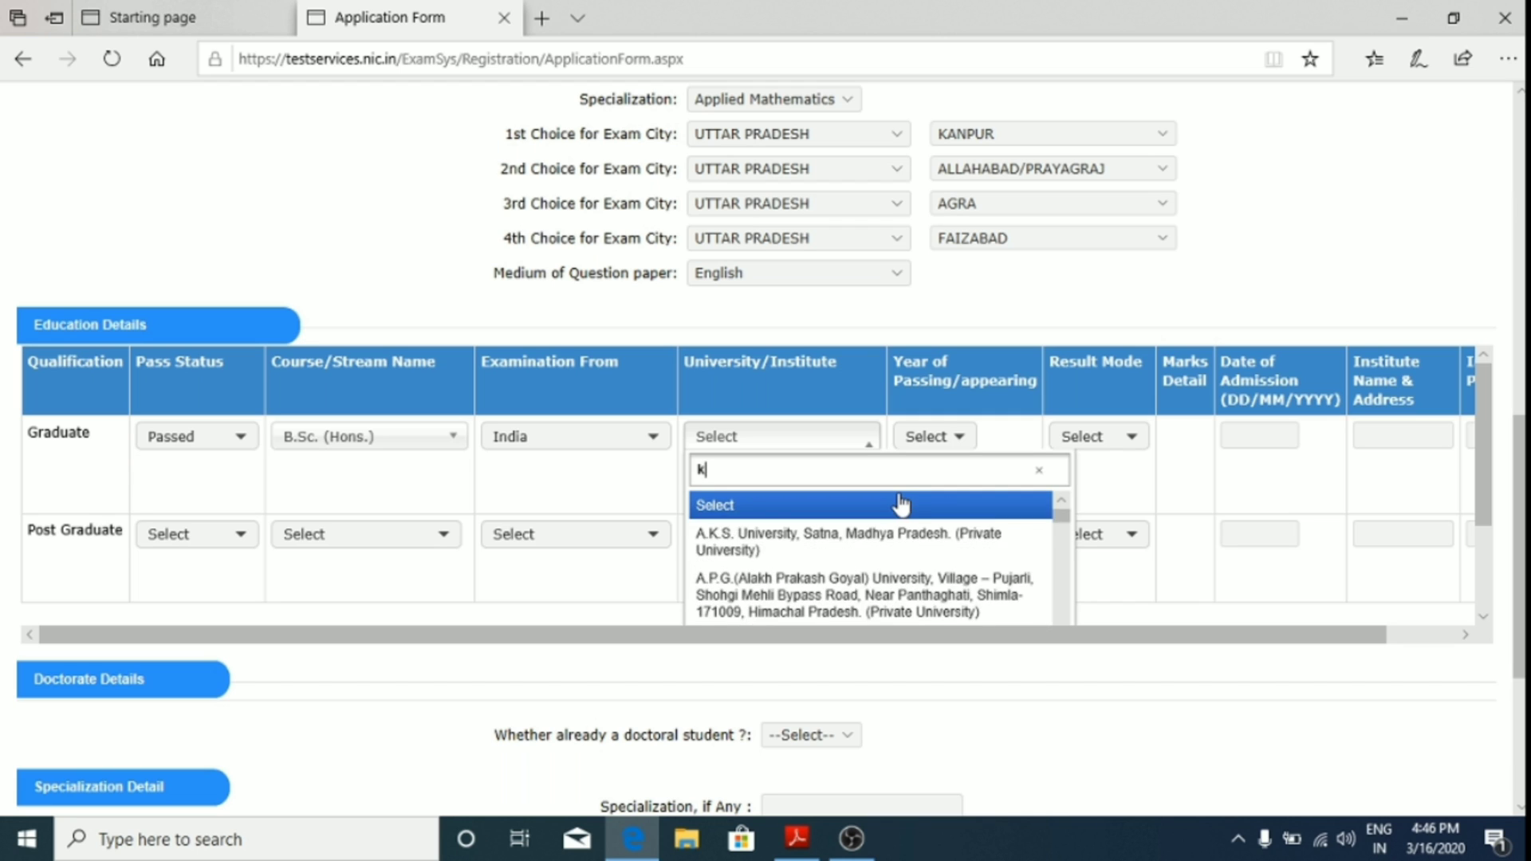
type("anpur")
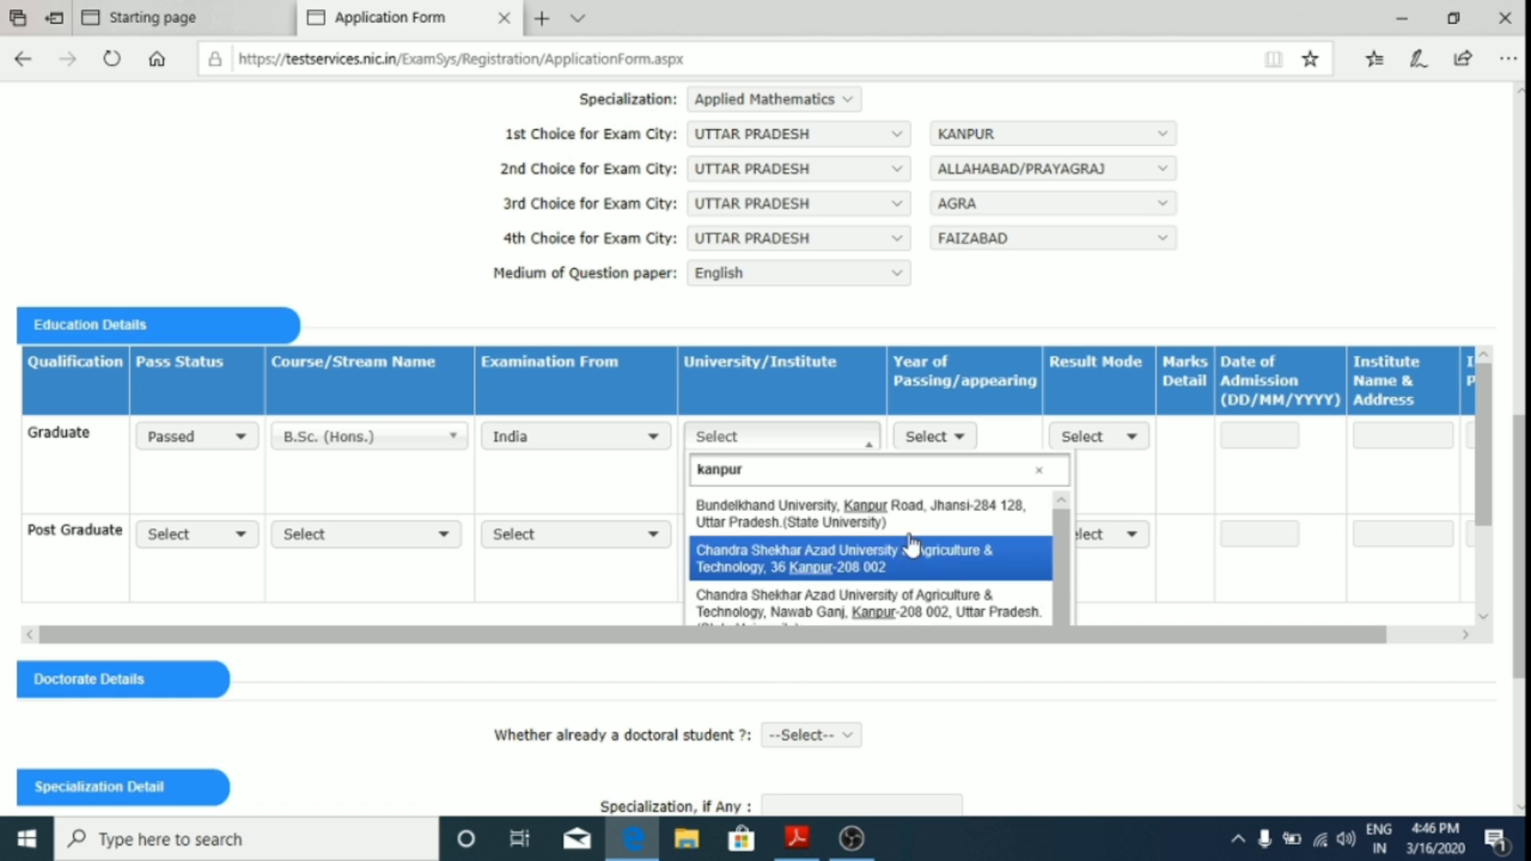
scroll(949, 524, "down", 2)
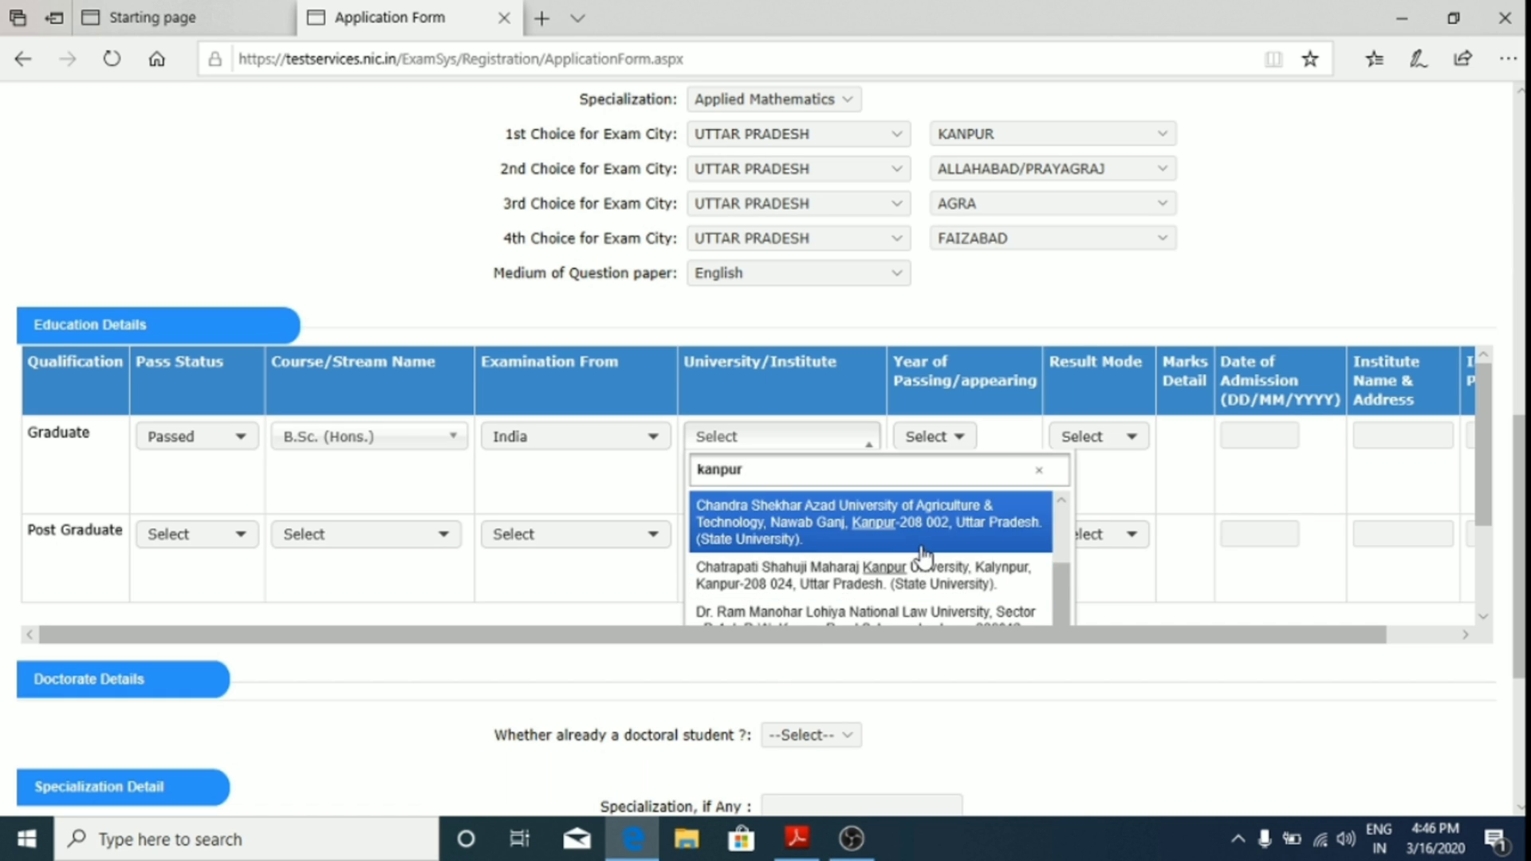
left_click(888, 581)
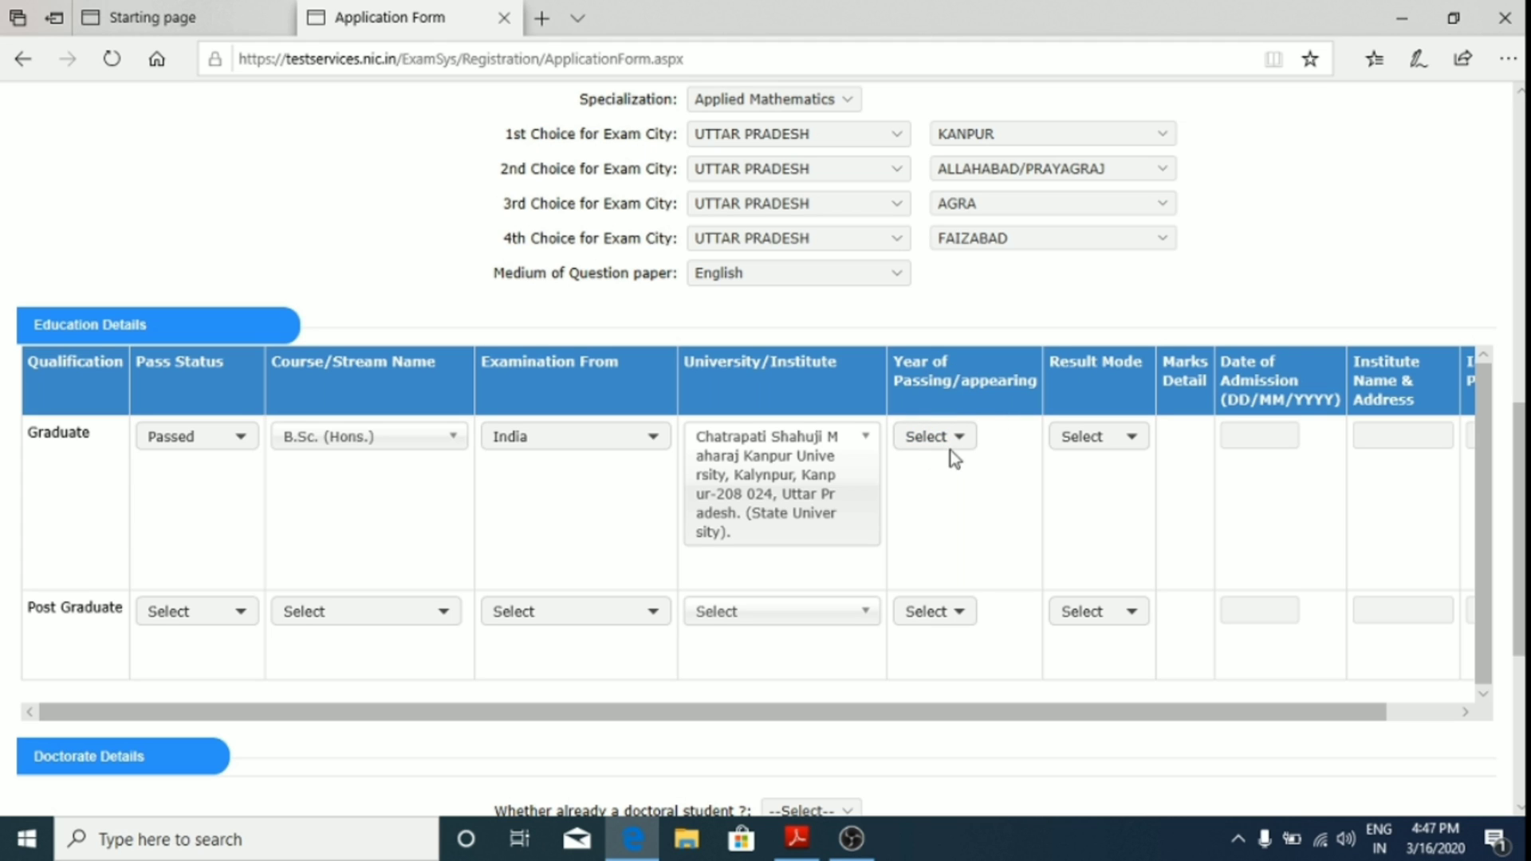
left_click(946, 440)
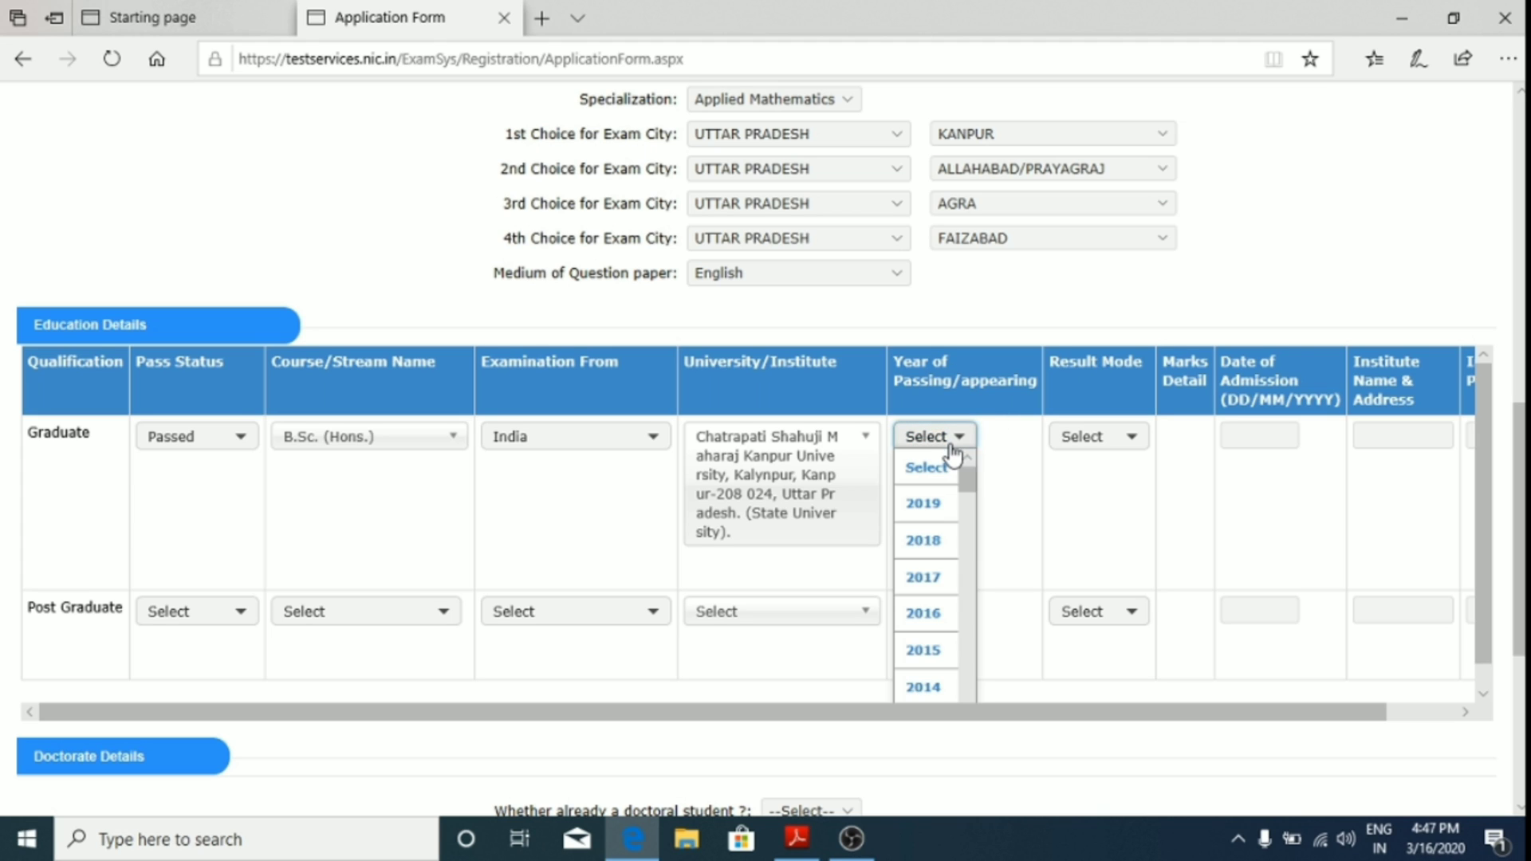
Step: Set the graduation passing year to 2015 with Percentage result mode
left_click(941, 659)
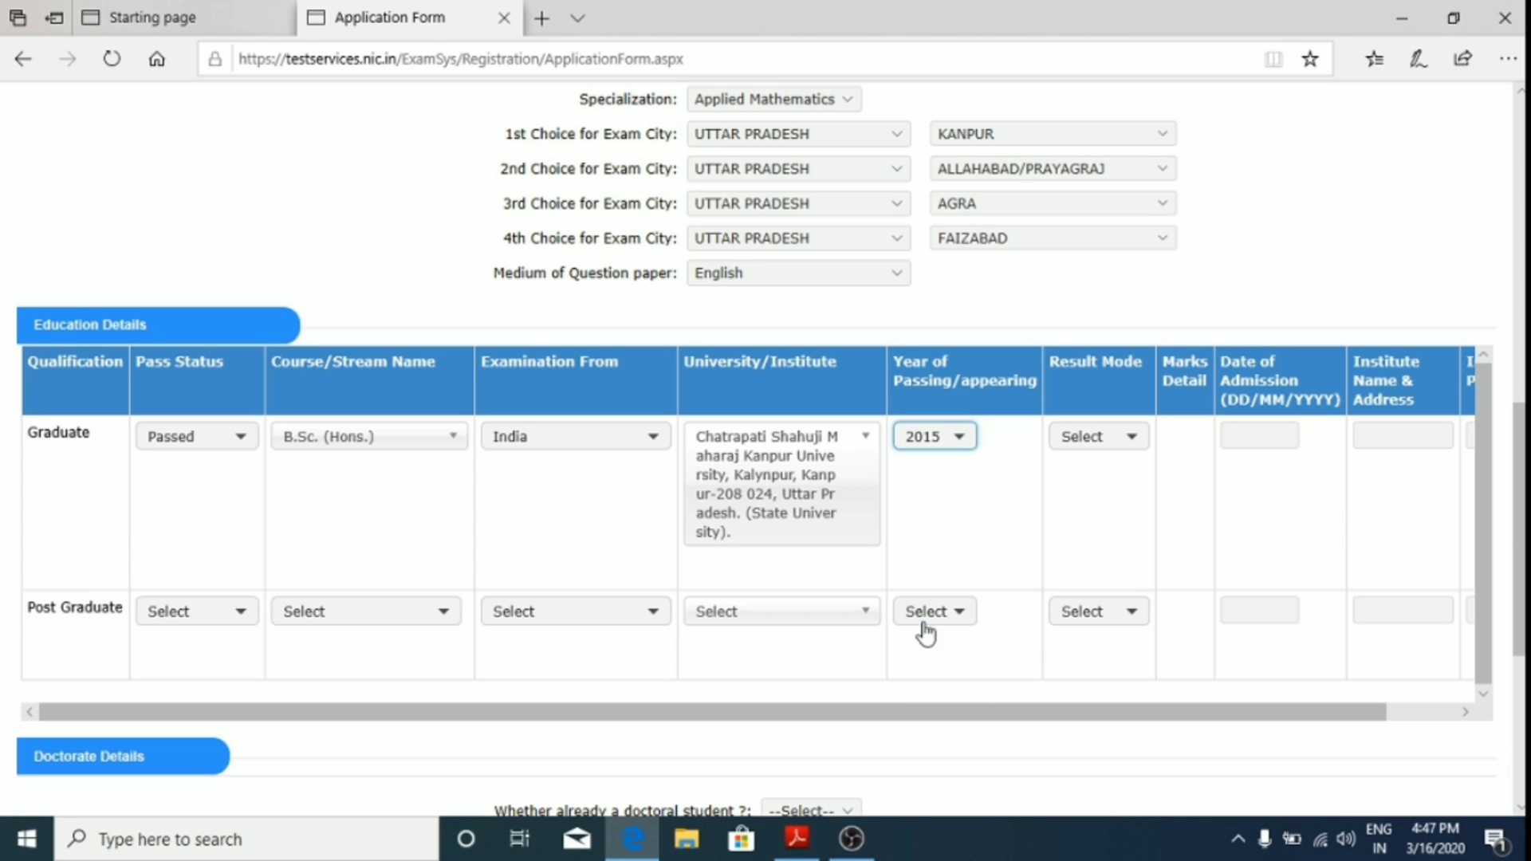
left_click(1122, 447)
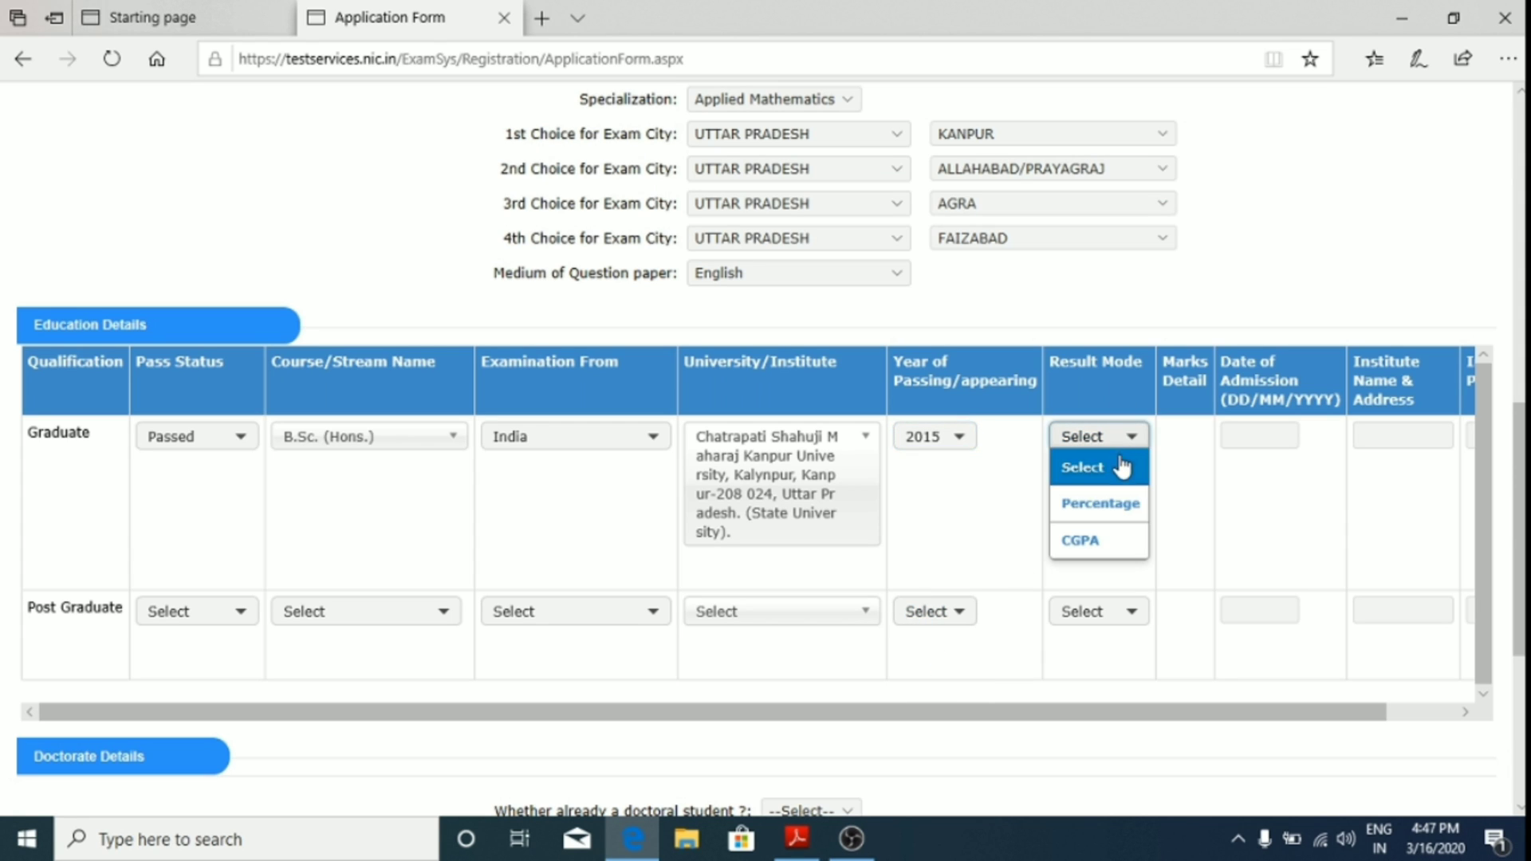
left_click(1105, 514)
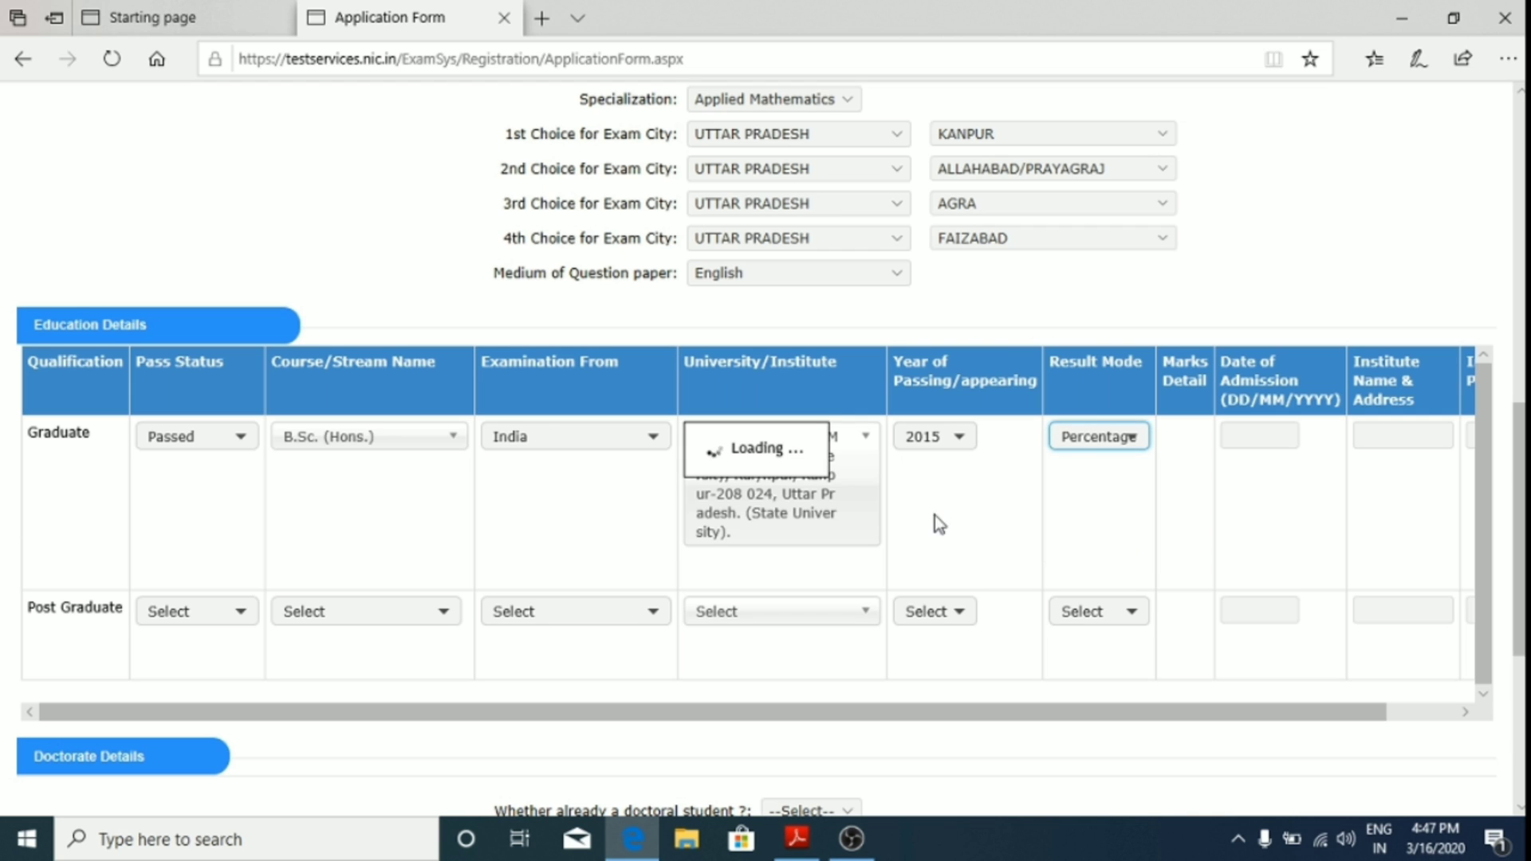
left_click(1084, 443)
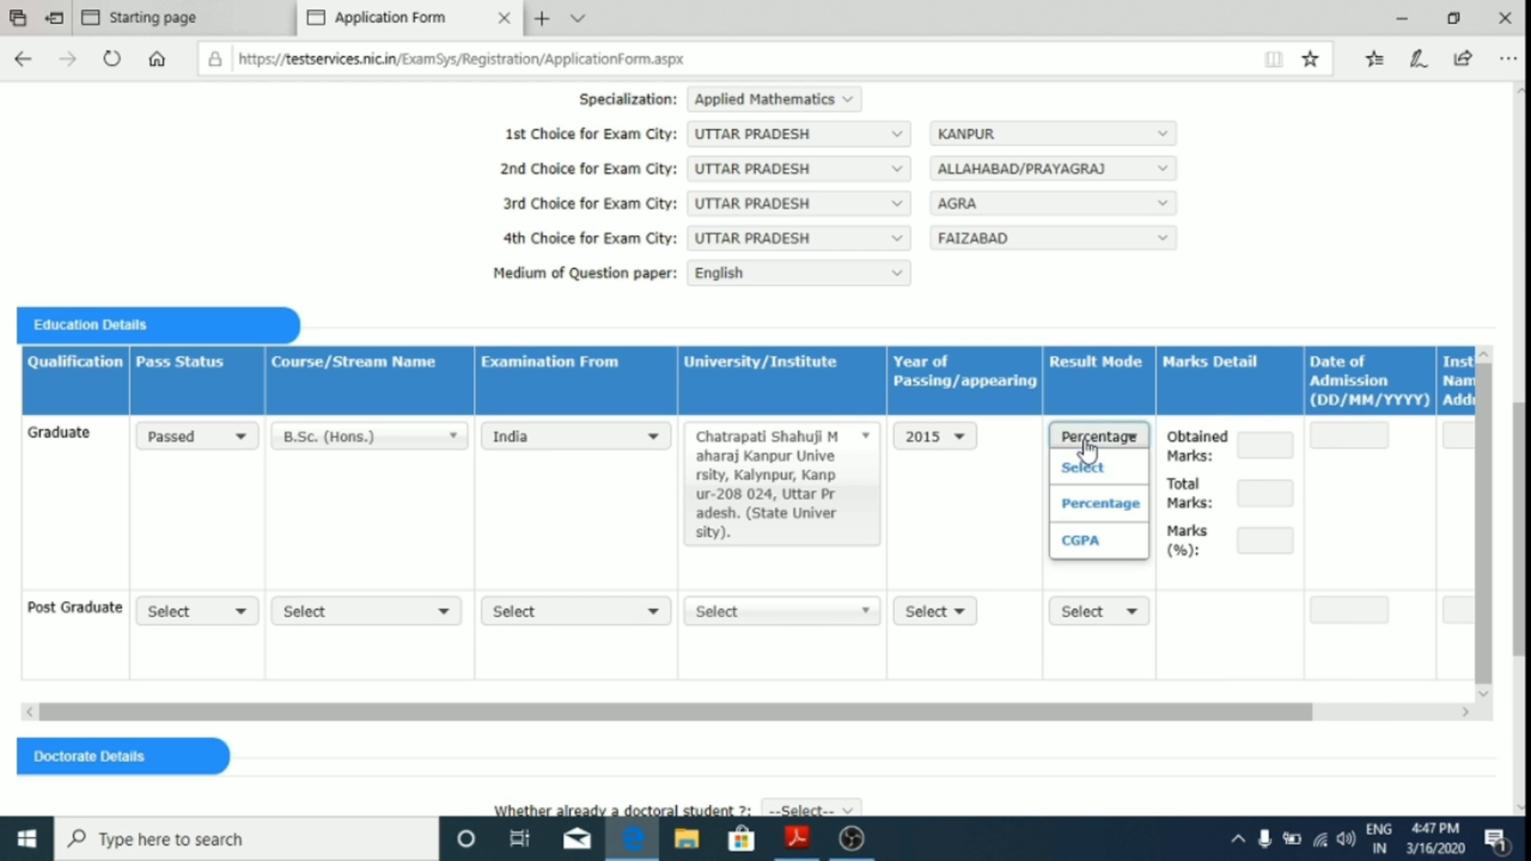
left_click(1105, 514)
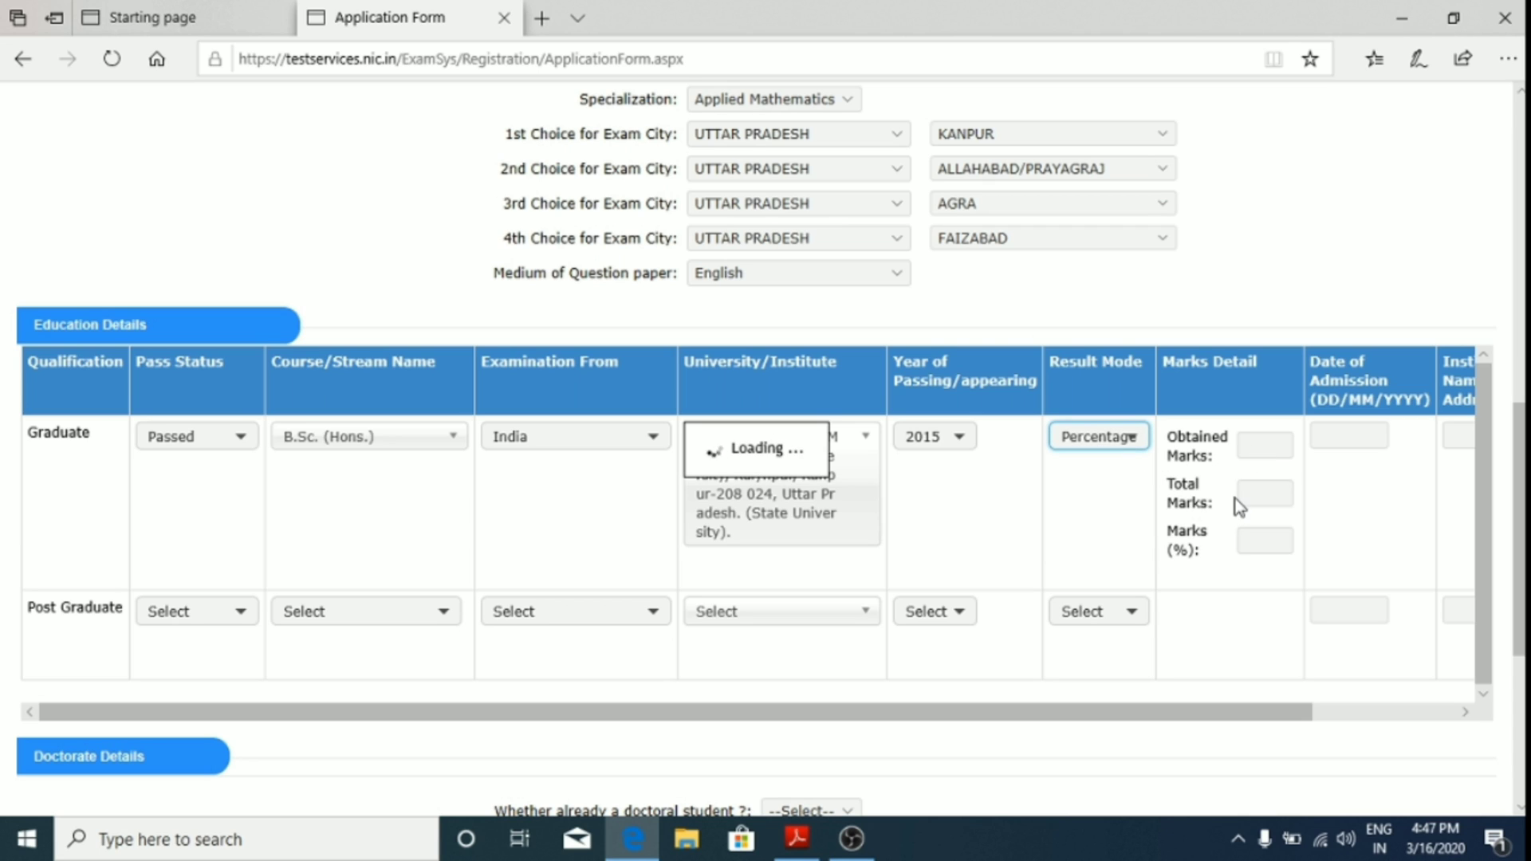
Step: Enter 1280 obtained out of 1600 total marks, giving 80.0 percent
left_click(1261, 444)
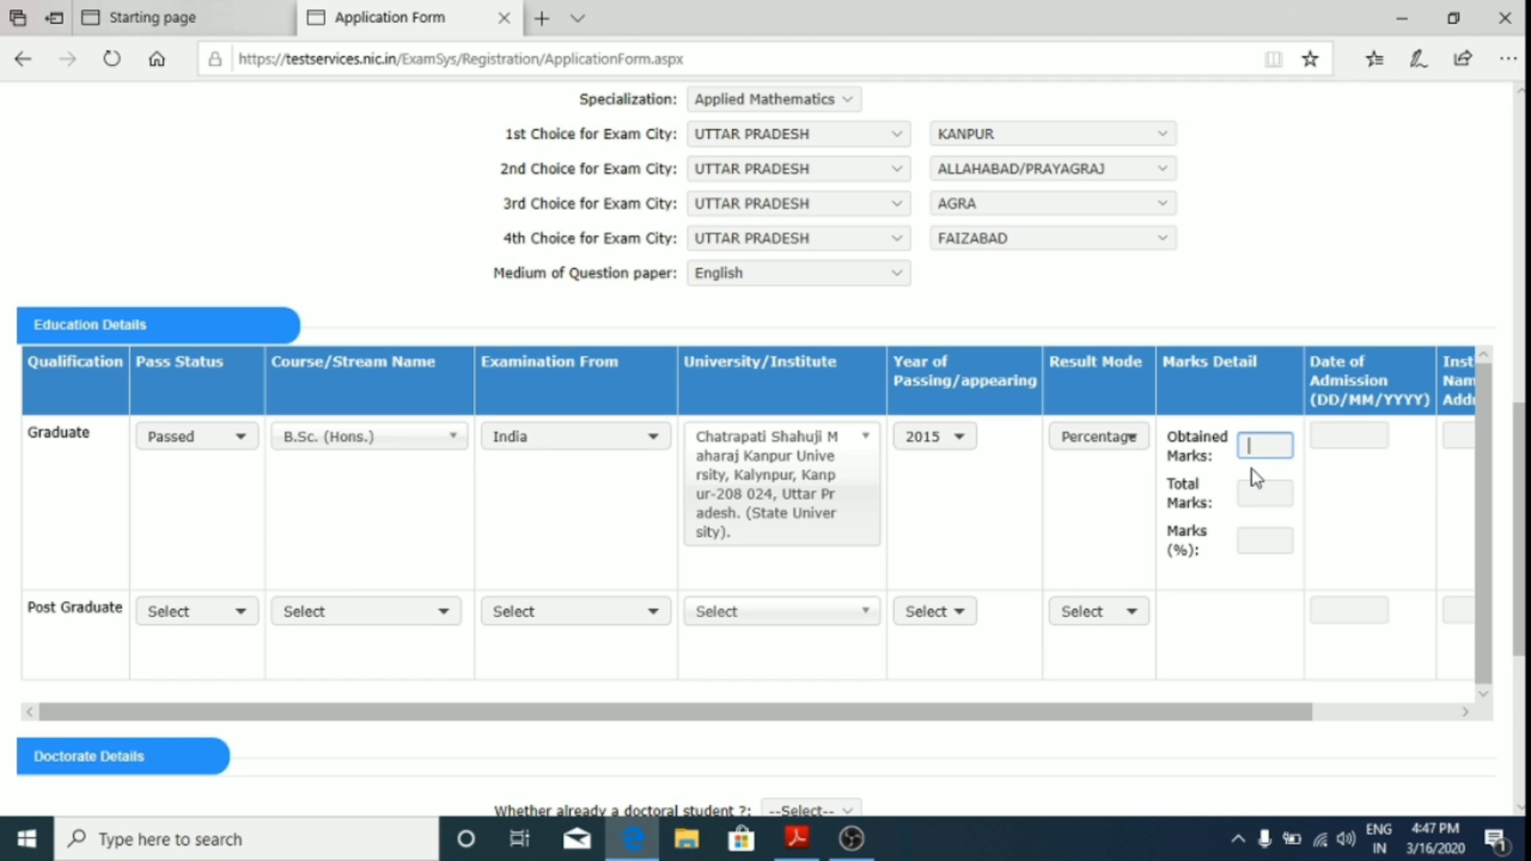
type("1280")
left_click(1269, 492)
type("1600")
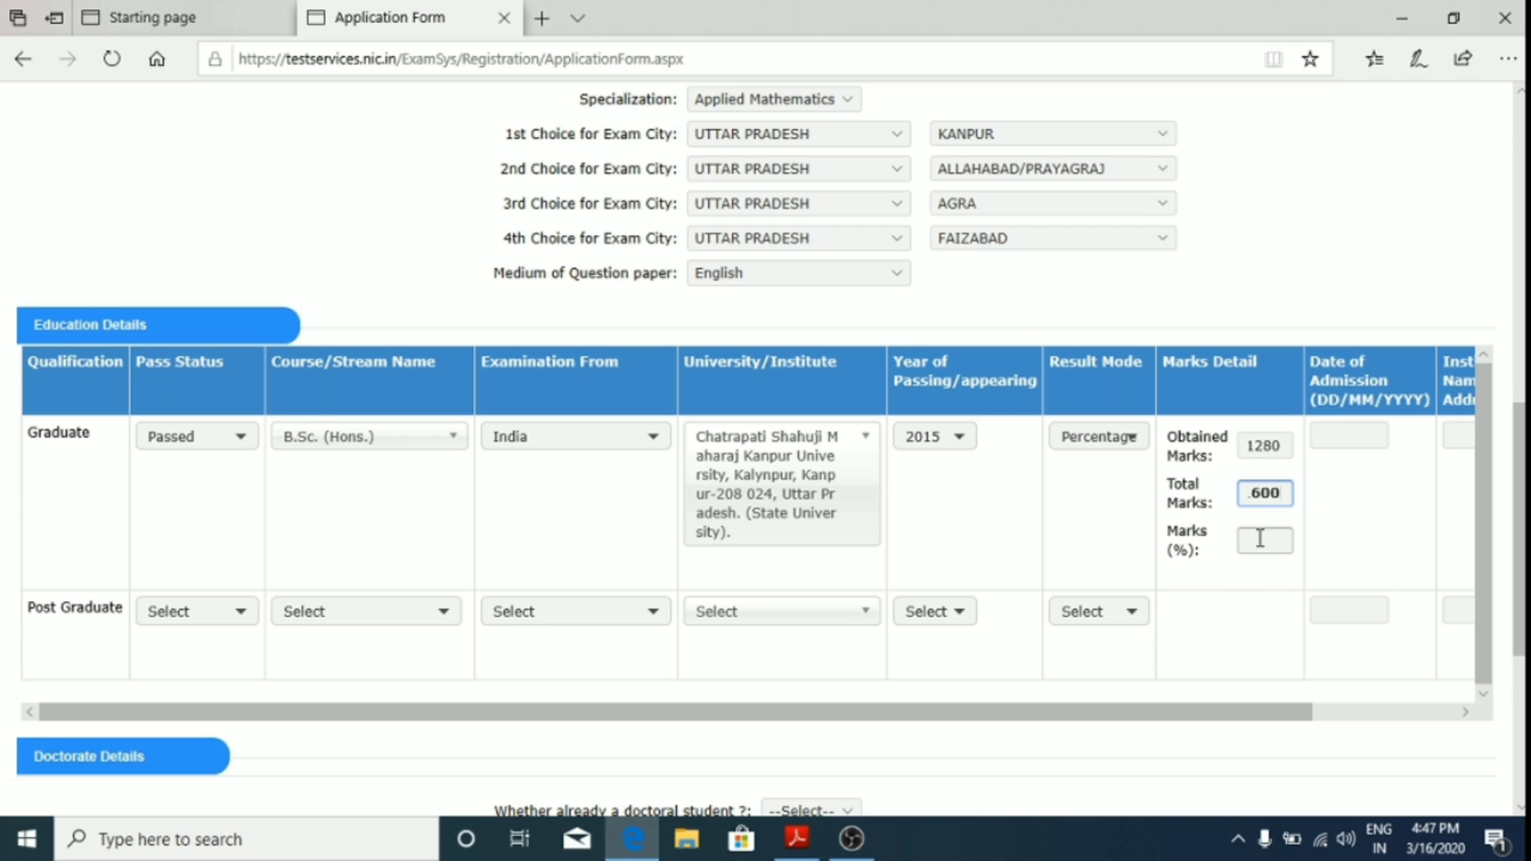
left_click(1259, 538)
left_click(1382, 429)
Step: Enter 07/07/2014 as the graduation date of admission
left_click(1472, 716)
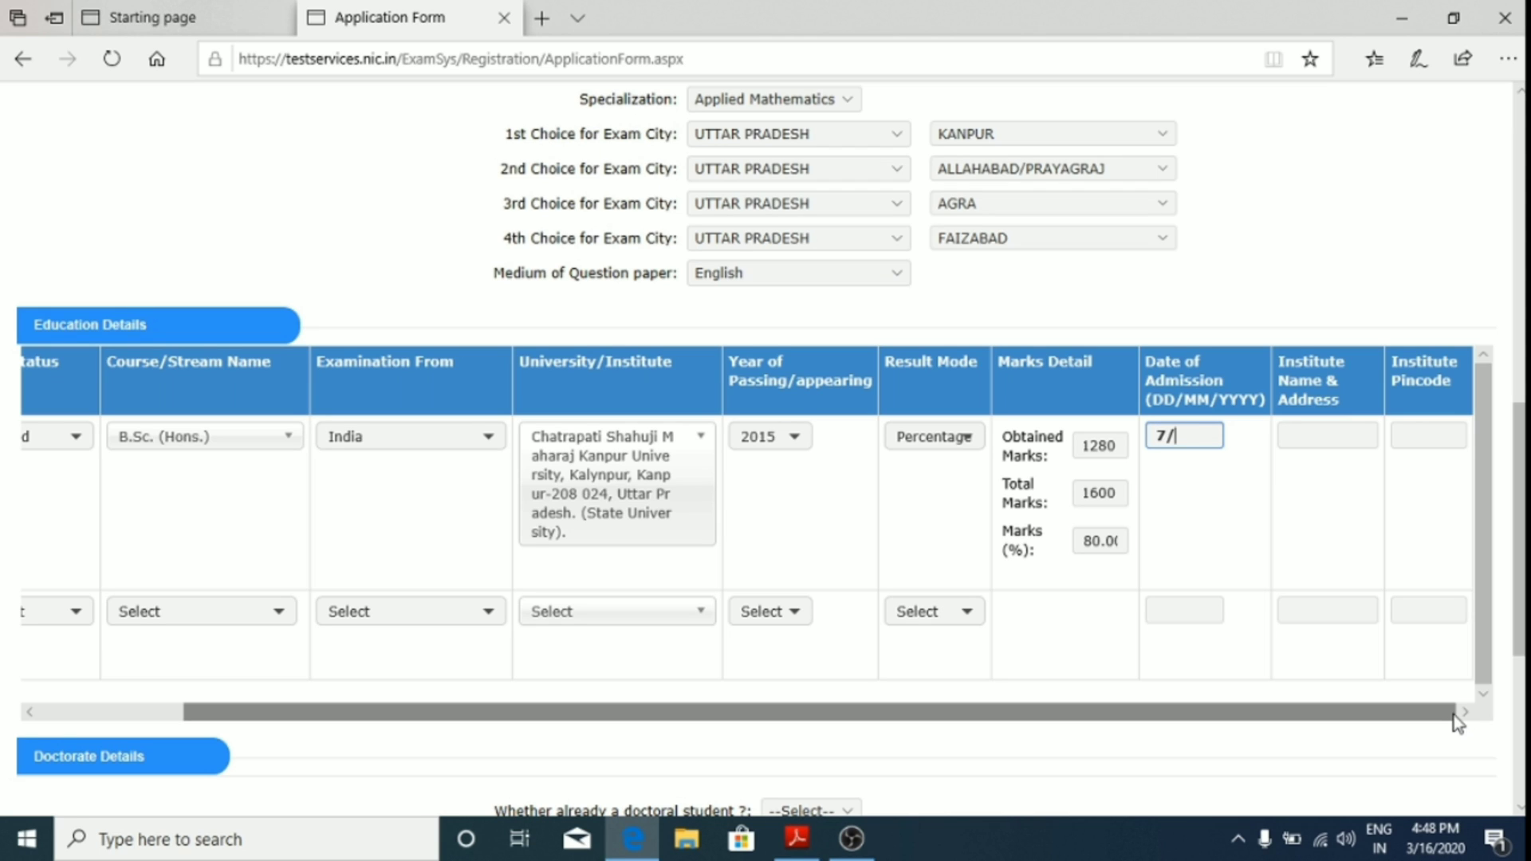
key("BackSpace")
key("BackSpace")
type("07/07")
type("2014")
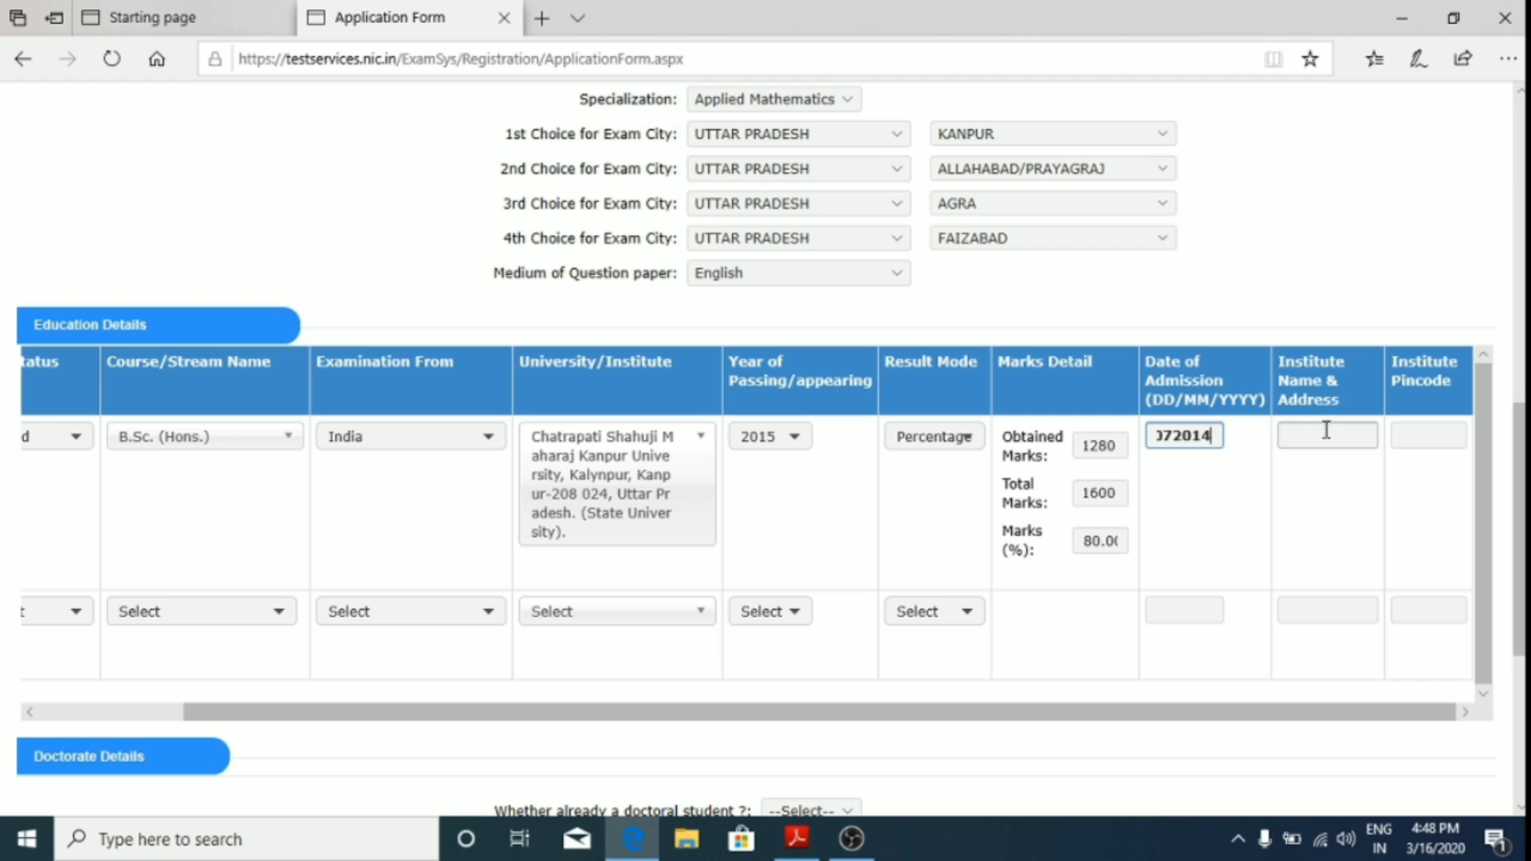
key("Left")
key("Left")
key("Left")
key("Left")
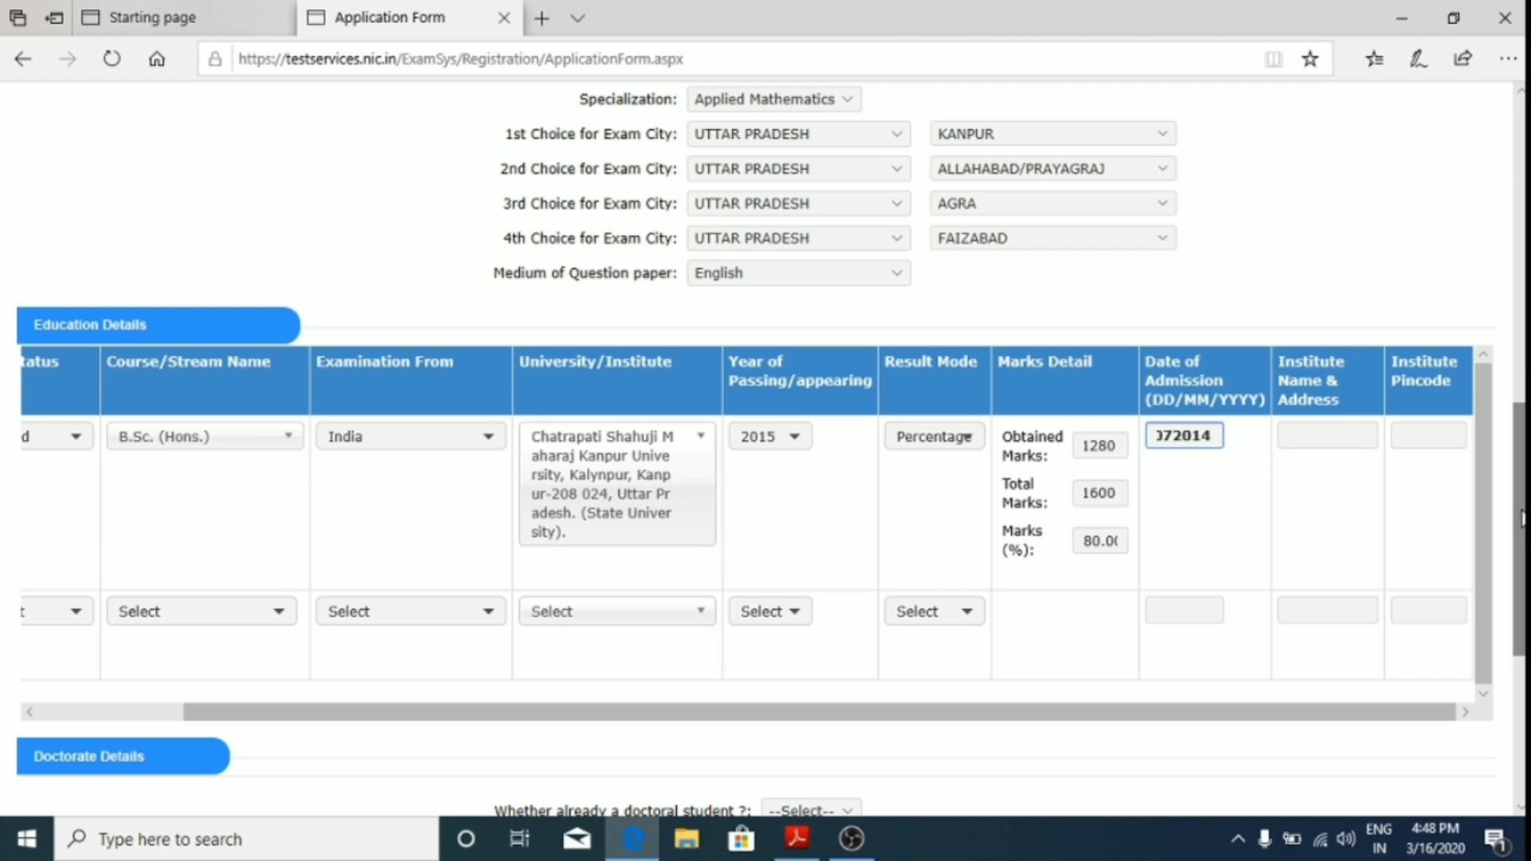
type("/")
Step: Fill the graduate institute as 'ch.ch college' with institute pincode 208001
left_click(1326, 436)
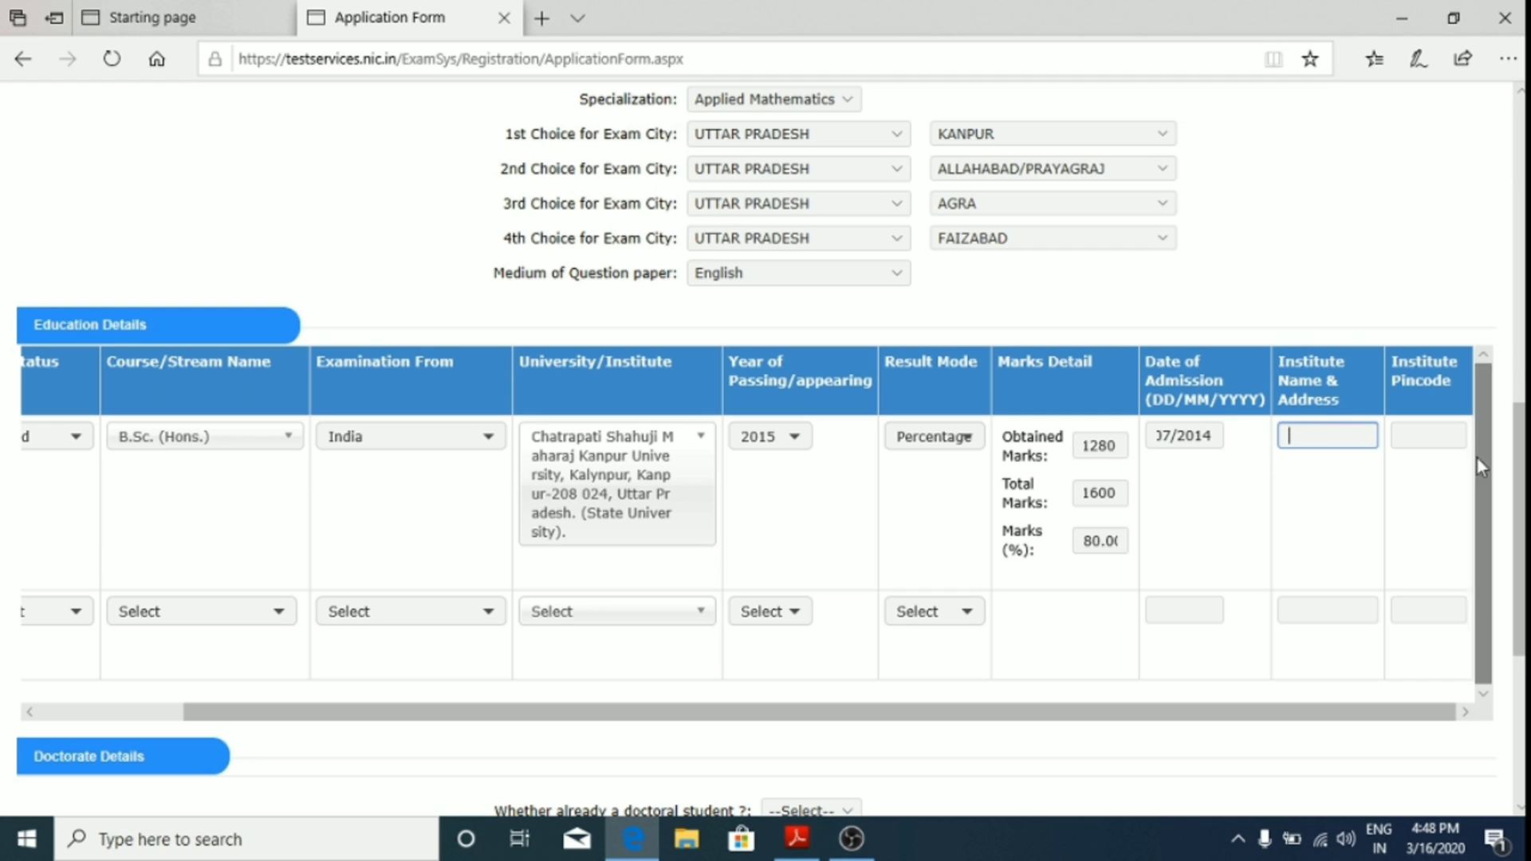
type("ch")
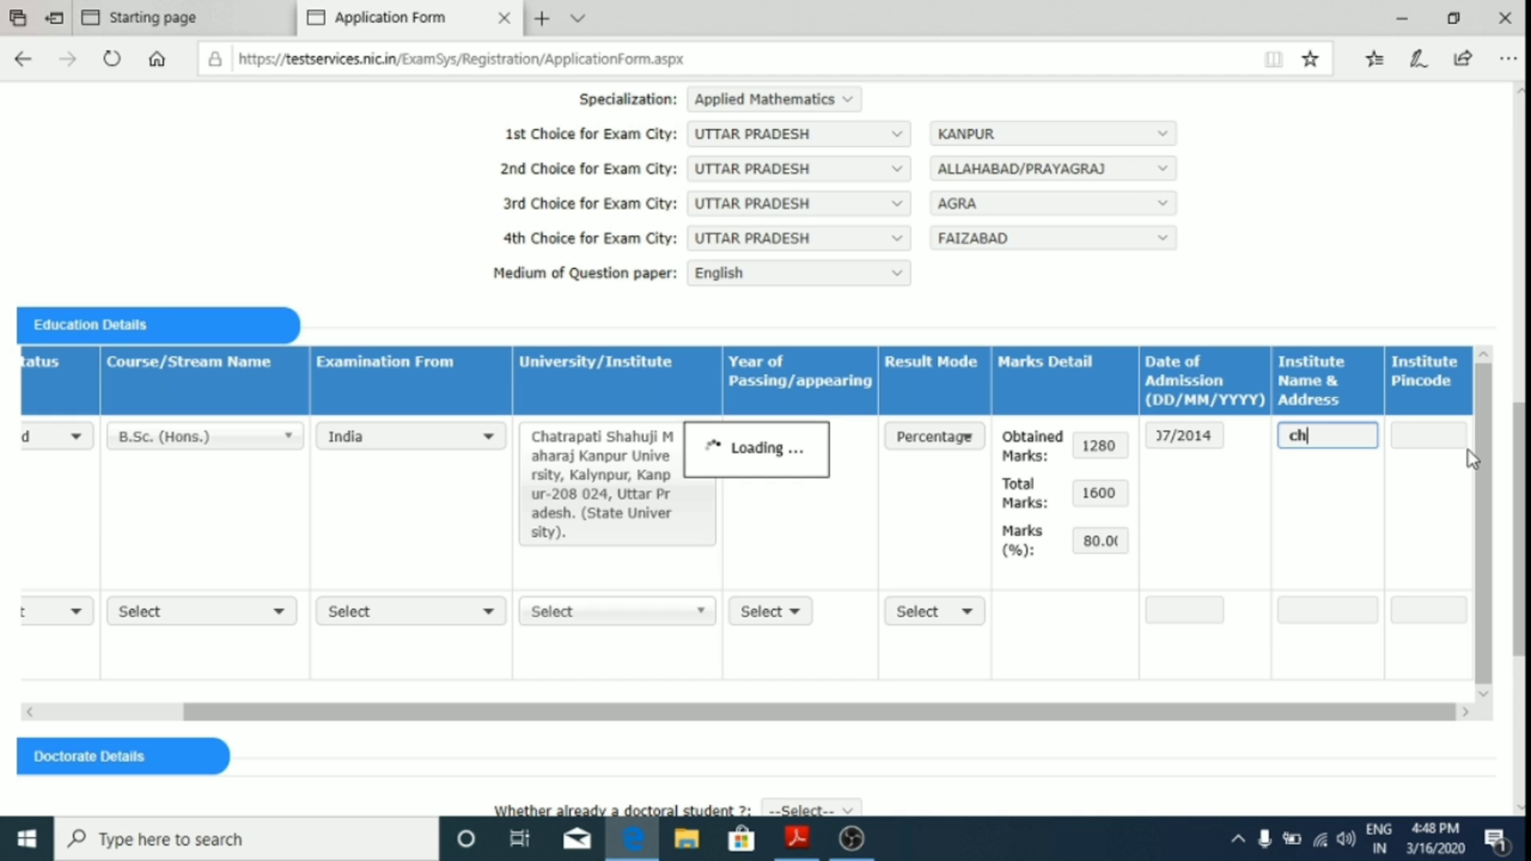
type(".ch college")
left_click(1428, 437)
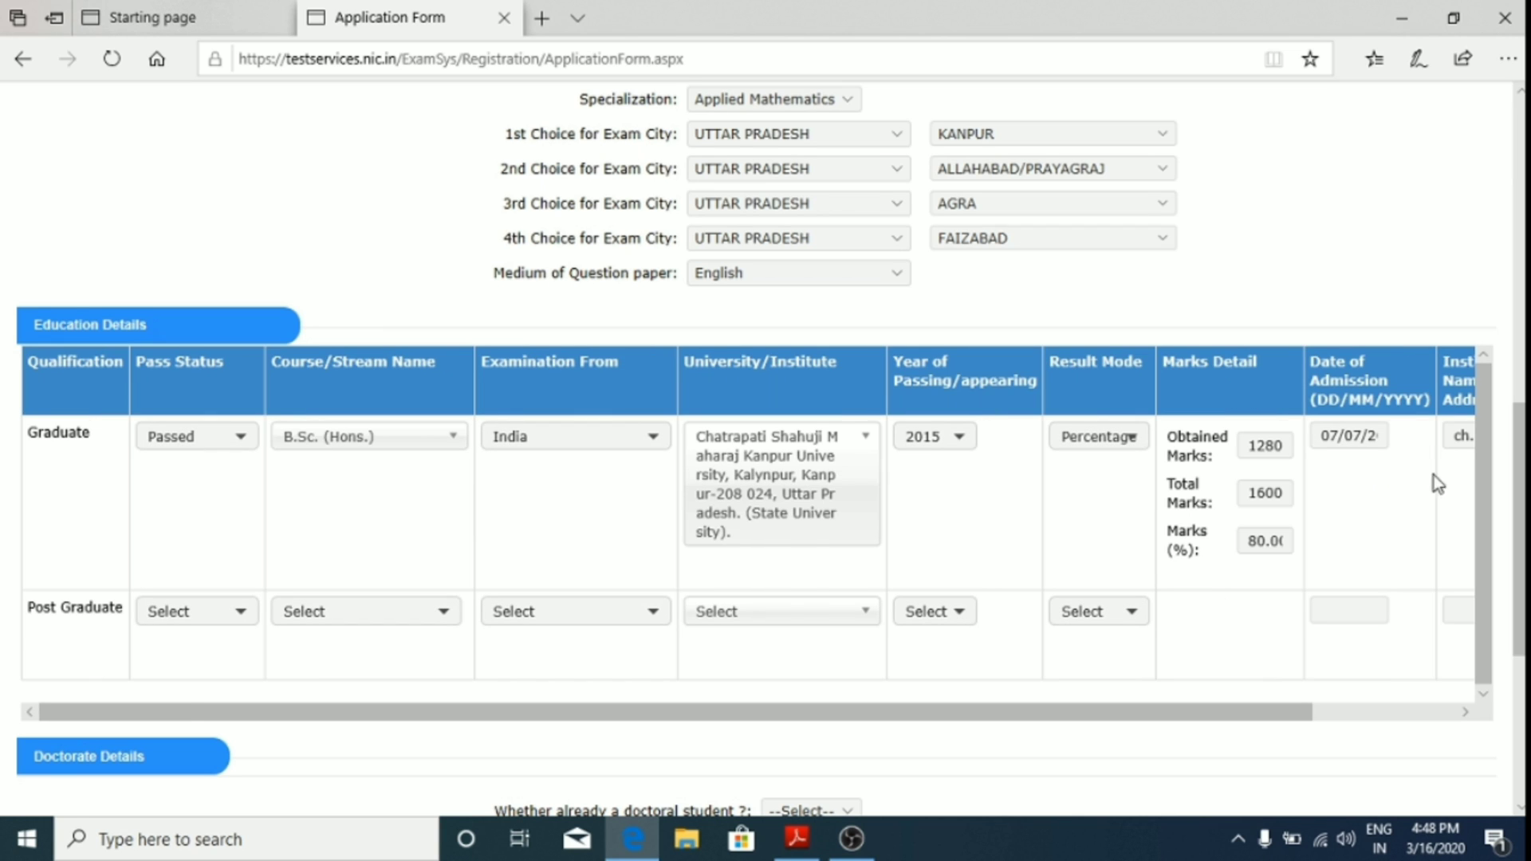
left_click(1467, 712)
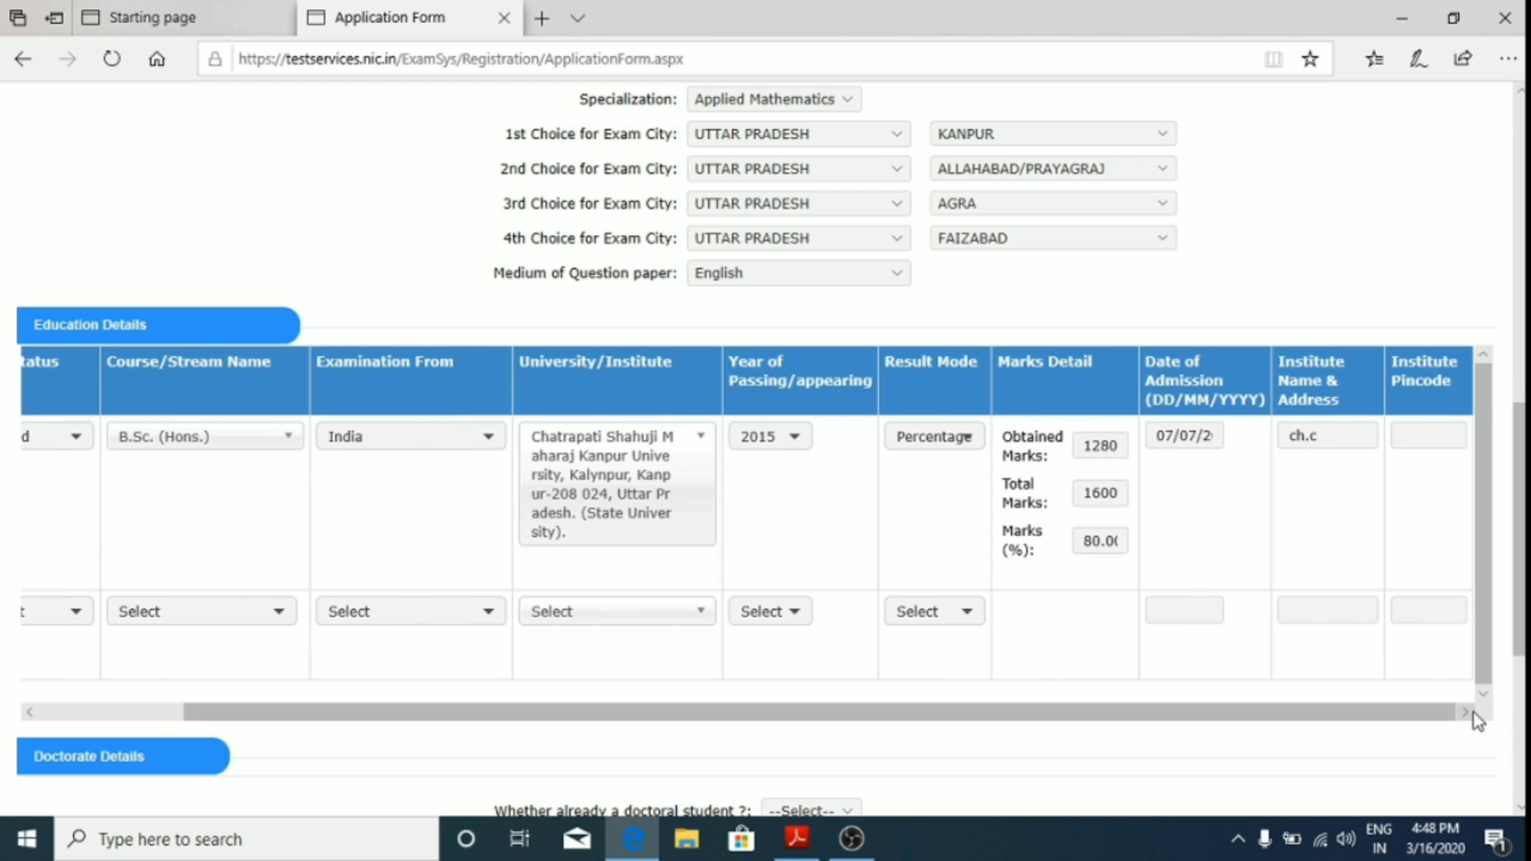
left_click(1408, 435)
type("208001")
left_click(1360, 533)
left_click(25, 712)
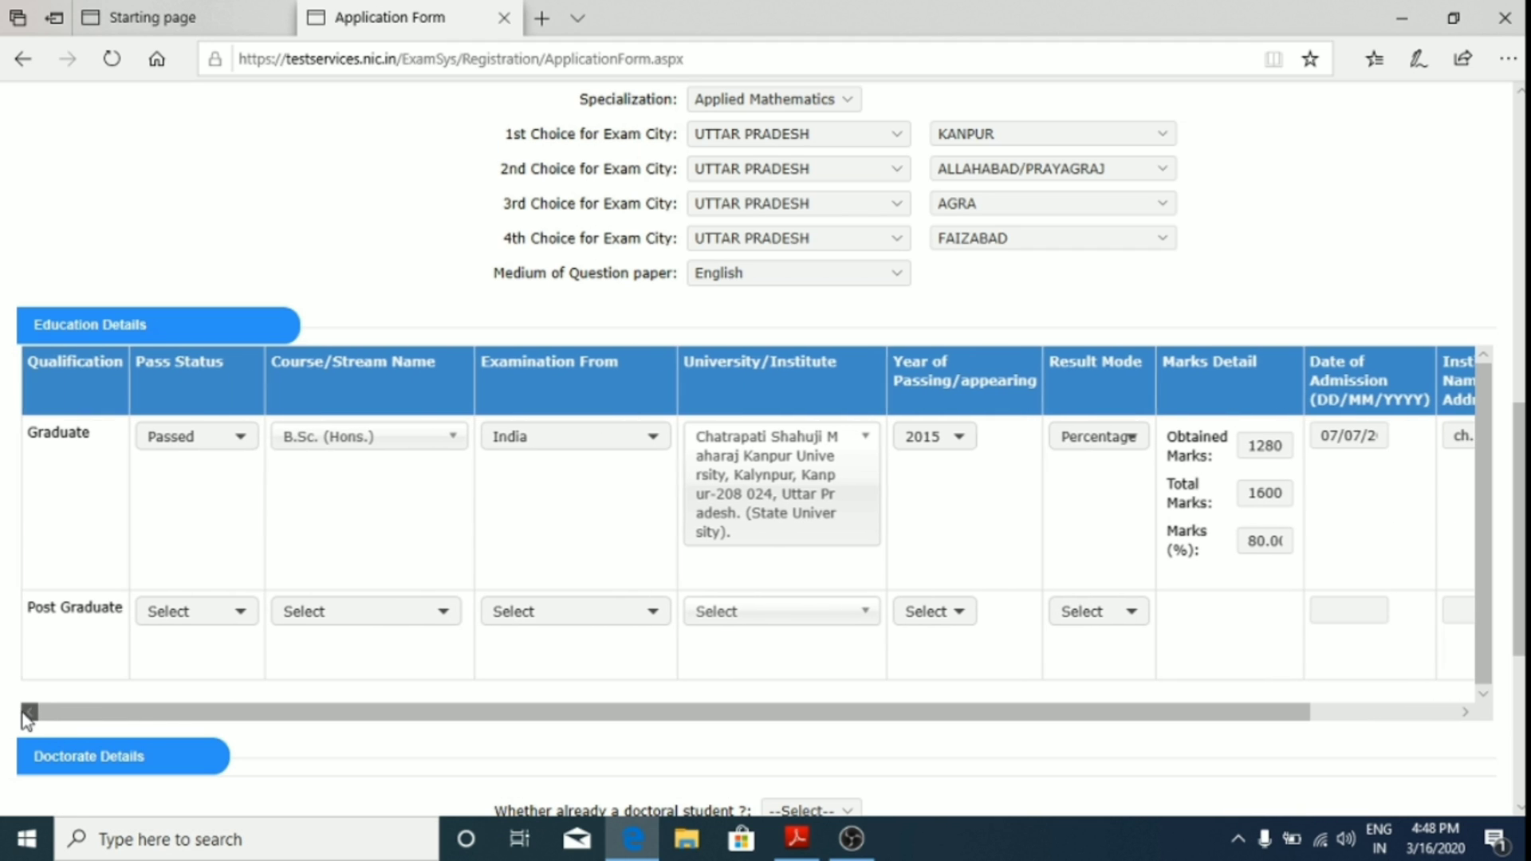
Step: Mark the Post Graduate row as Passed with course M.Sc
left_click(243, 617)
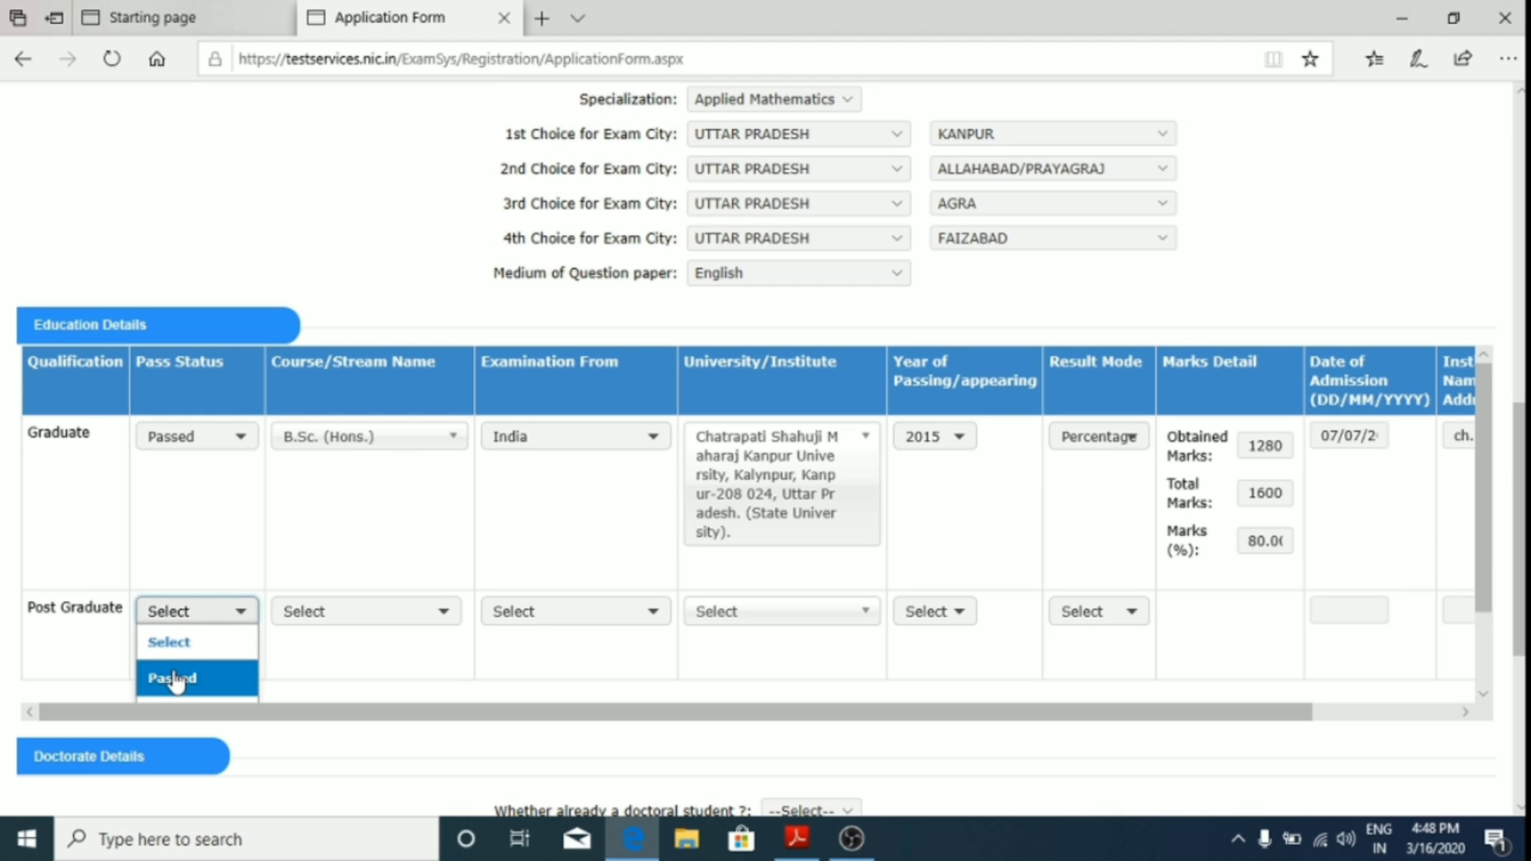
scroll(724, 696, "down", 2)
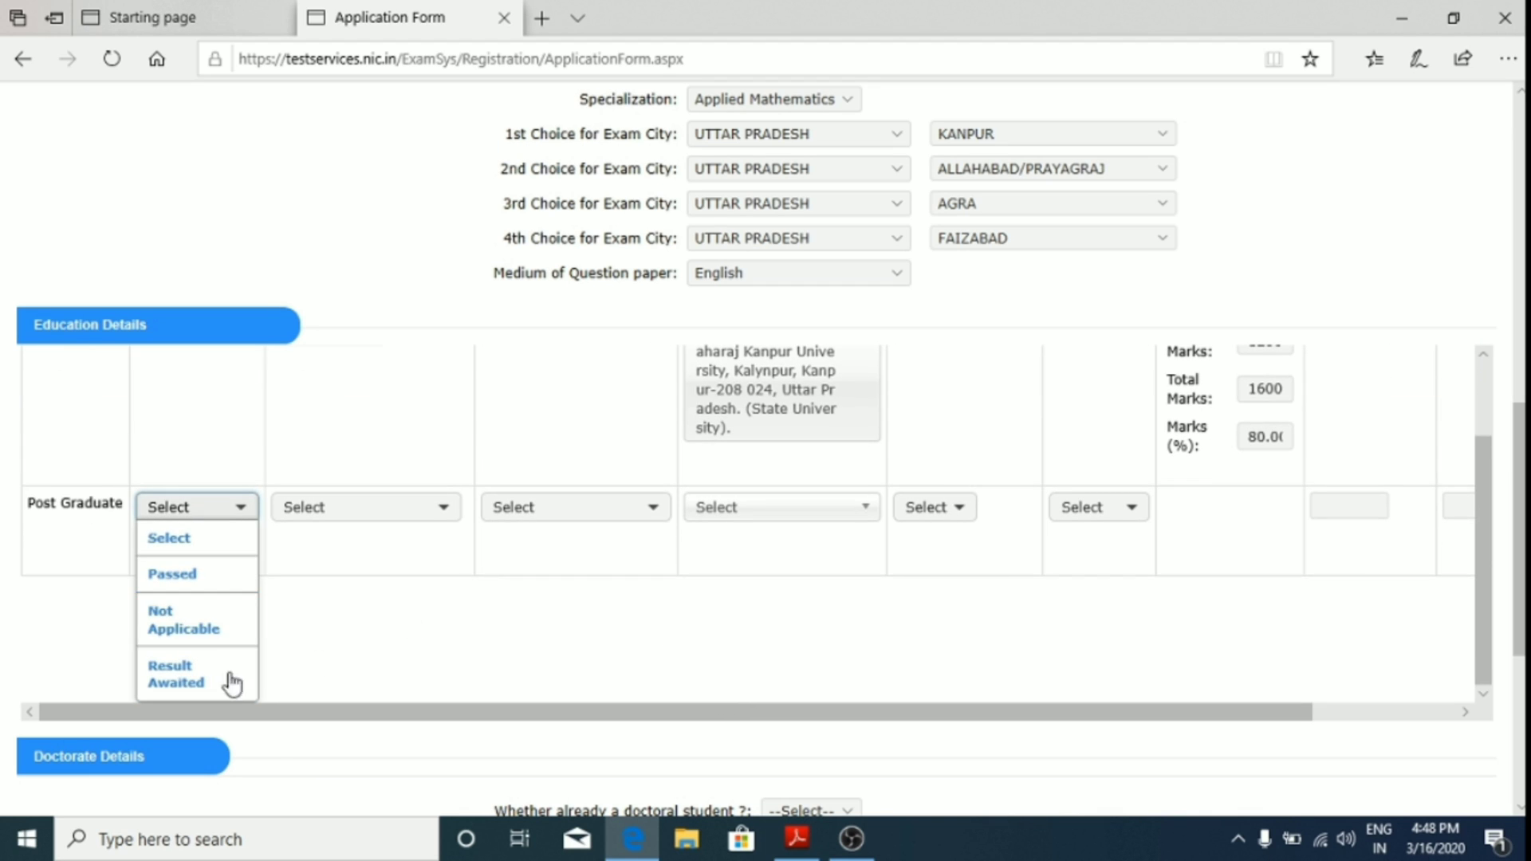
left_click(230, 594)
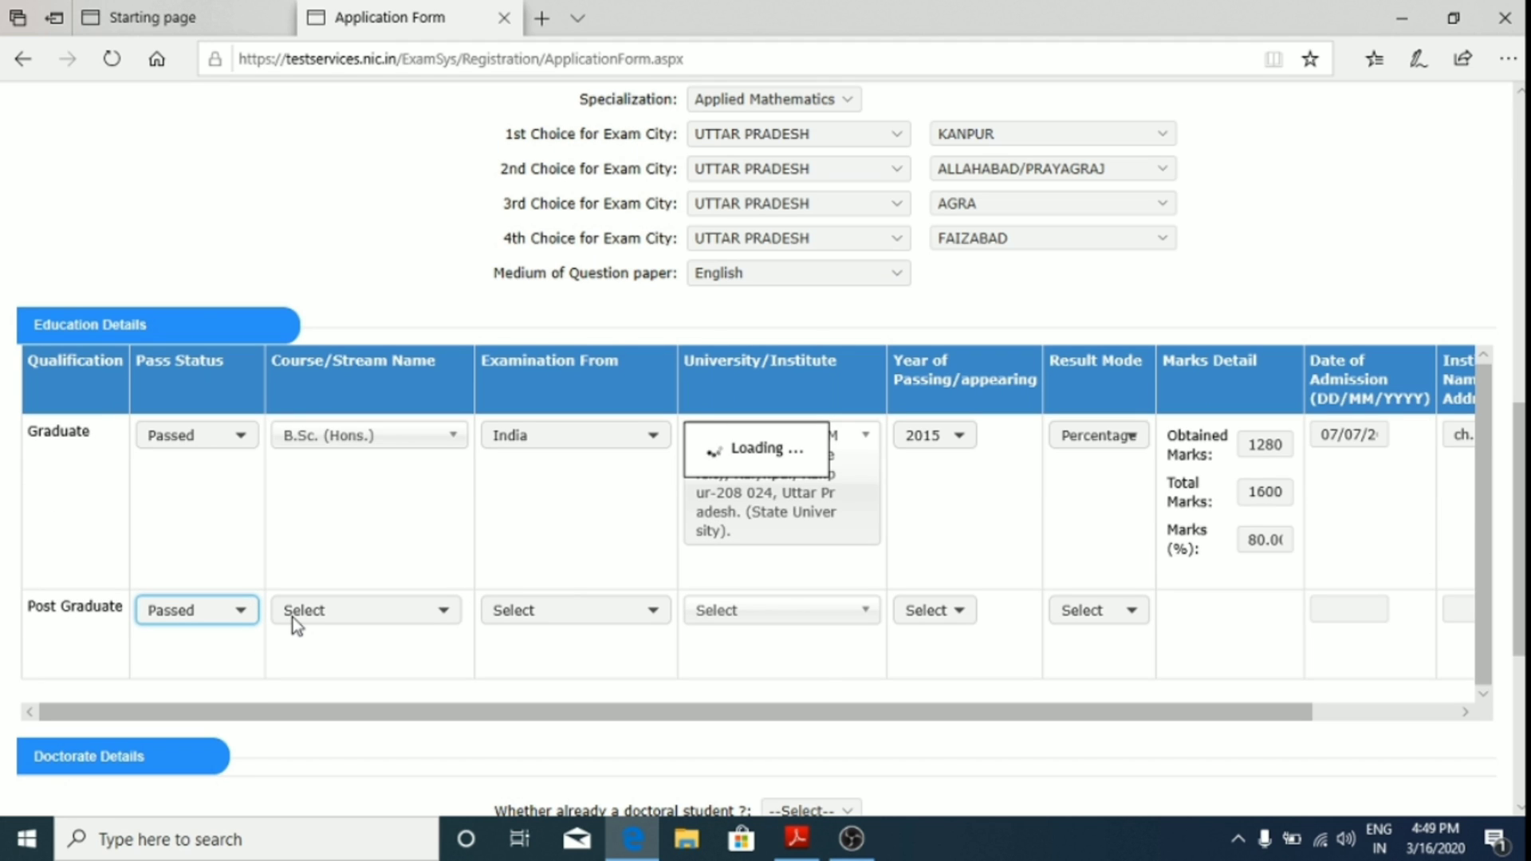
left_click(431, 612)
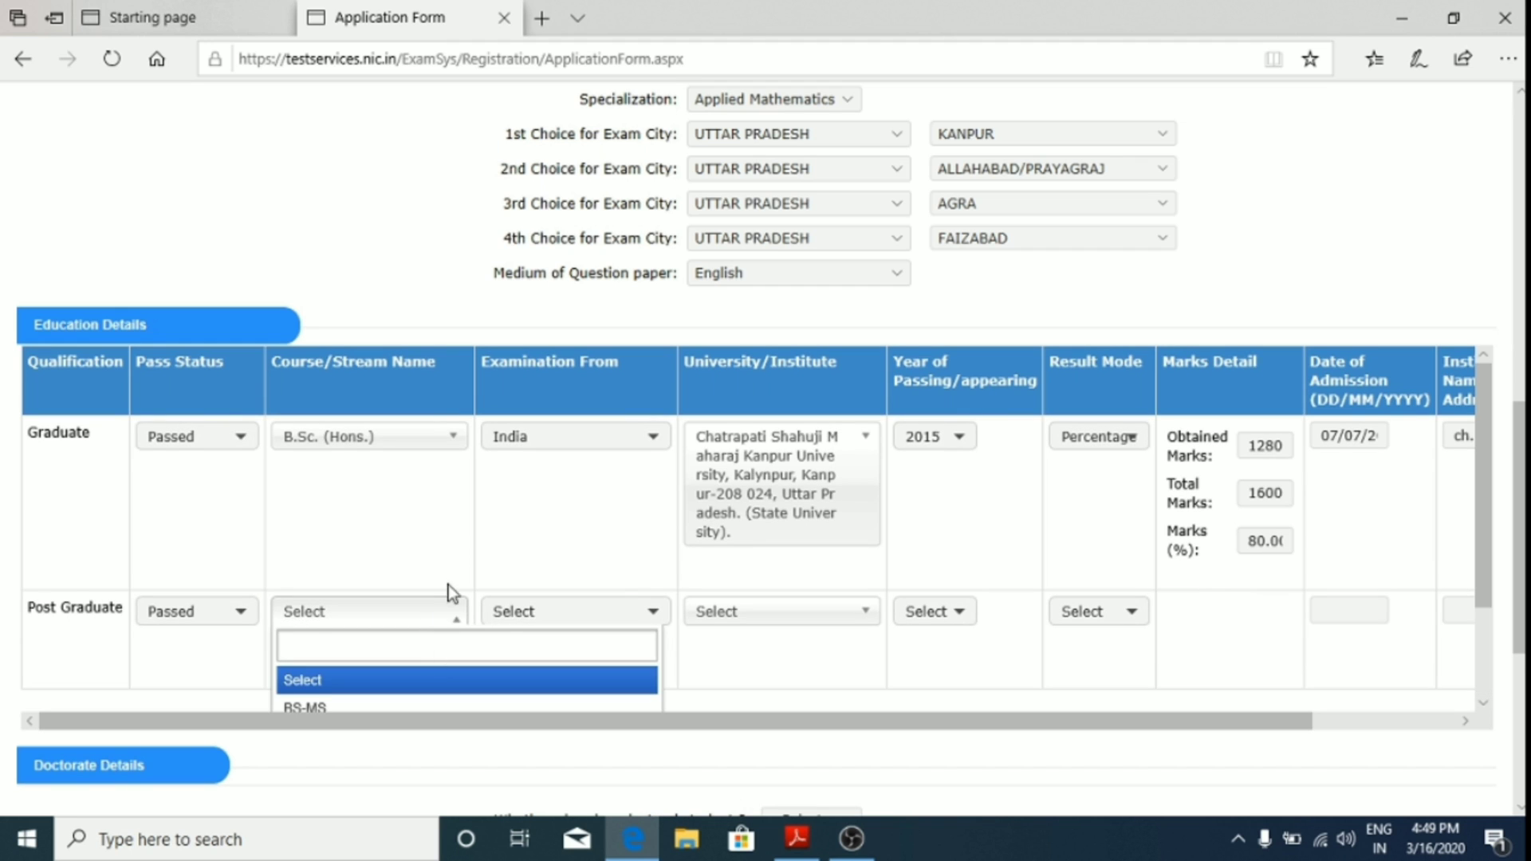
scroll(448, 595, "down", 1)
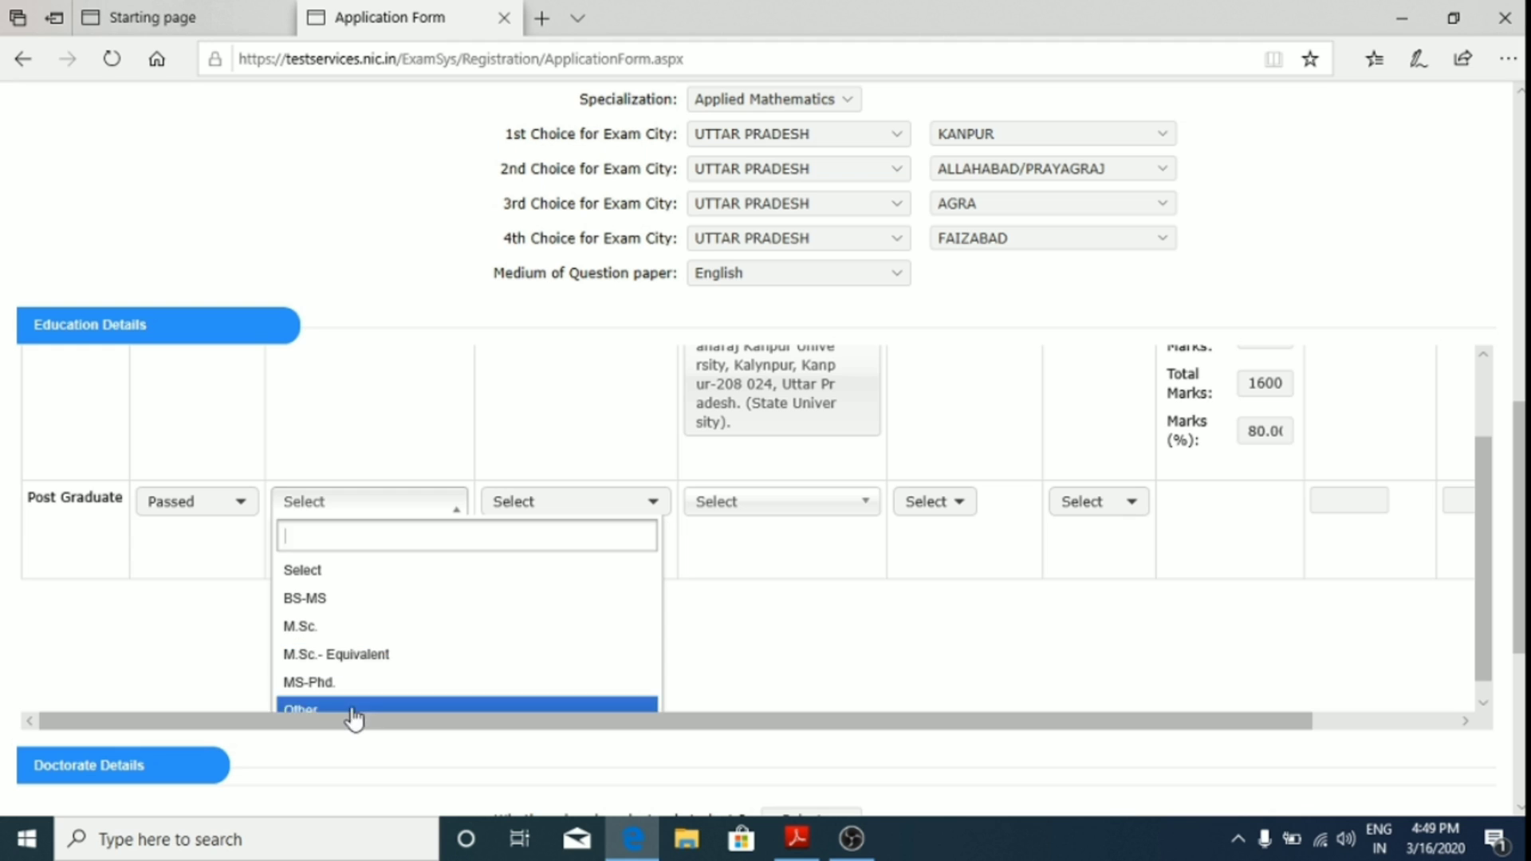
left_click(1477, 705)
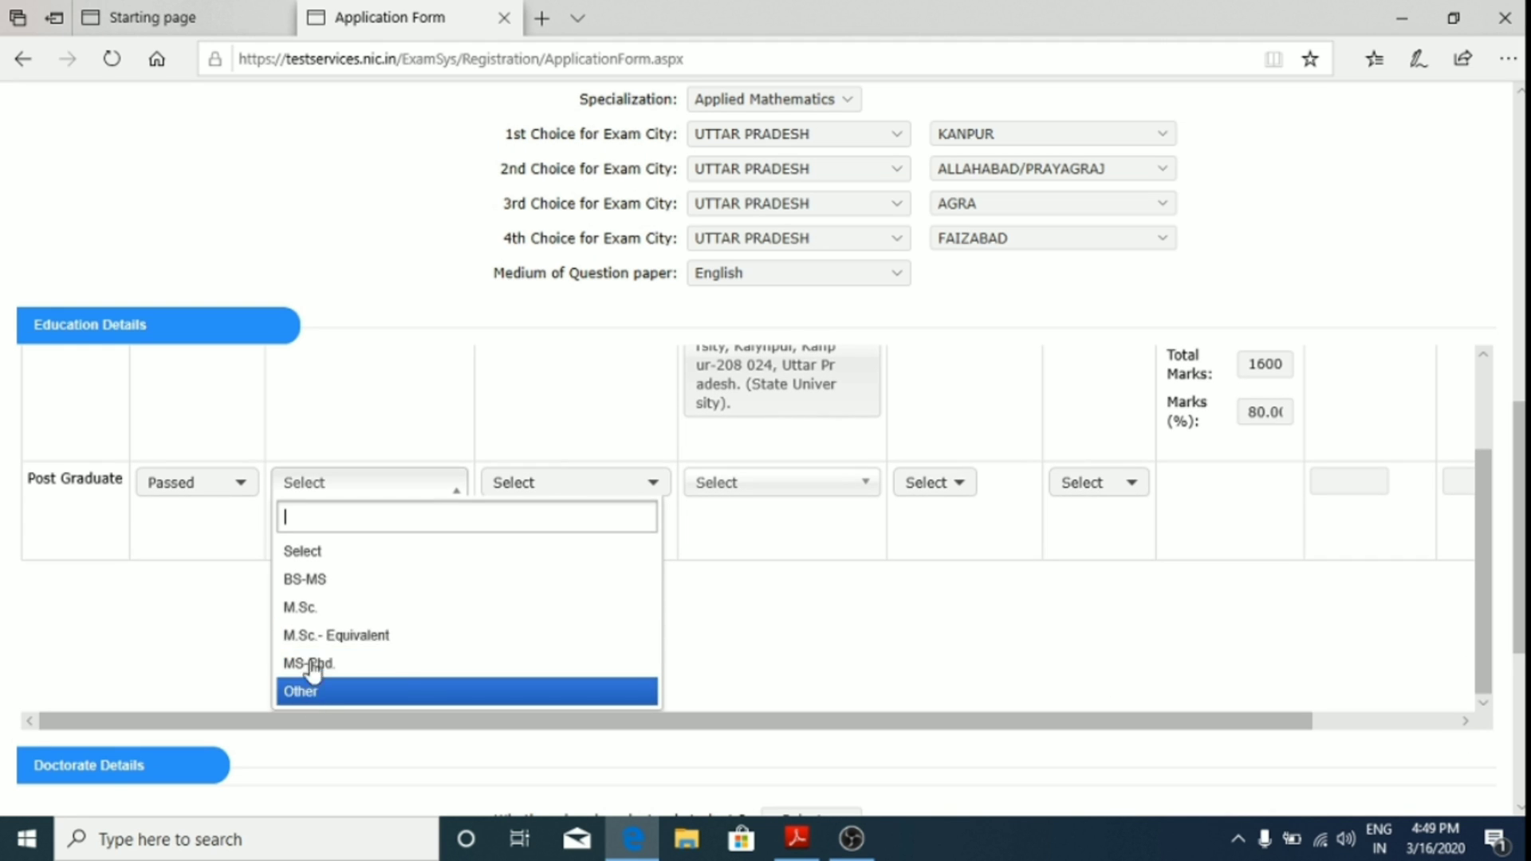
left_click(344, 614)
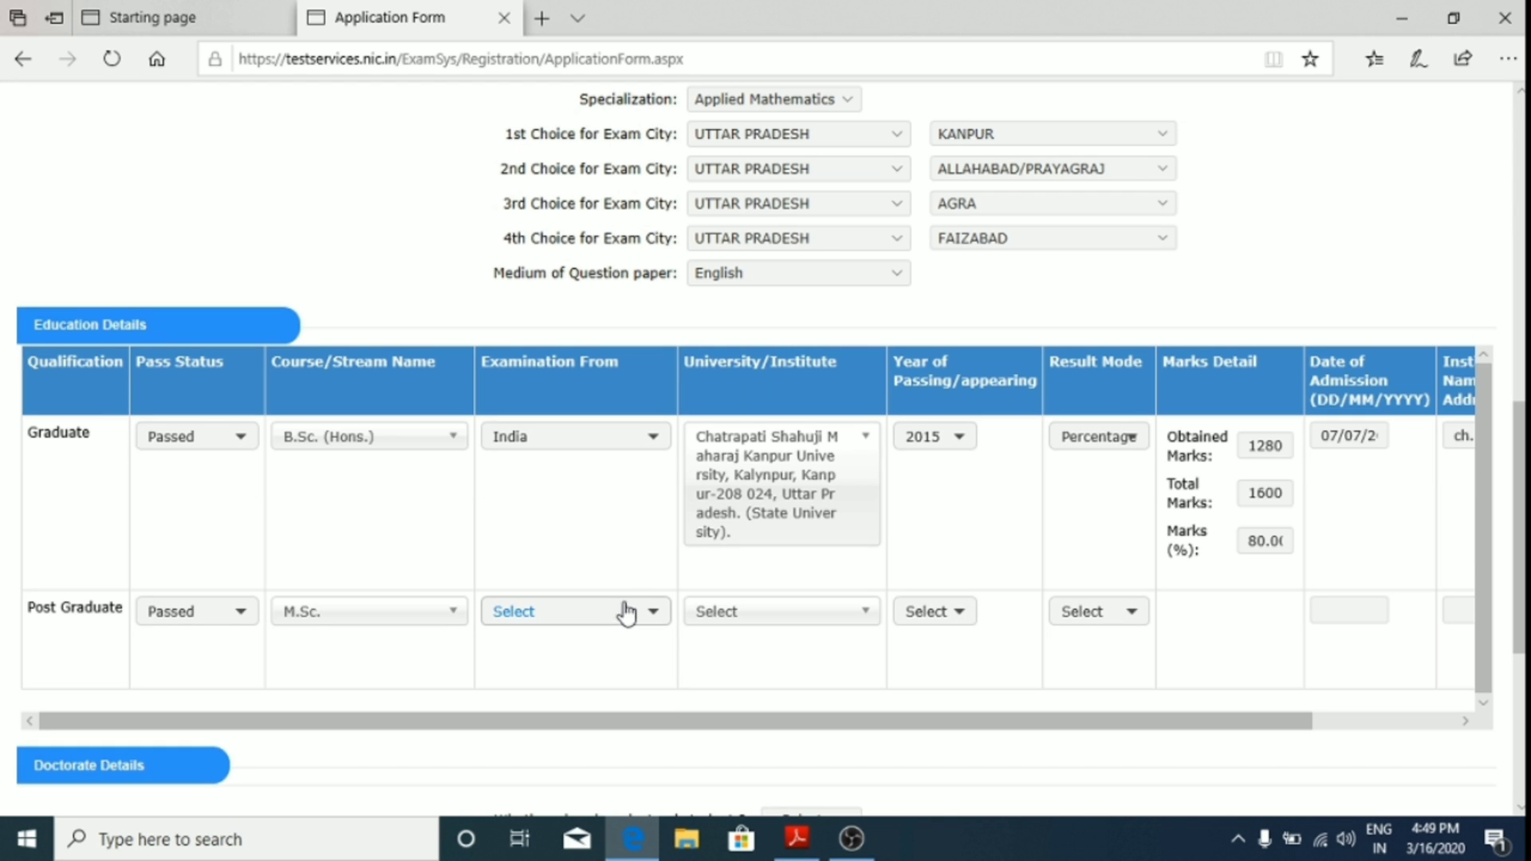
Step: Set the post graduate examination from India and choose Amity University, Rajasthan
left_click(617, 619)
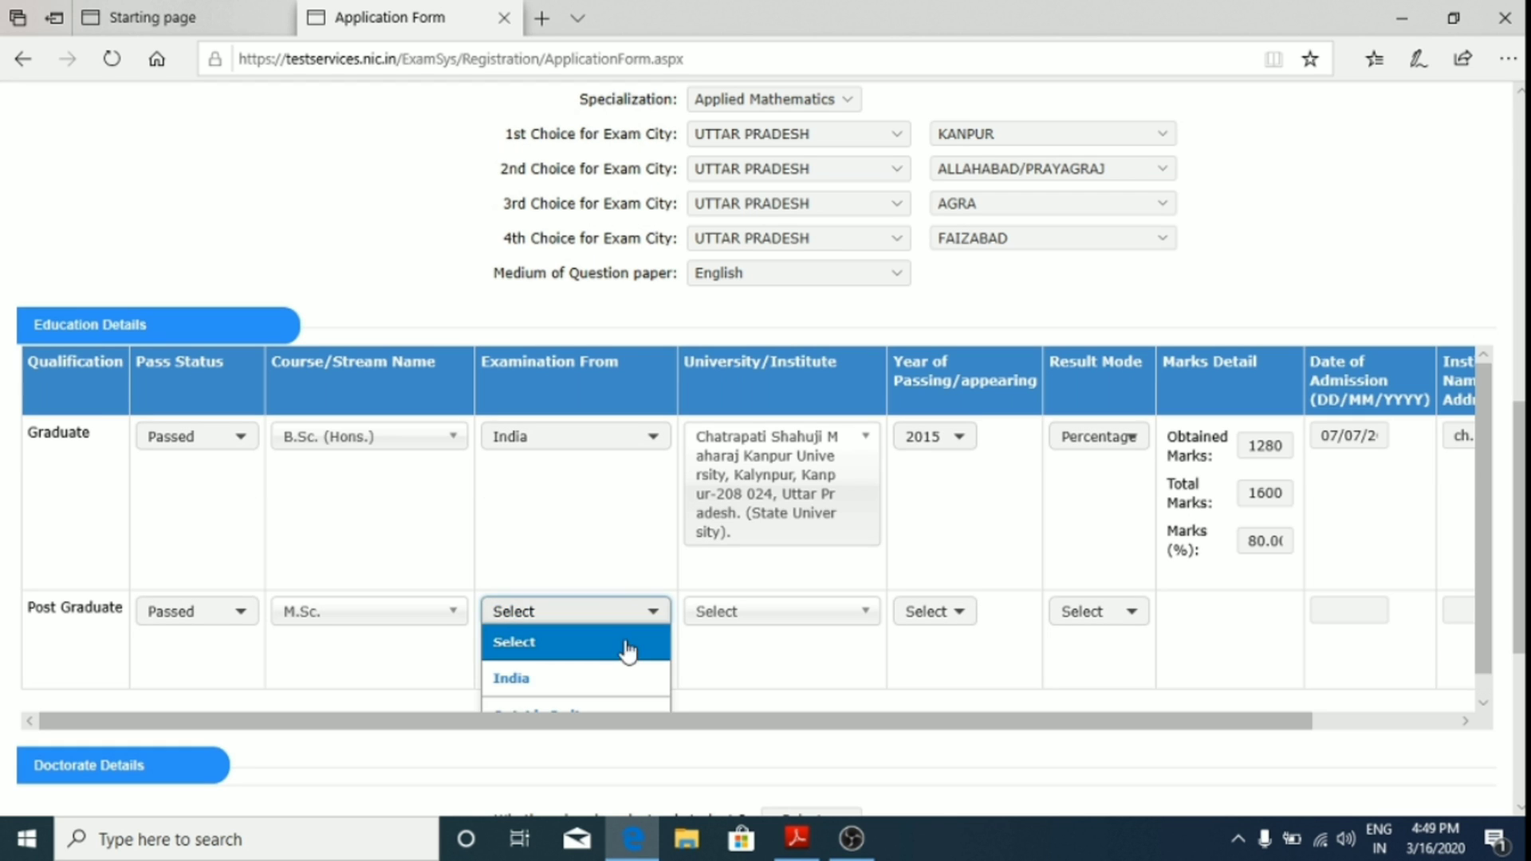
left_click(613, 675)
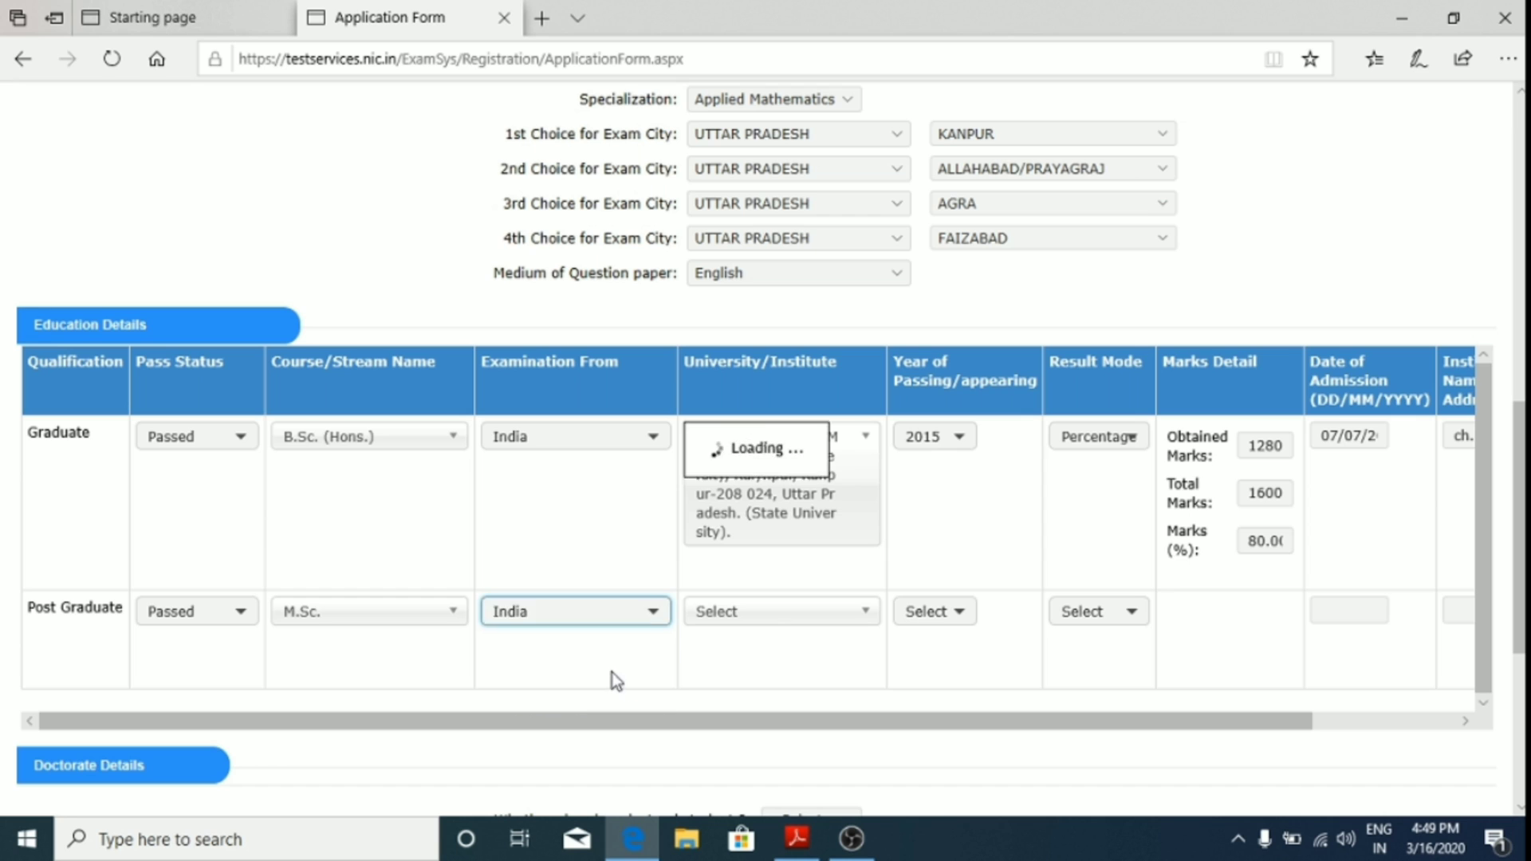
left_click(805, 611)
scroll(892, 643, "down", 1)
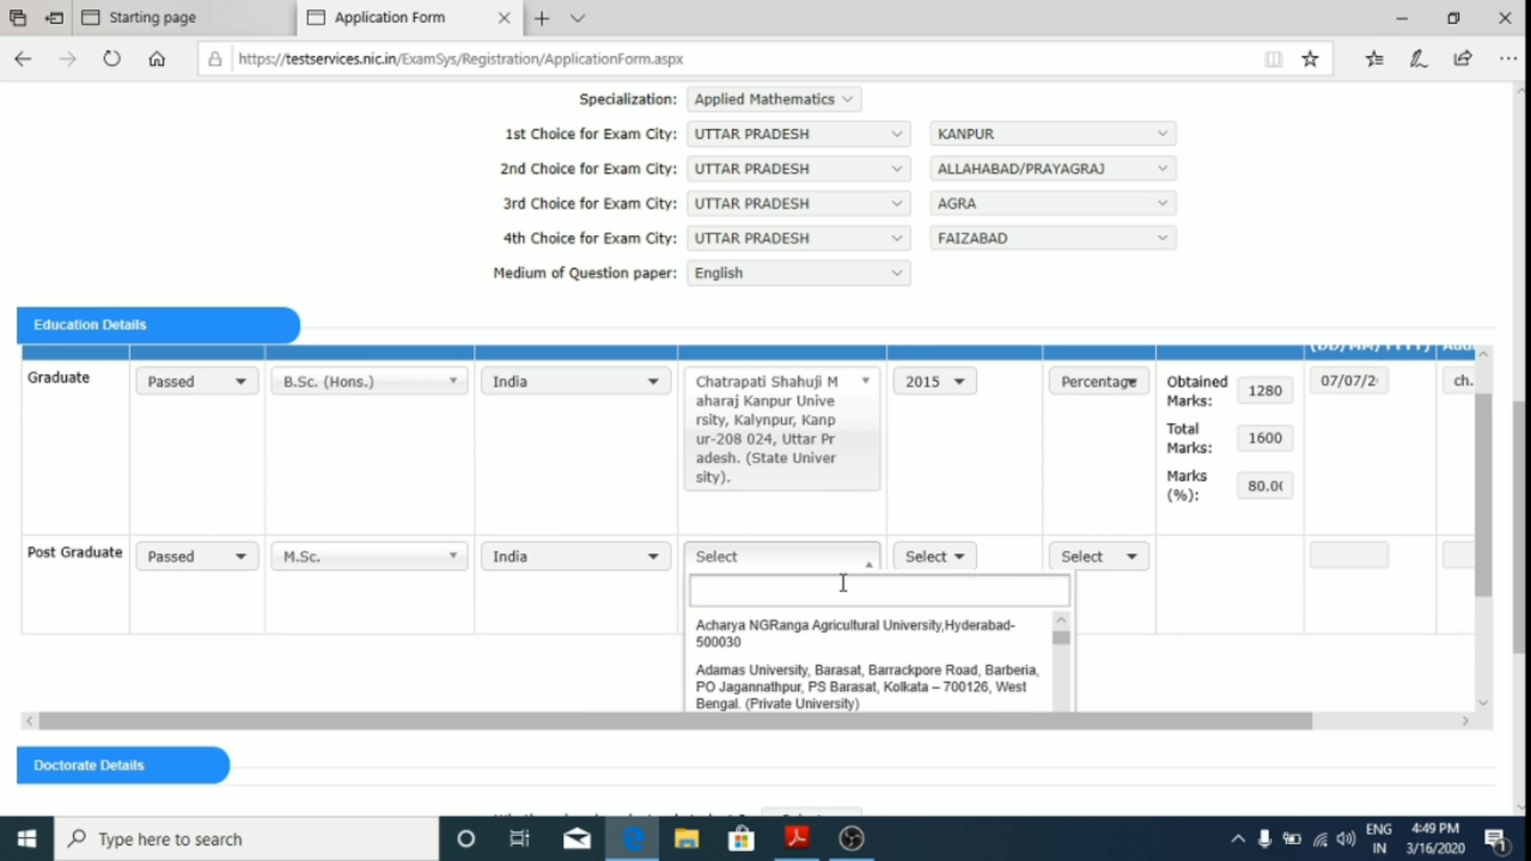
type("iit")
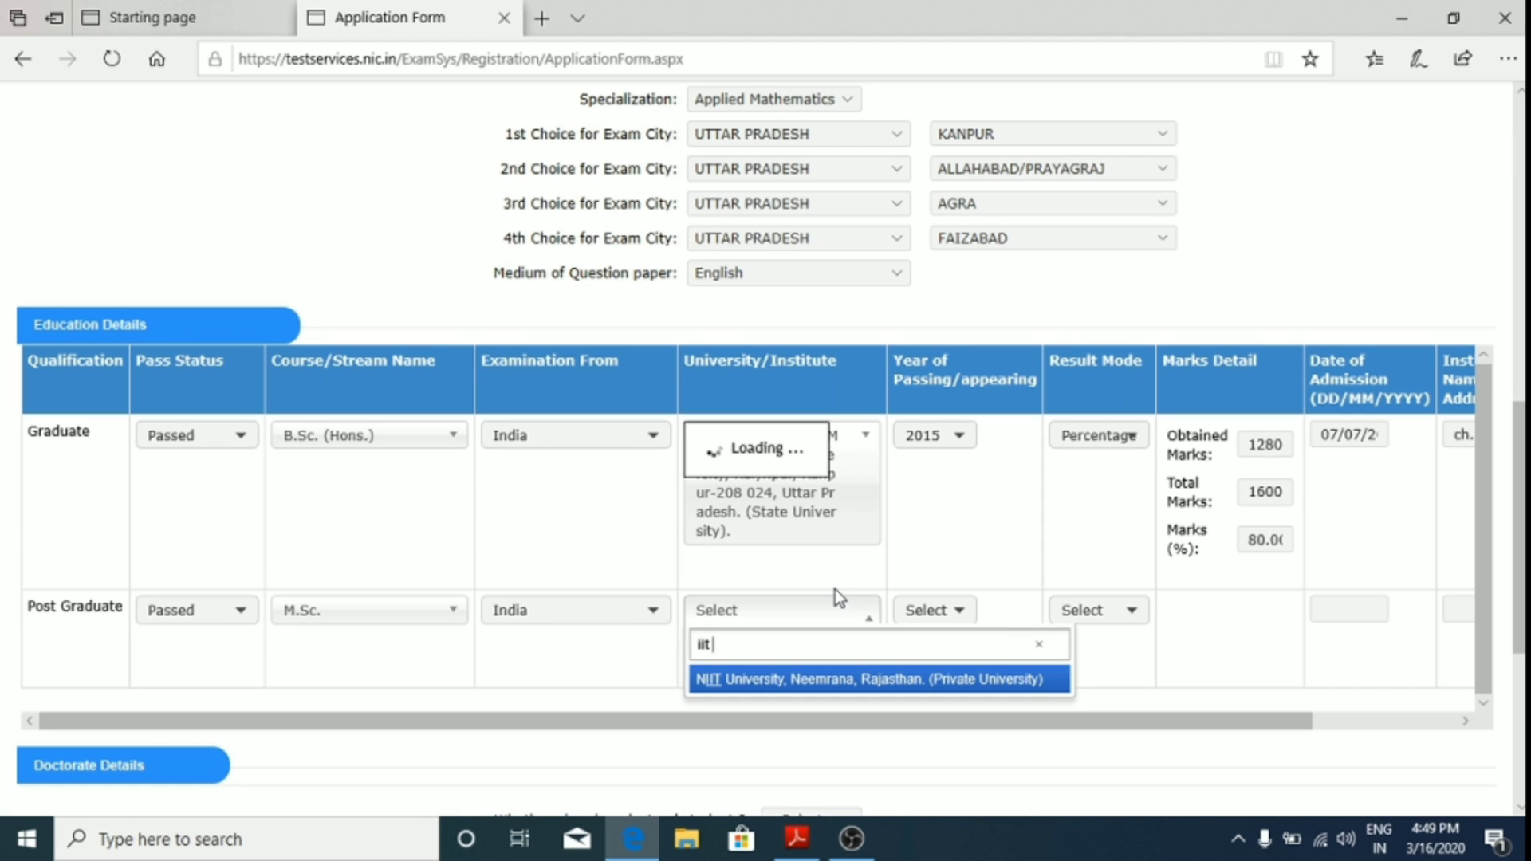
type(" jo")
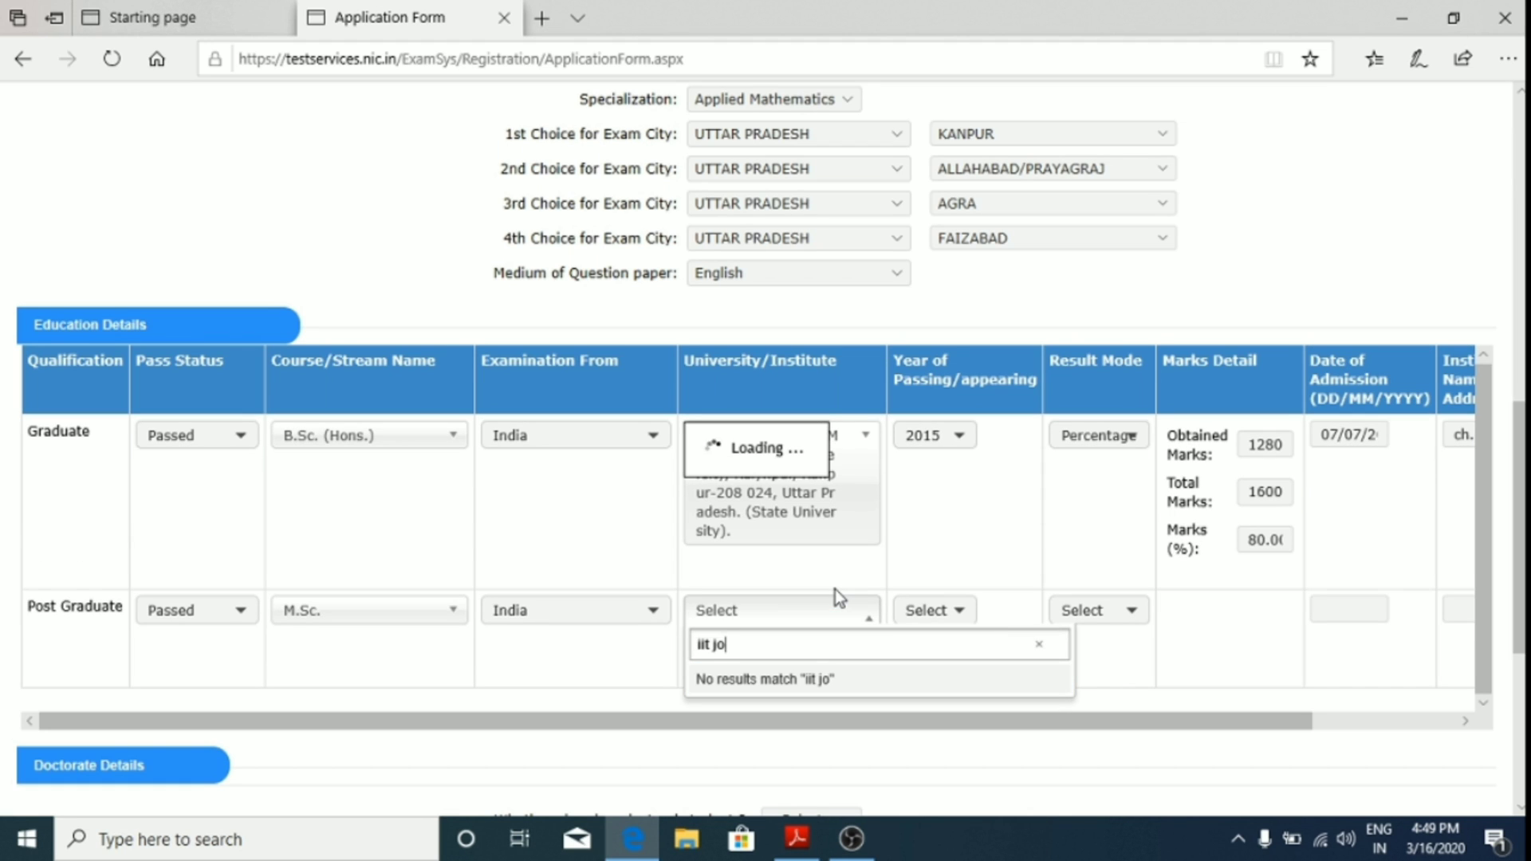
key("BackSpace")
key("BackSpace")
key("BackSpace")
key("BackSpace")
key("BackSpace")
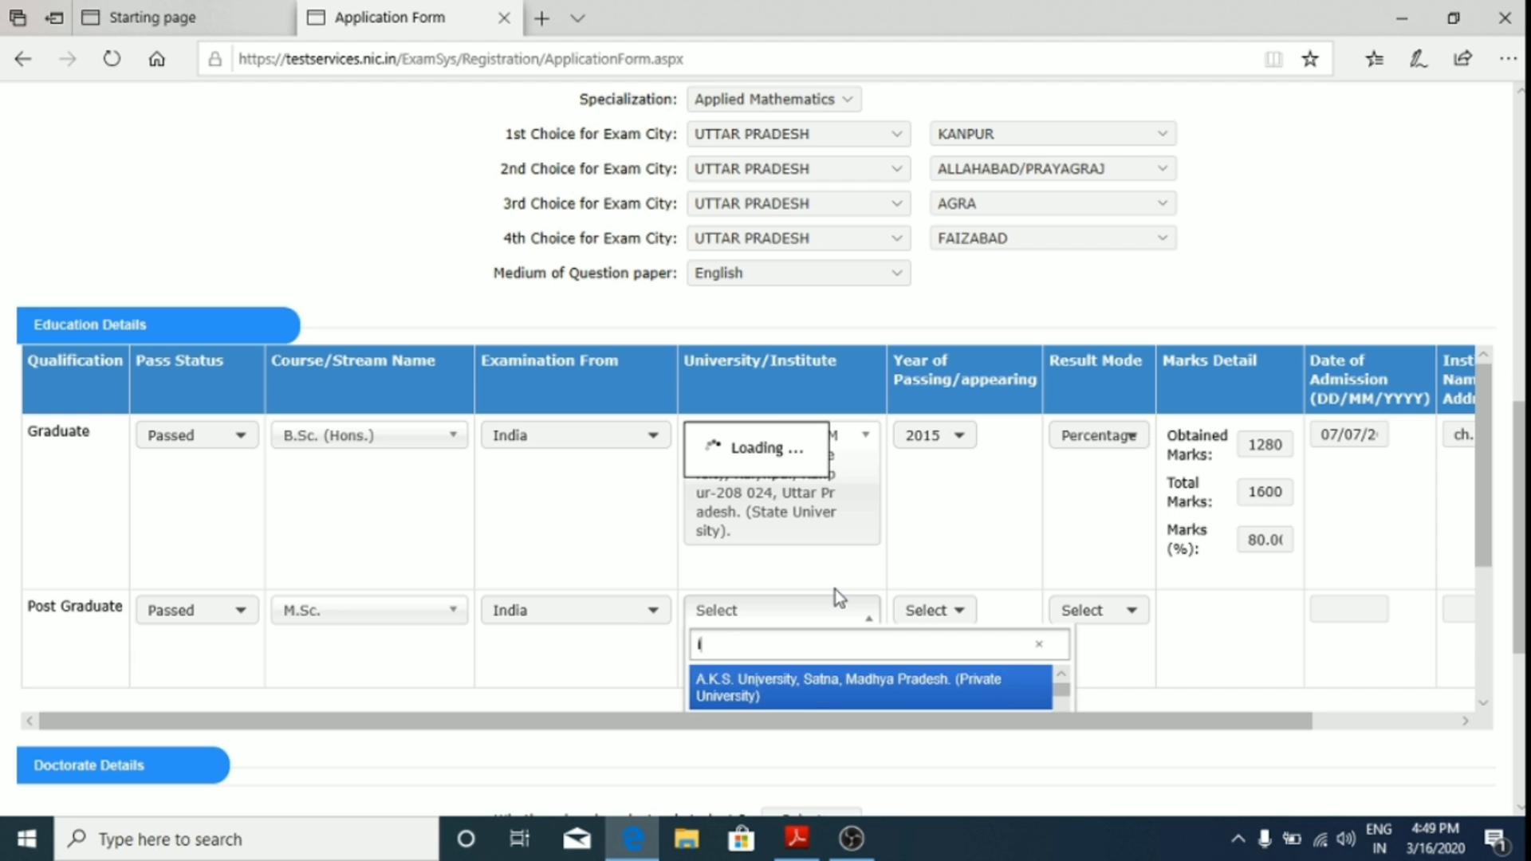
scroll(837, 592, "down", 1)
left_click(847, 643)
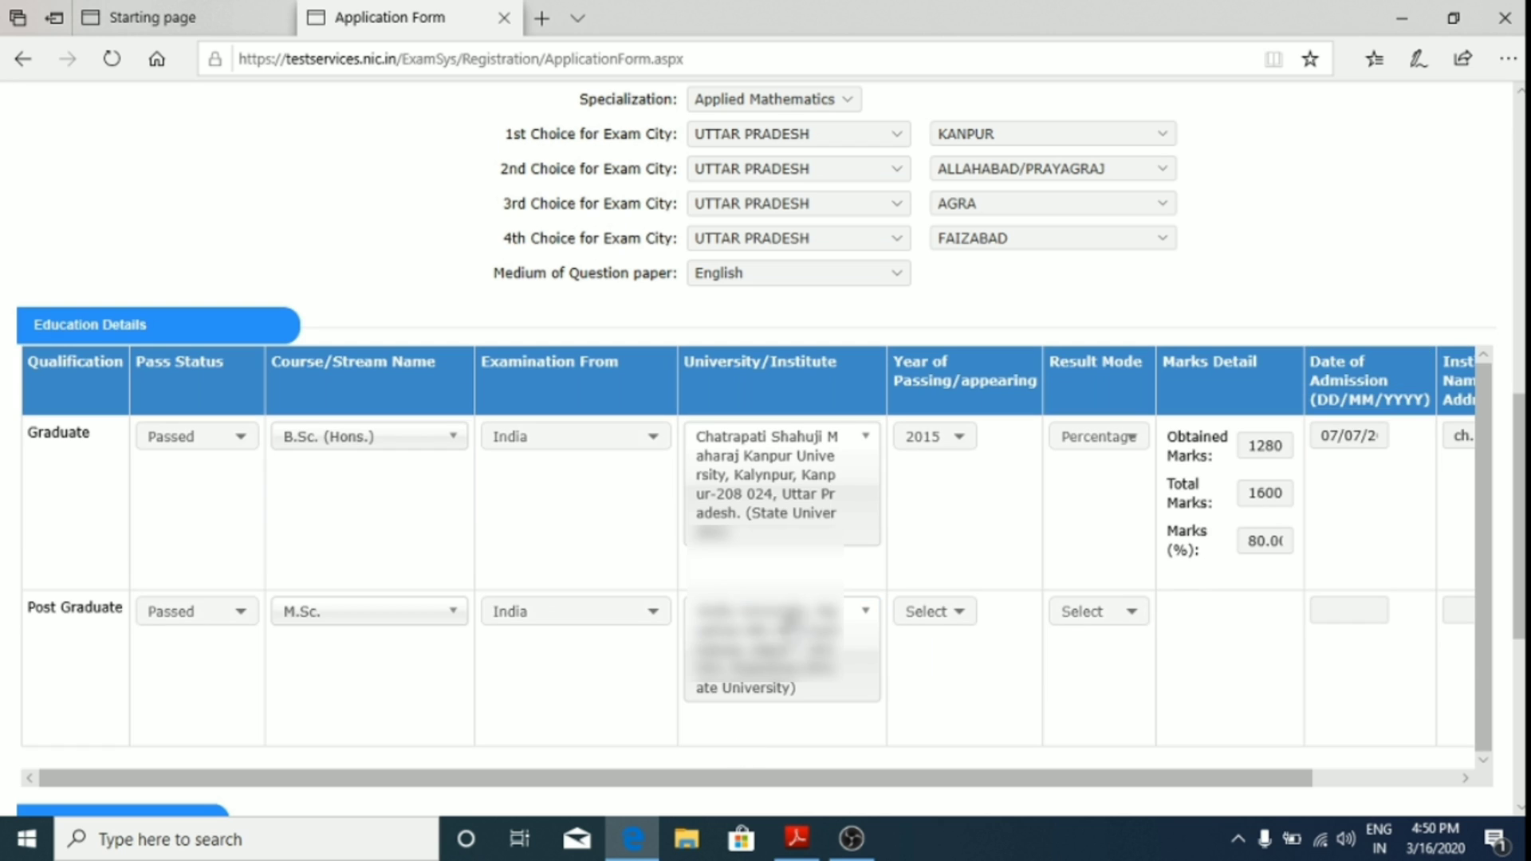
Step: Choose 2017 as the M.Sc. year of passing
left_click(957, 624)
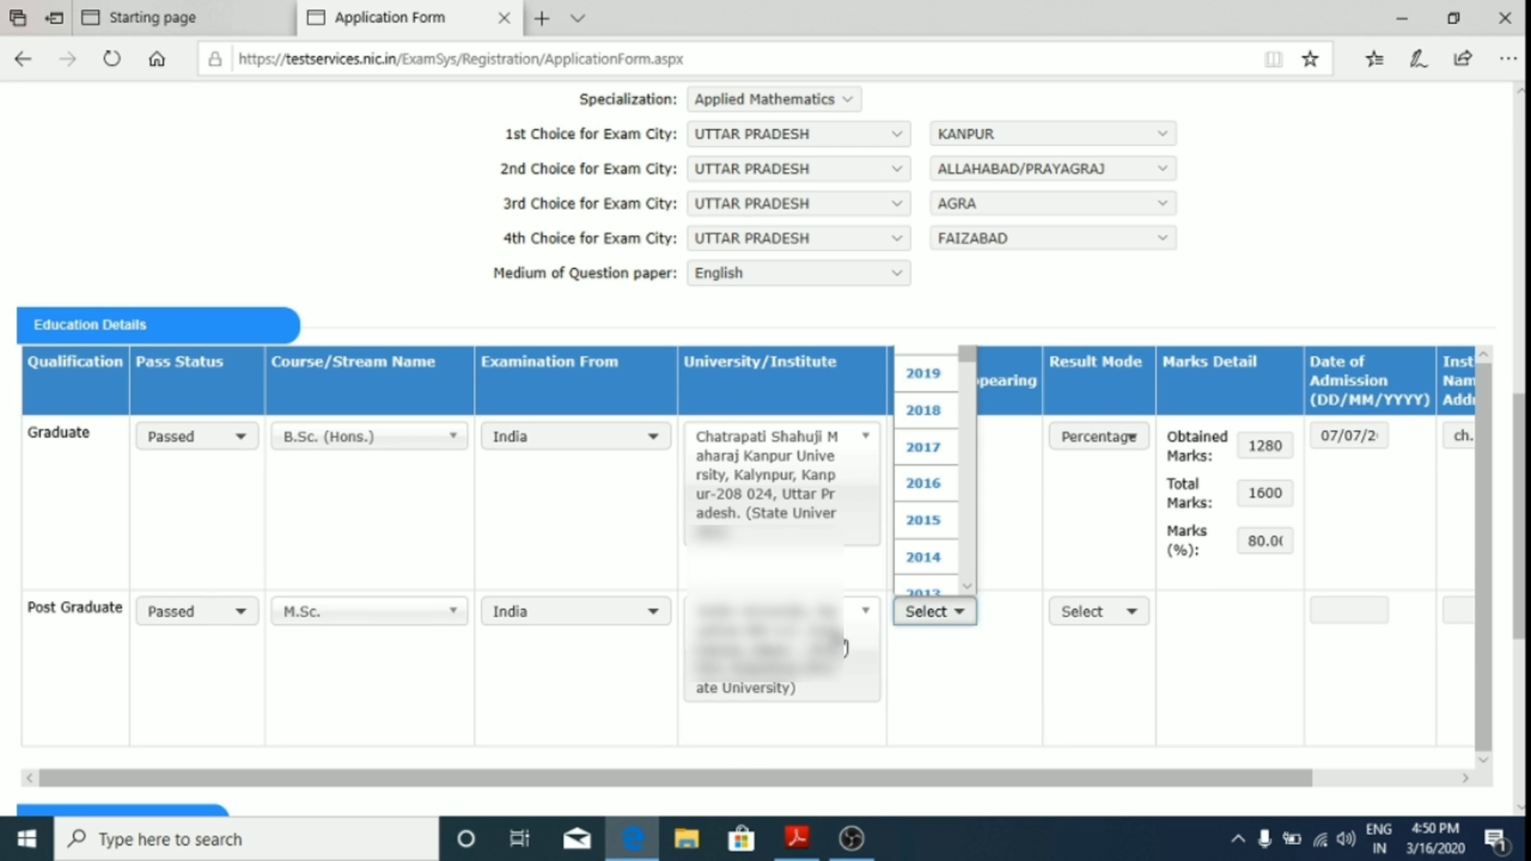
scroll(930, 615, "down", 3)
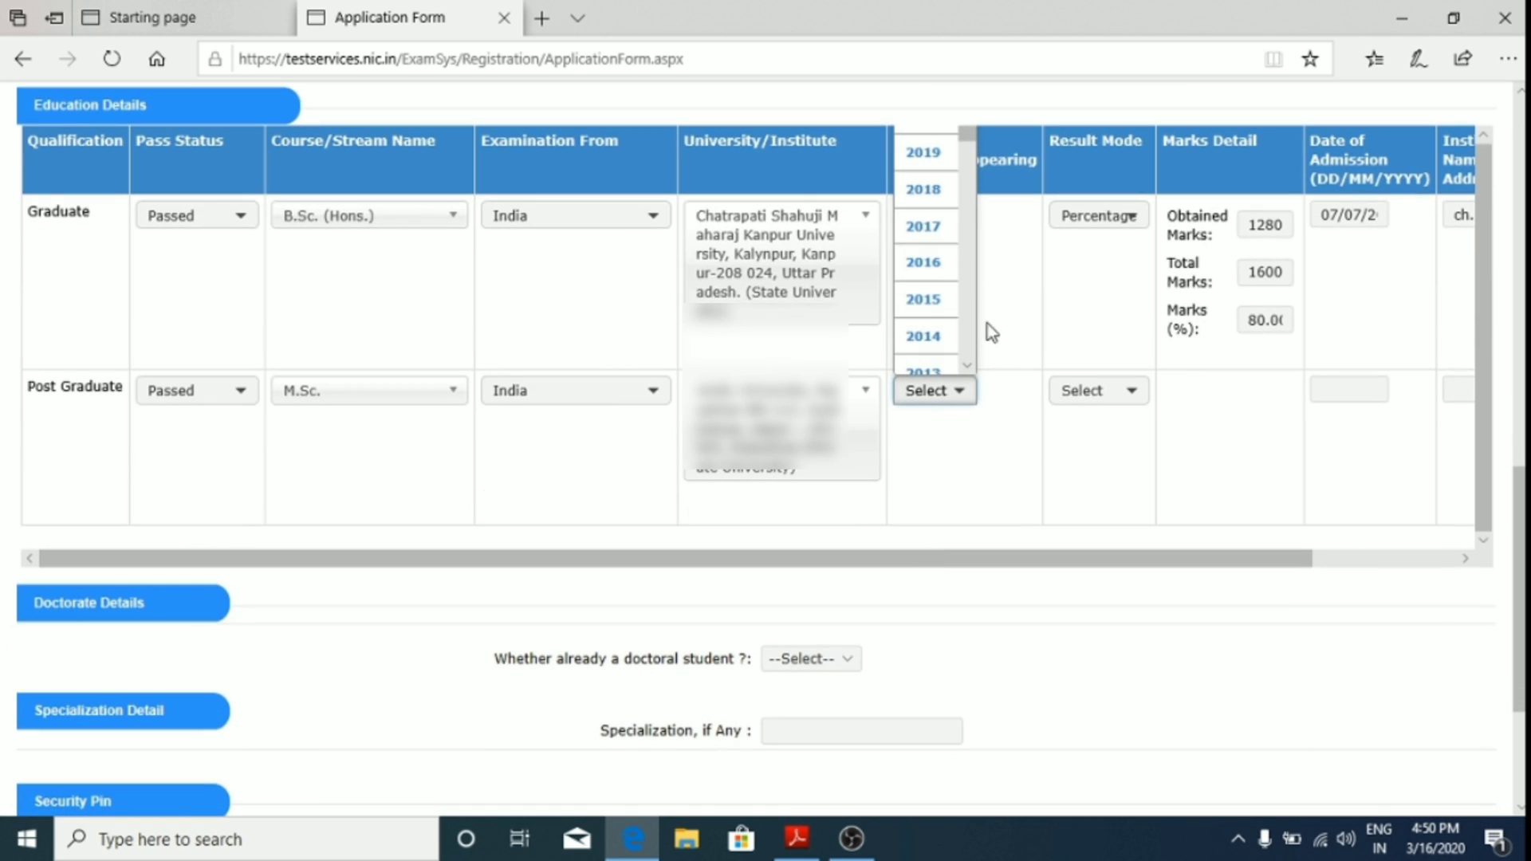
scroll(941, 319, "down", 2)
scroll(946, 281, "down", 4)
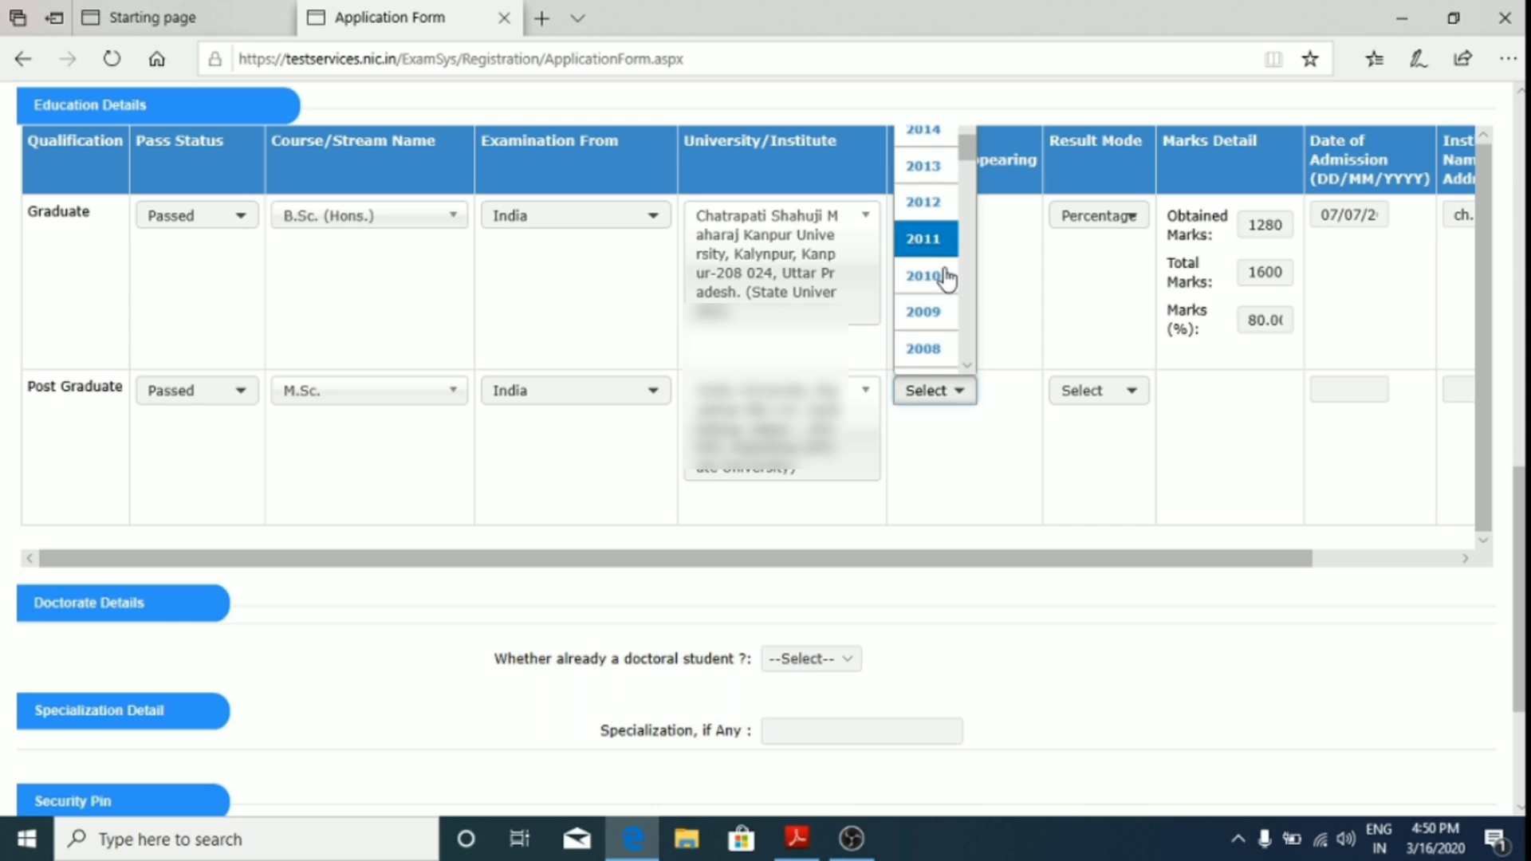
scroll(944, 292, "up", 5)
scroll(941, 290, "up", 1)
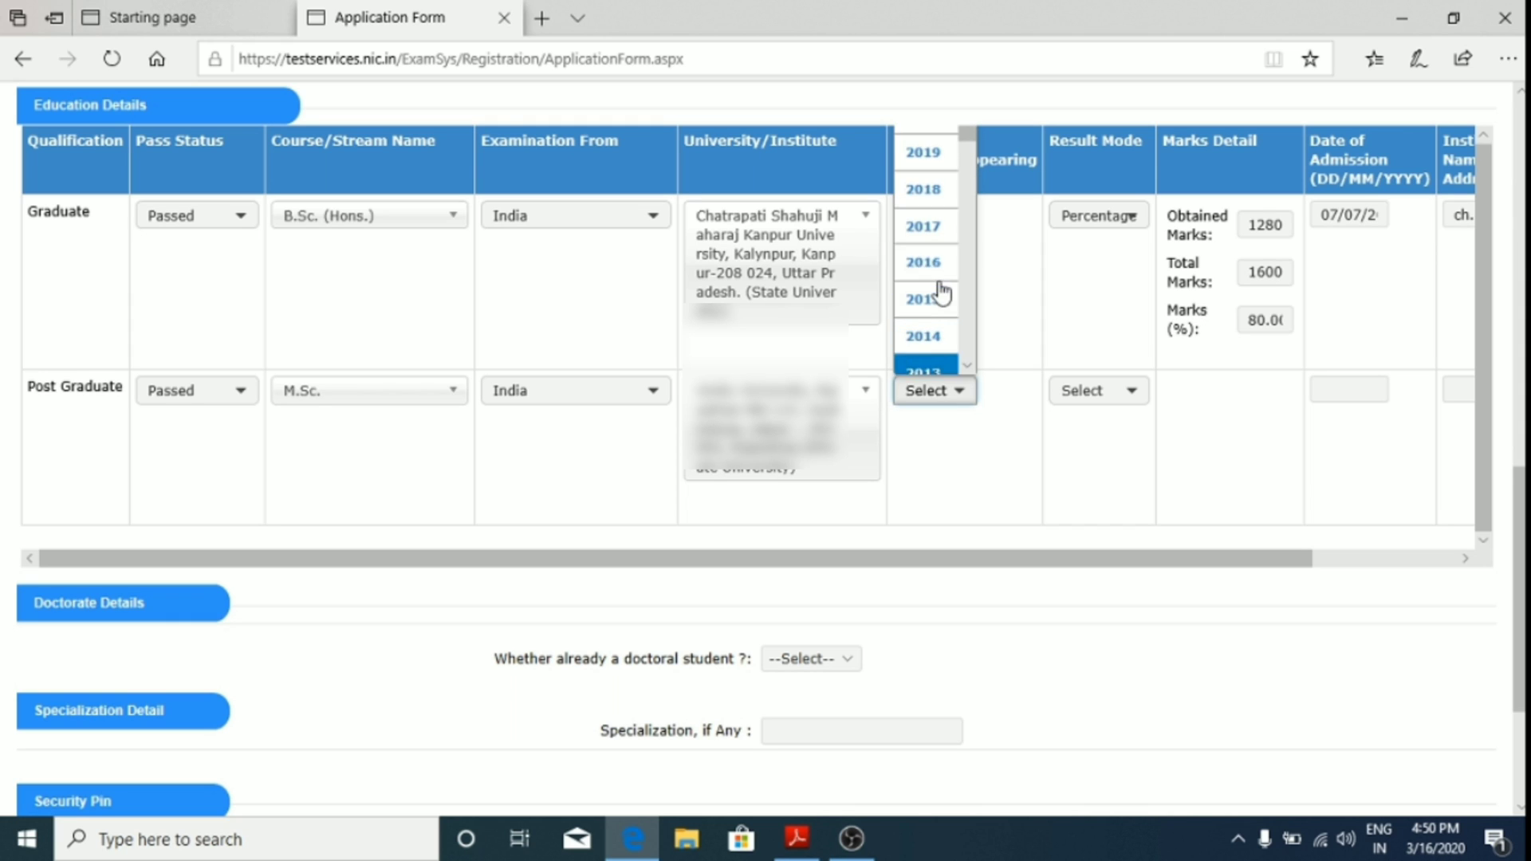
left_click(924, 229)
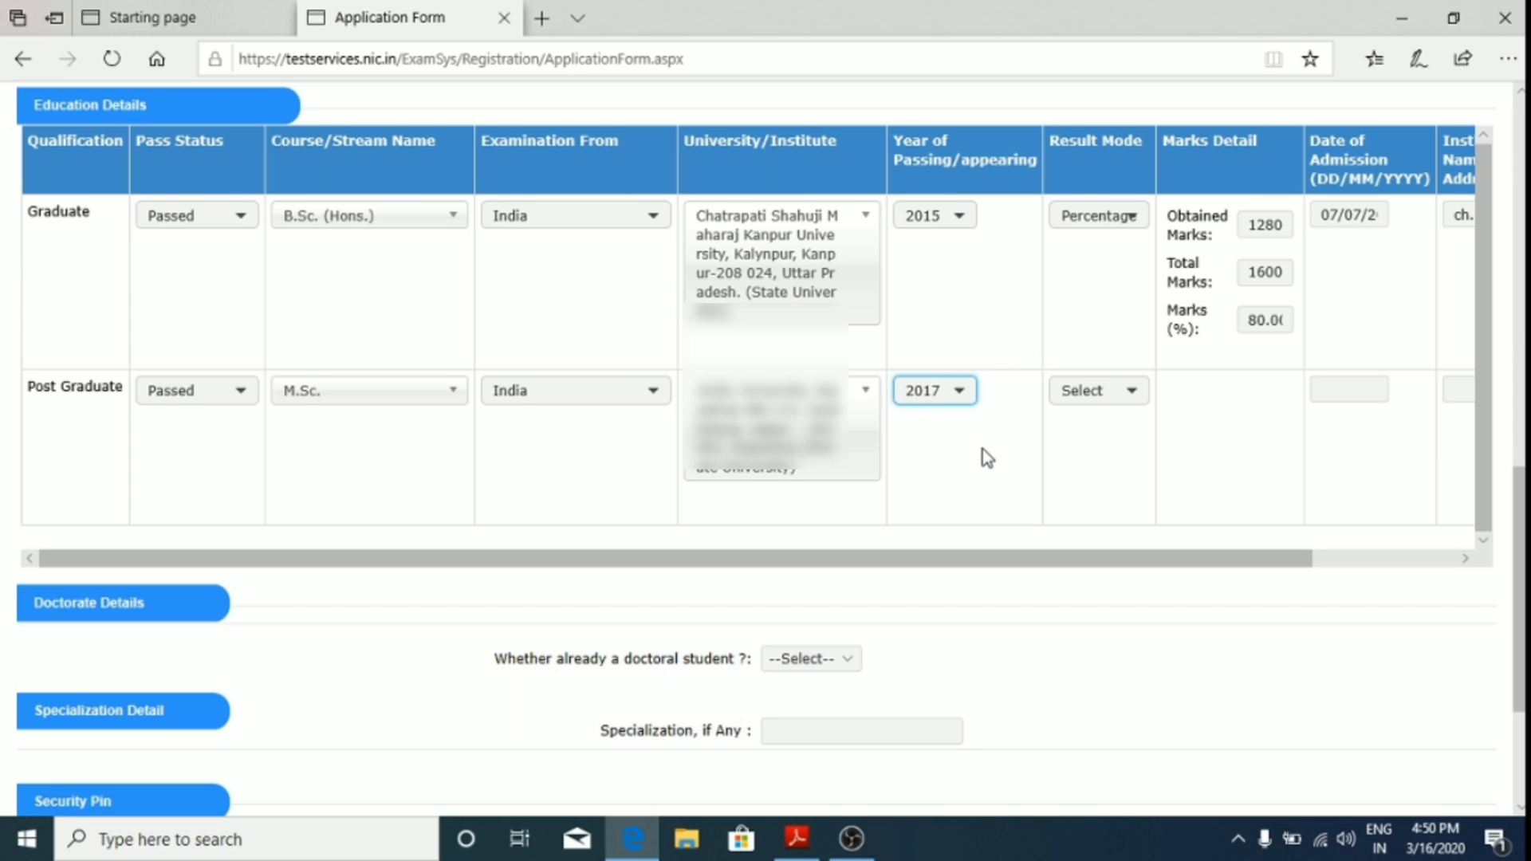
Step: Set the M.Sc. result mode to CGPA, maximum grade point 10, CGPA 7.9
left_click(1136, 391)
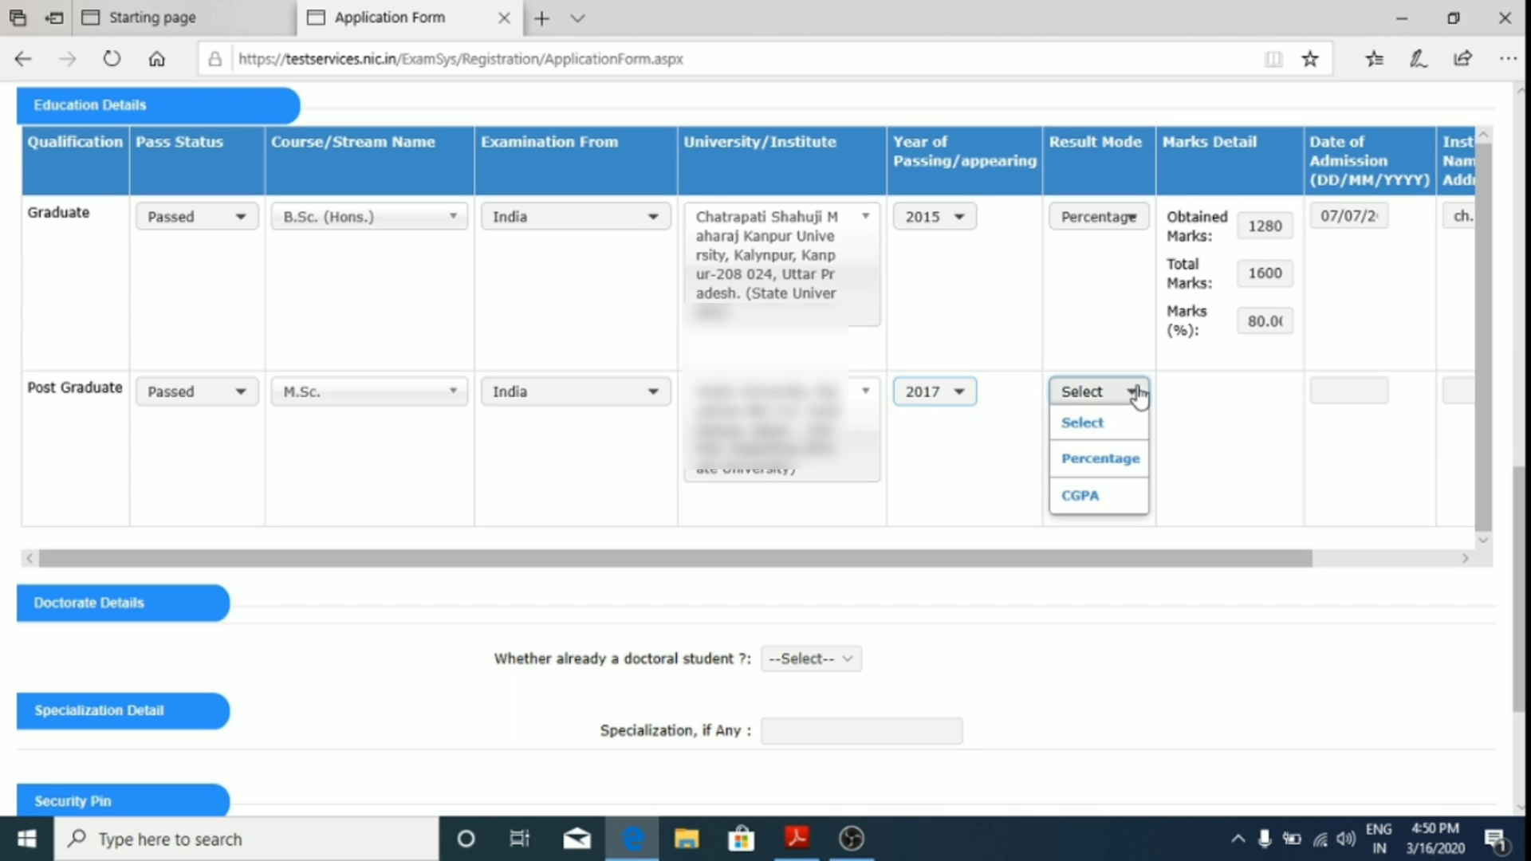
left_click(1124, 496)
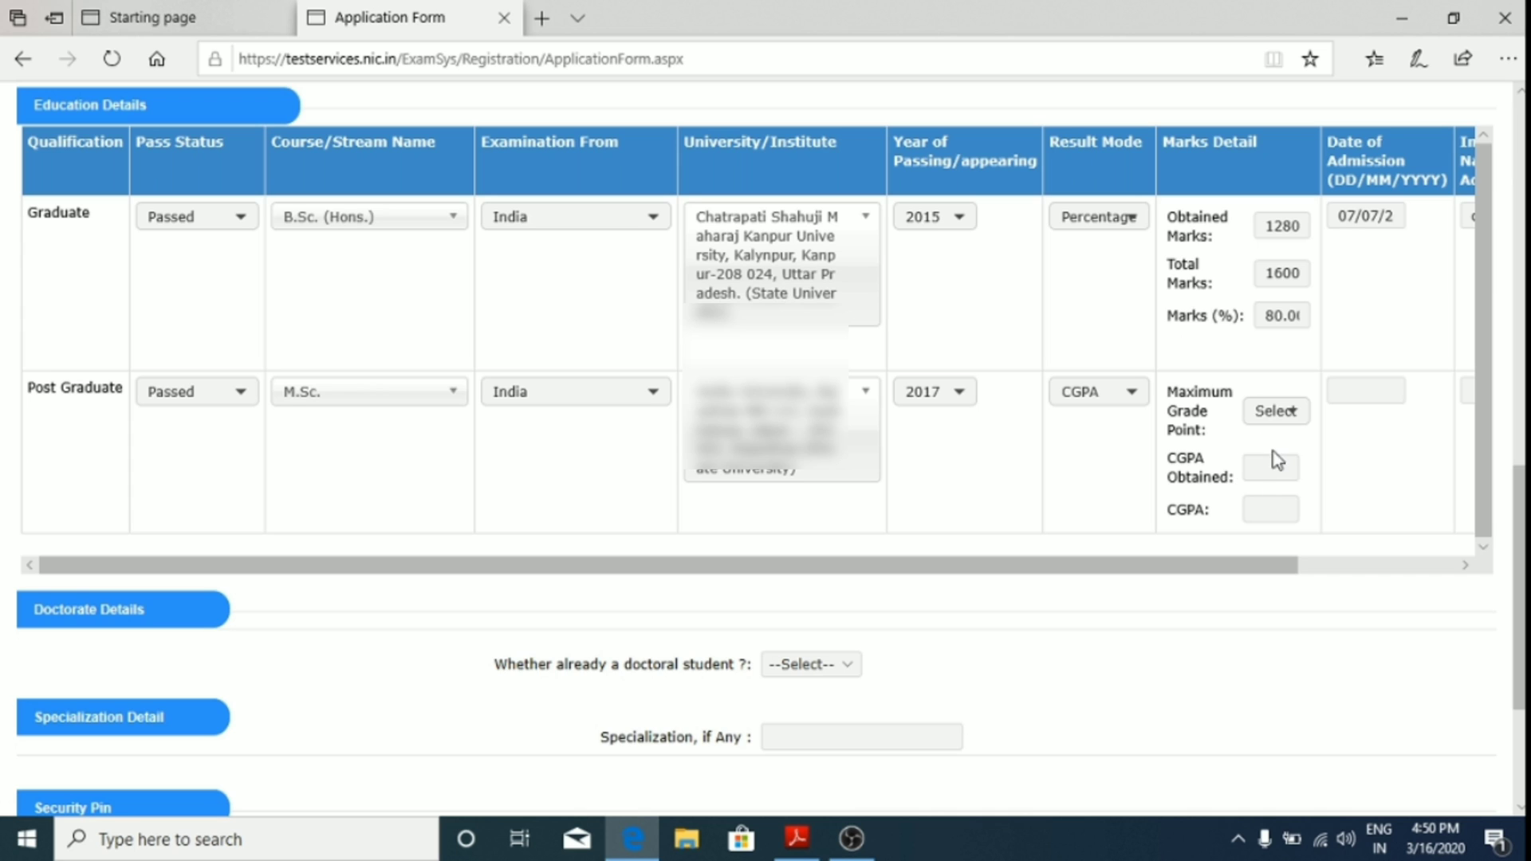
left_click(1285, 416)
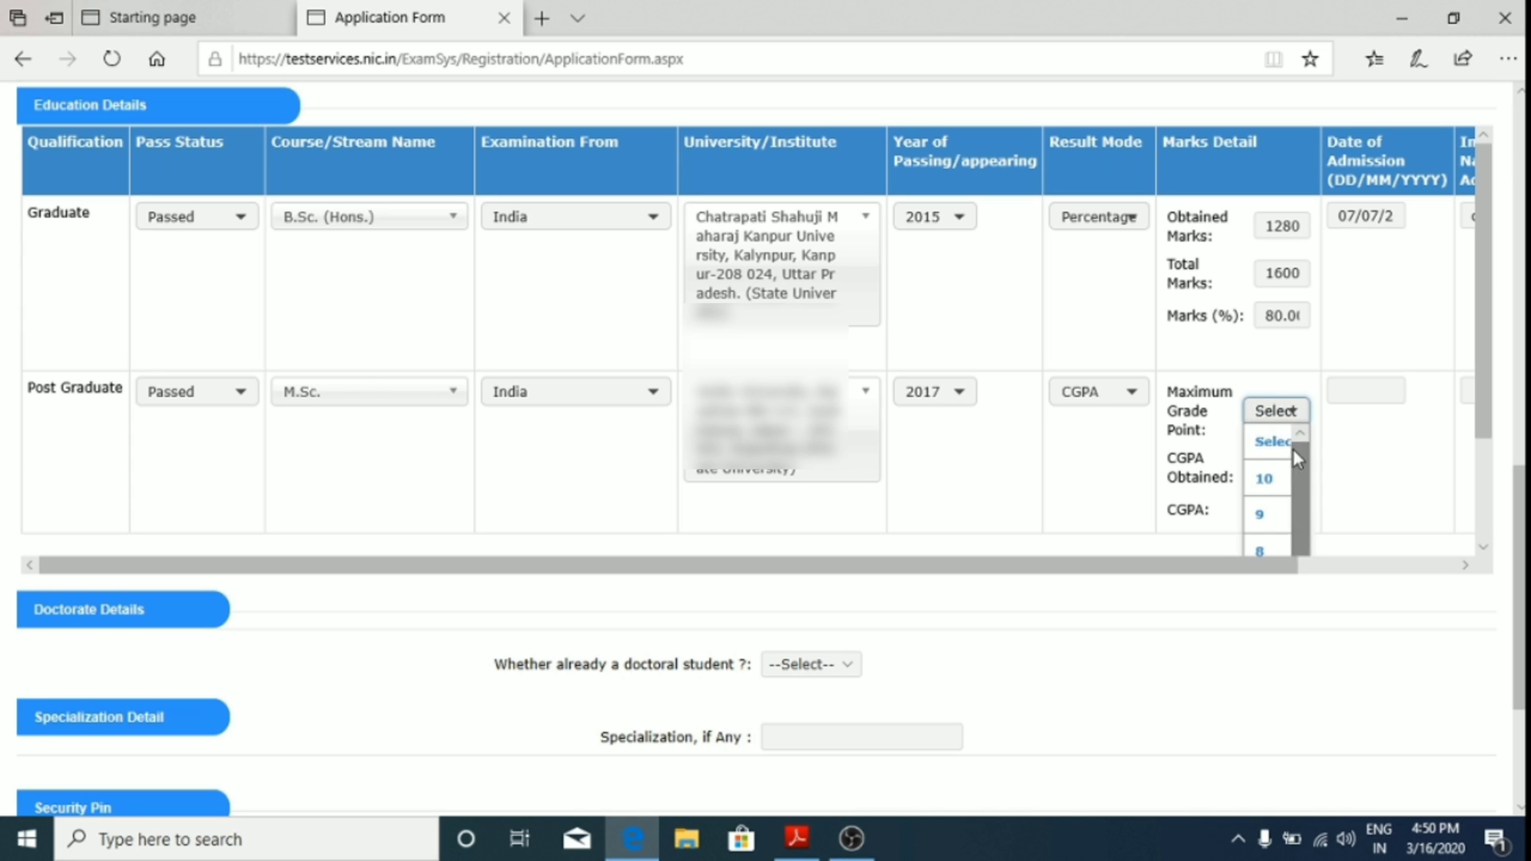
left_click(1280, 482)
left_click(1268, 466)
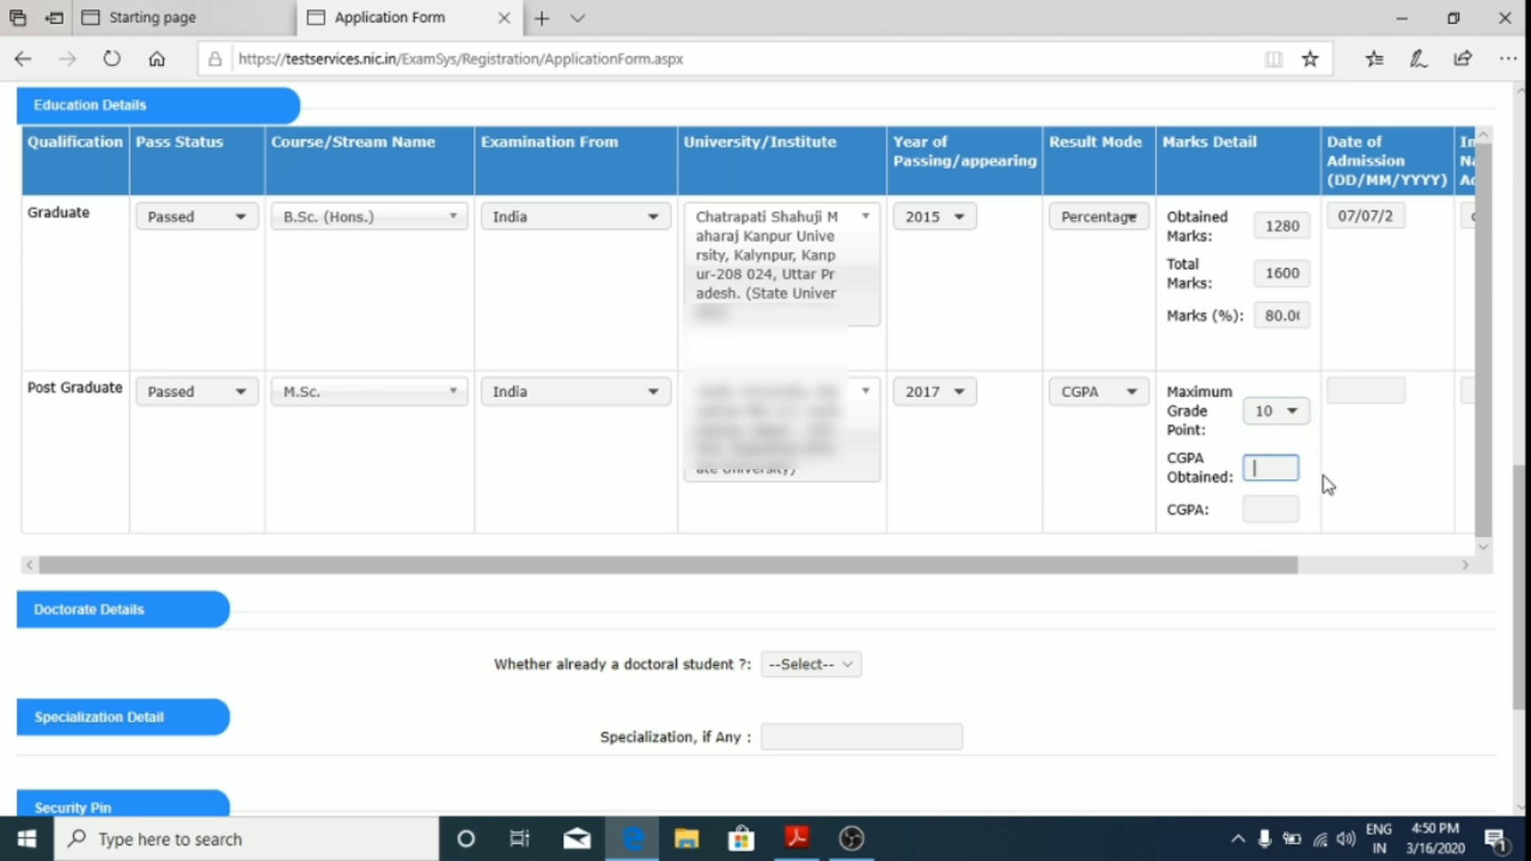
left_click(1281, 511)
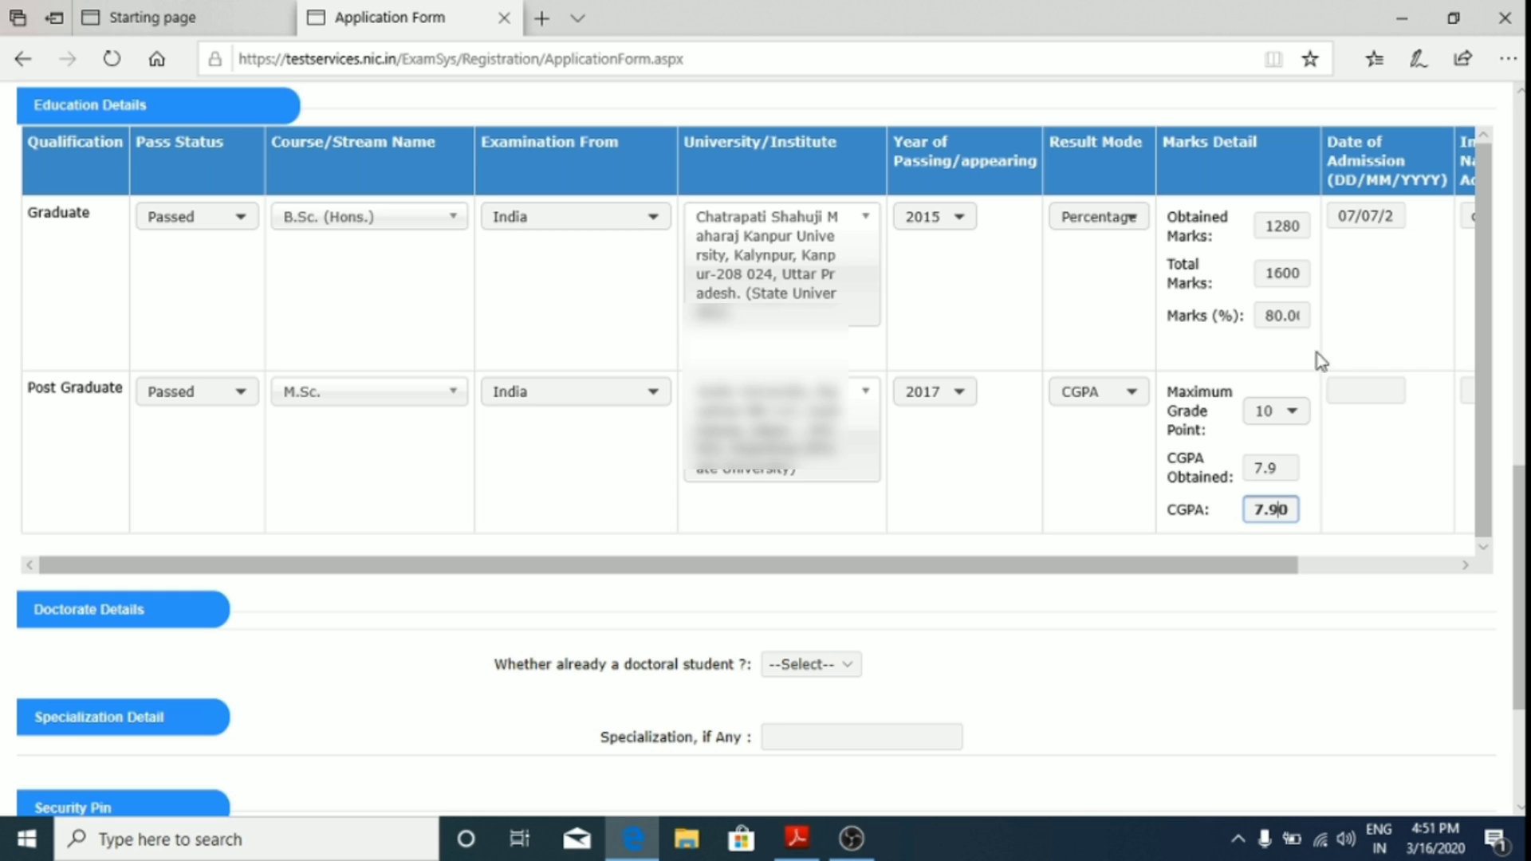
left_click(1466, 564)
left_click(1467, 568)
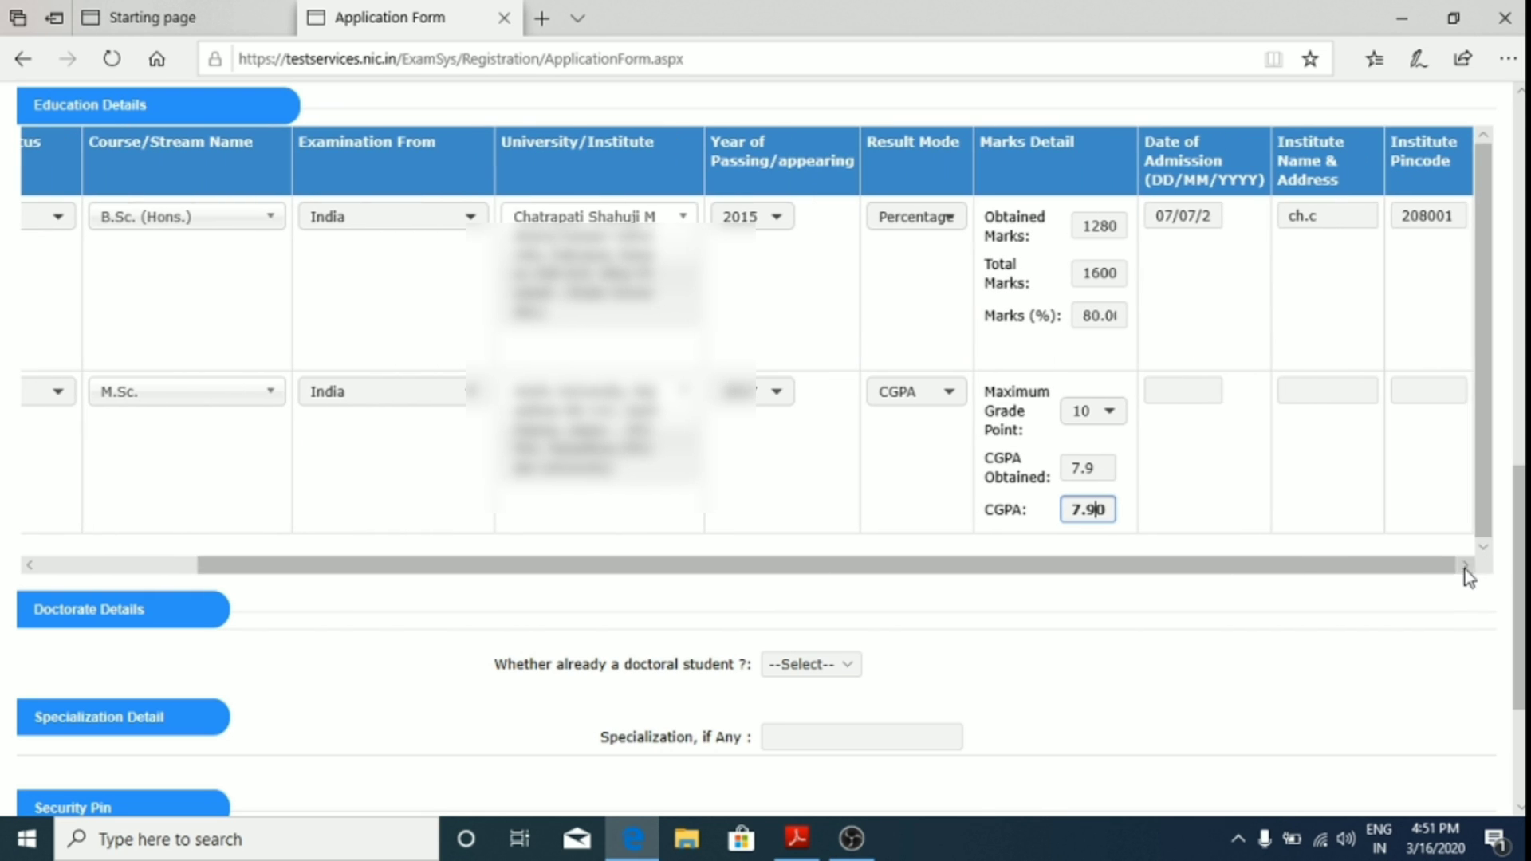
Step: Type 07/08/2016 as the M.Sc. admission date and start the institute name
left_click(1177, 390)
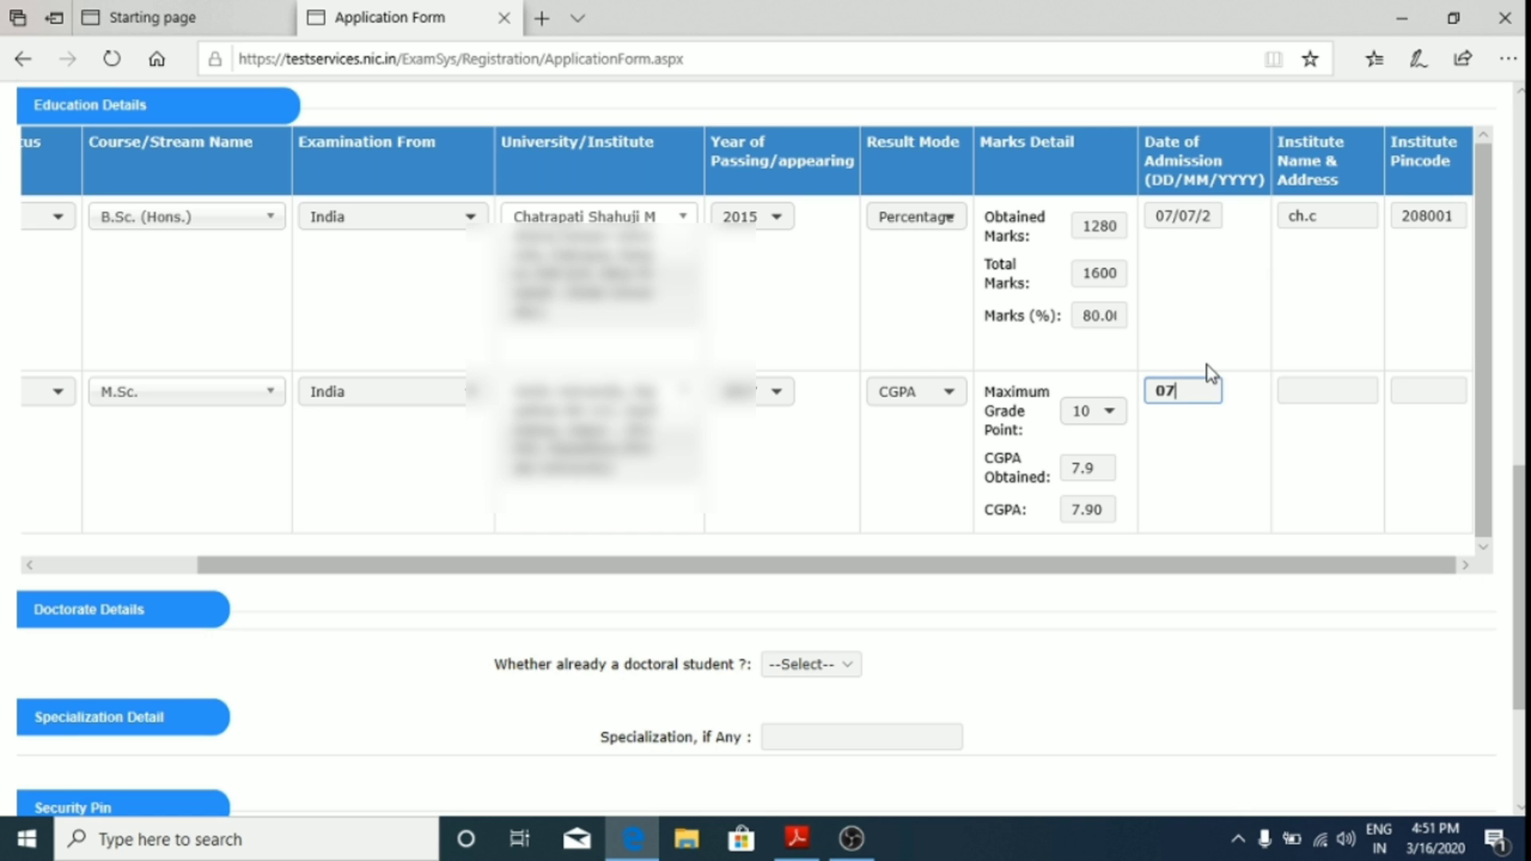
type("07/08")
type("/")
type("201")
key("BackSpace")
type("16")
left_click(1314, 390)
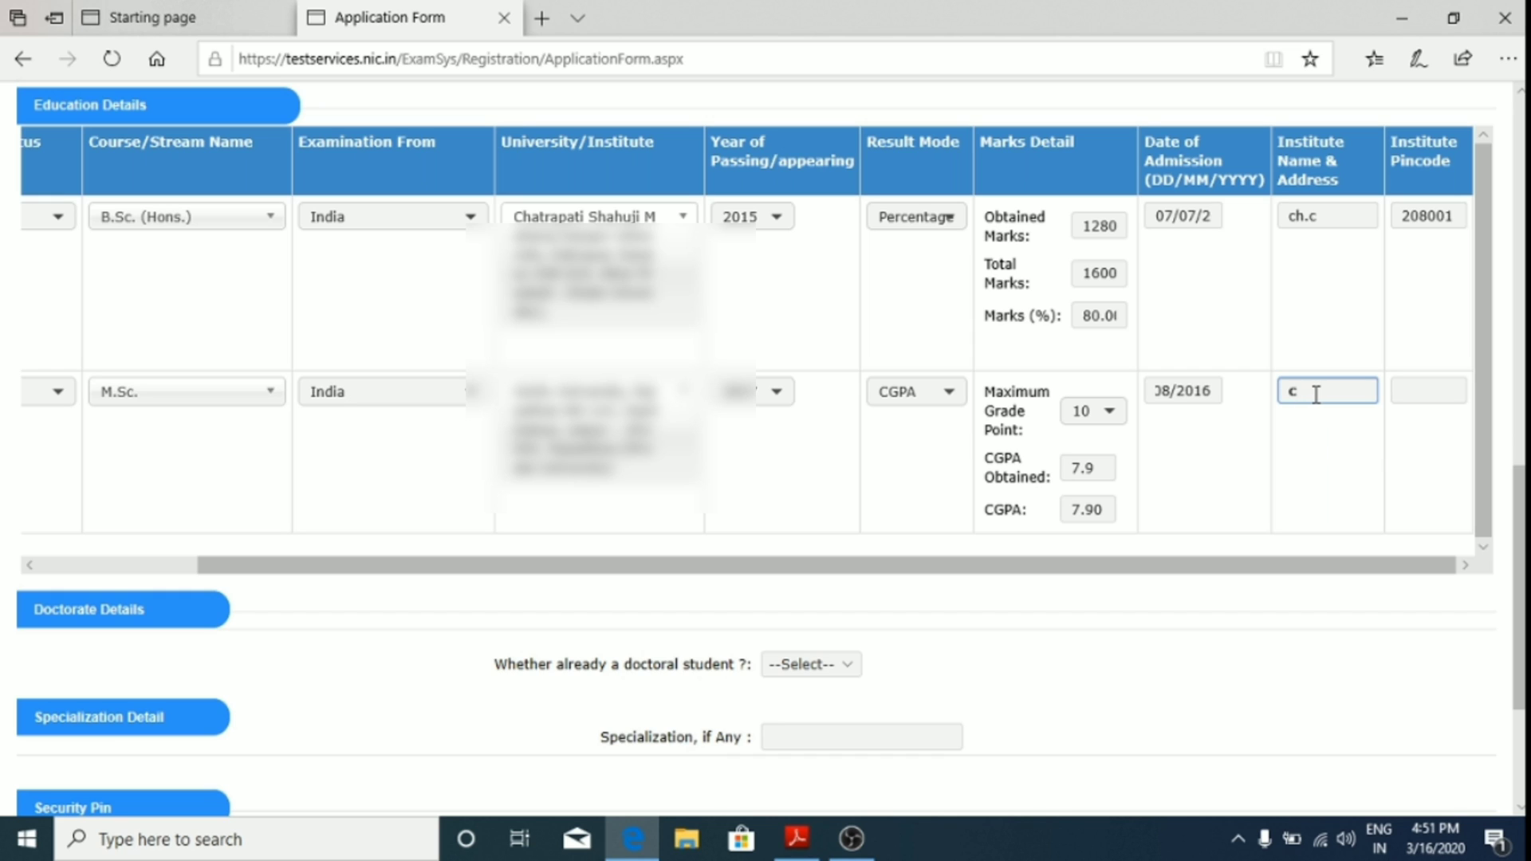
type("alwar o")
Step: Choose Chatrapati Shahuji Maharaj Kanpur University for the M.Sc
left_click(686, 398)
scroll(670, 431, "down", 2)
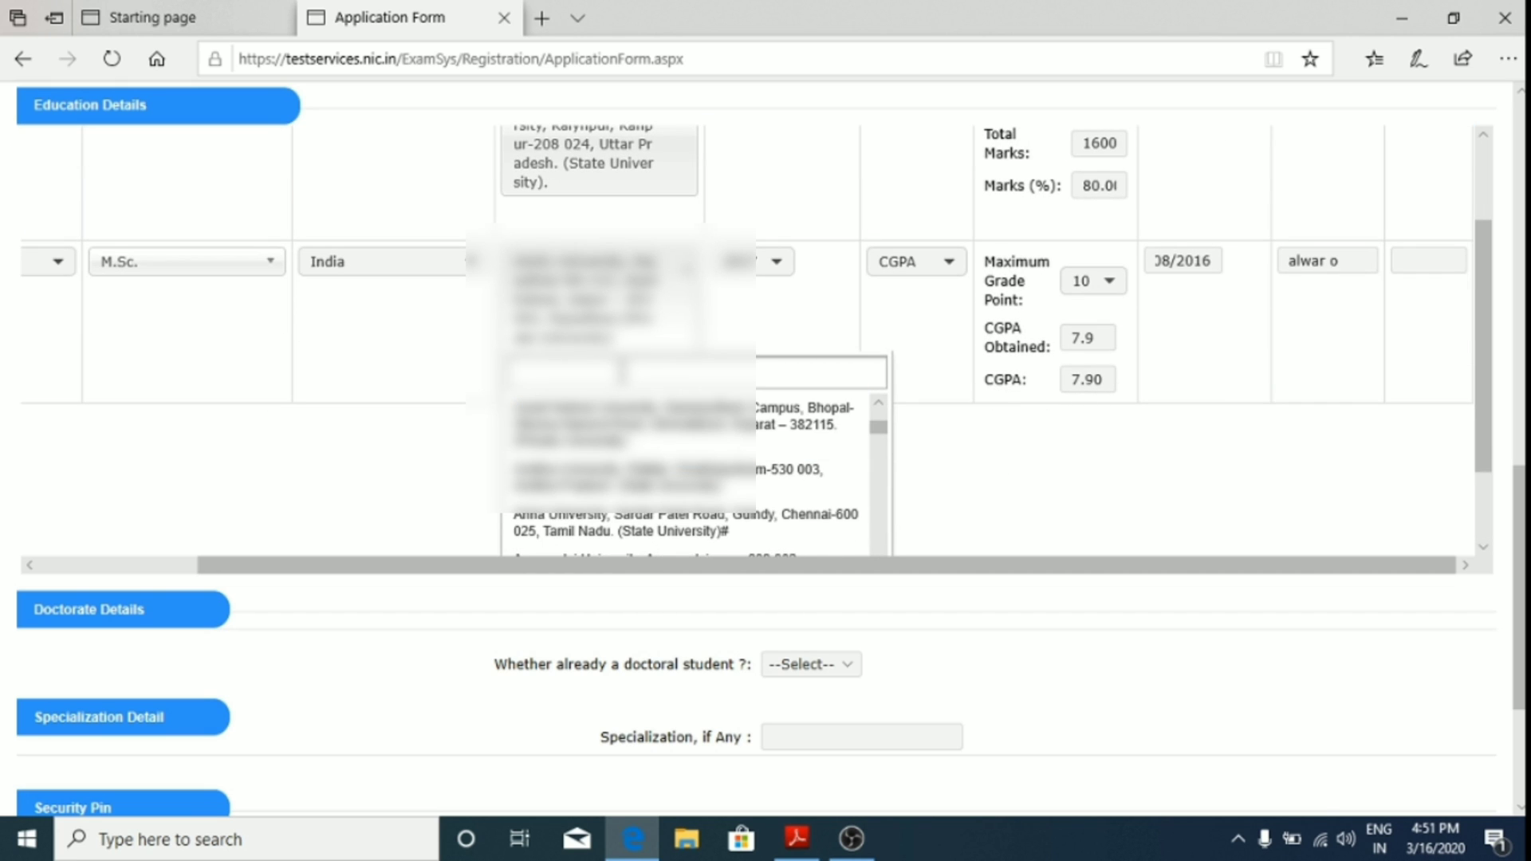
type("cha")
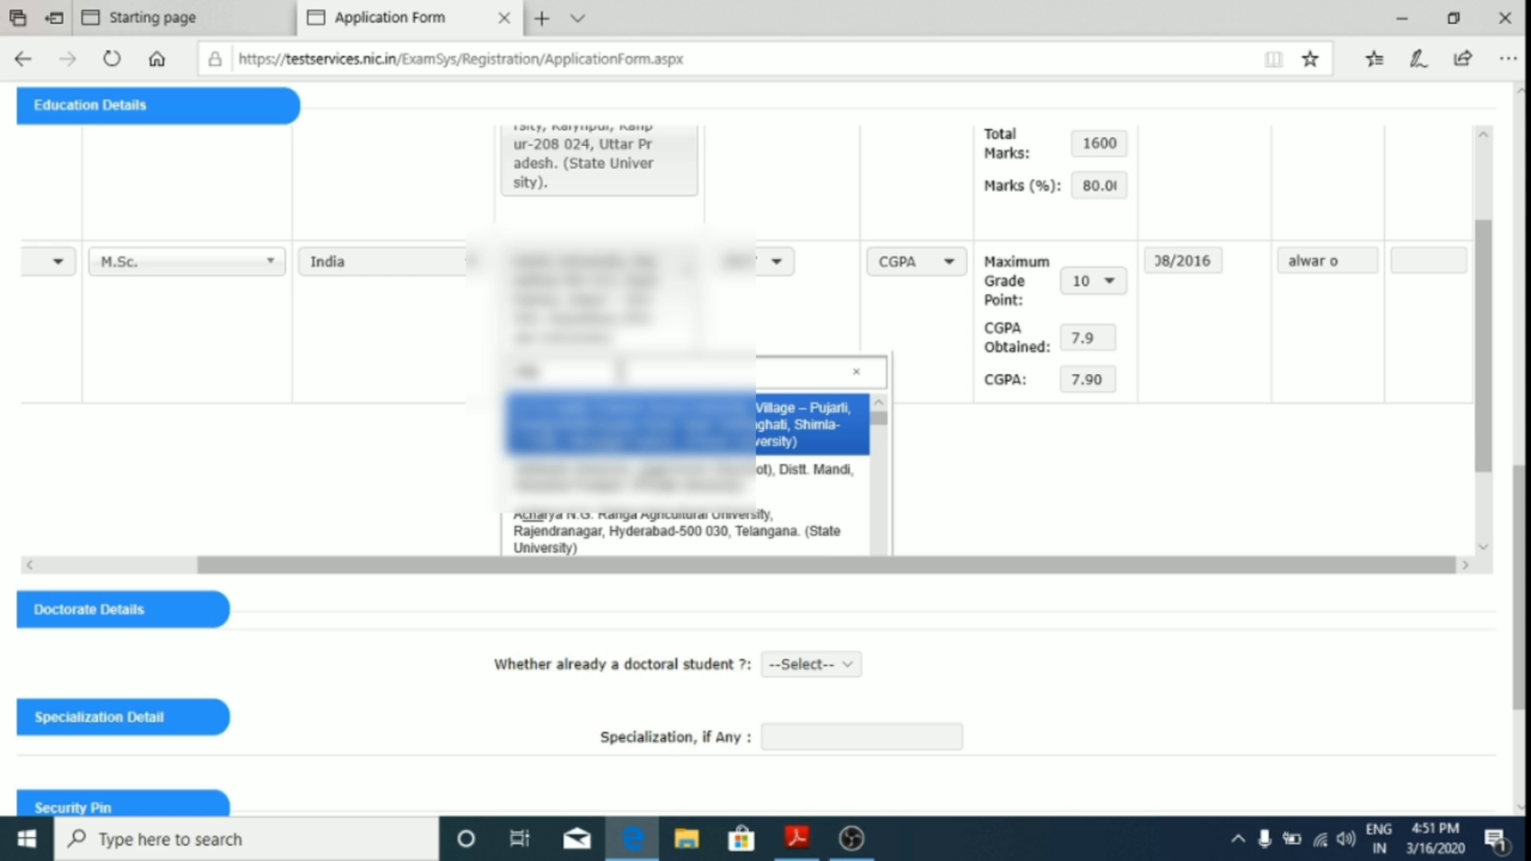
type("tr")
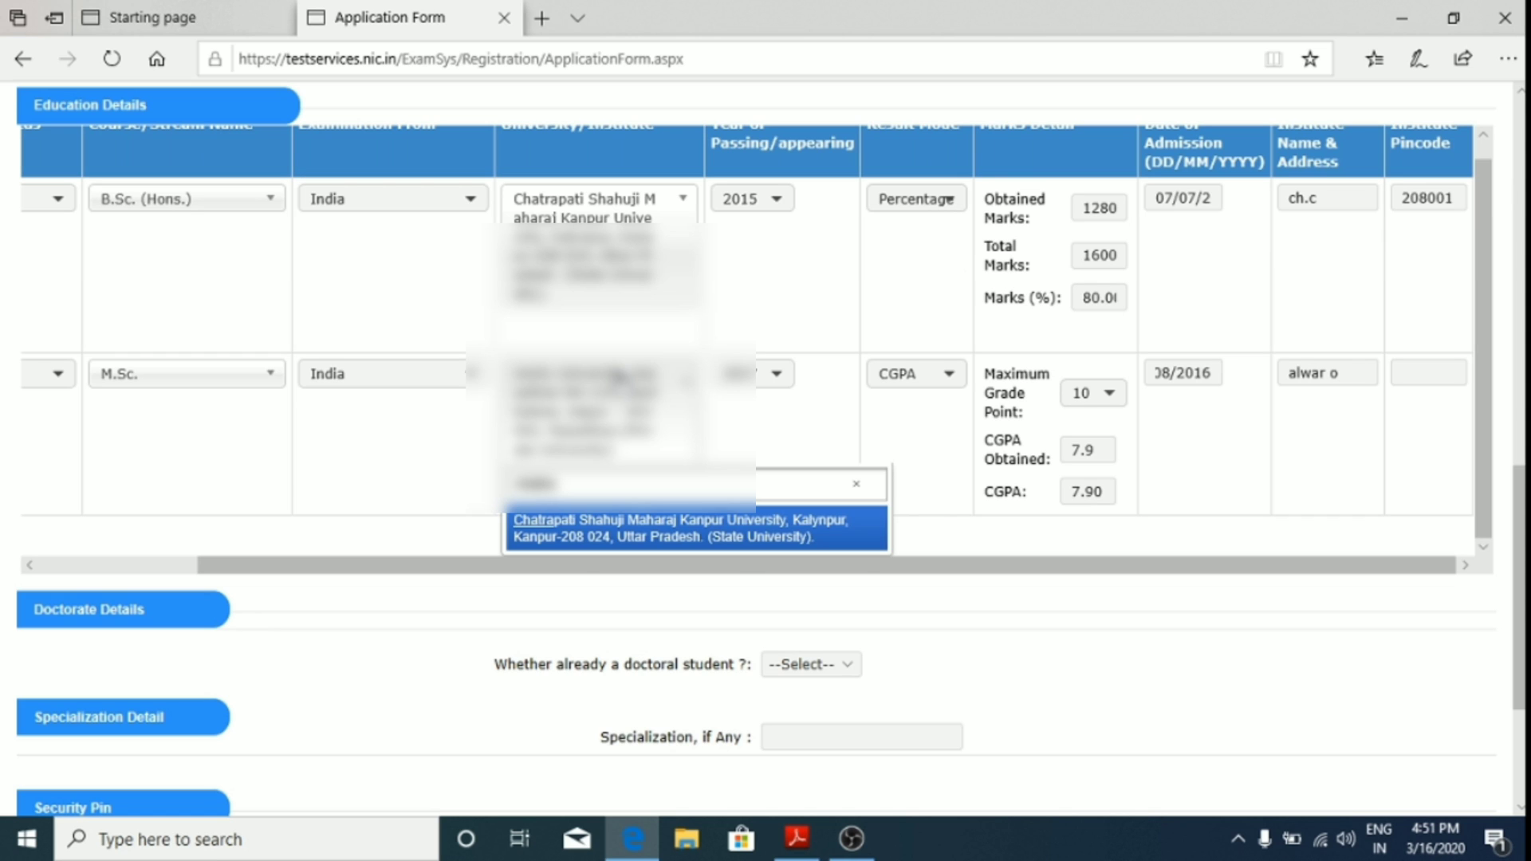
left_click(699, 536)
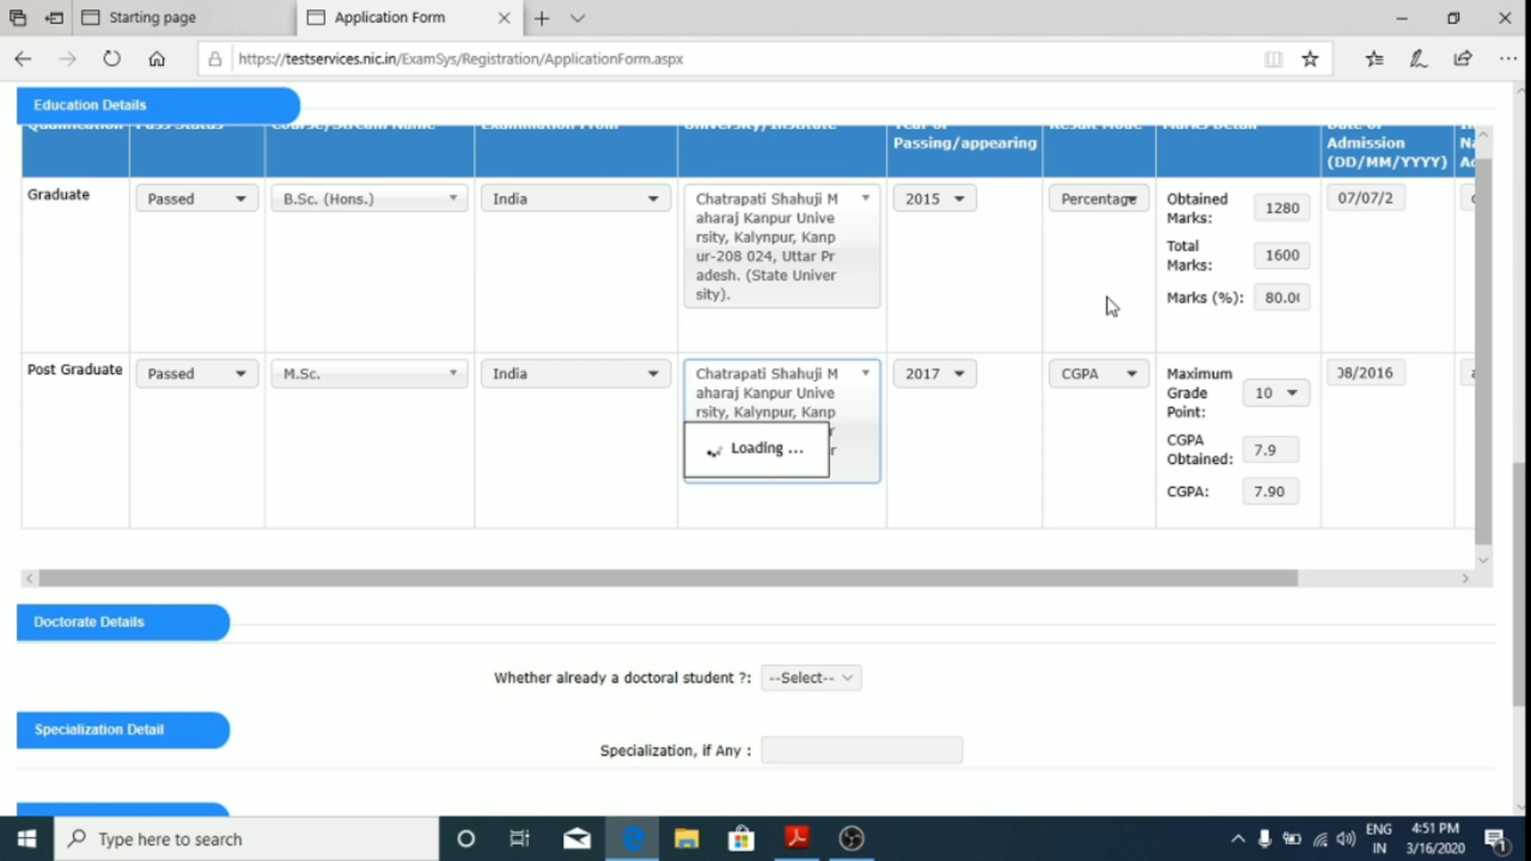
Step: Enter 'ch.ch. college' as the M.Sc. institute with pincode 208001
left_click(1466, 578)
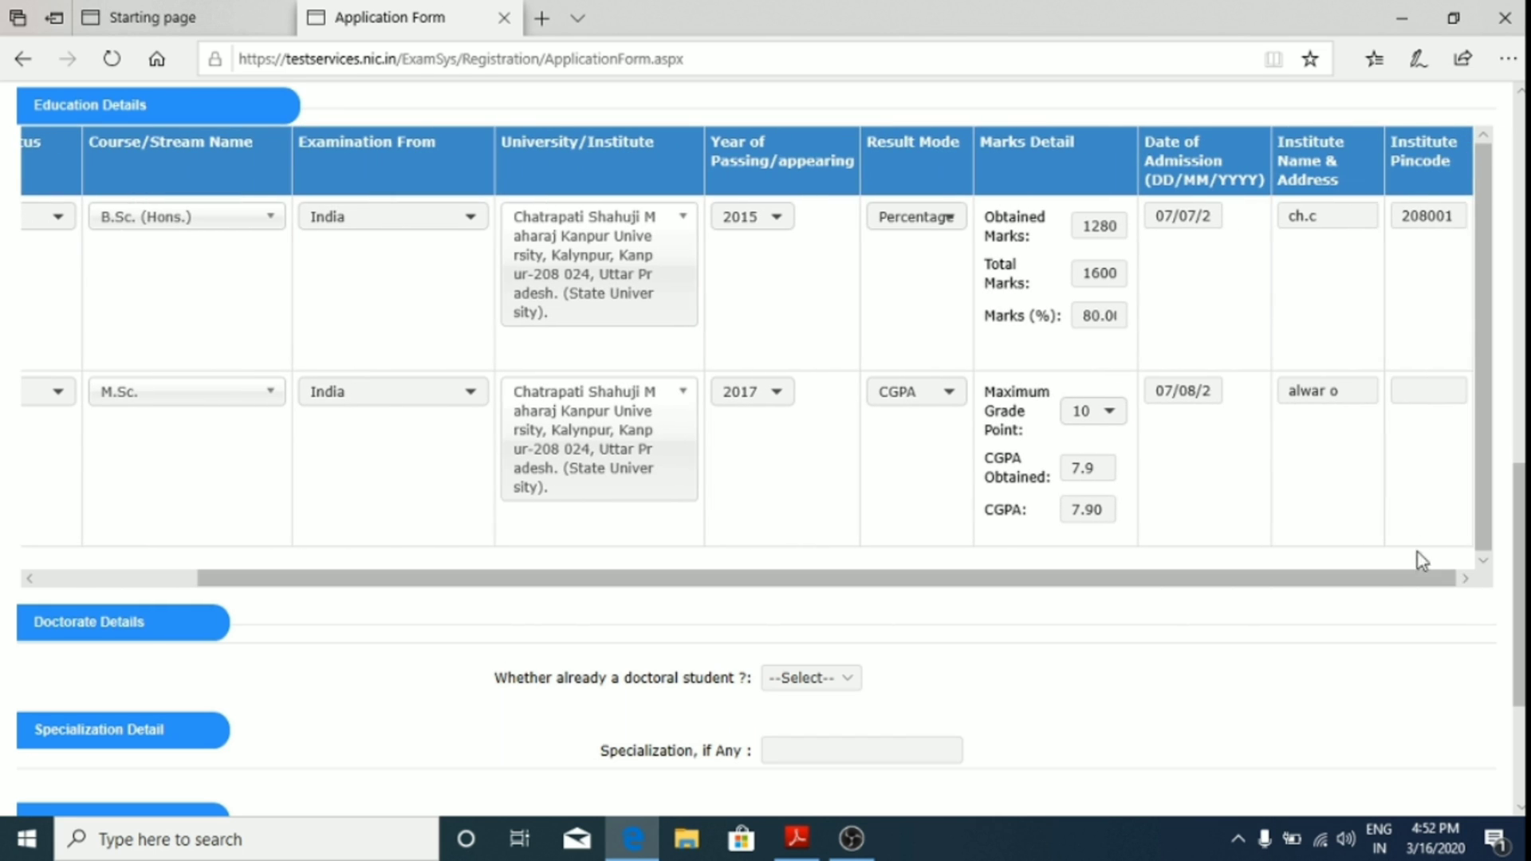
left_click(1346, 389)
key("BackSpace")
key("BackSpace")
key("BackSpace")
key("BackSpace")
key("BackSpace")
key("BackSpace")
type("ch.ch. college")
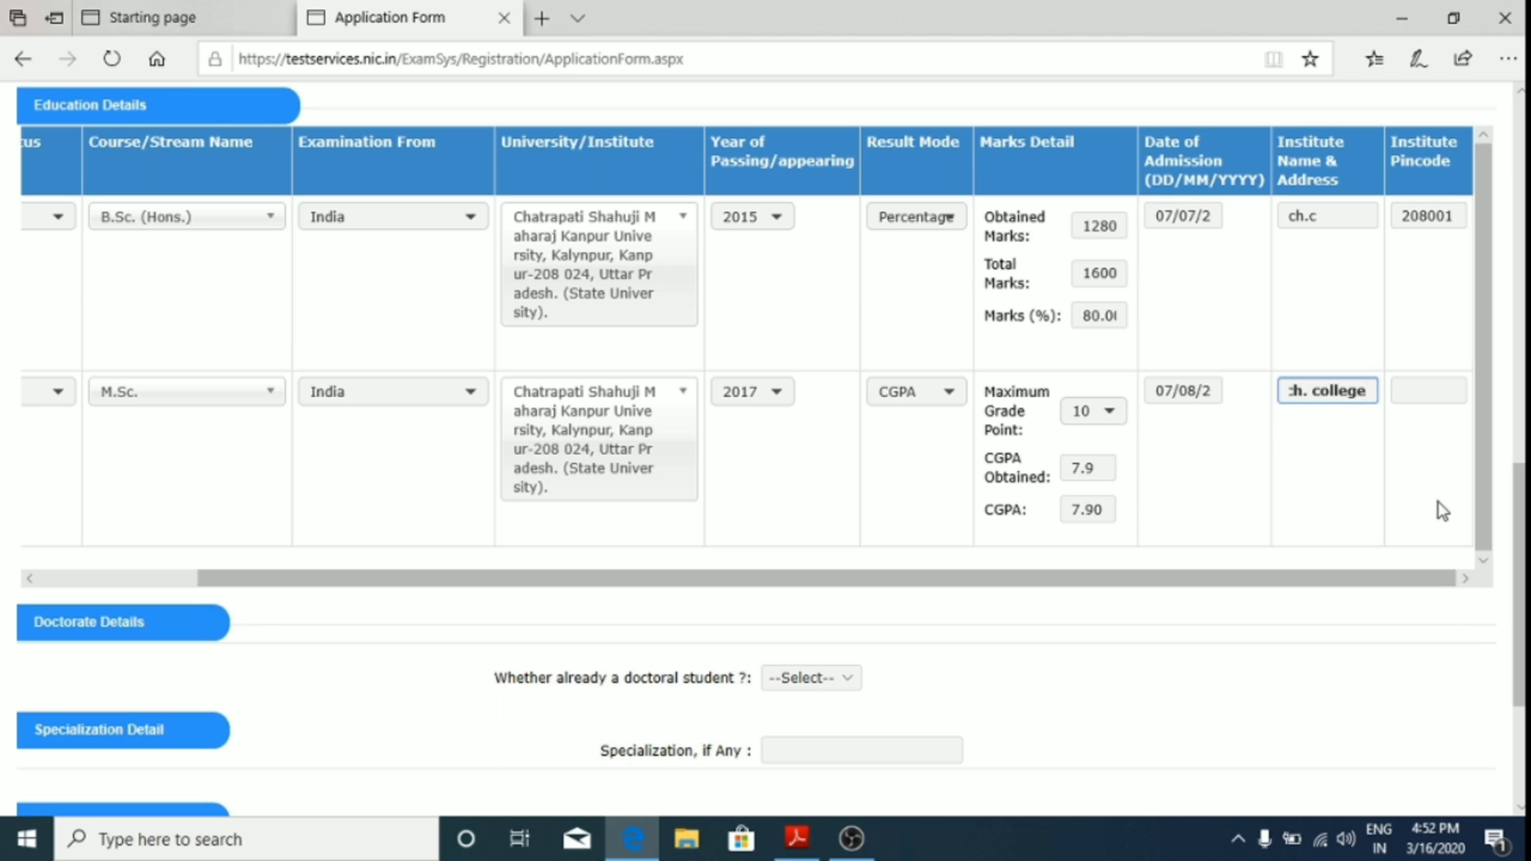
left_click(1424, 391)
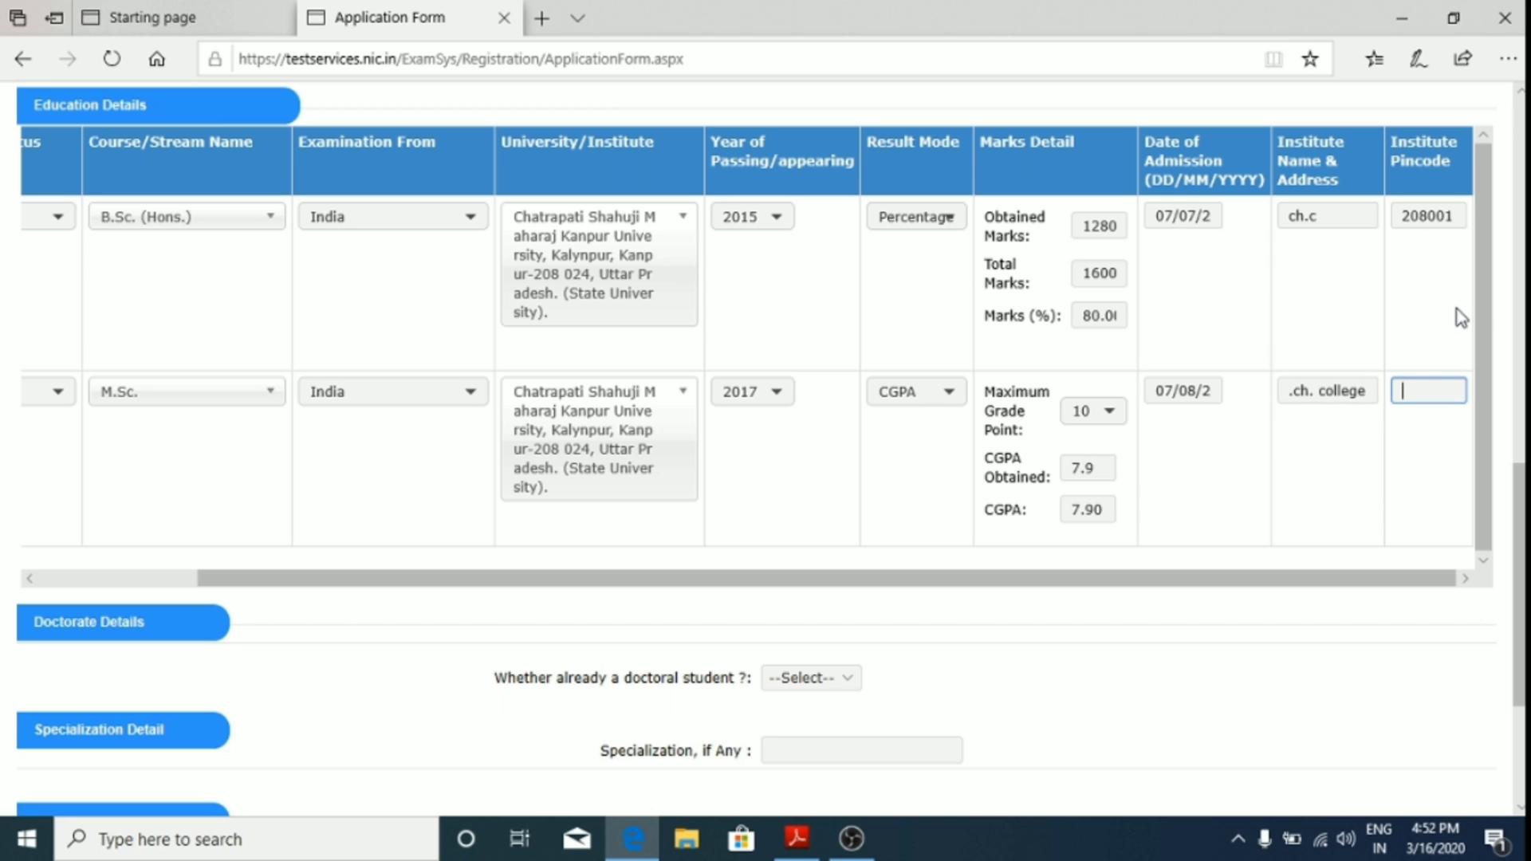
type("2020")
type("80")
key("BackSpace")
key("BackSpace")
type("01")
scroll(434, 324, "up", 4)
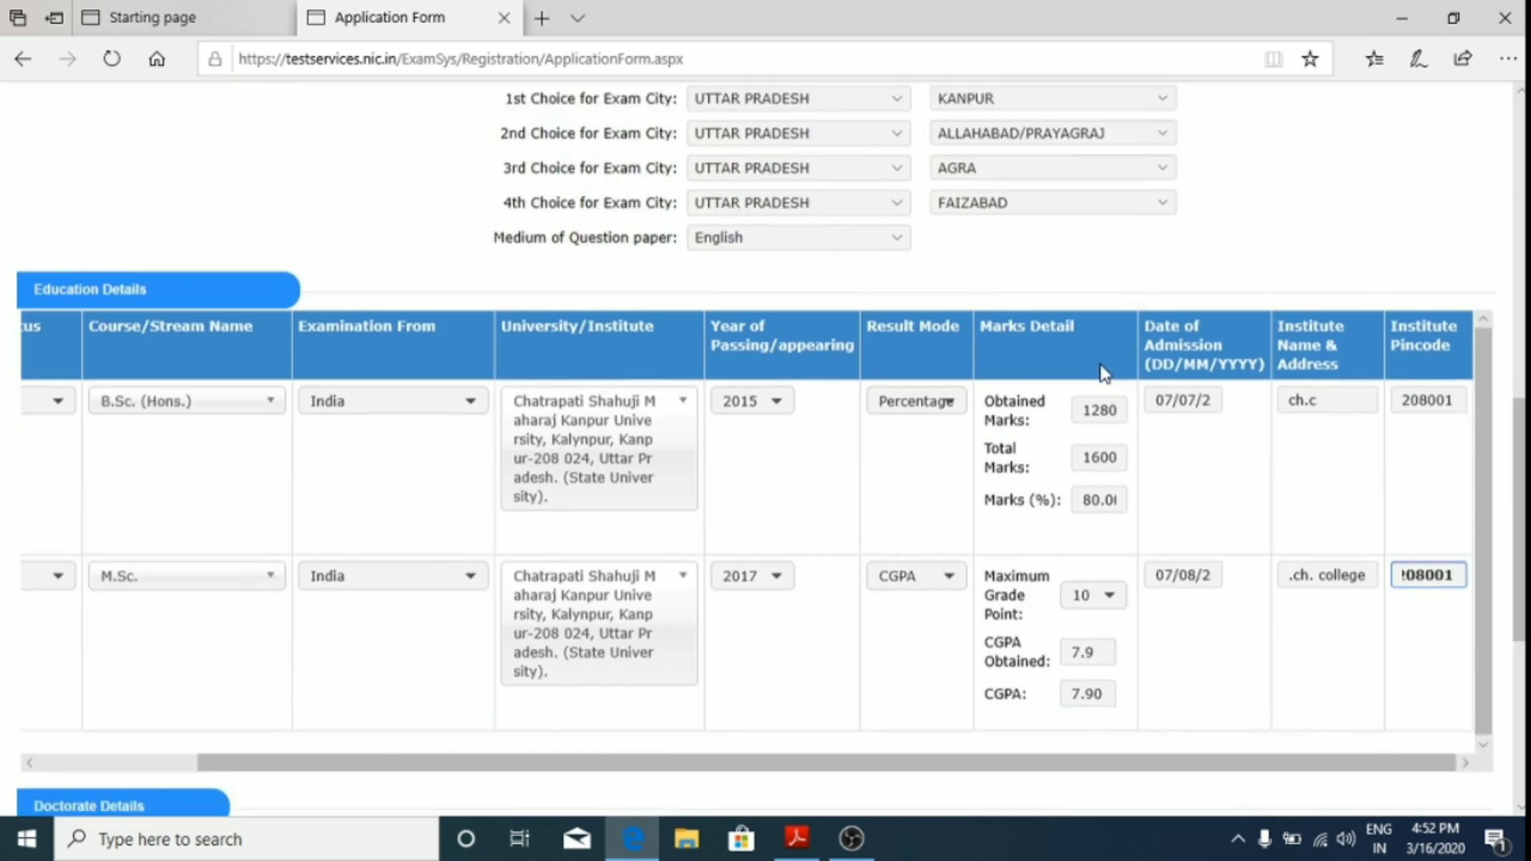
Step: Answer No to already being a doctoral student
scroll(995, 476, "down", 4)
scroll(995, 476, "down", 4)
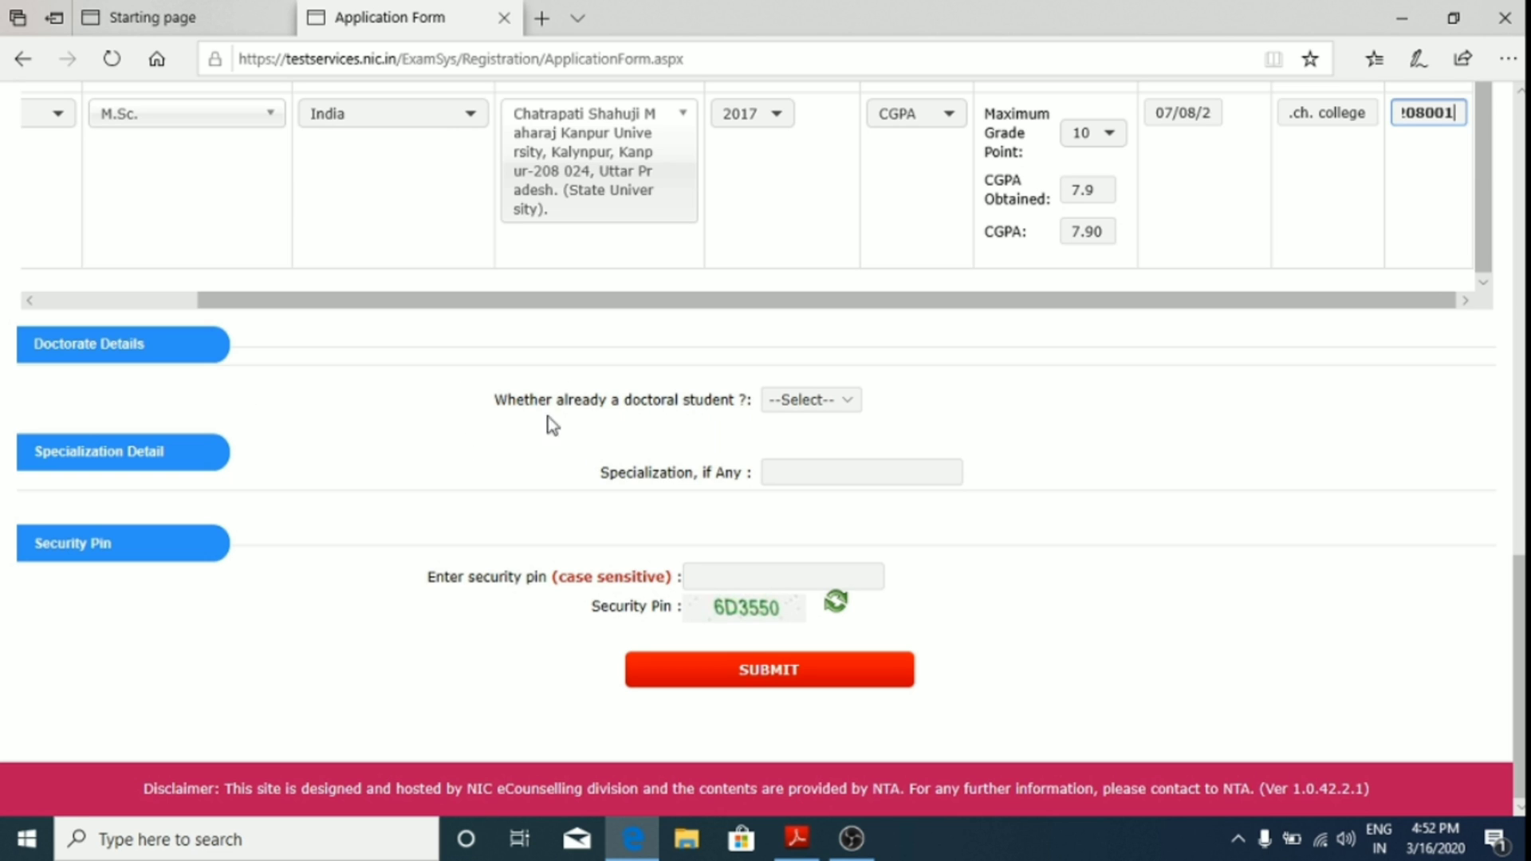
left_click(848, 401)
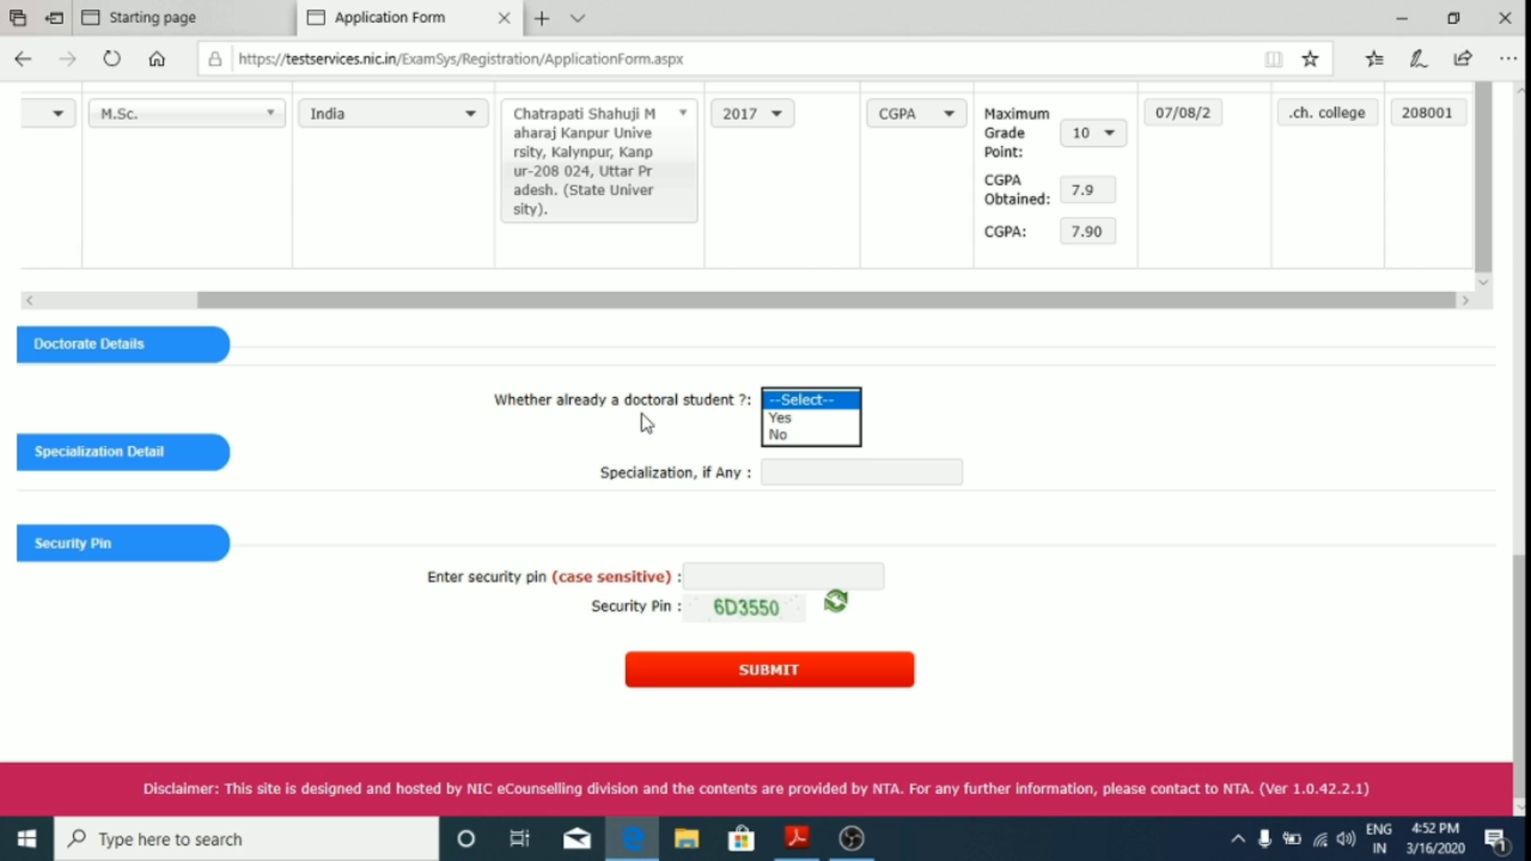
left_click(778, 434)
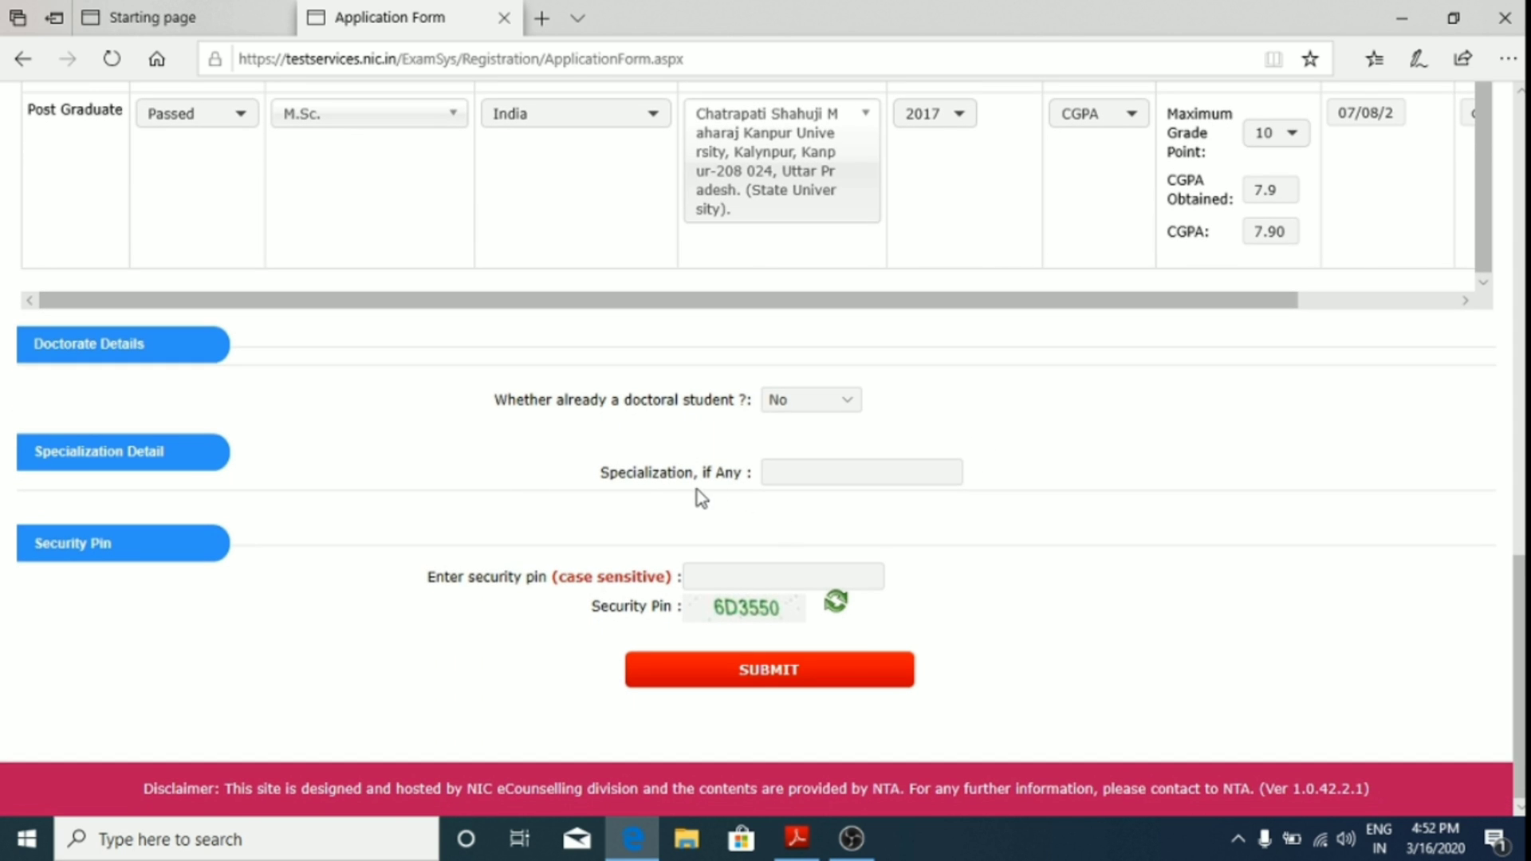
Step: Enter the displayed security pin and submit the form for review
left_click(792, 574)
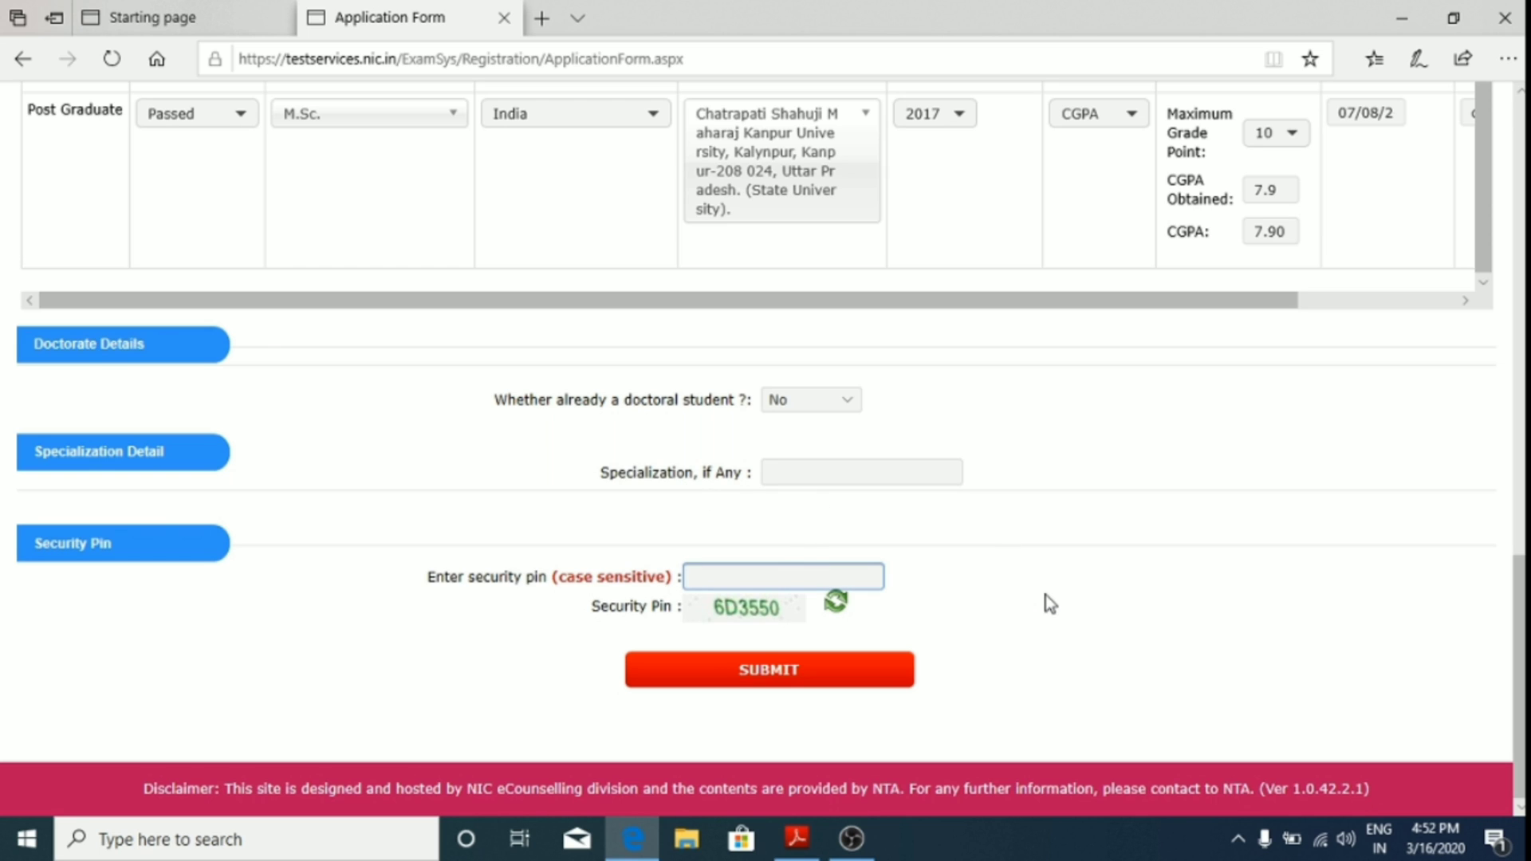
type("6D3350")
left_click(861, 670)
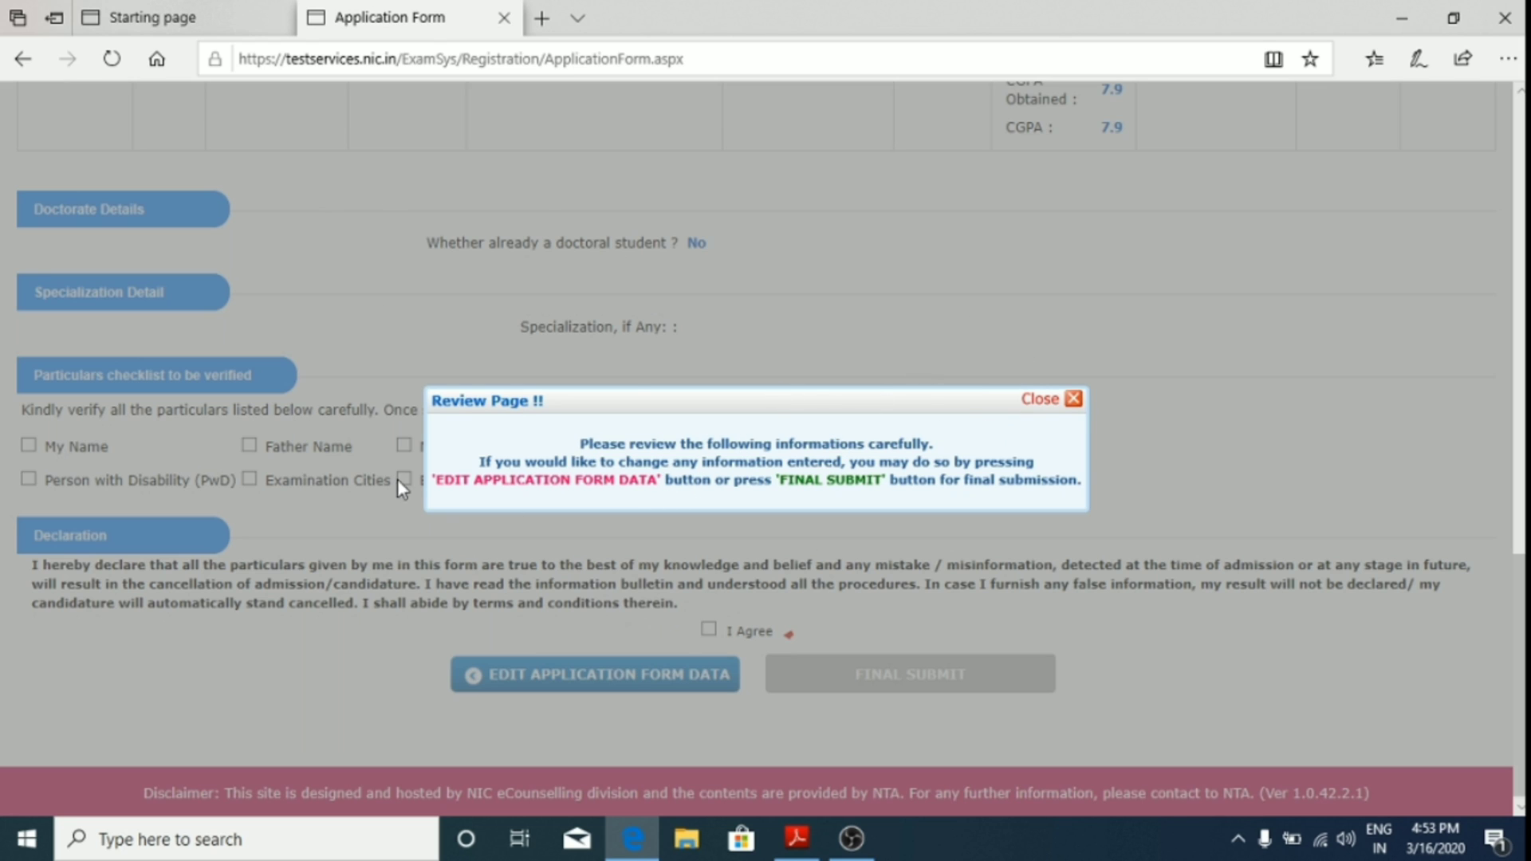
Step: Accept the declaration and attempt final submission, dismissing the unchecked-particulars warnings
left_click(1073, 400)
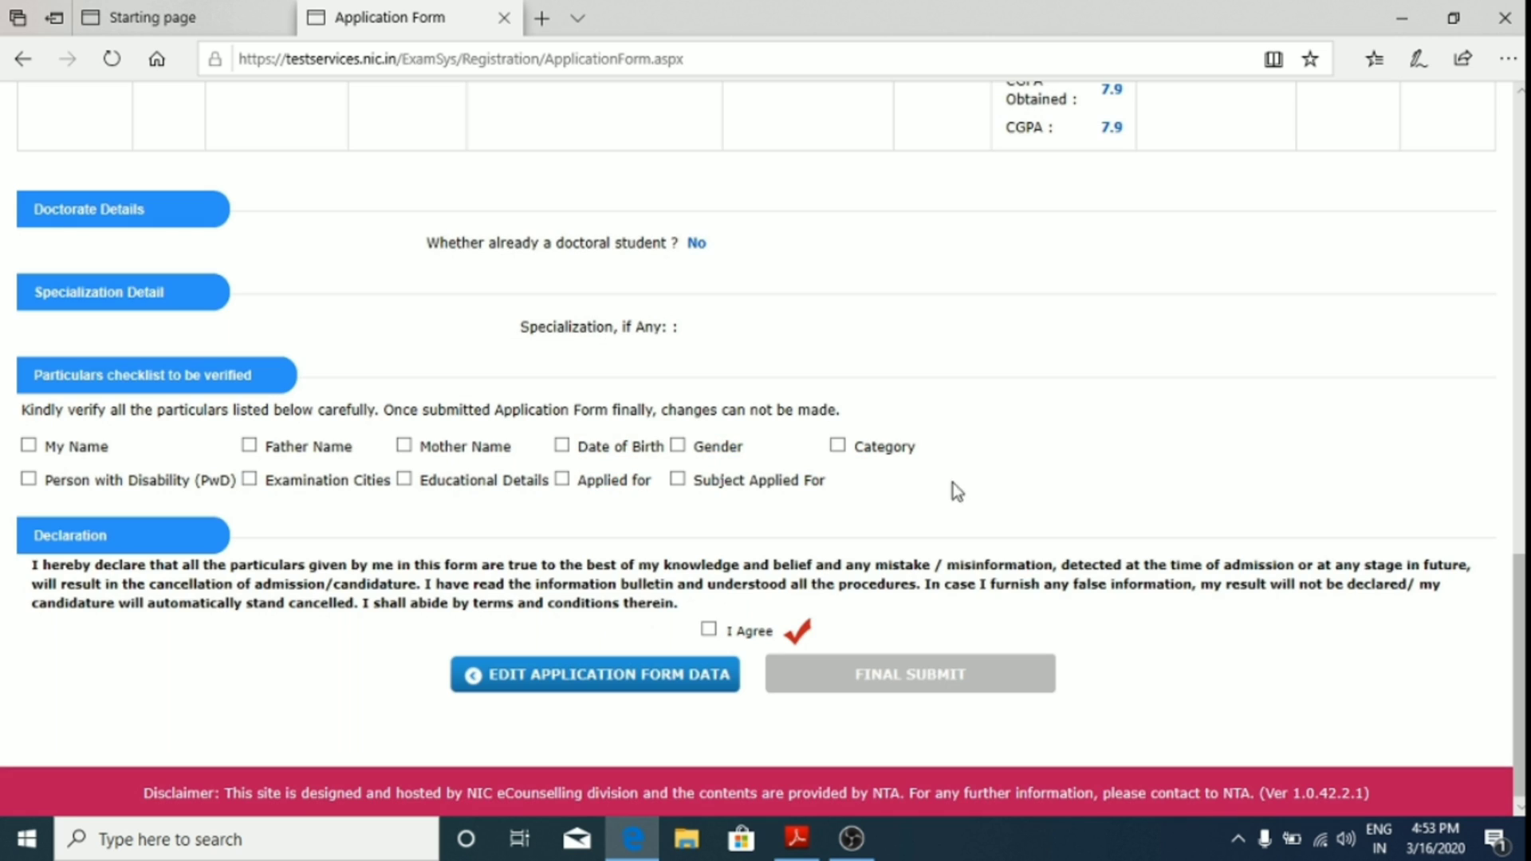
left_click(707, 631)
left_click(946, 686)
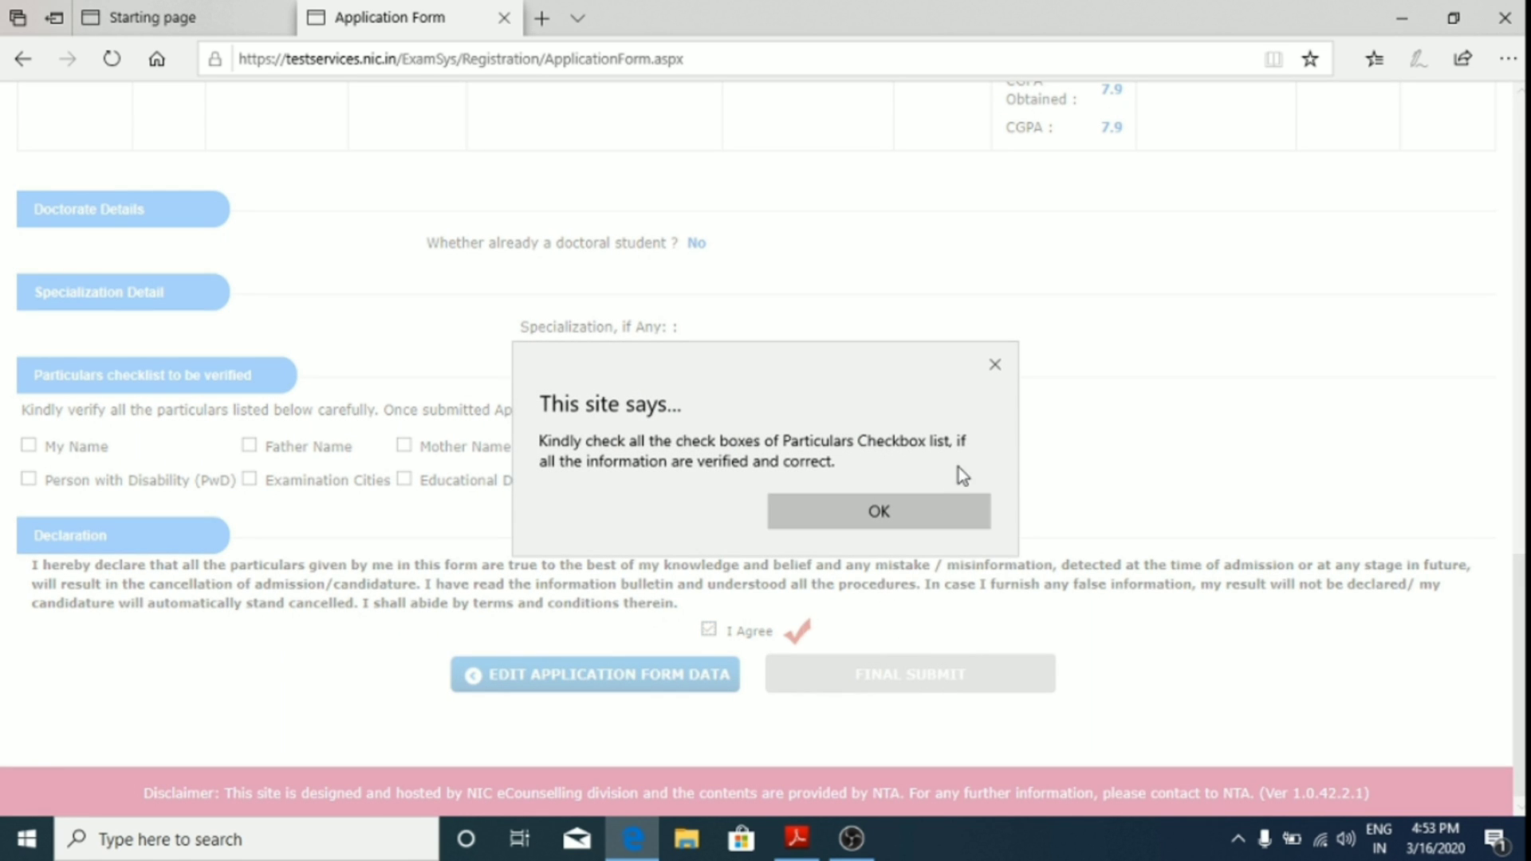
key("Return")
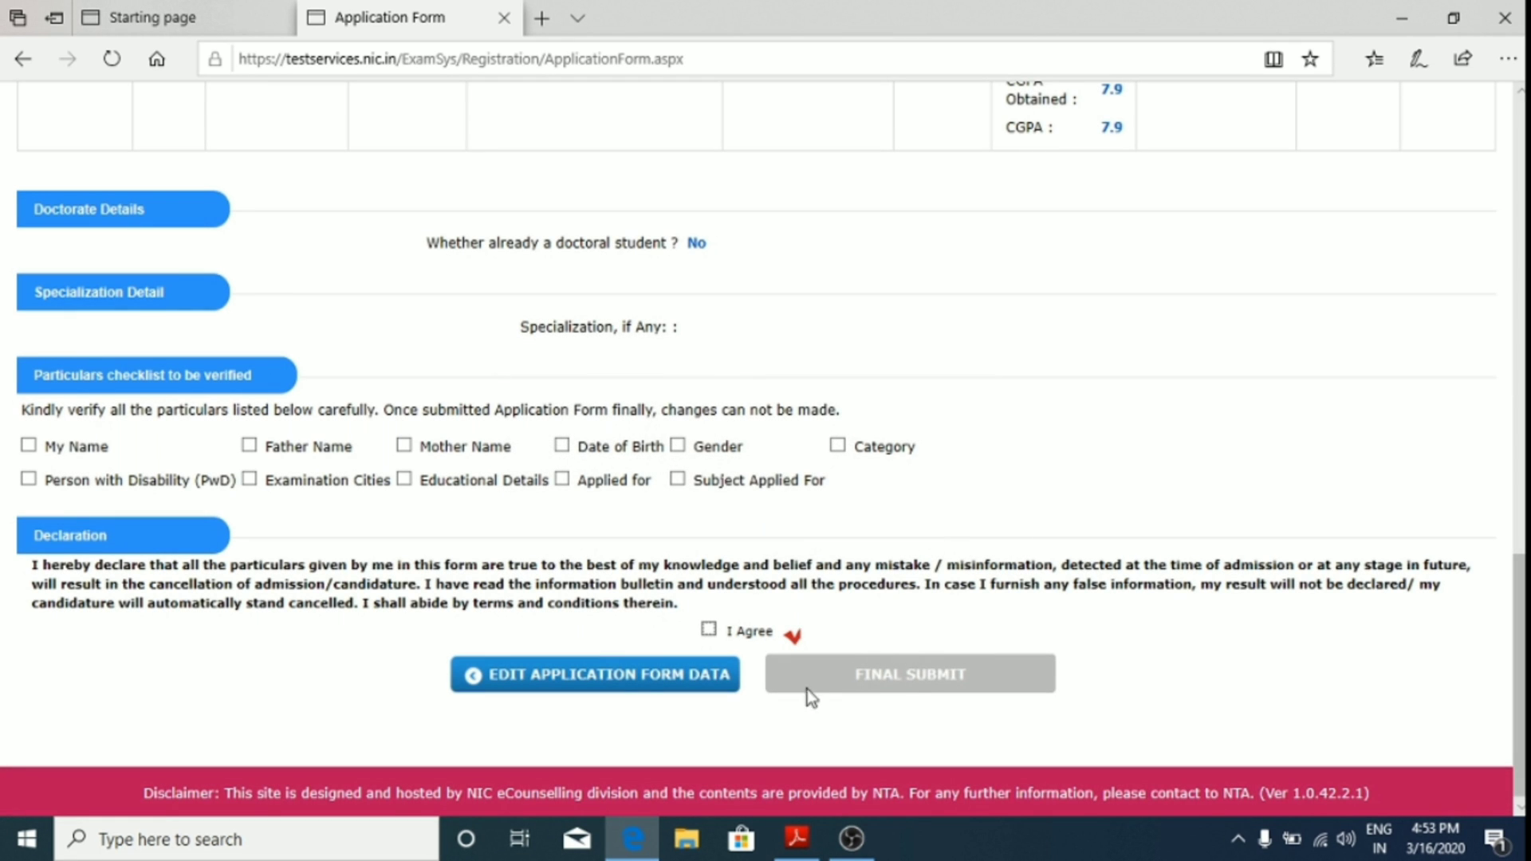
left_click(709, 630)
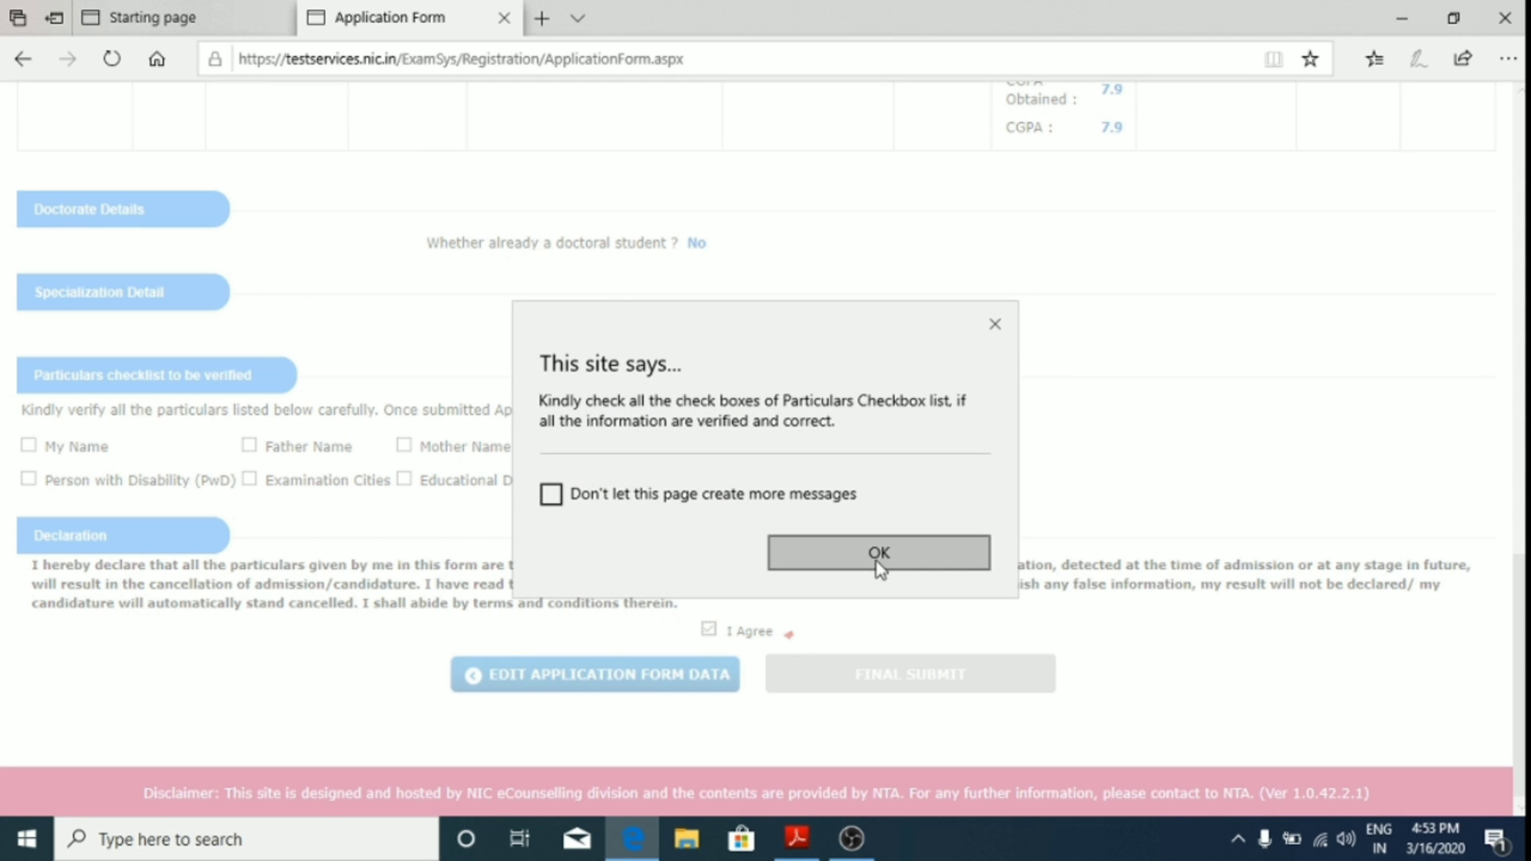
left_click(550, 494)
left_click(885, 558)
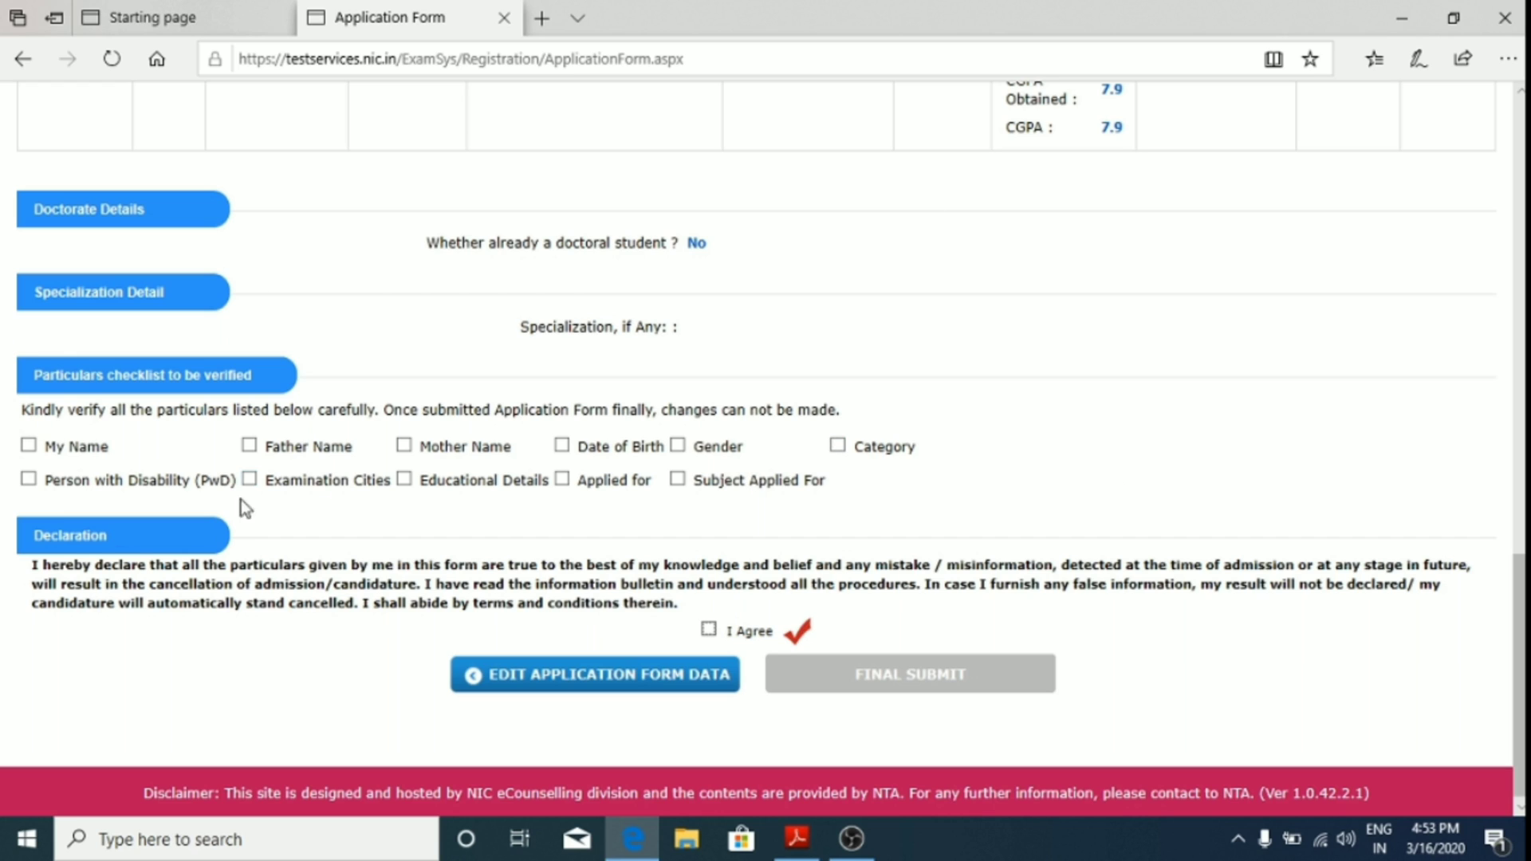
Step: Tick all eleven particulars, from My Name through Subject Applied For, as verified
left_click(29, 445)
left_click(252, 448)
left_click(403, 447)
left_click(571, 452)
left_click(676, 446)
left_click(838, 447)
left_click(29, 479)
left_click(249, 478)
left_click(413, 483)
left_click(563, 481)
left_click(683, 481)
Step: Agree to the declaration and confirm the final submission
left_click(709, 629)
left_click(869, 674)
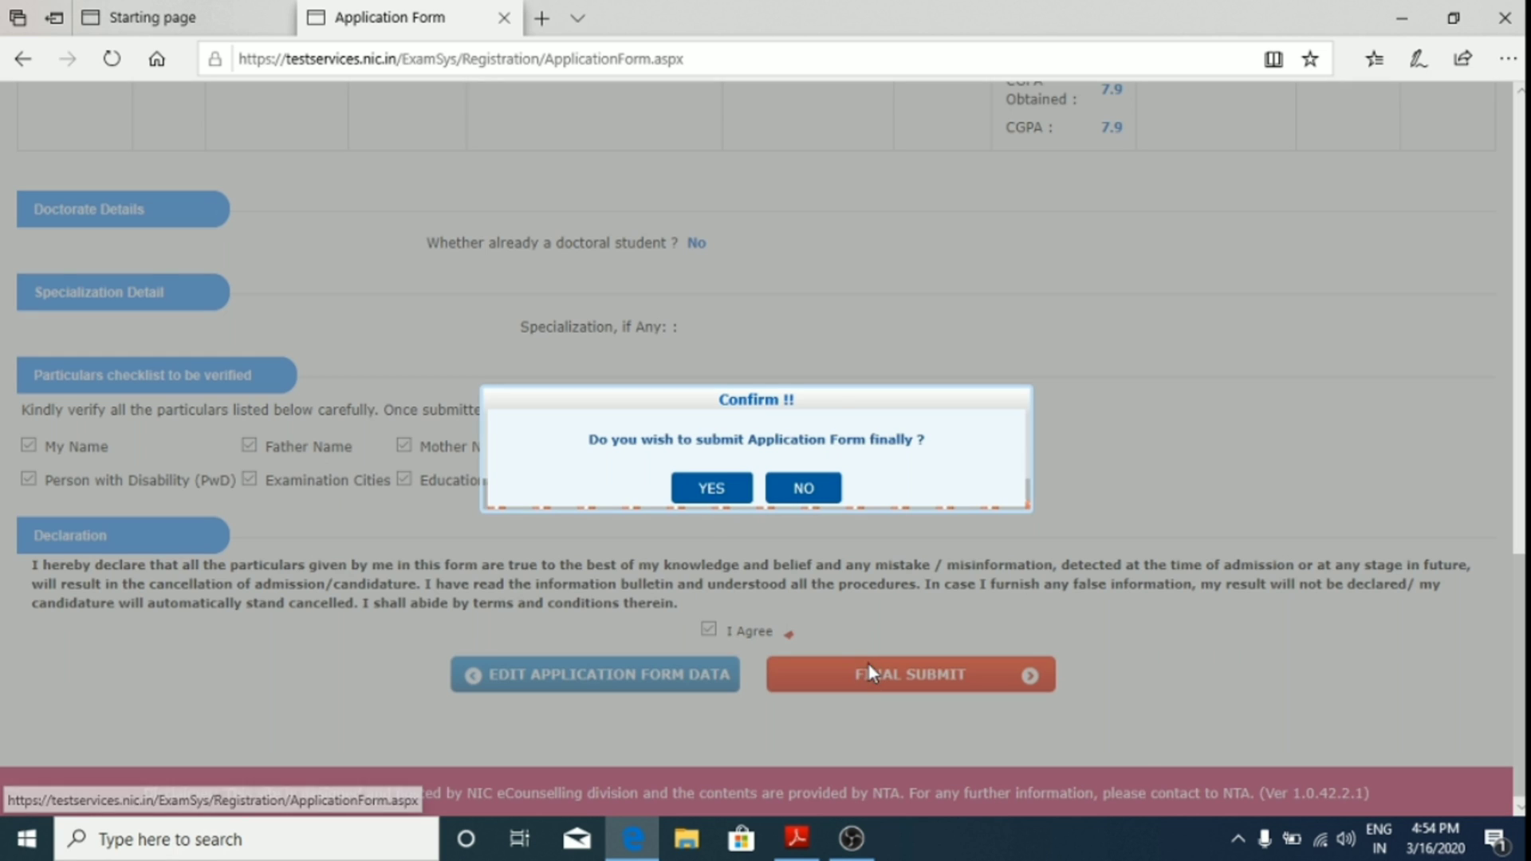
left_click(707, 485)
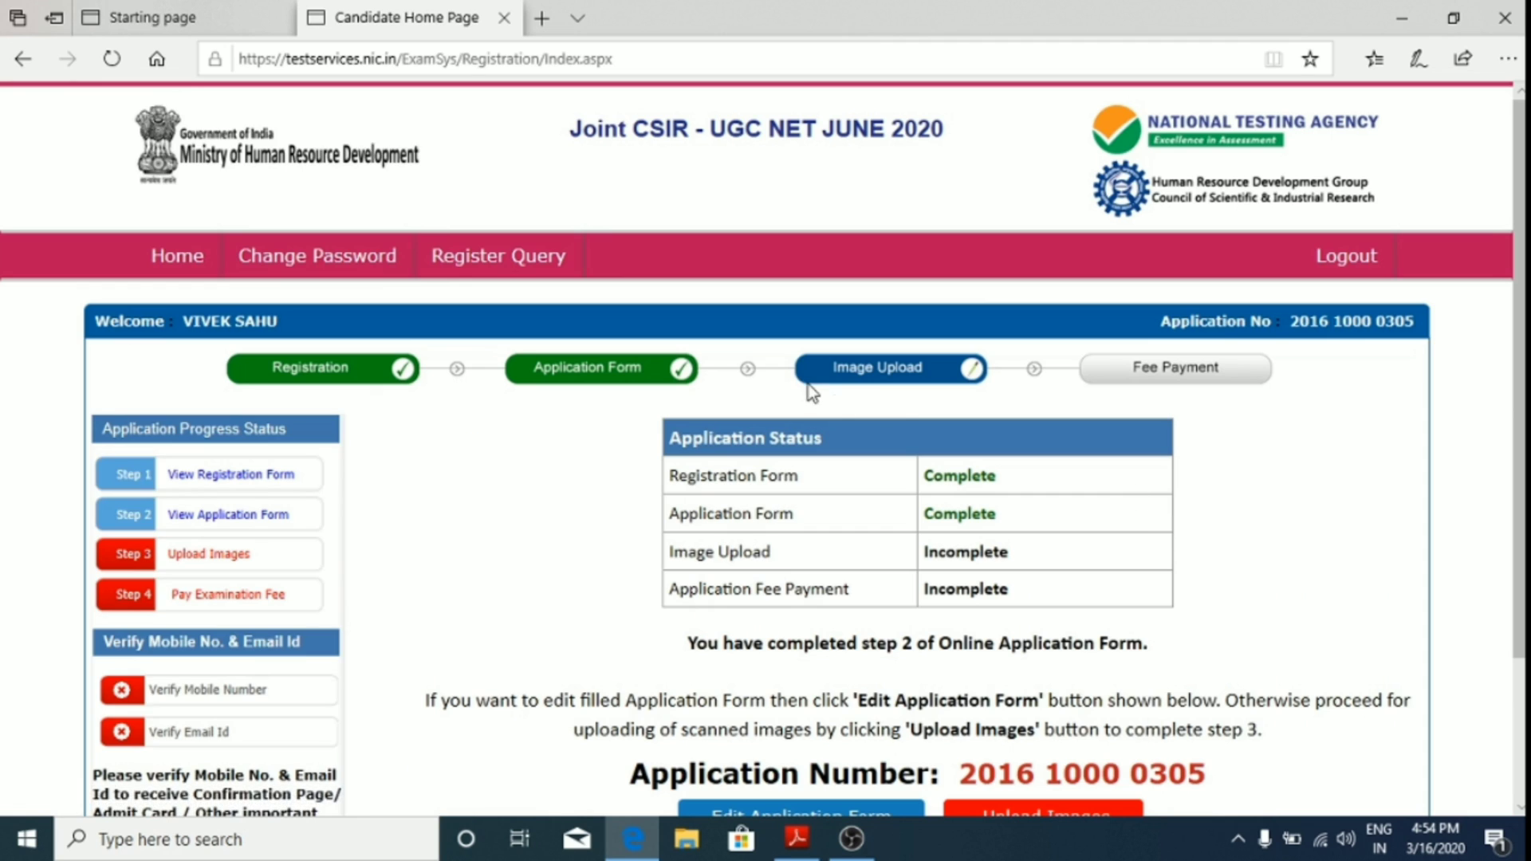
Step: Open the Upload Images page from the Candidate Home Page
scroll(984, 434, "down", 3)
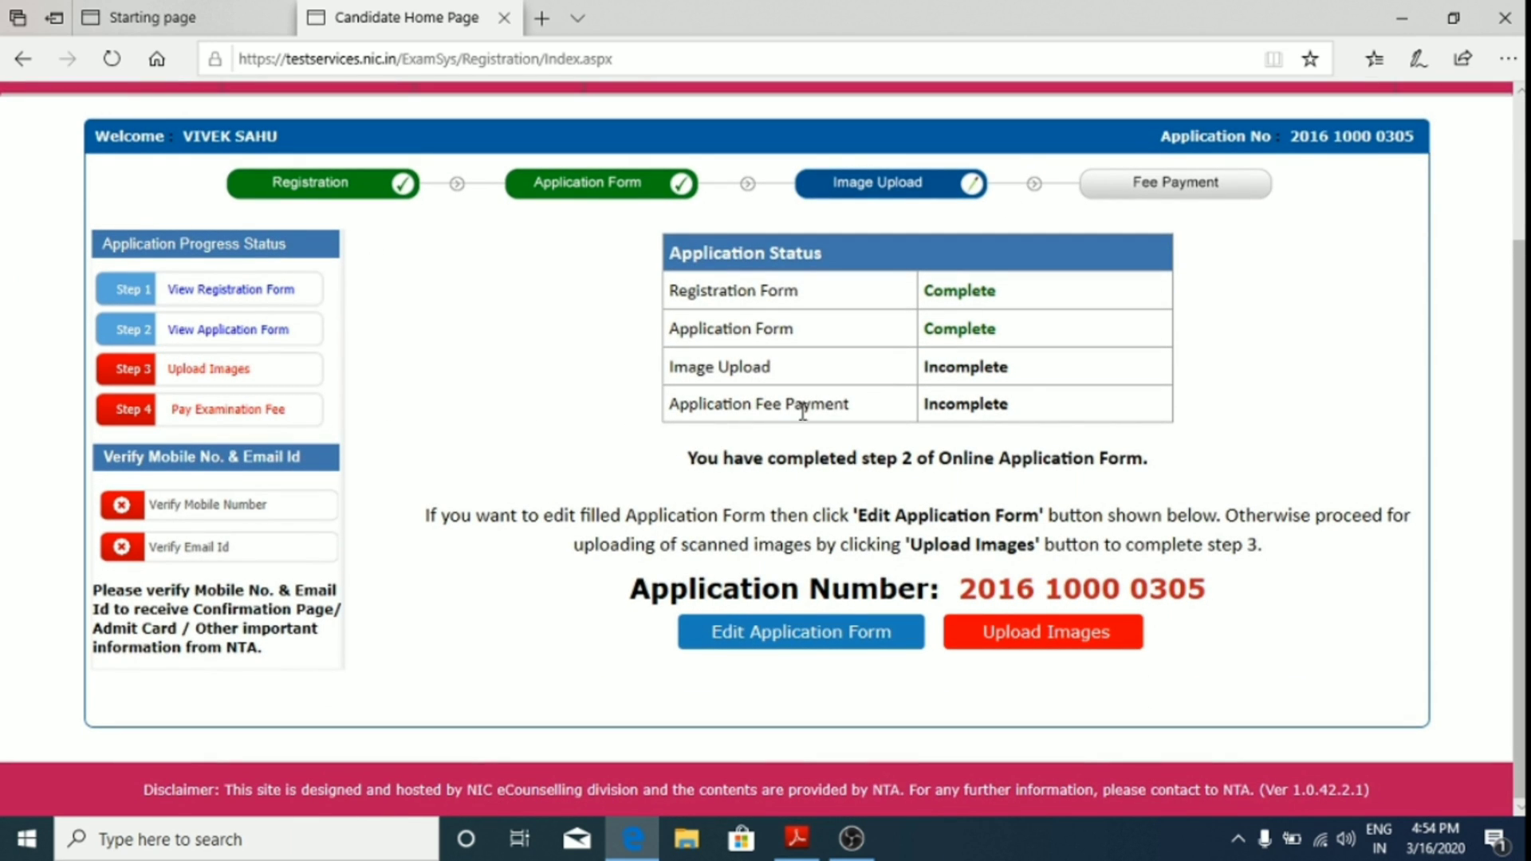
left_click(1089, 639)
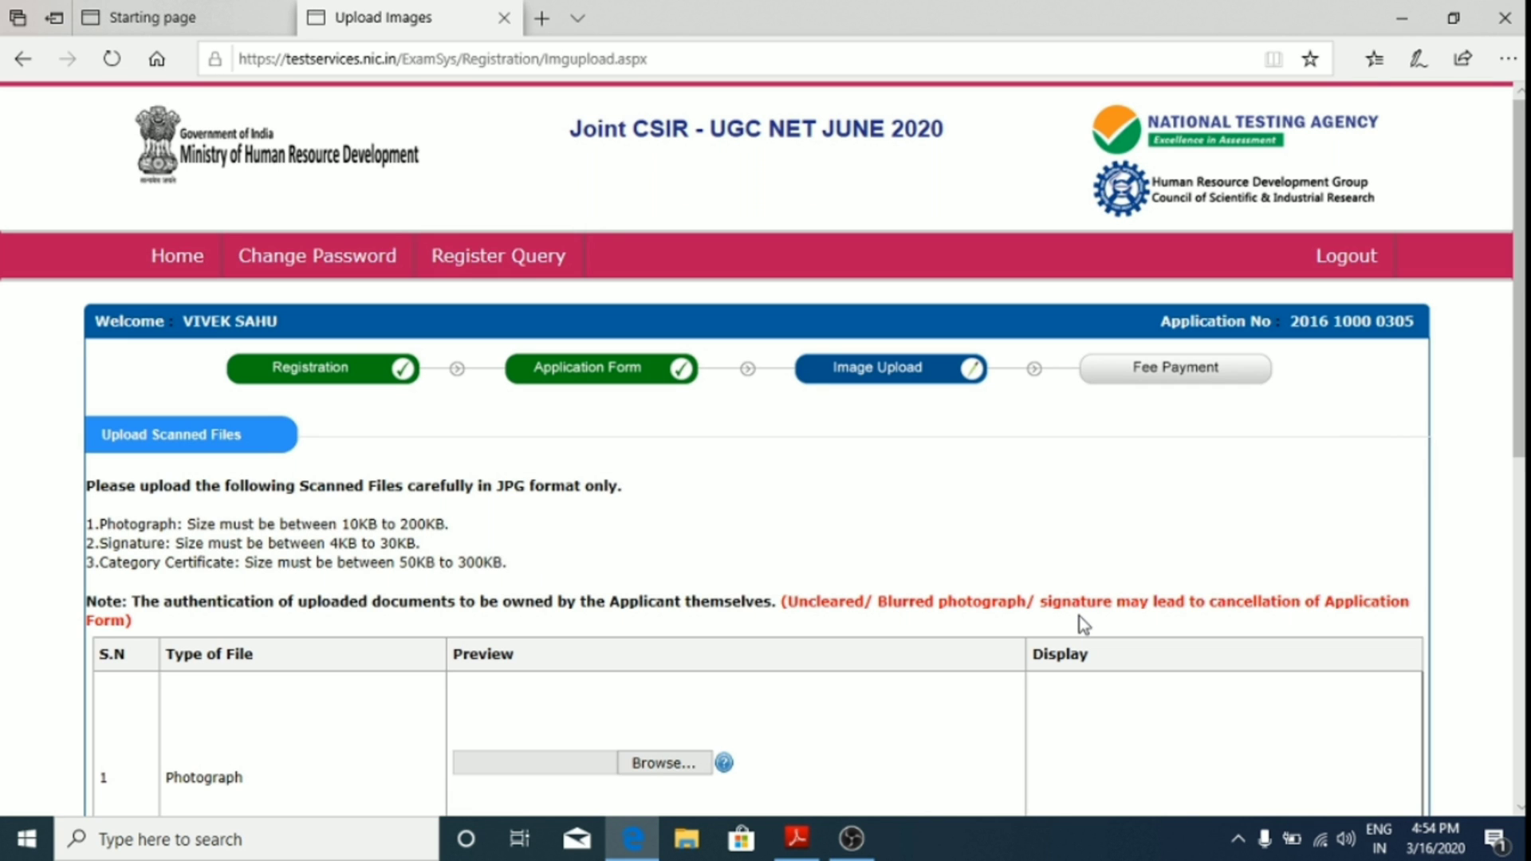
Step: Attach photo.jpg from Downloads as the photograph
scroll(1105, 588, "down", 2)
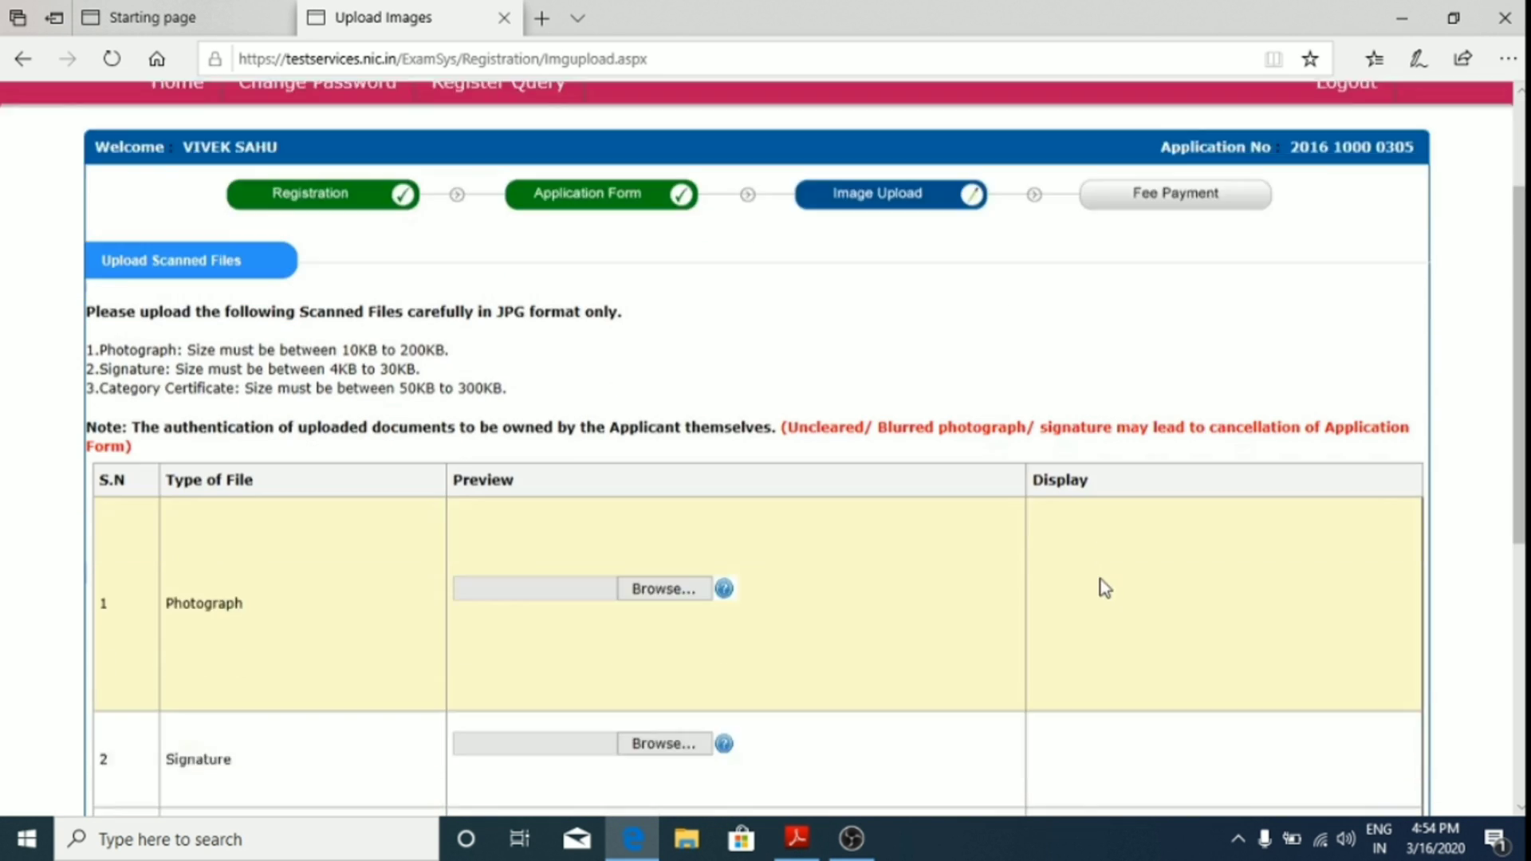
scroll(875, 567, "down", 5)
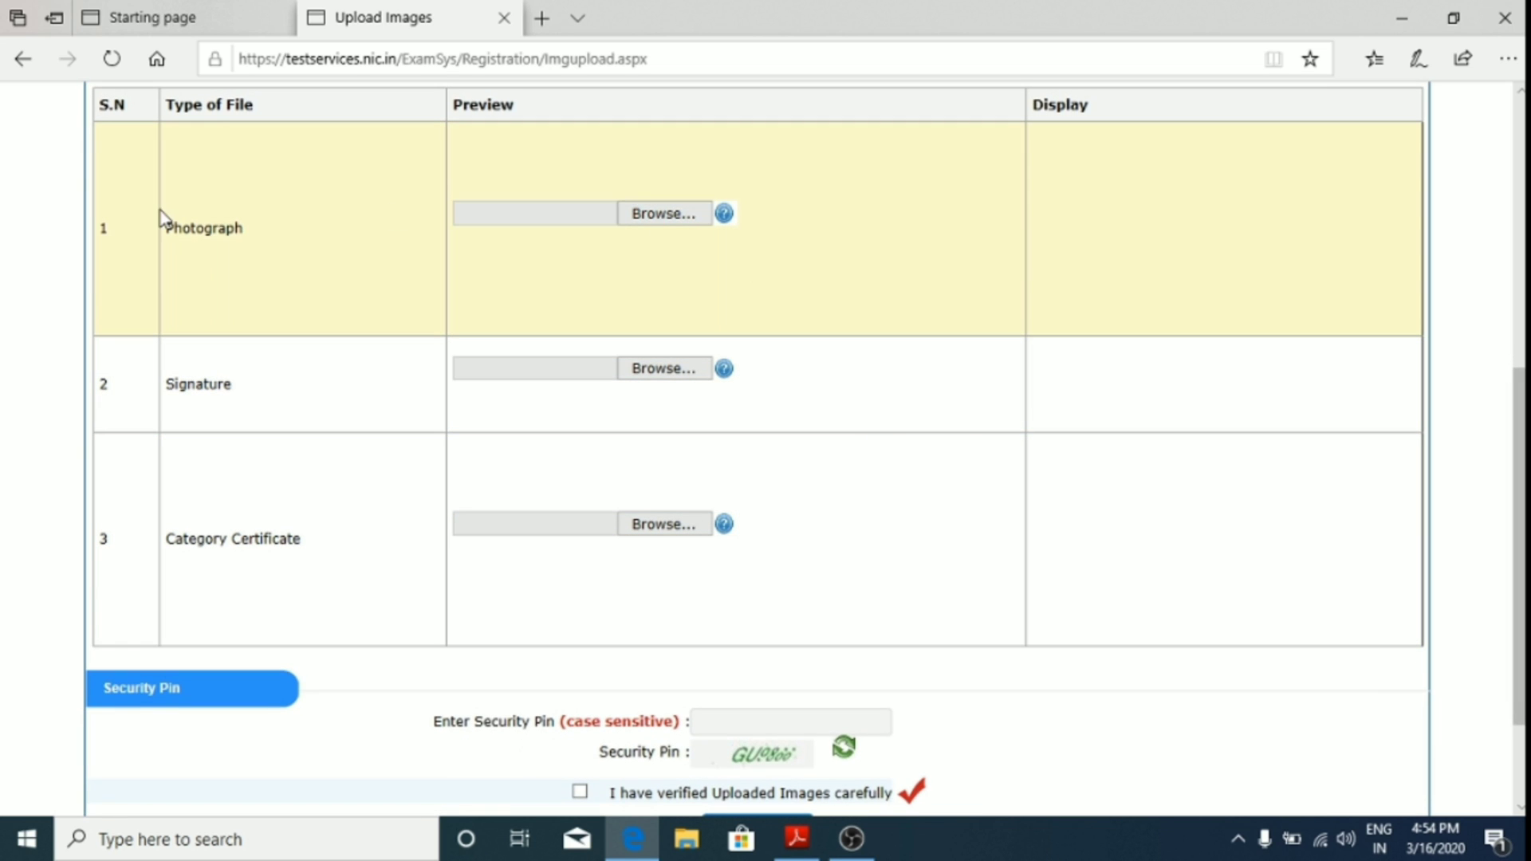
left_click(688, 220)
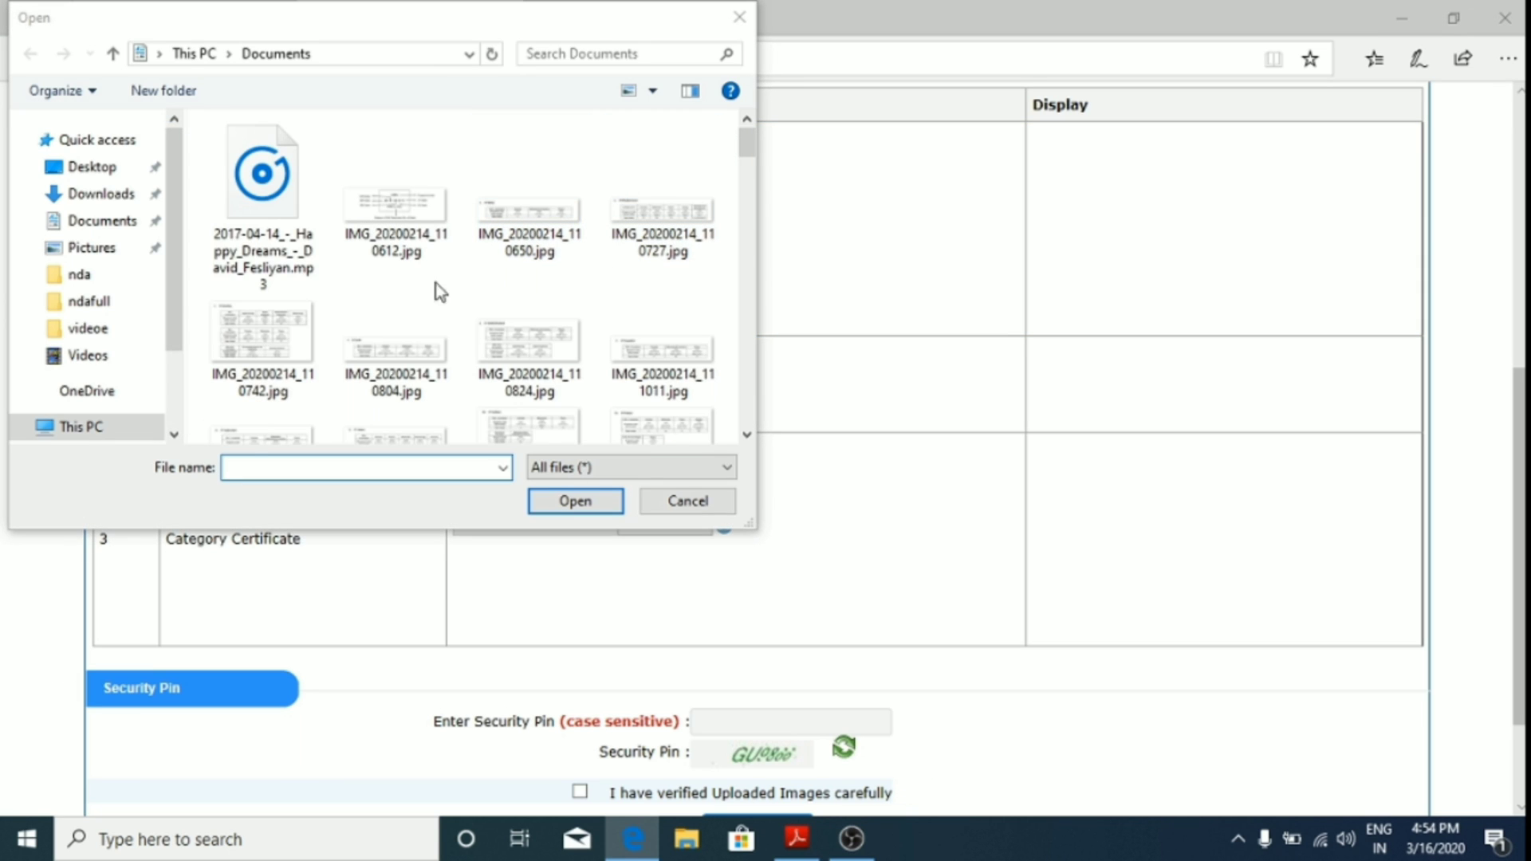
left_click(101, 194)
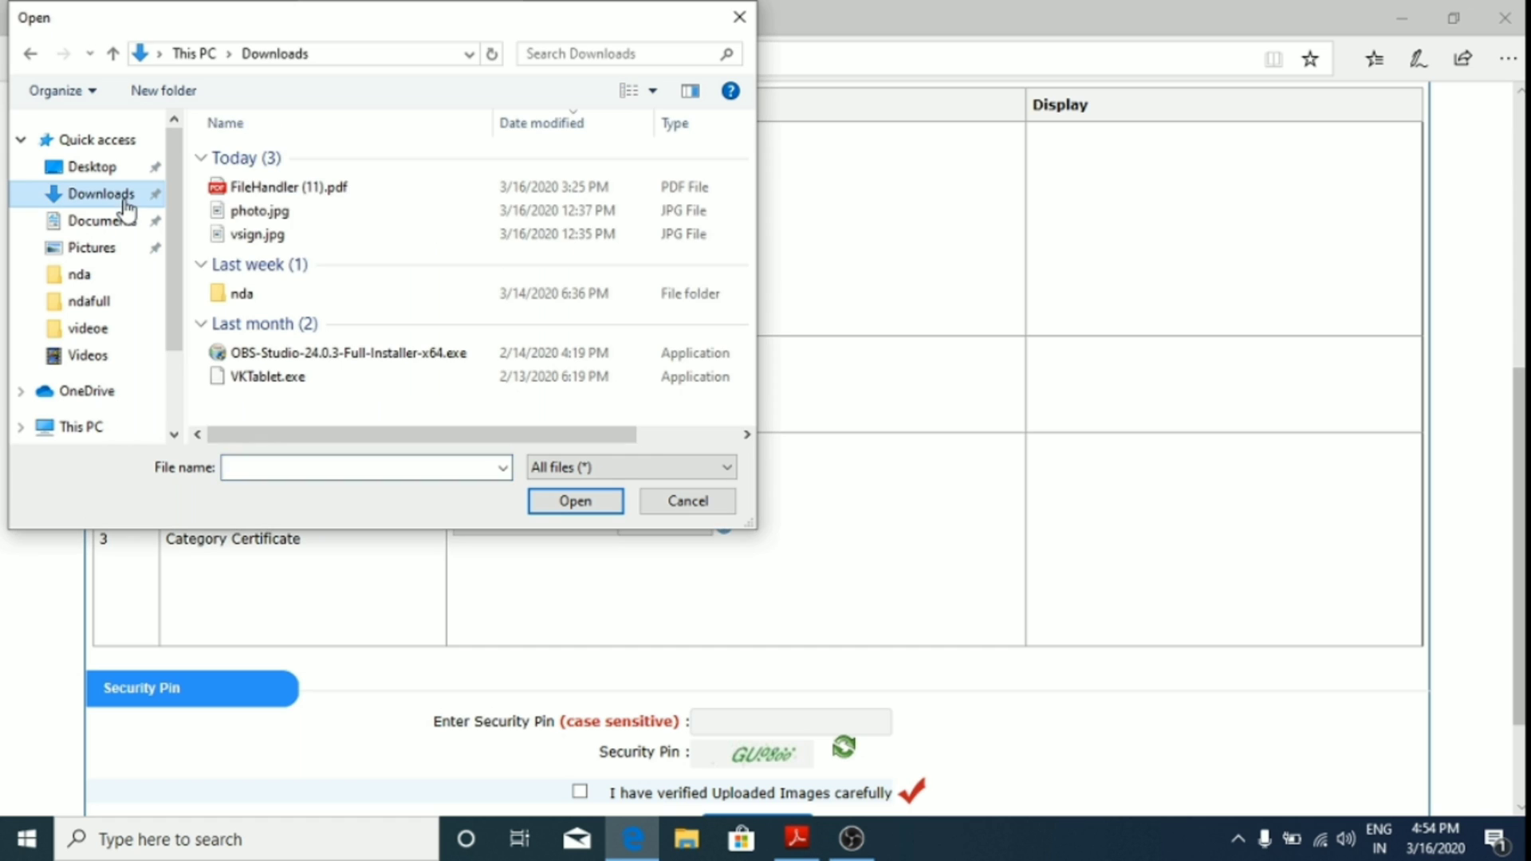
left_click(409, 212)
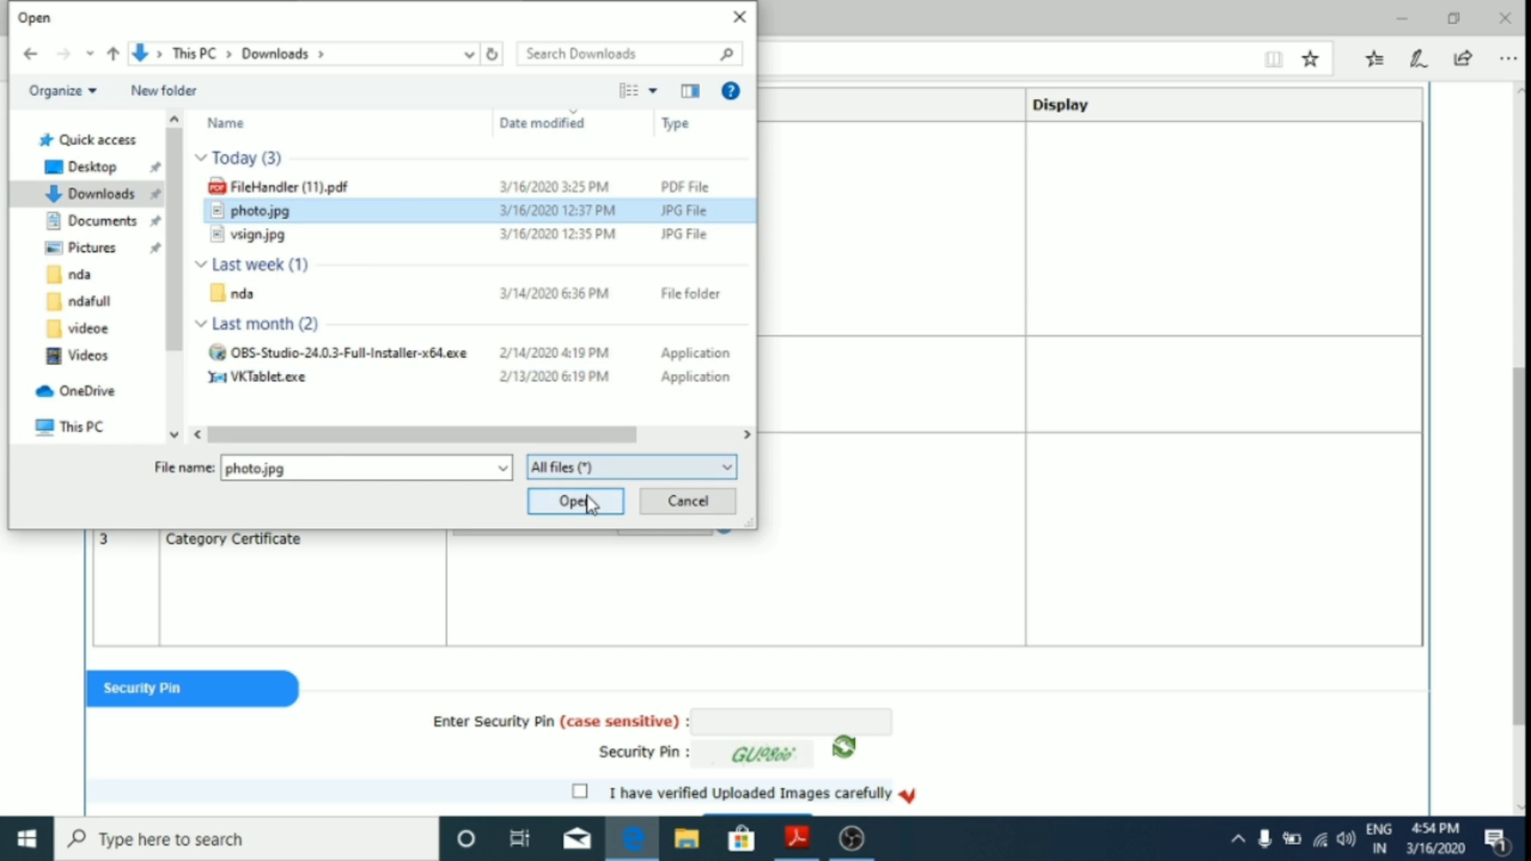
left_click(580, 502)
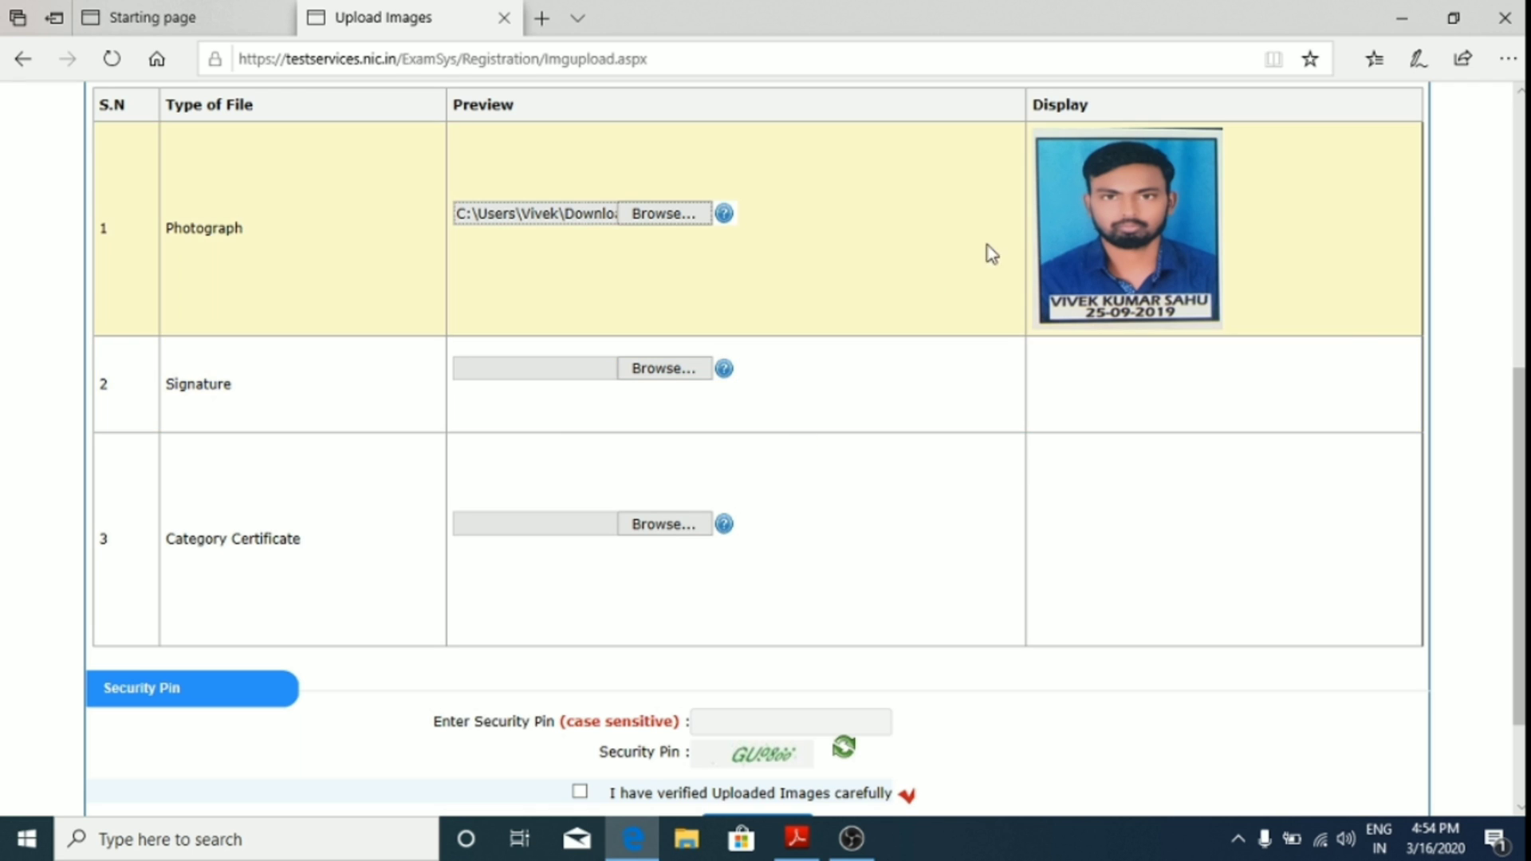
Step: Attach vsign.jpg as the signature
left_click(675, 375)
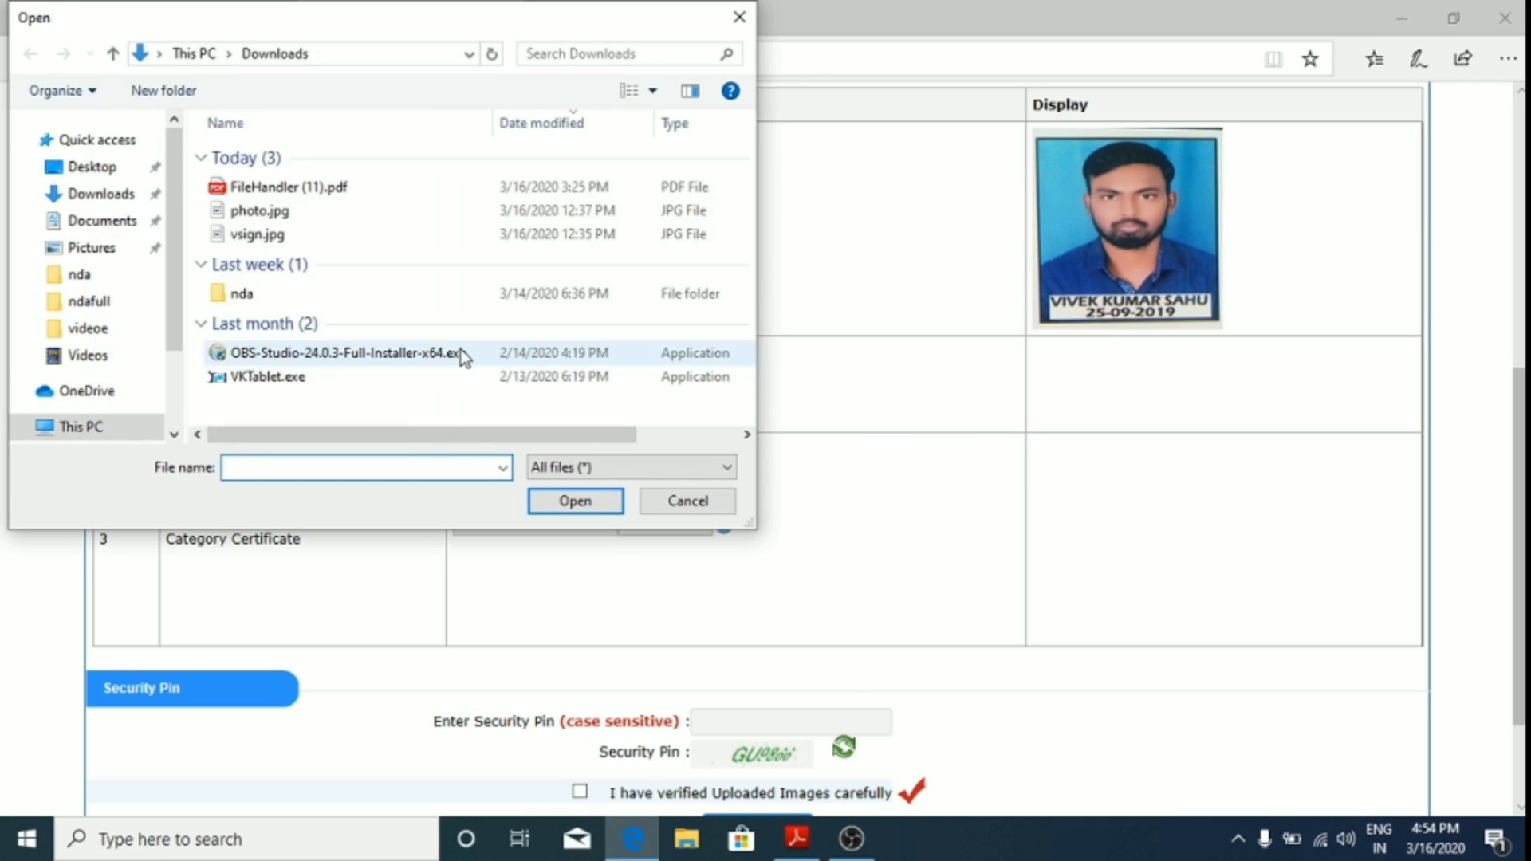
left_click(322, 236)
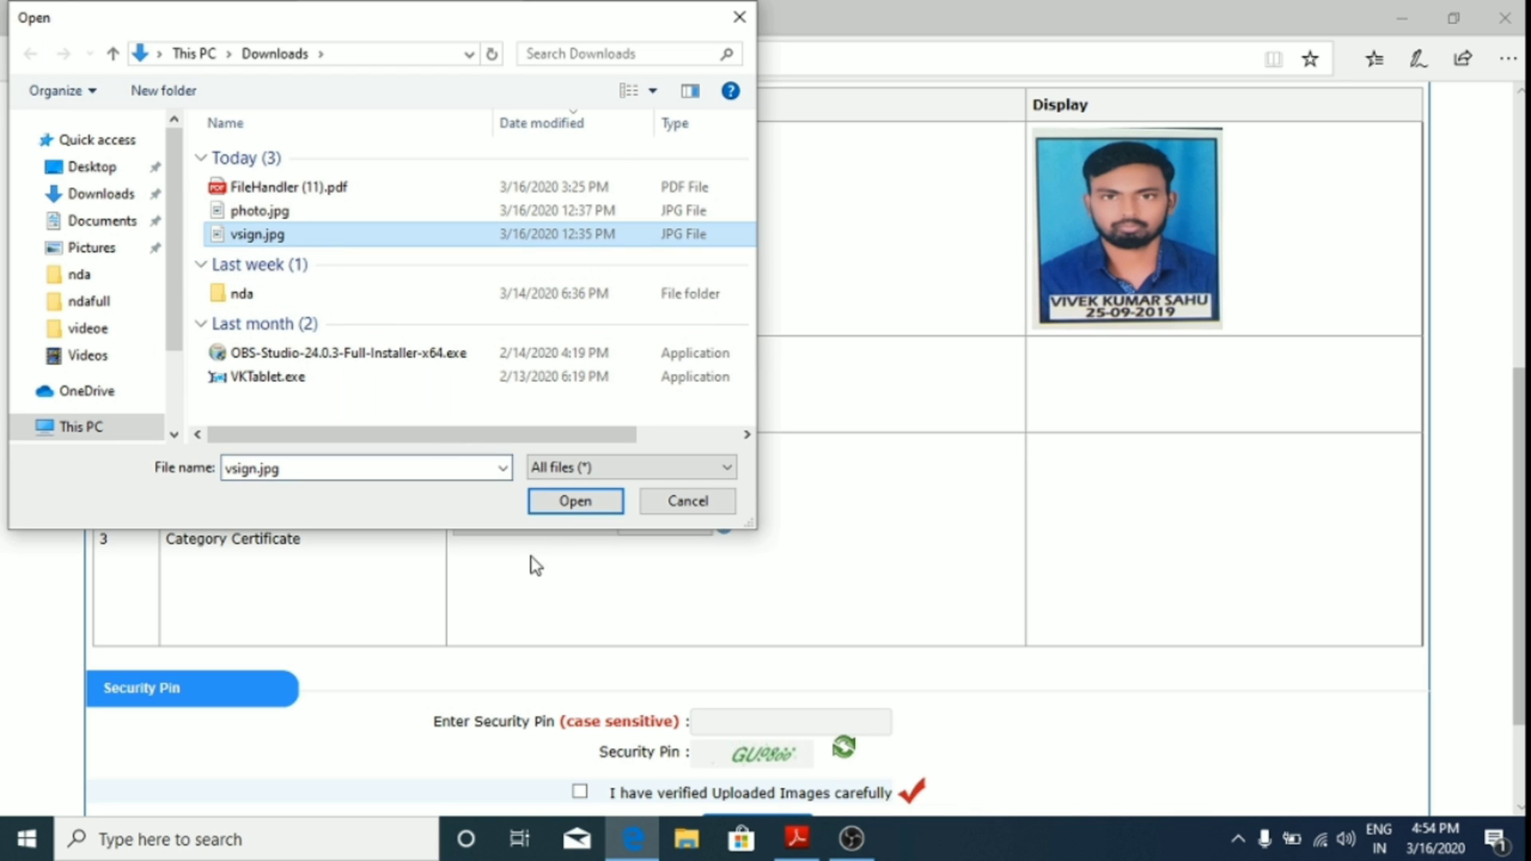
left_click(576, 501)
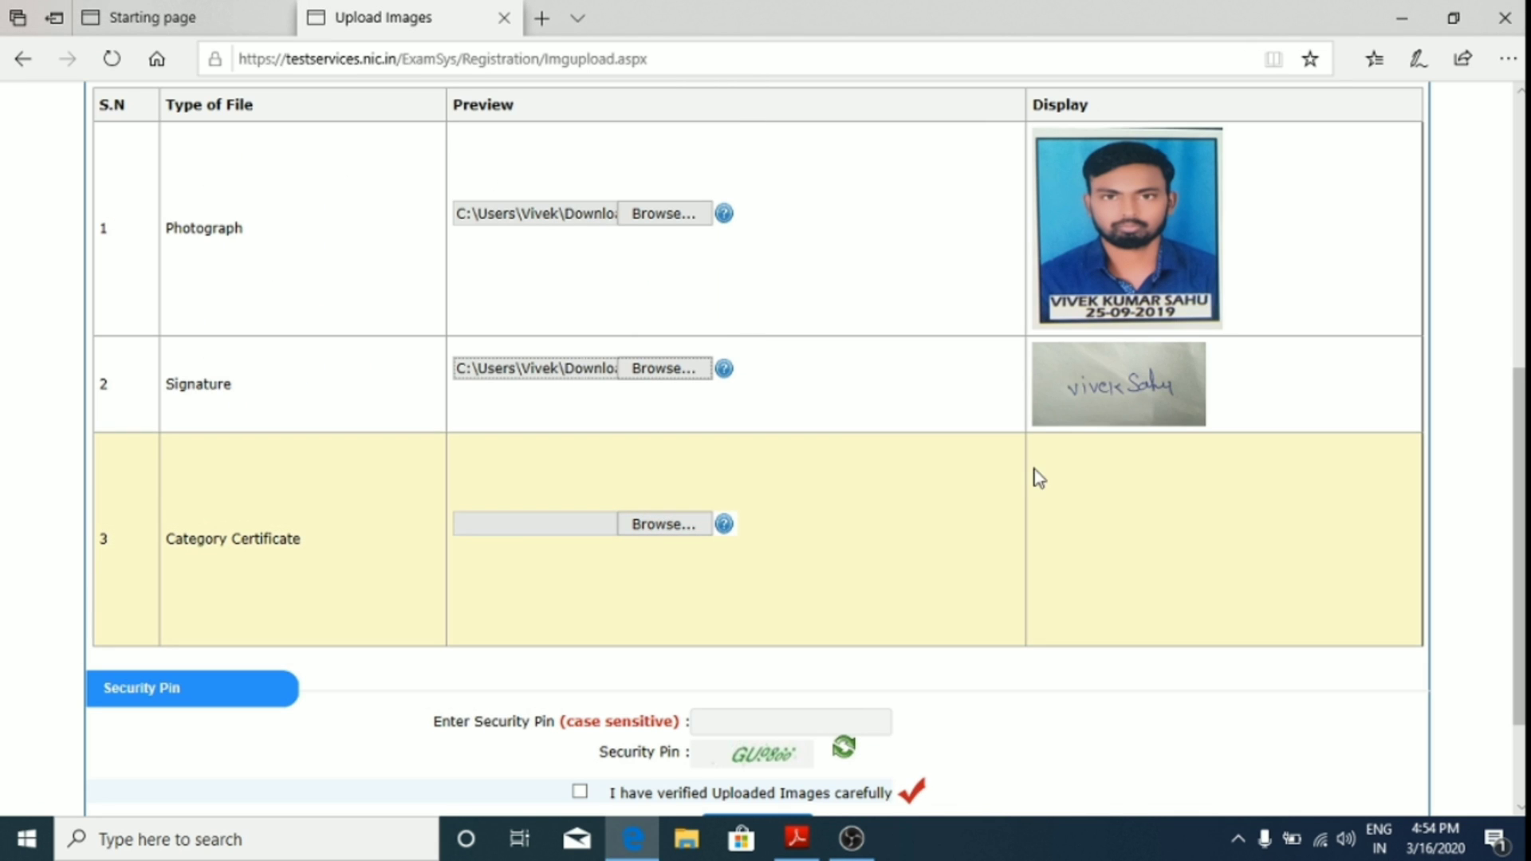
Step: Attach IMG_20200214_110742.jpg from Documents as the category certificate
scroll(666, 451, "down", 2)
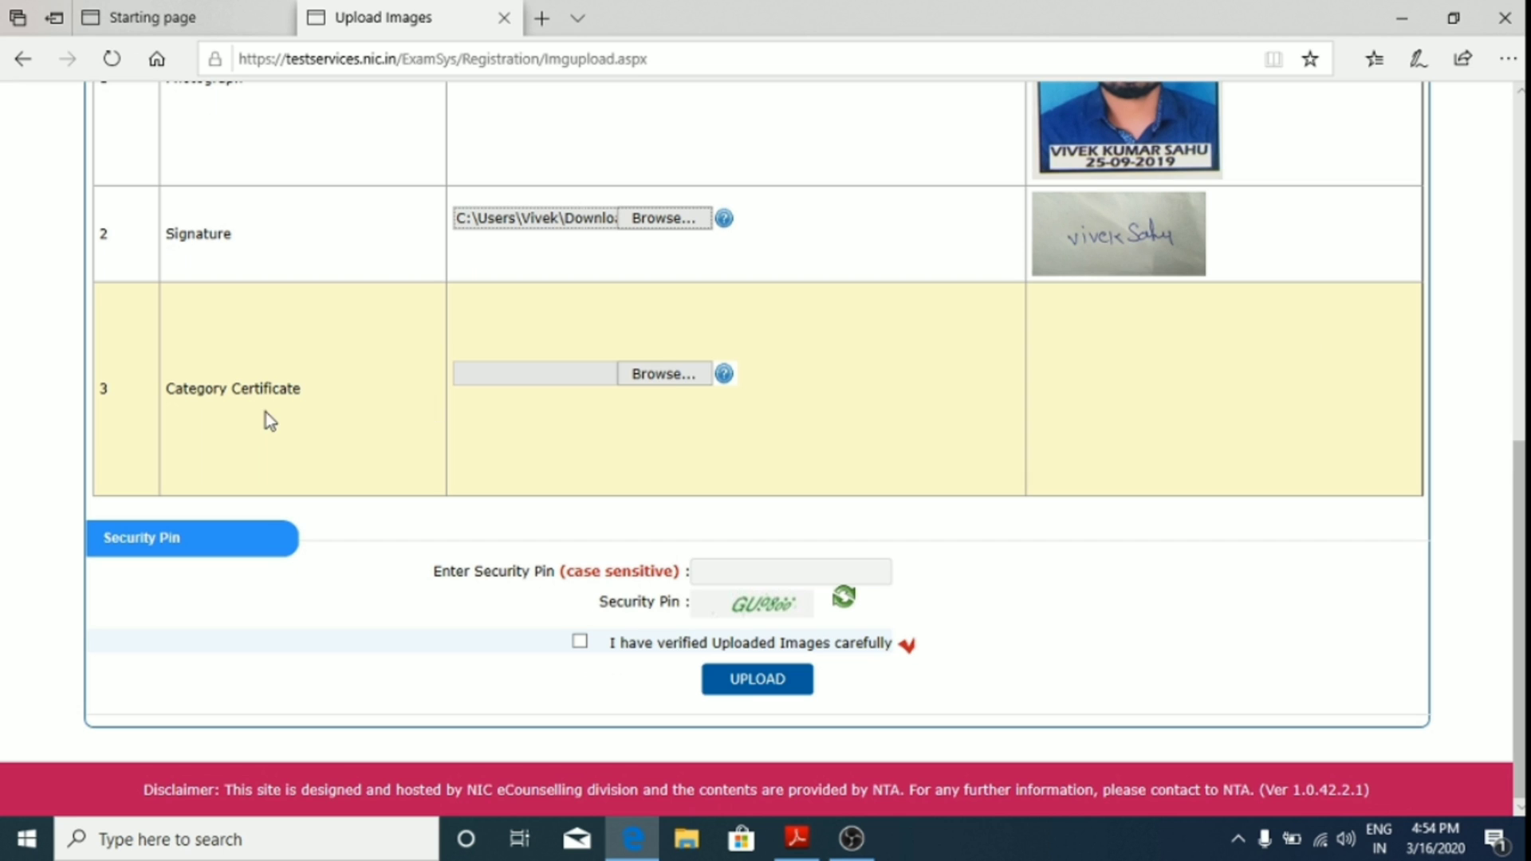
left_click(668, 374)
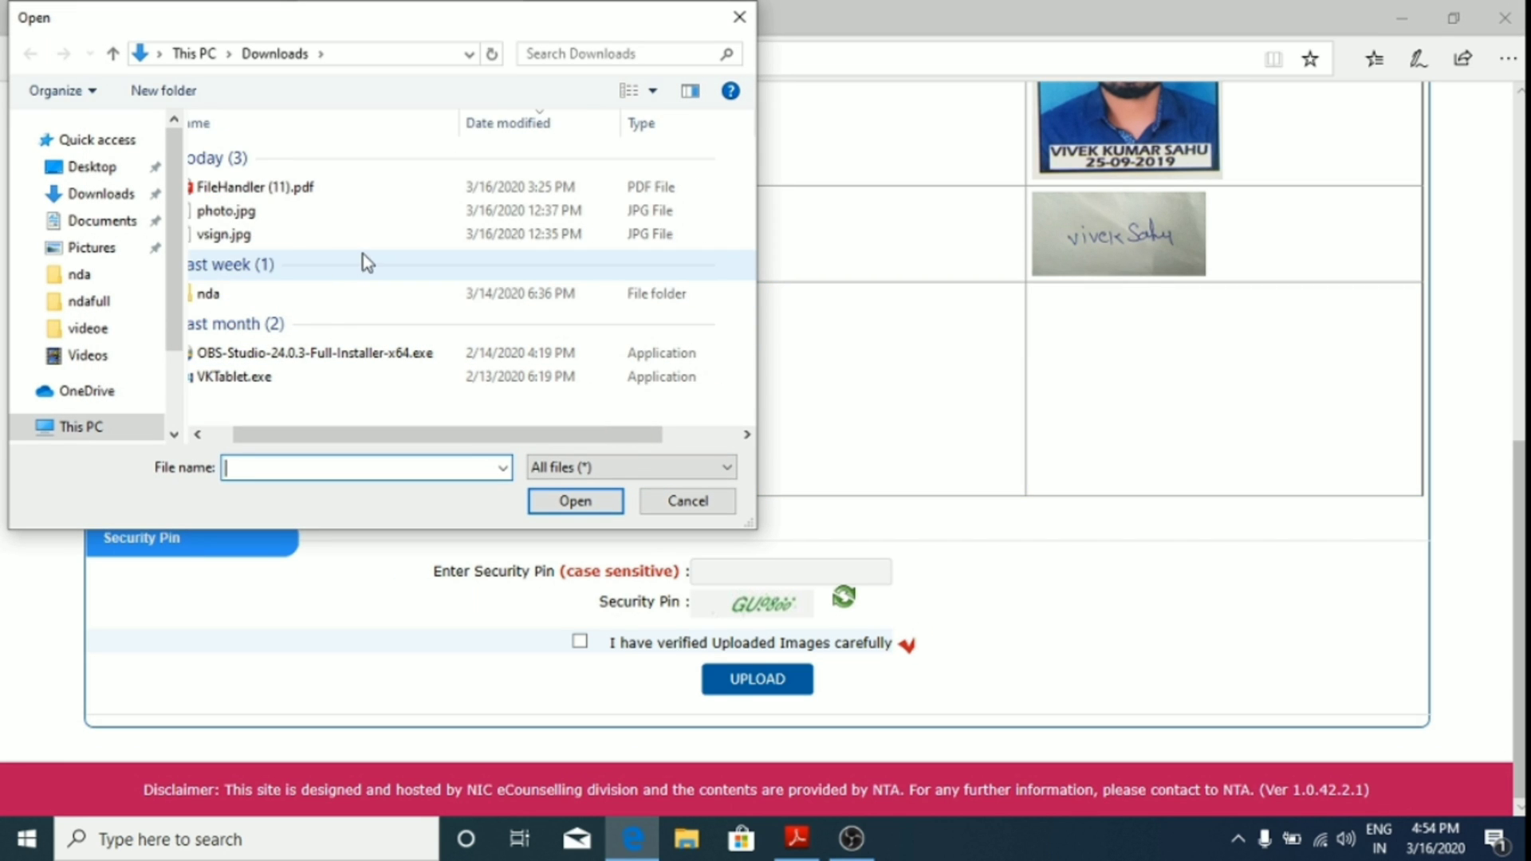
left_click(112, 223)
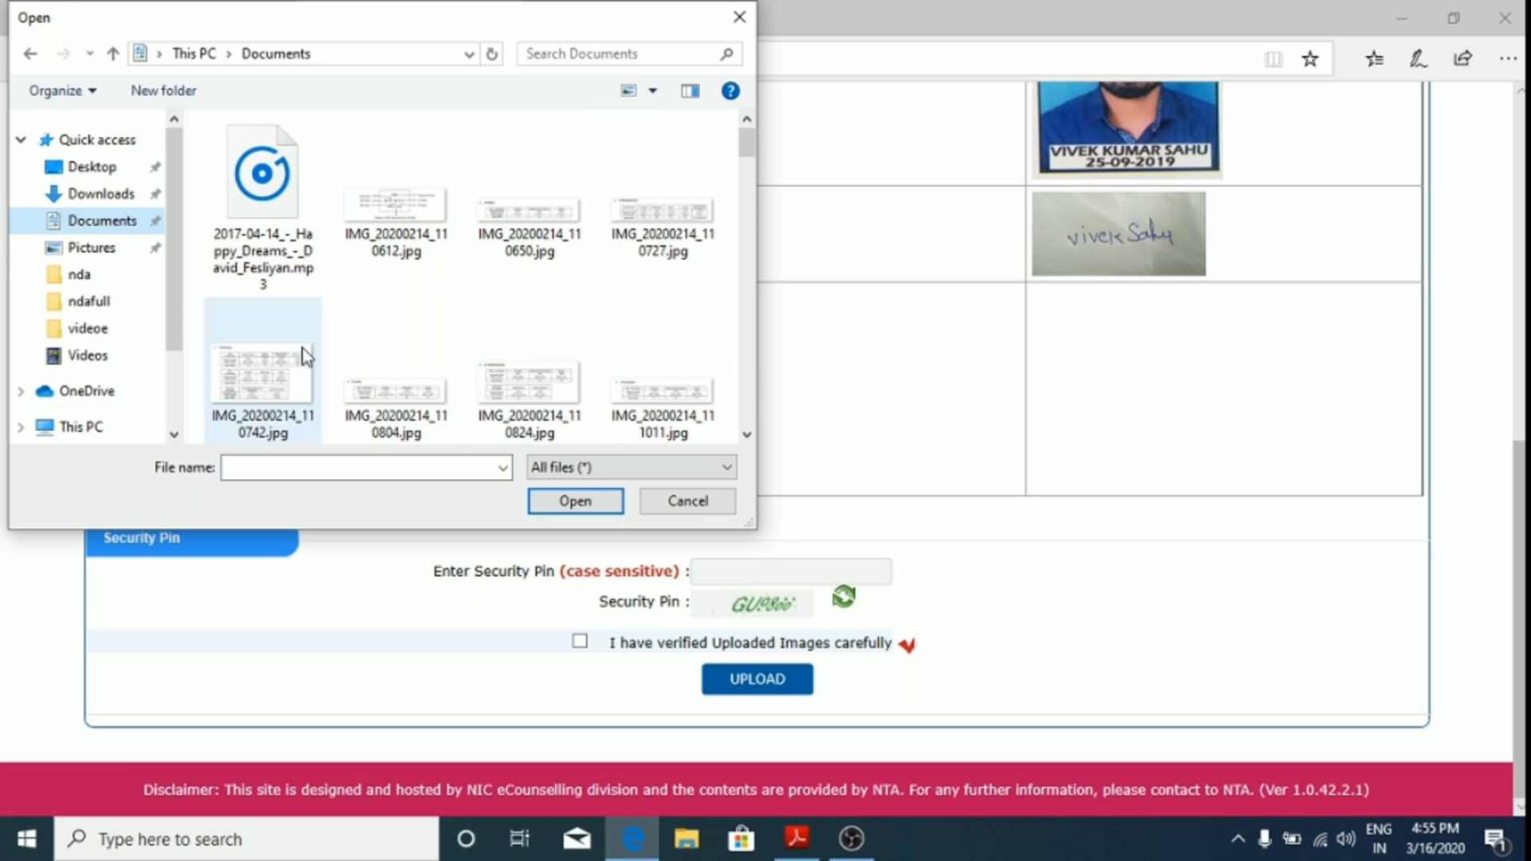
left_click(292, 365)
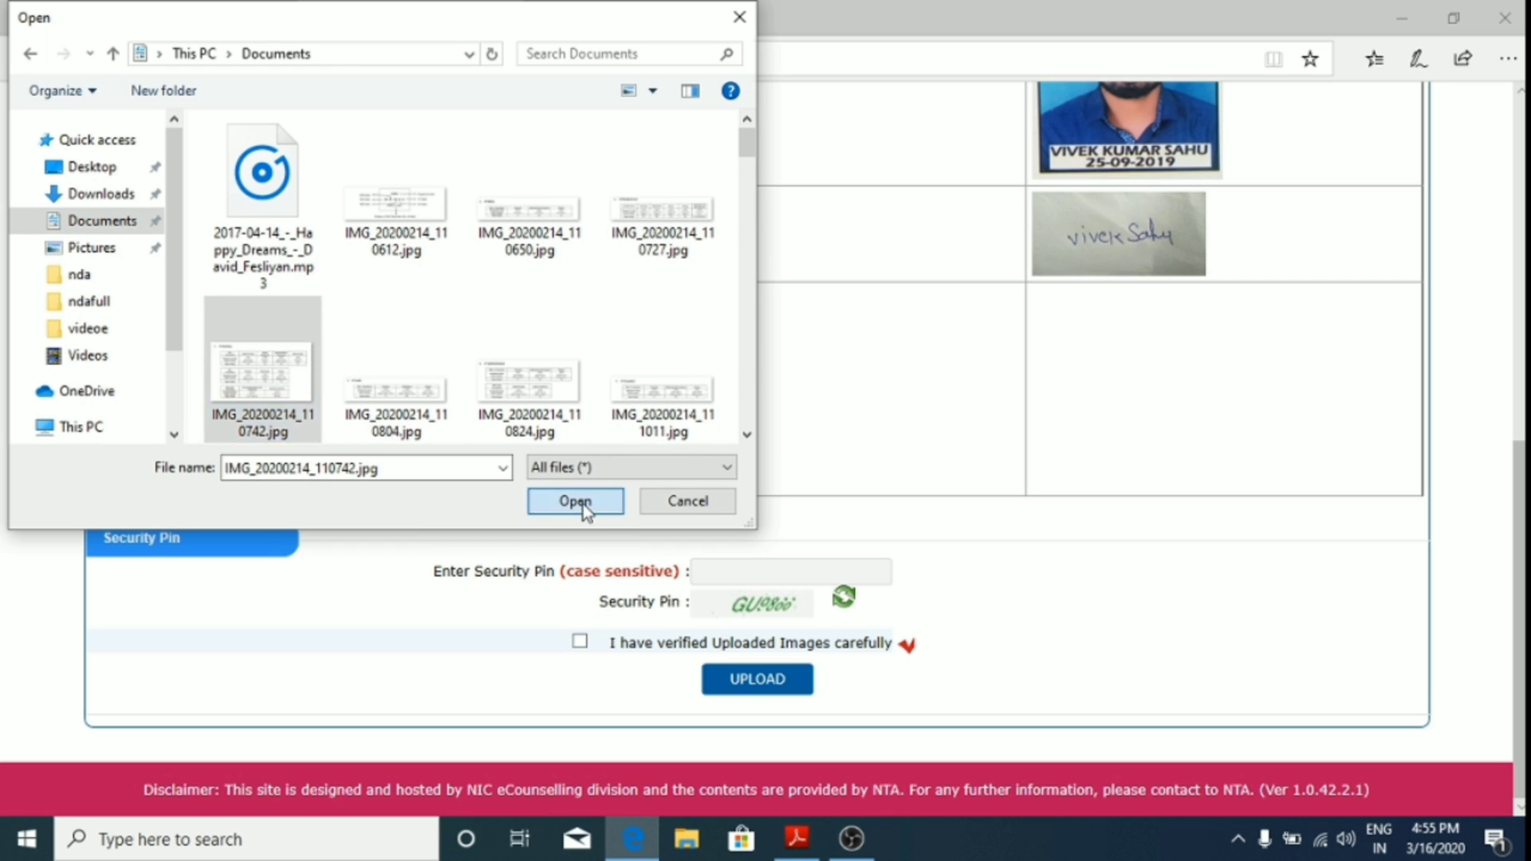
left_click(580, 504)
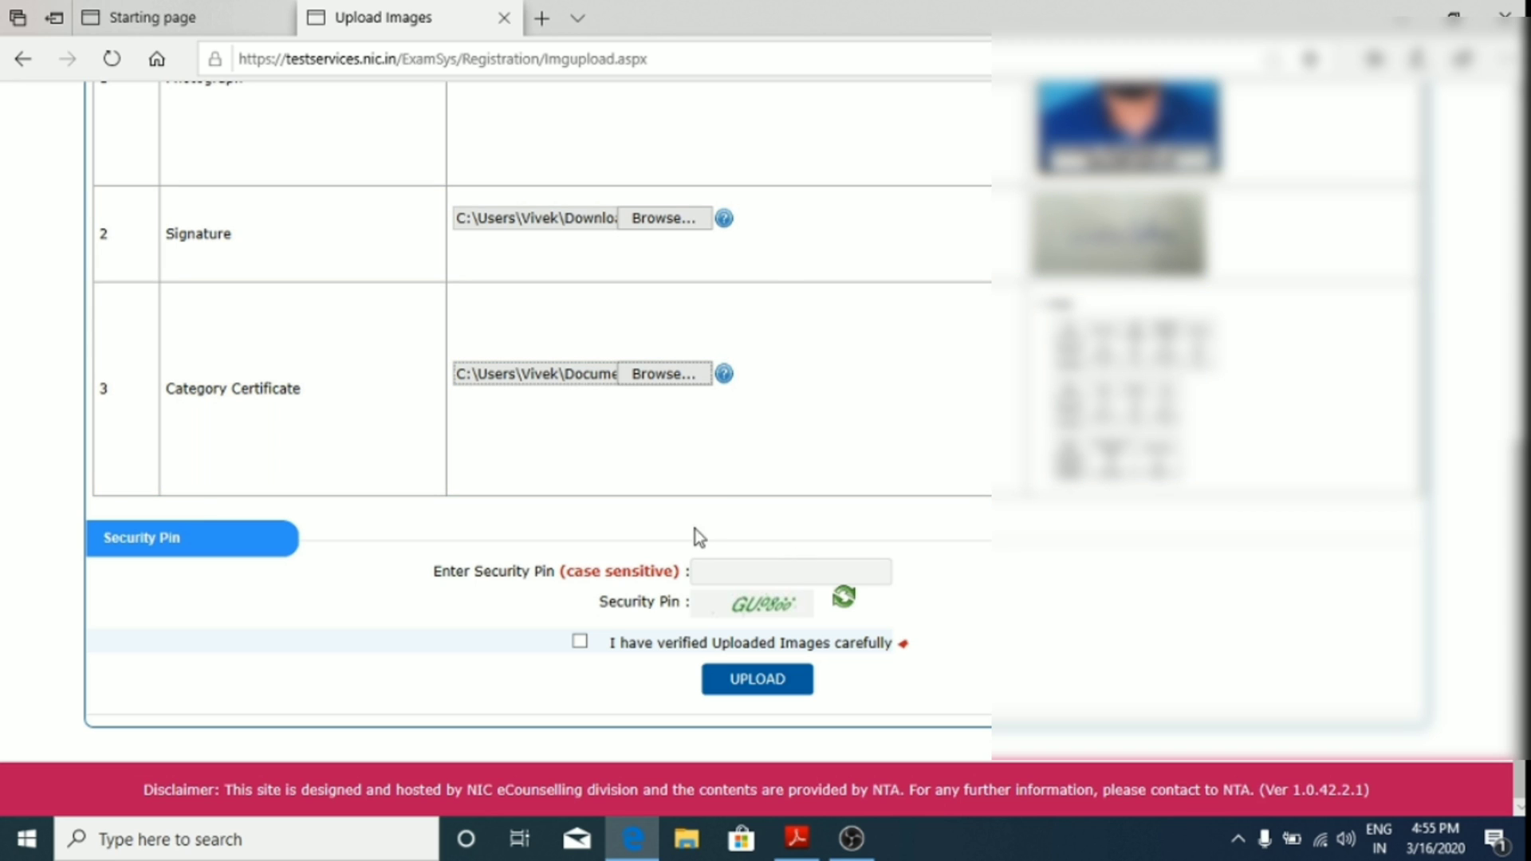
Step: Enter the displayed security pin on the image upload page
left_click(744, 572)
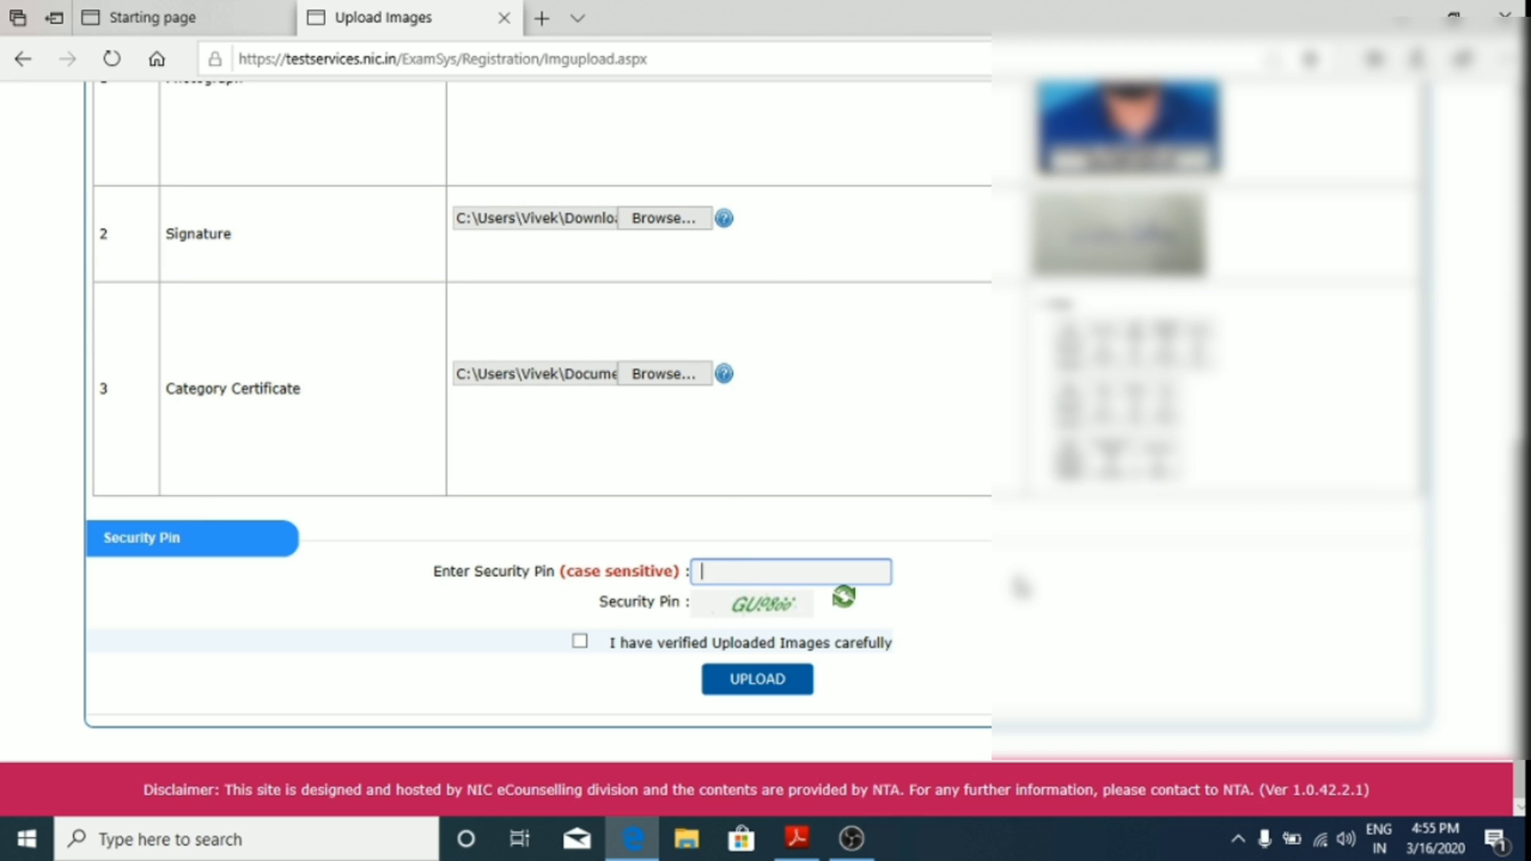
type("GU9866")
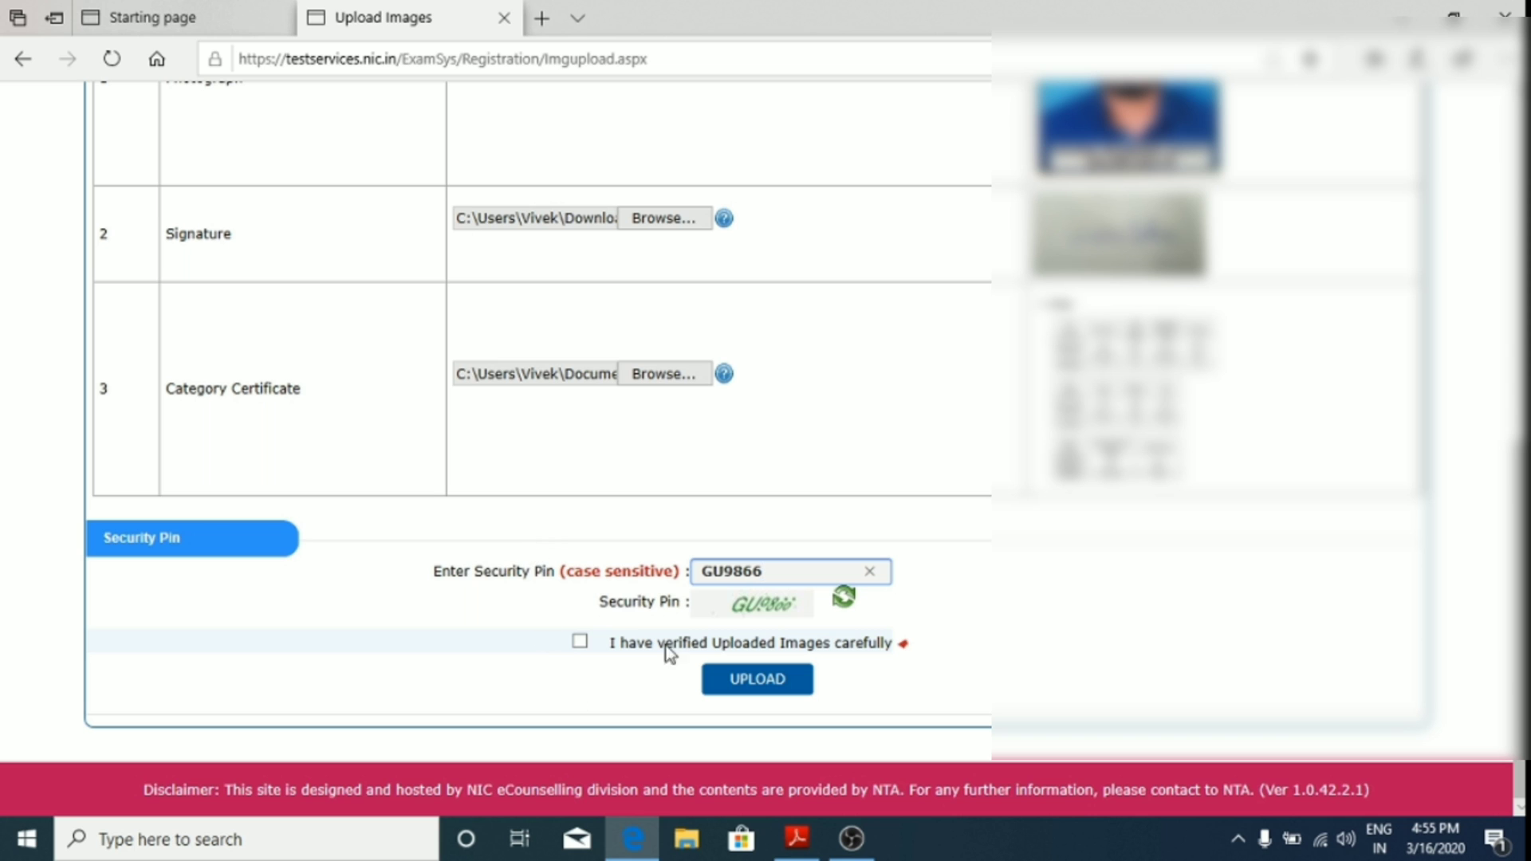
scroll(929, 466, "up", 4)
scroll(929, 467, "down", 1)
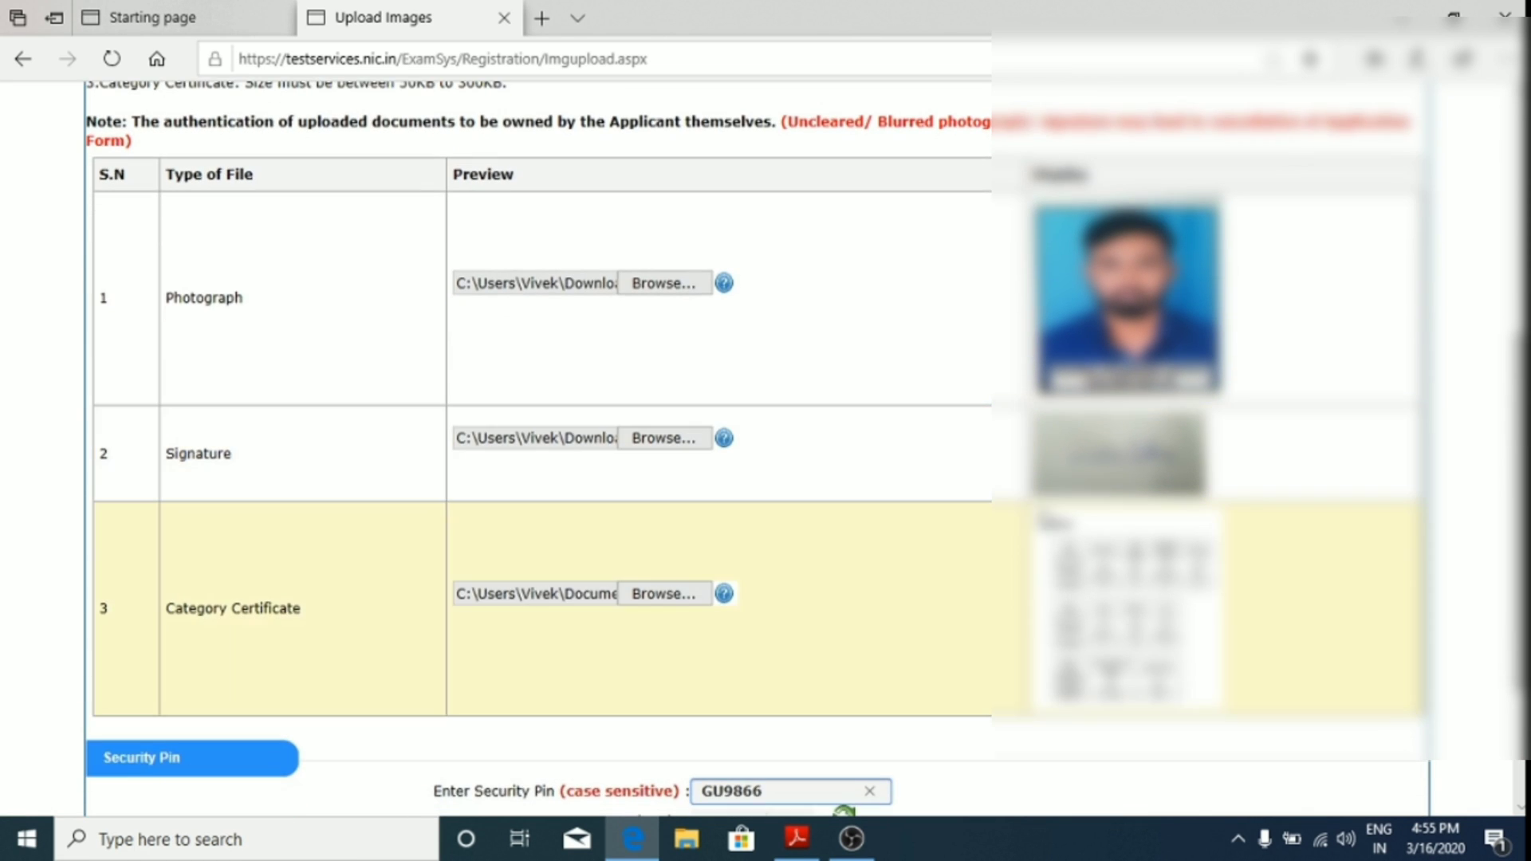
scroll(929, 467, "down", 3)
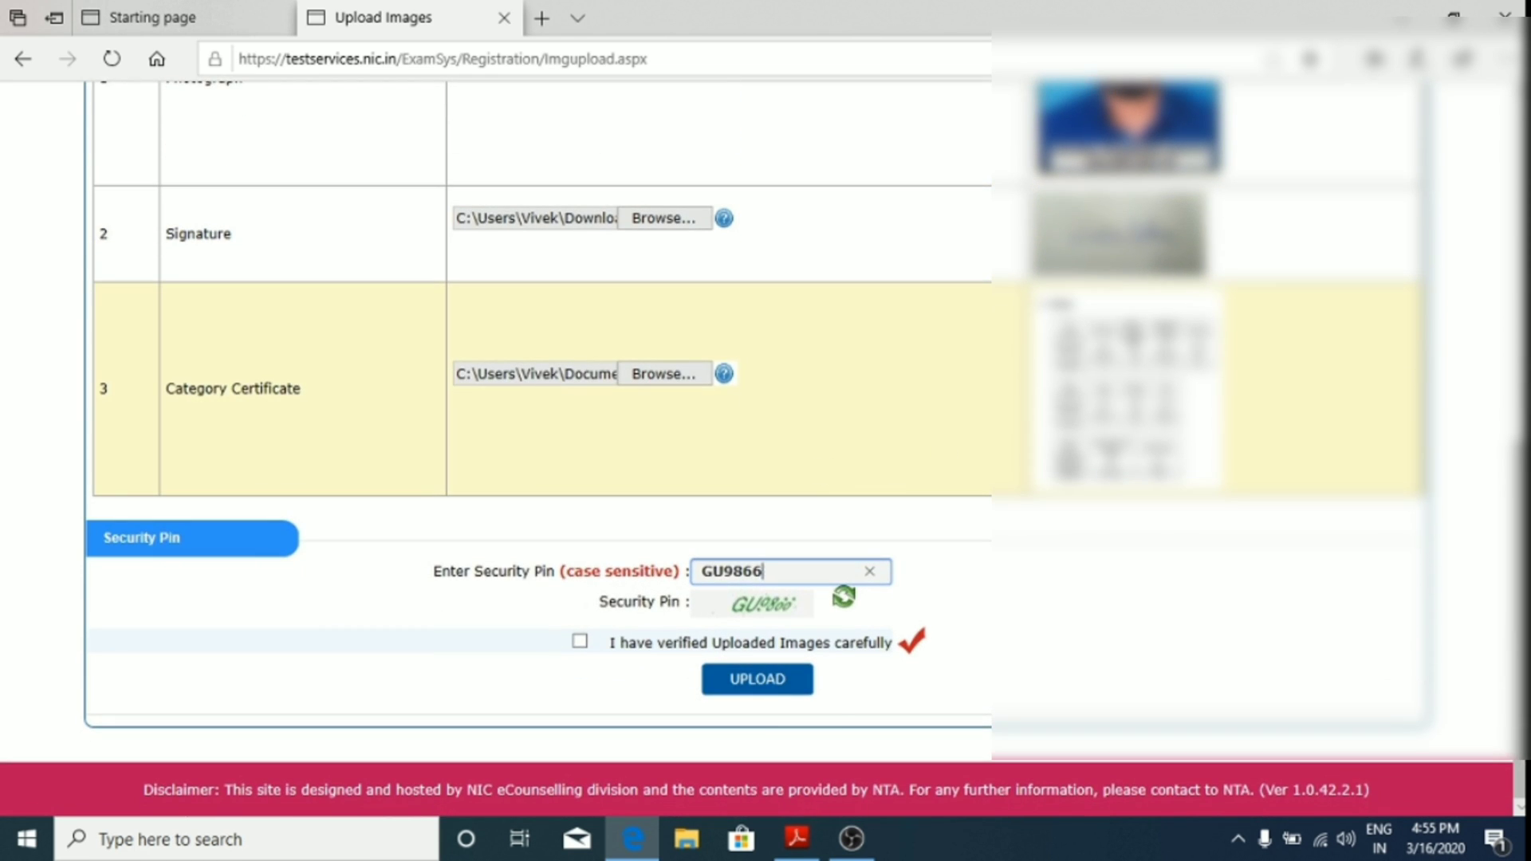
scroll(1128, 335, "up", 3)
scroll(967, 441, "down", 3)
scroll(968, 441, "up", 4)
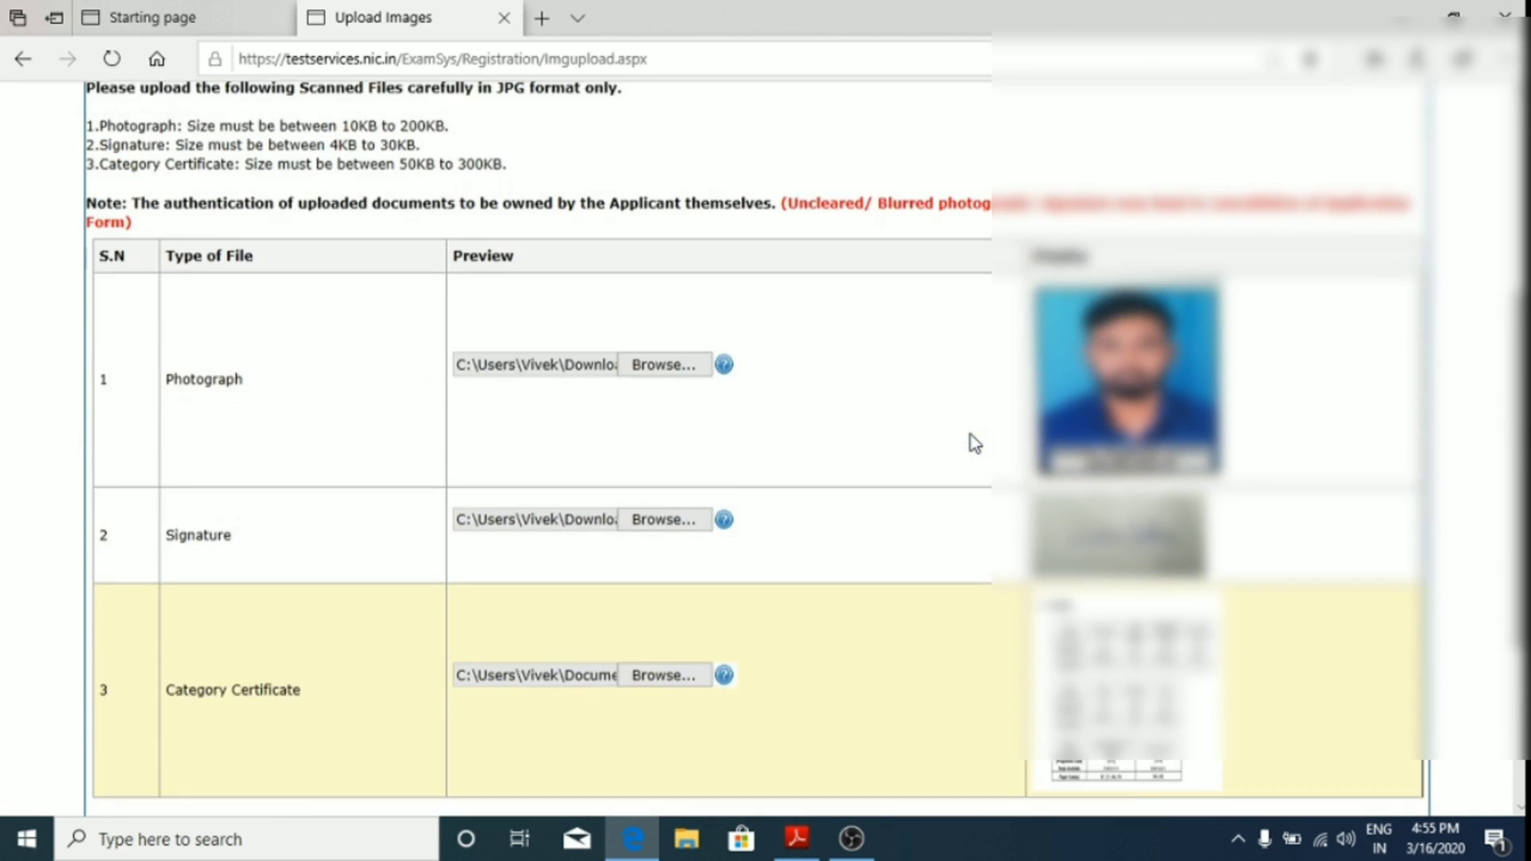
scroll(875, 472, "down", 4)
Step: Declare the uploaded images verified, then upload the three images and confirm
left_click(580, 642)
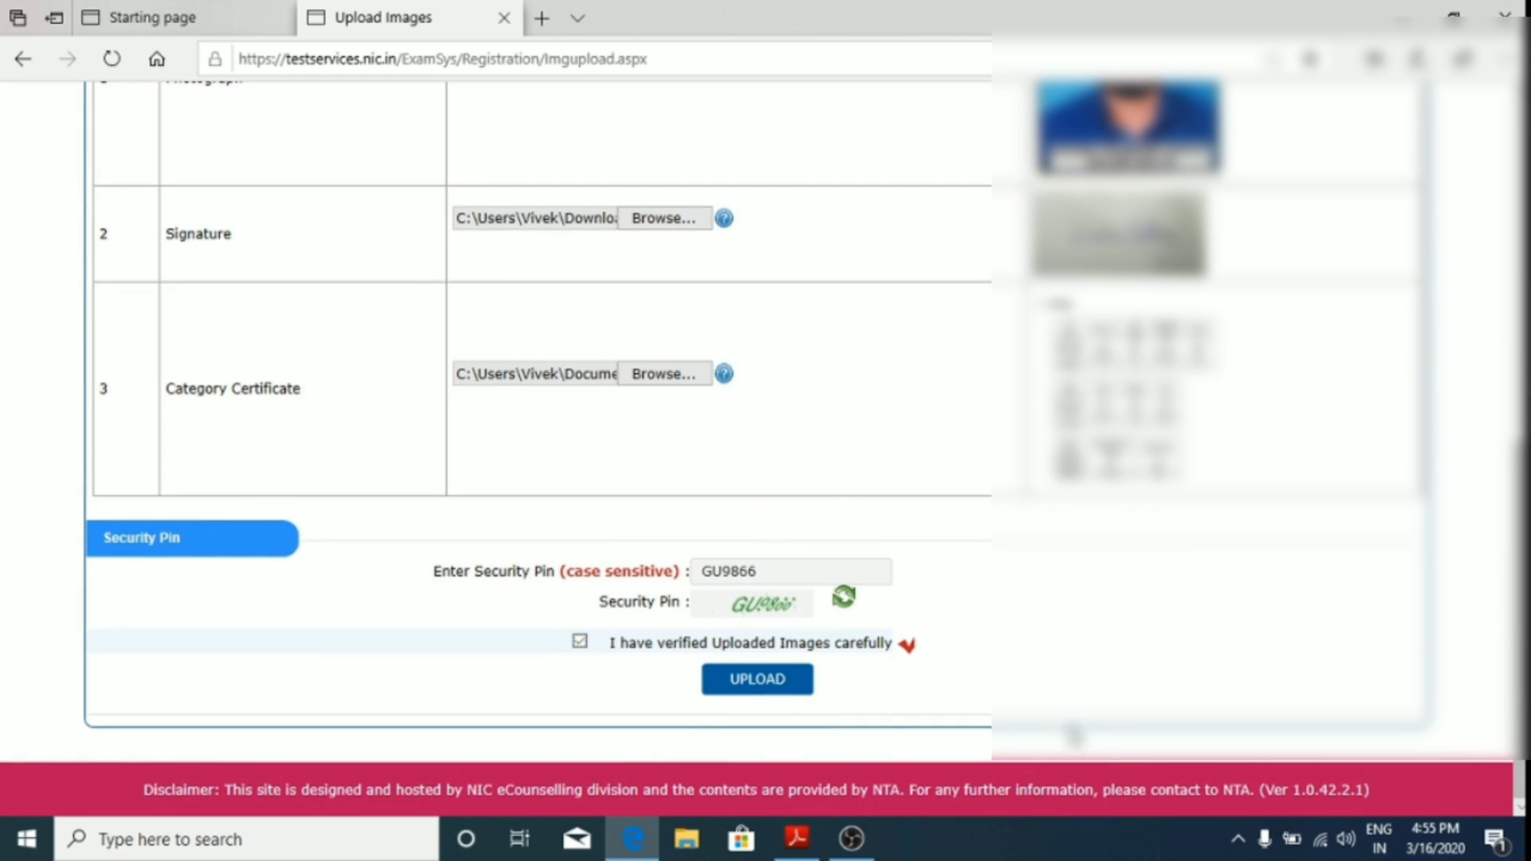
left_click(793, 687)
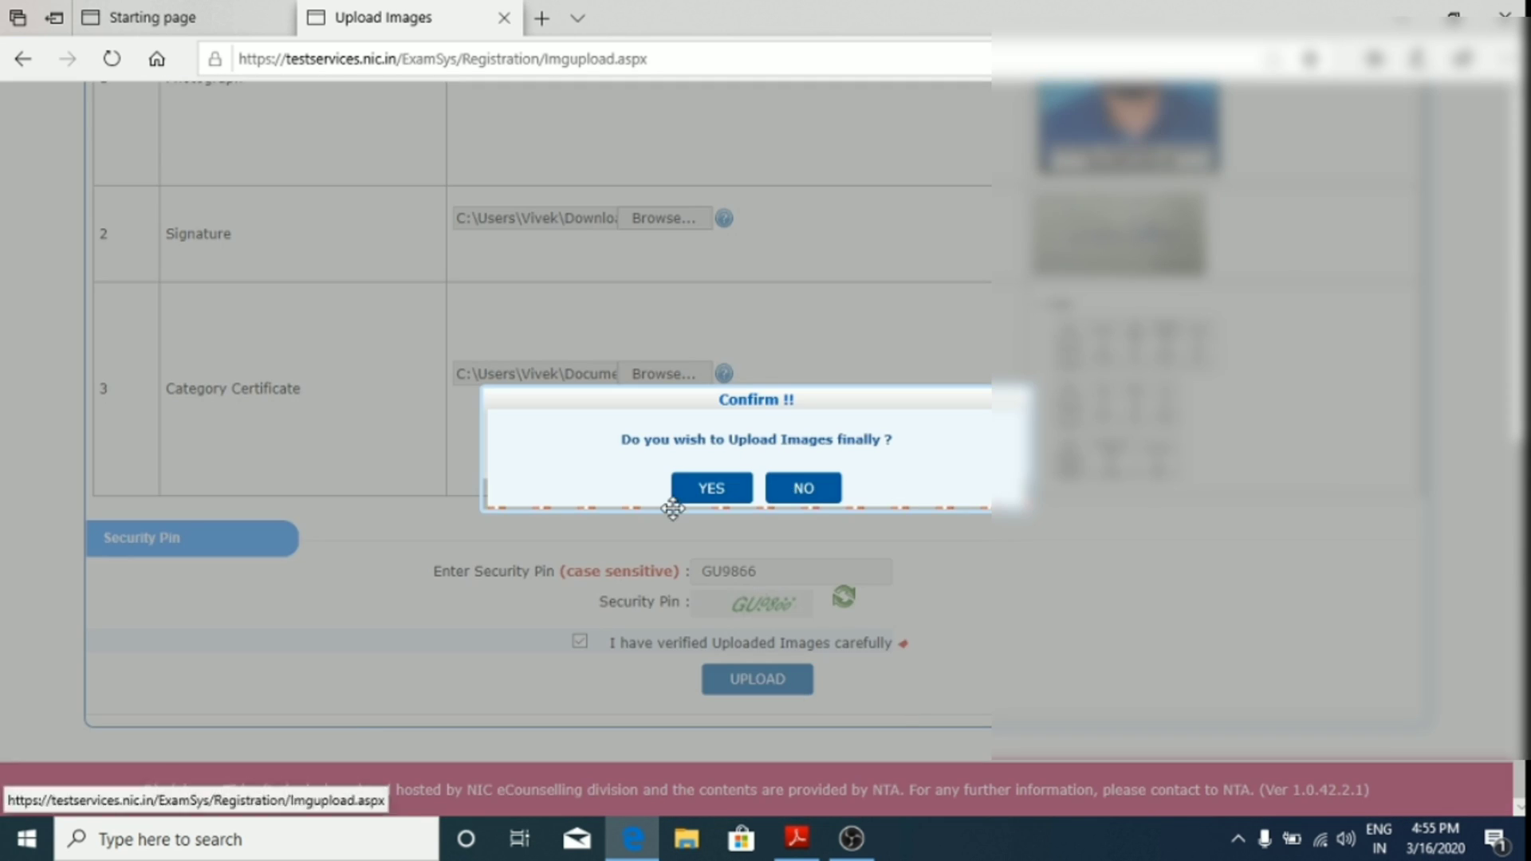
left_click(709, 488)
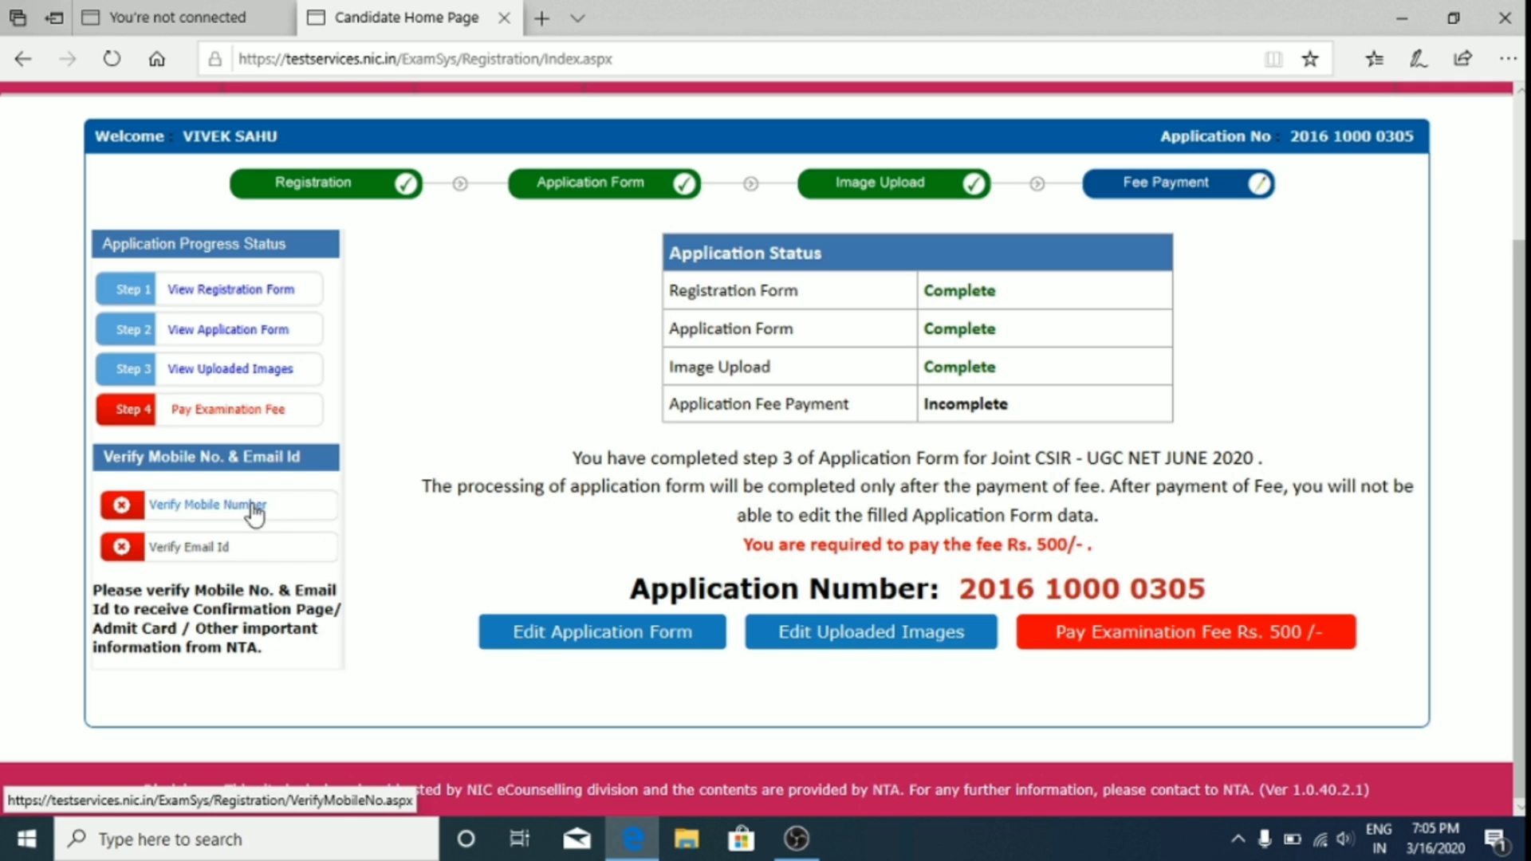
Step: Open Verify Mobile Number, try sending an OTP, and return to the empty security pin box
left_click(210, 515)
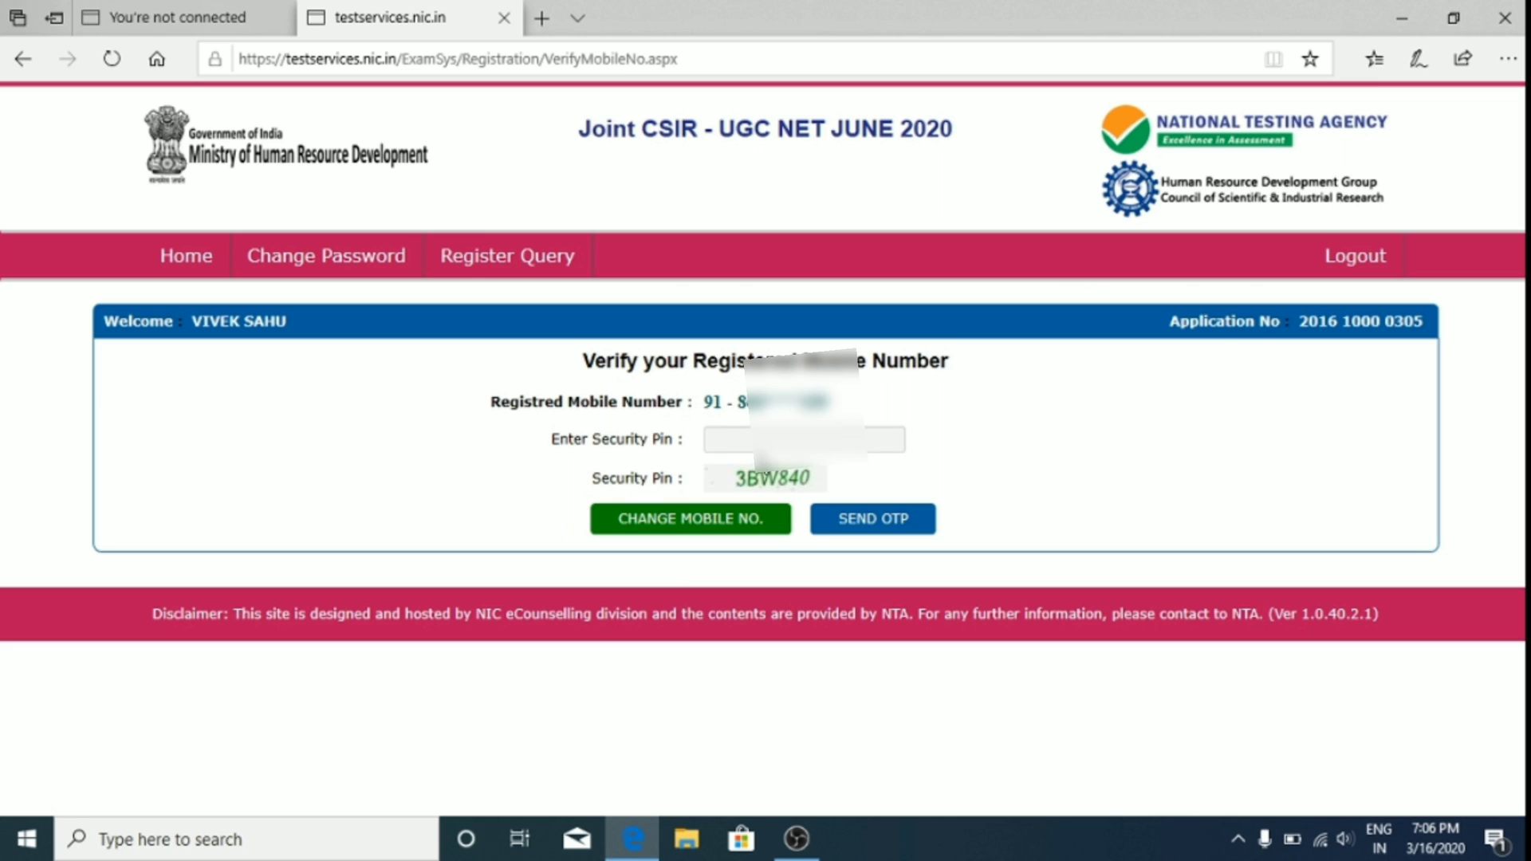
left_click(764, 440)
left_click(752, 440)
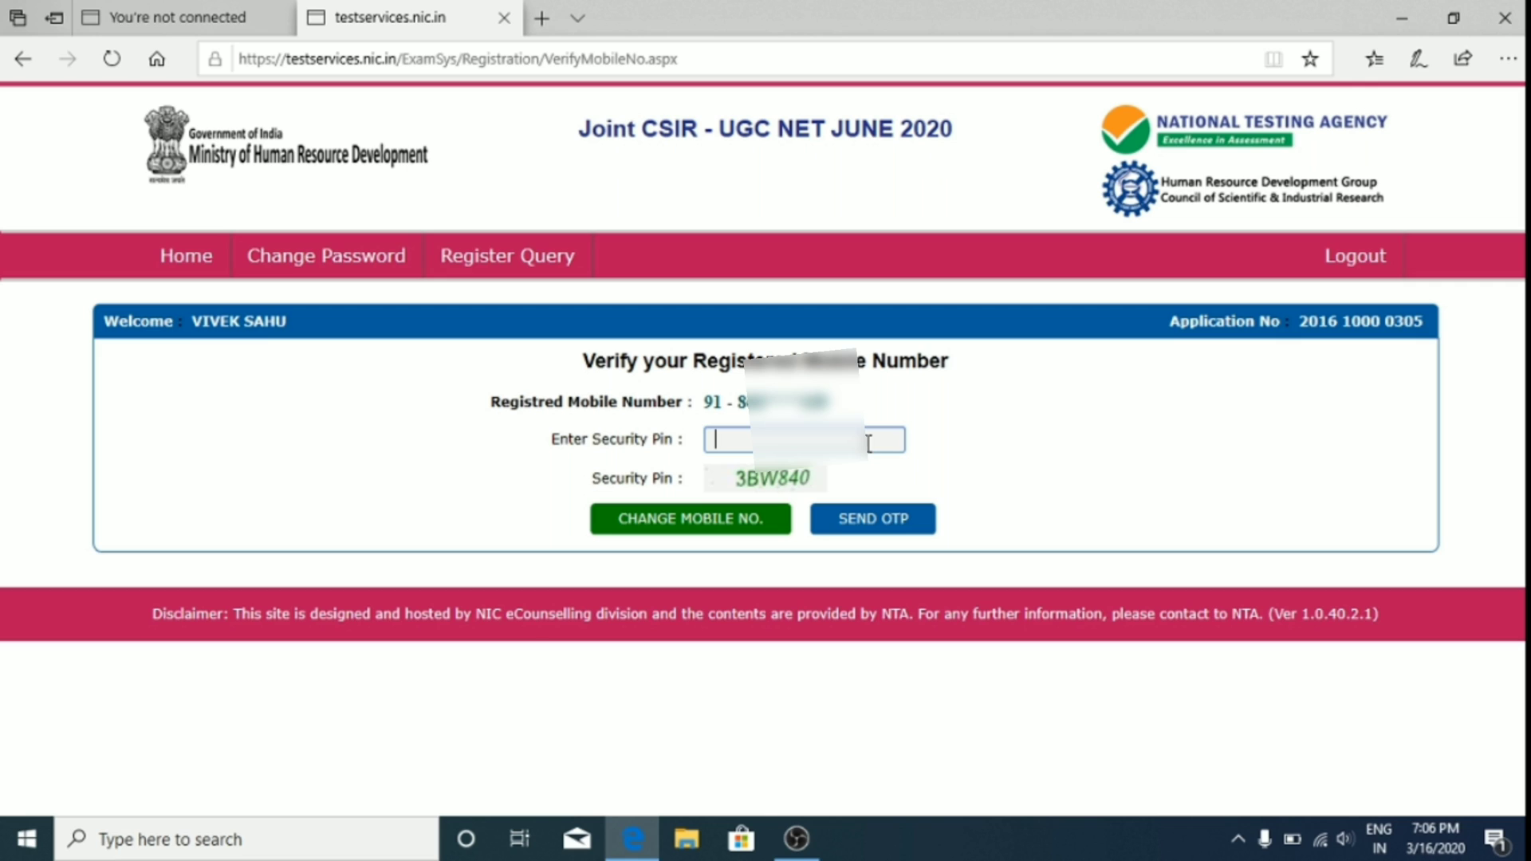
left_click(887, 520)
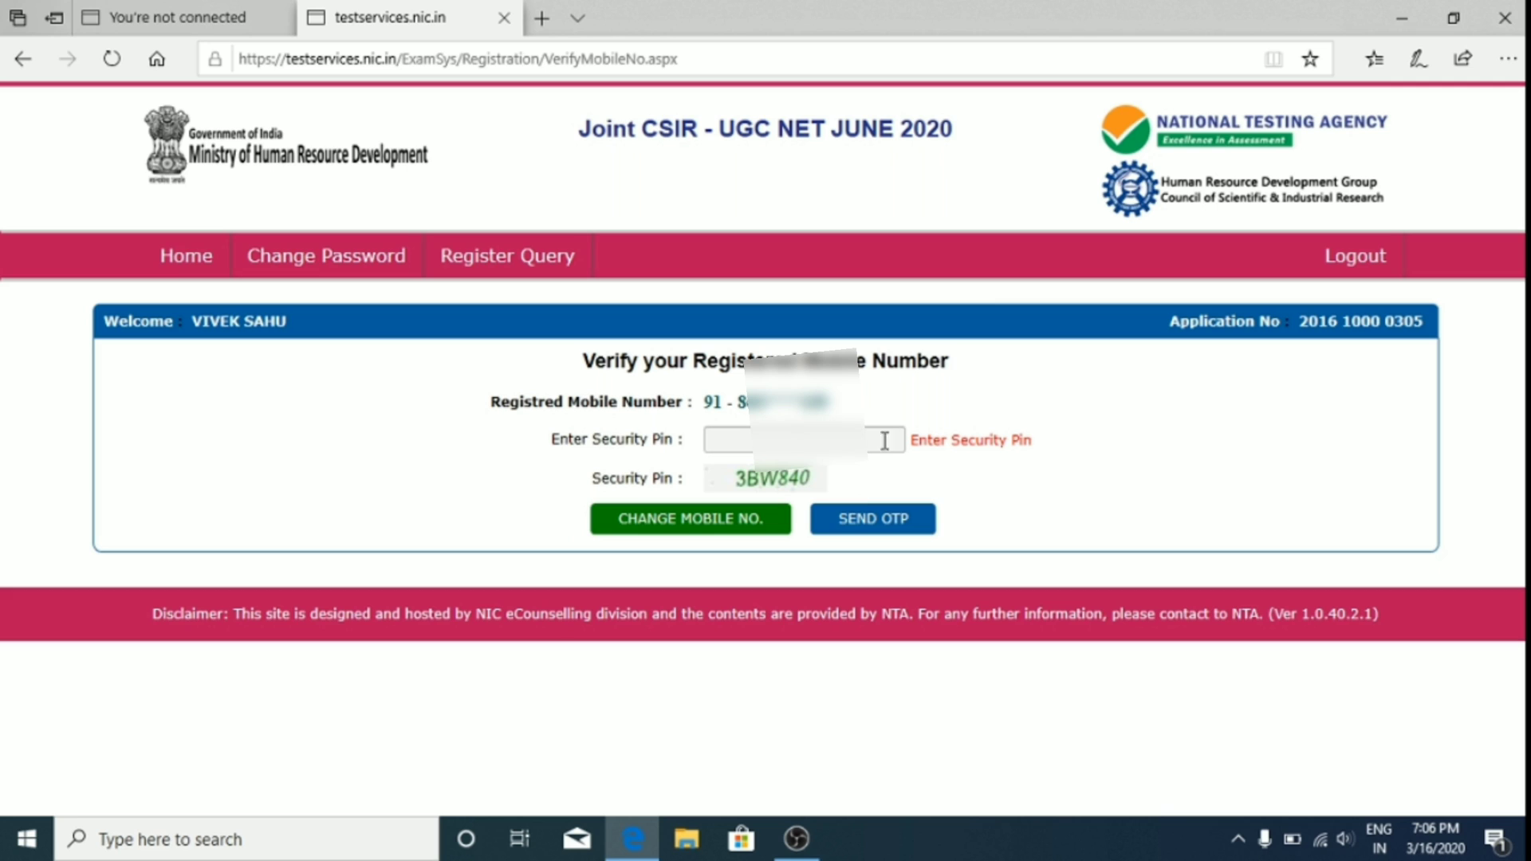
left_click(716, 439)
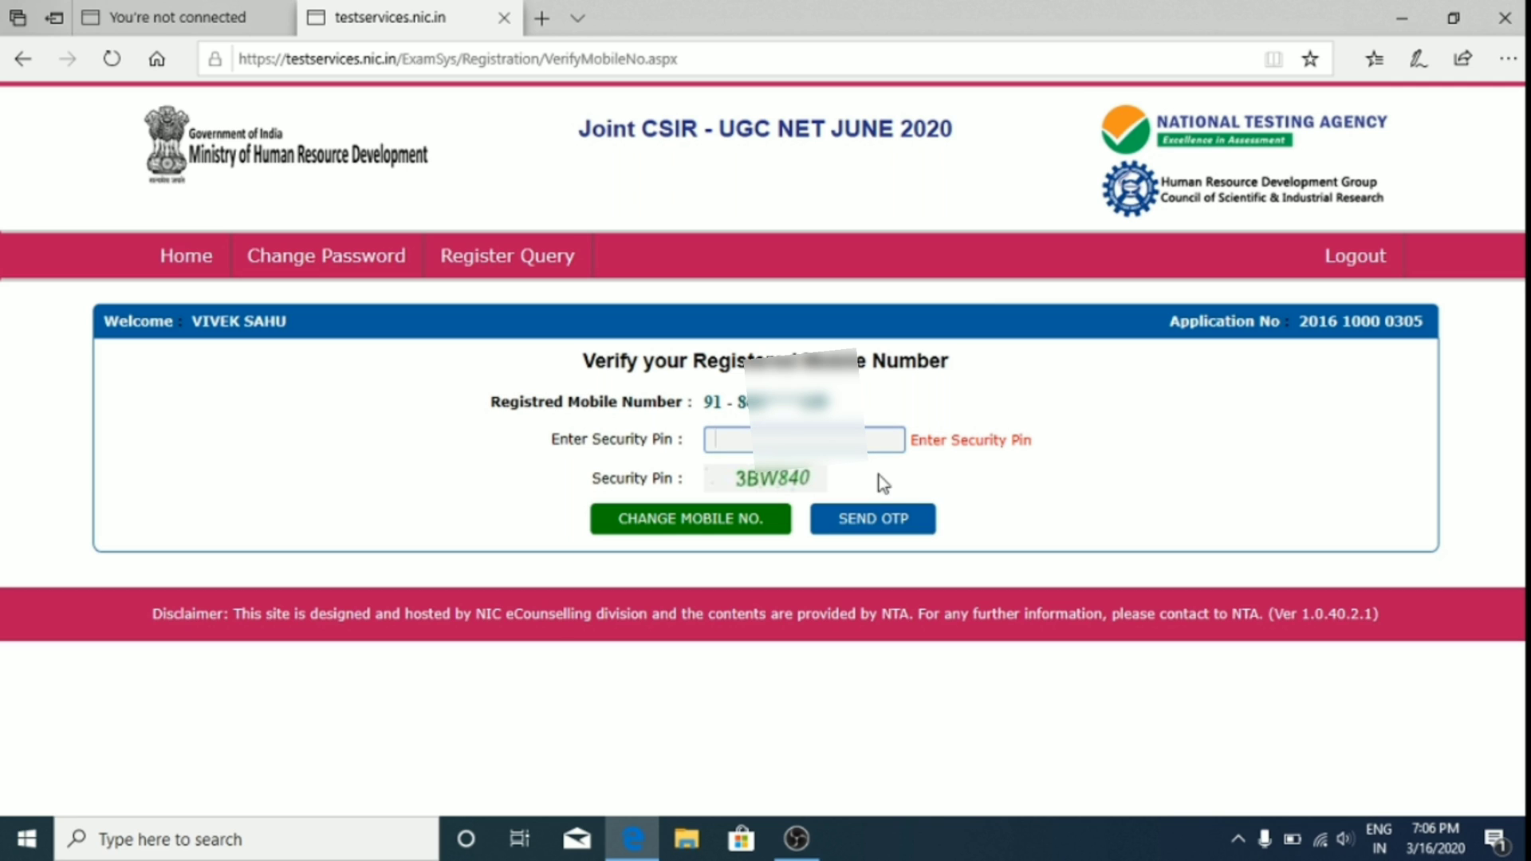
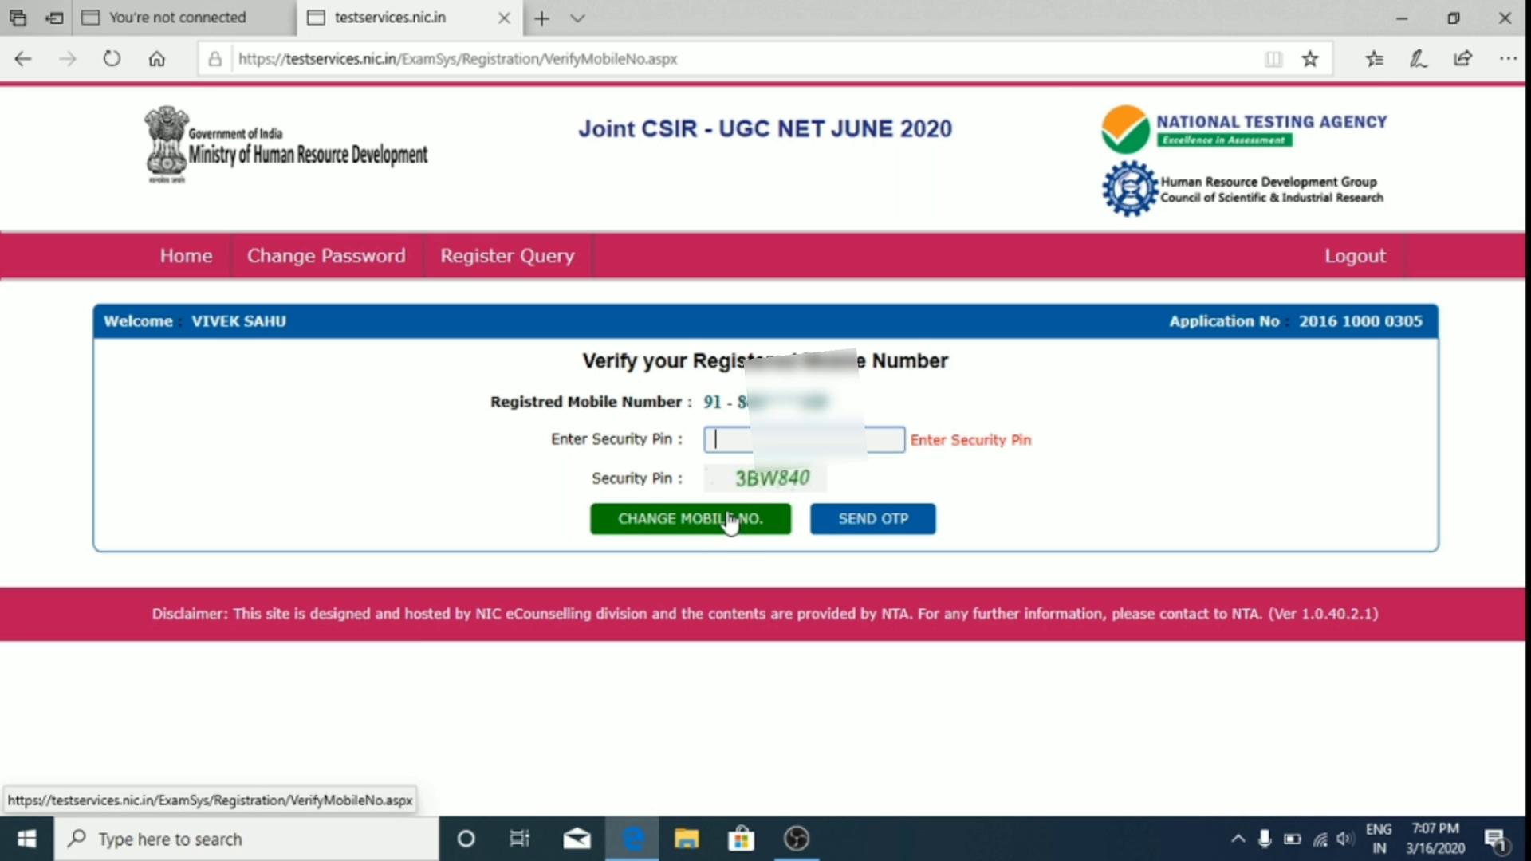
Step: Enter the mobile number in the Change Mobile No. form, then verify it with the SMS OTP
left_click(729, 522)
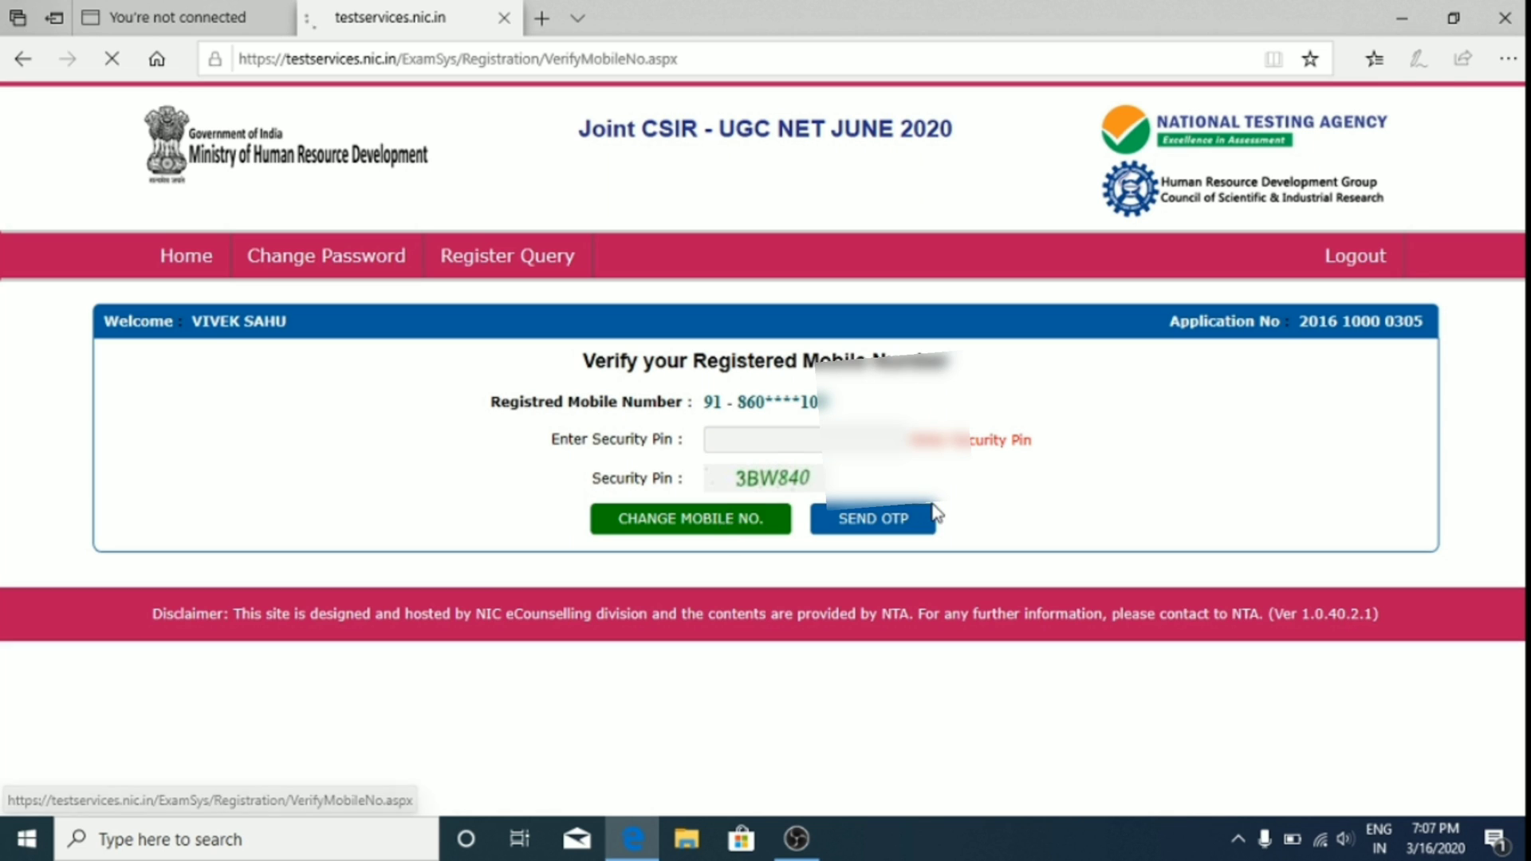
left_click(909, 472)
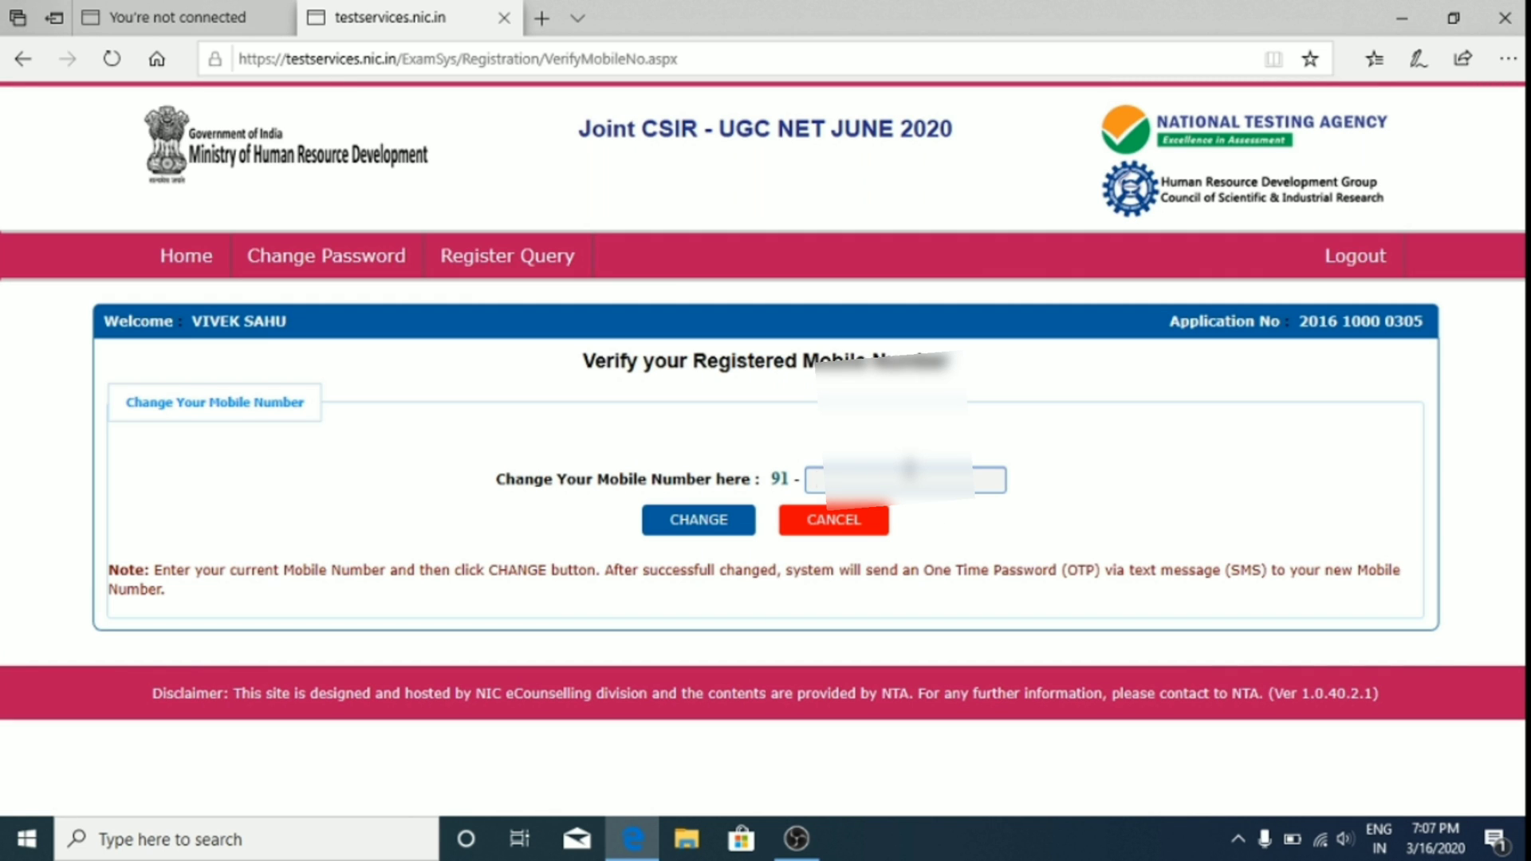
type("8")
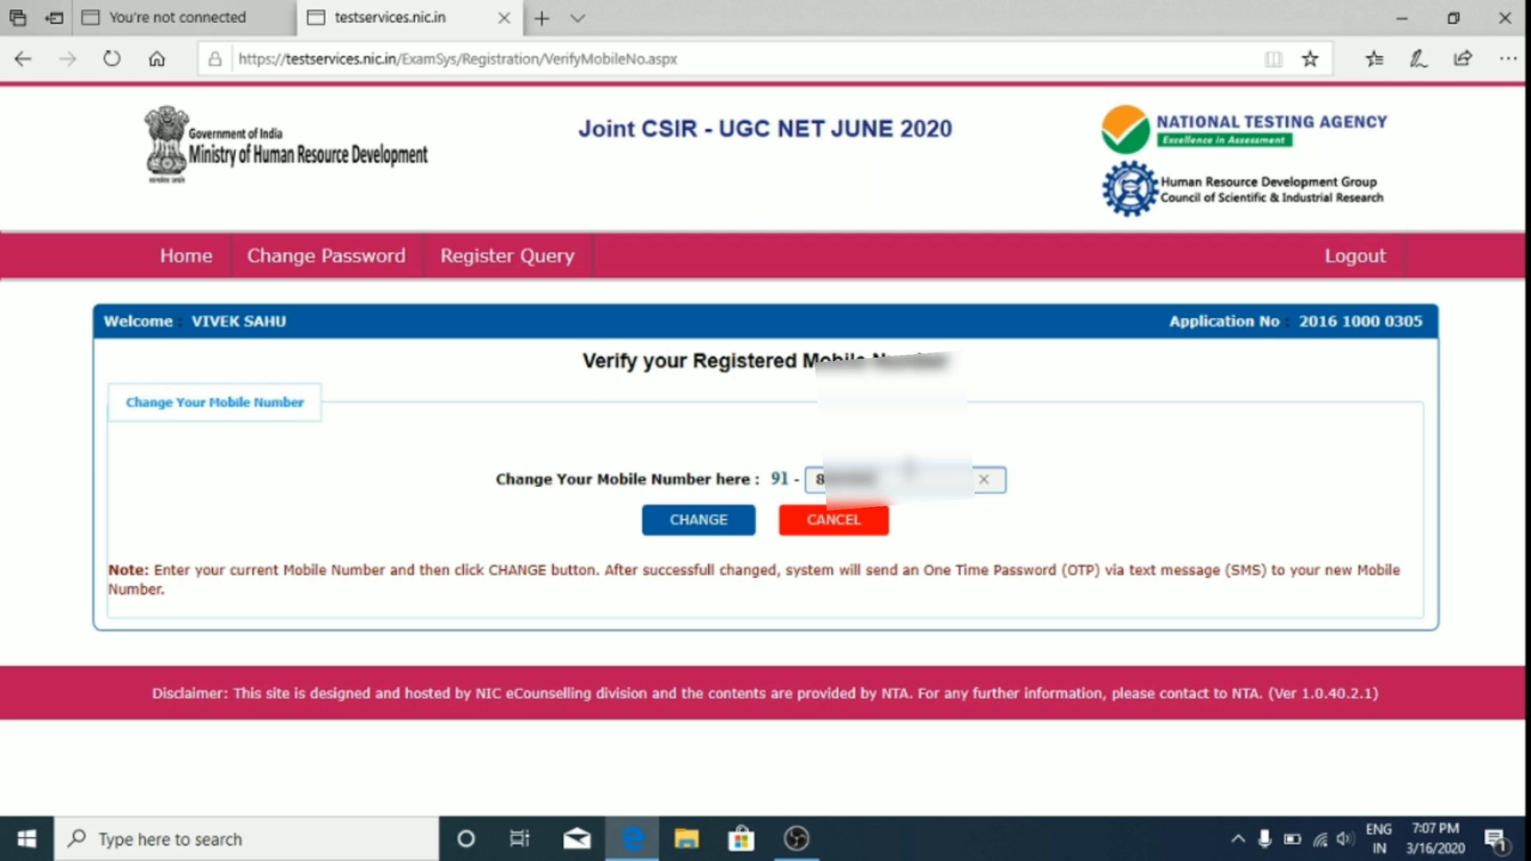
type("****")
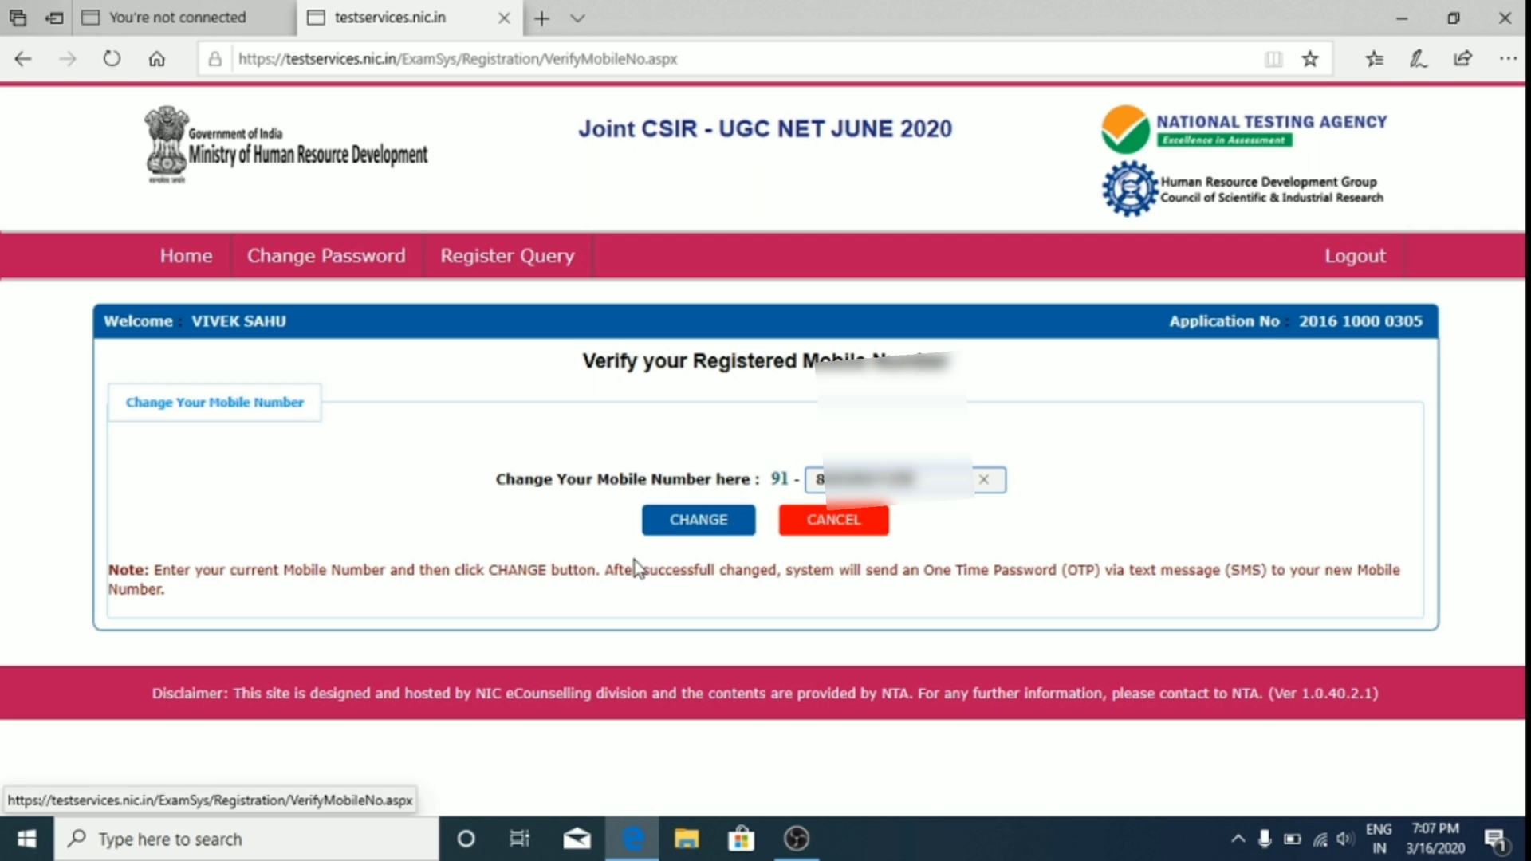
left_click(741, 527)
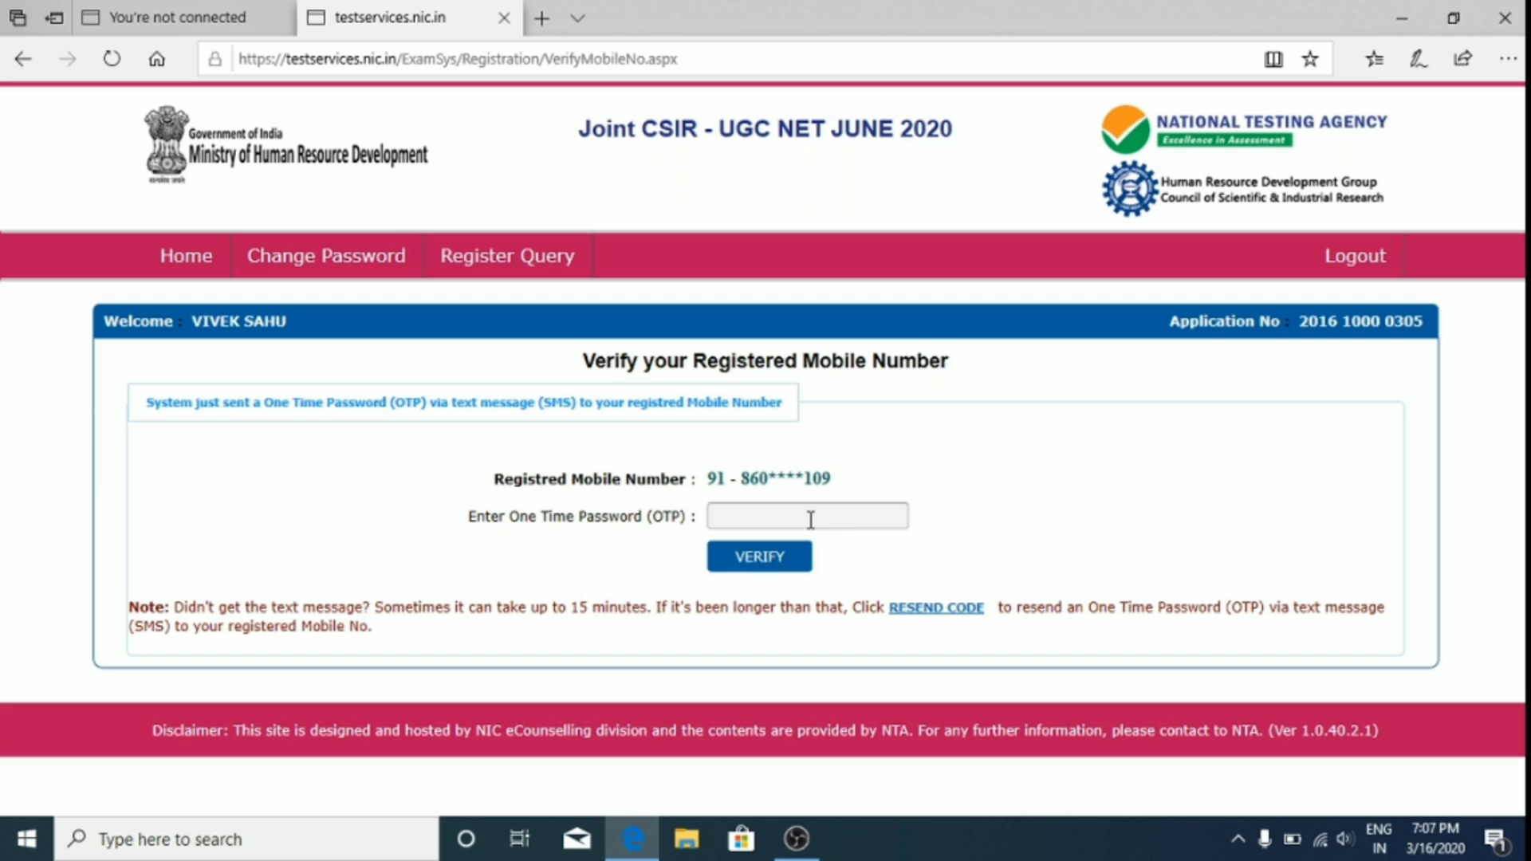
left_click(812, 518)
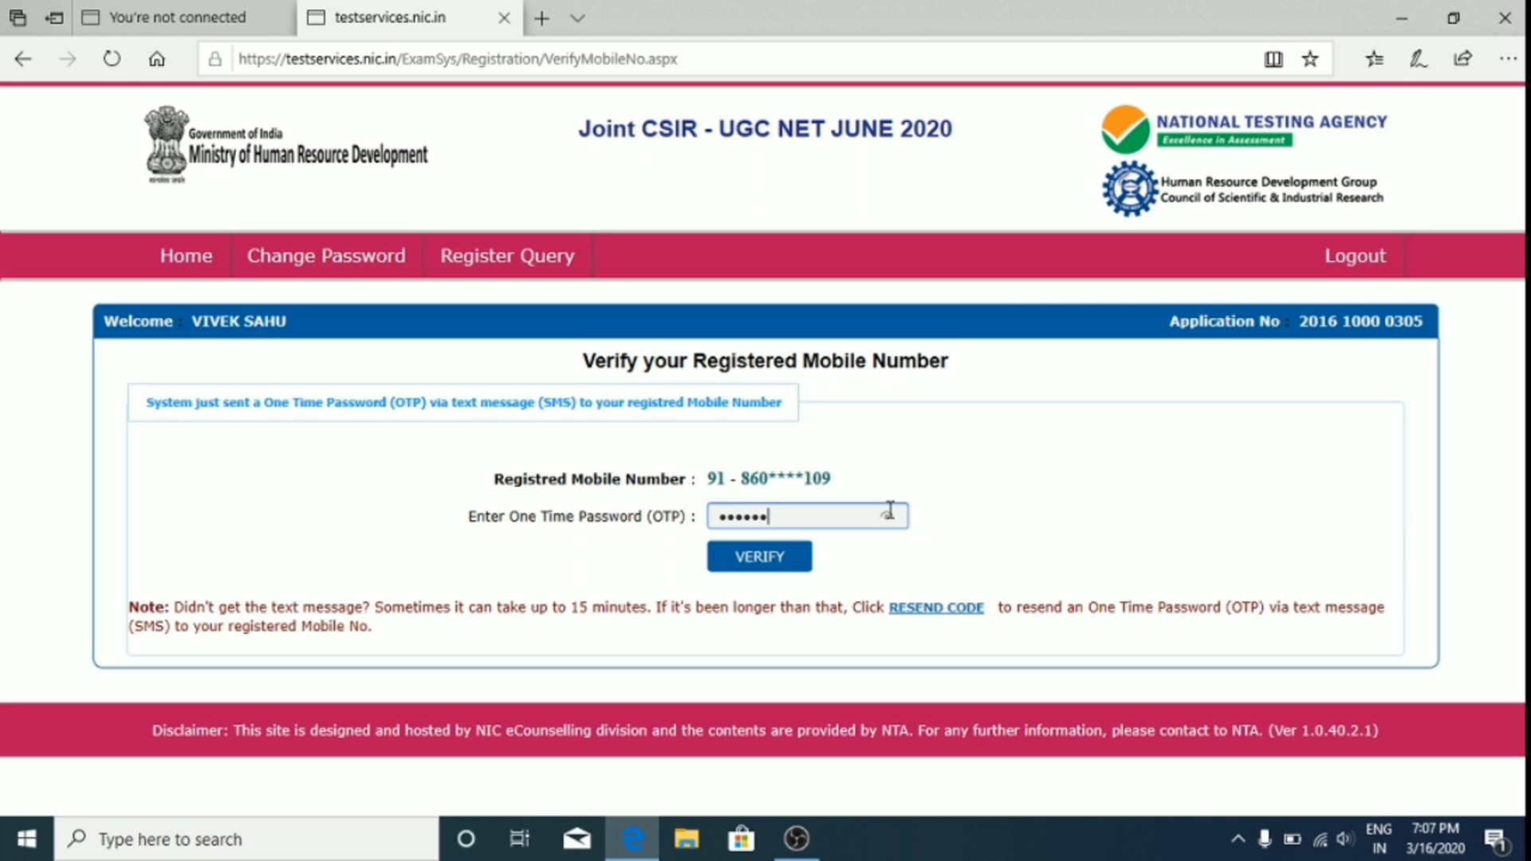
left_click(797, 558)
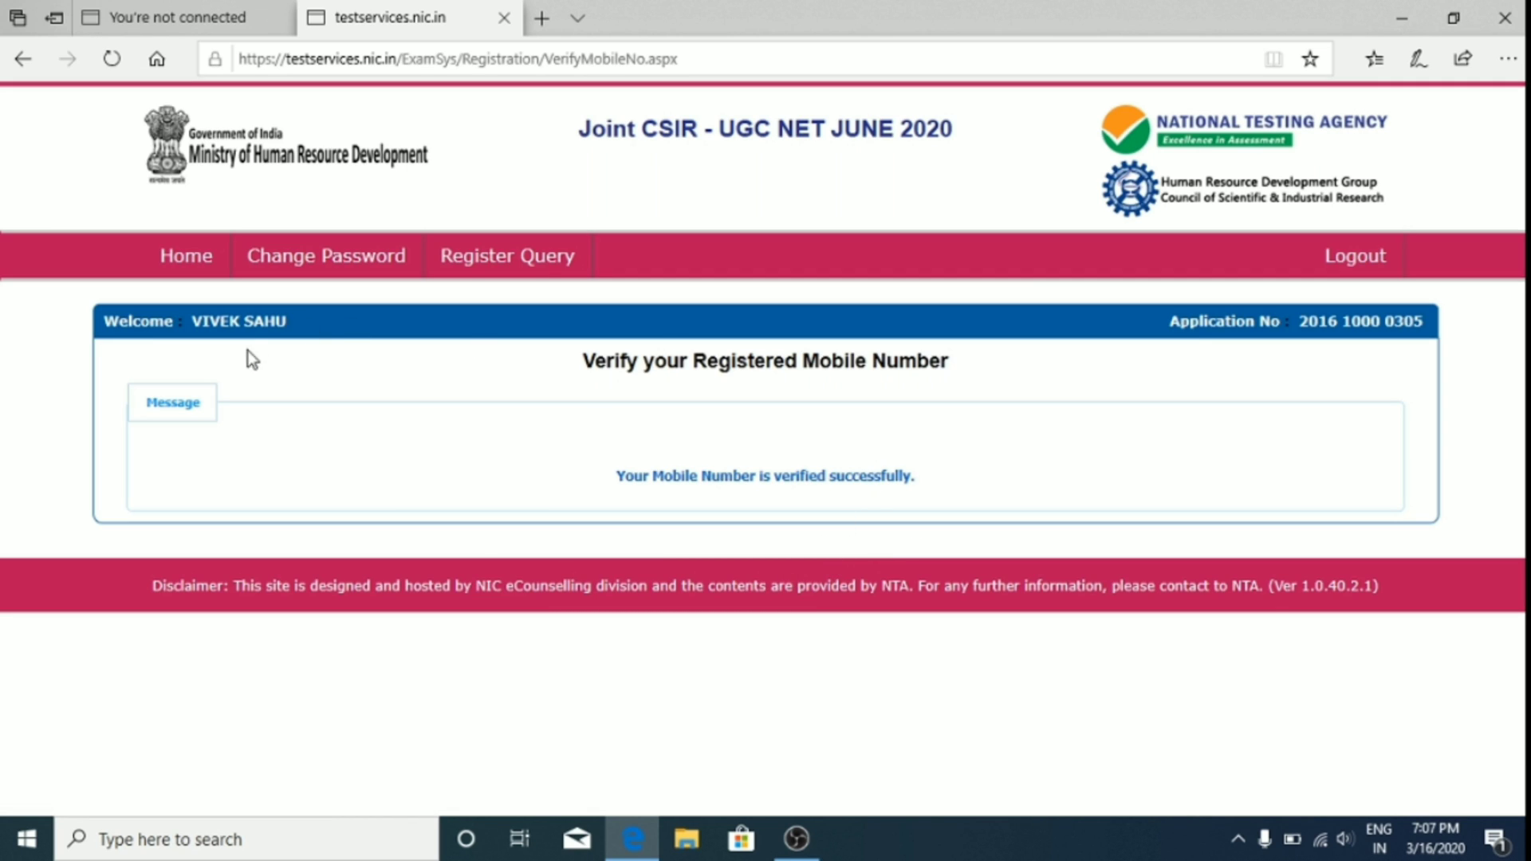
left_click(189, 258)
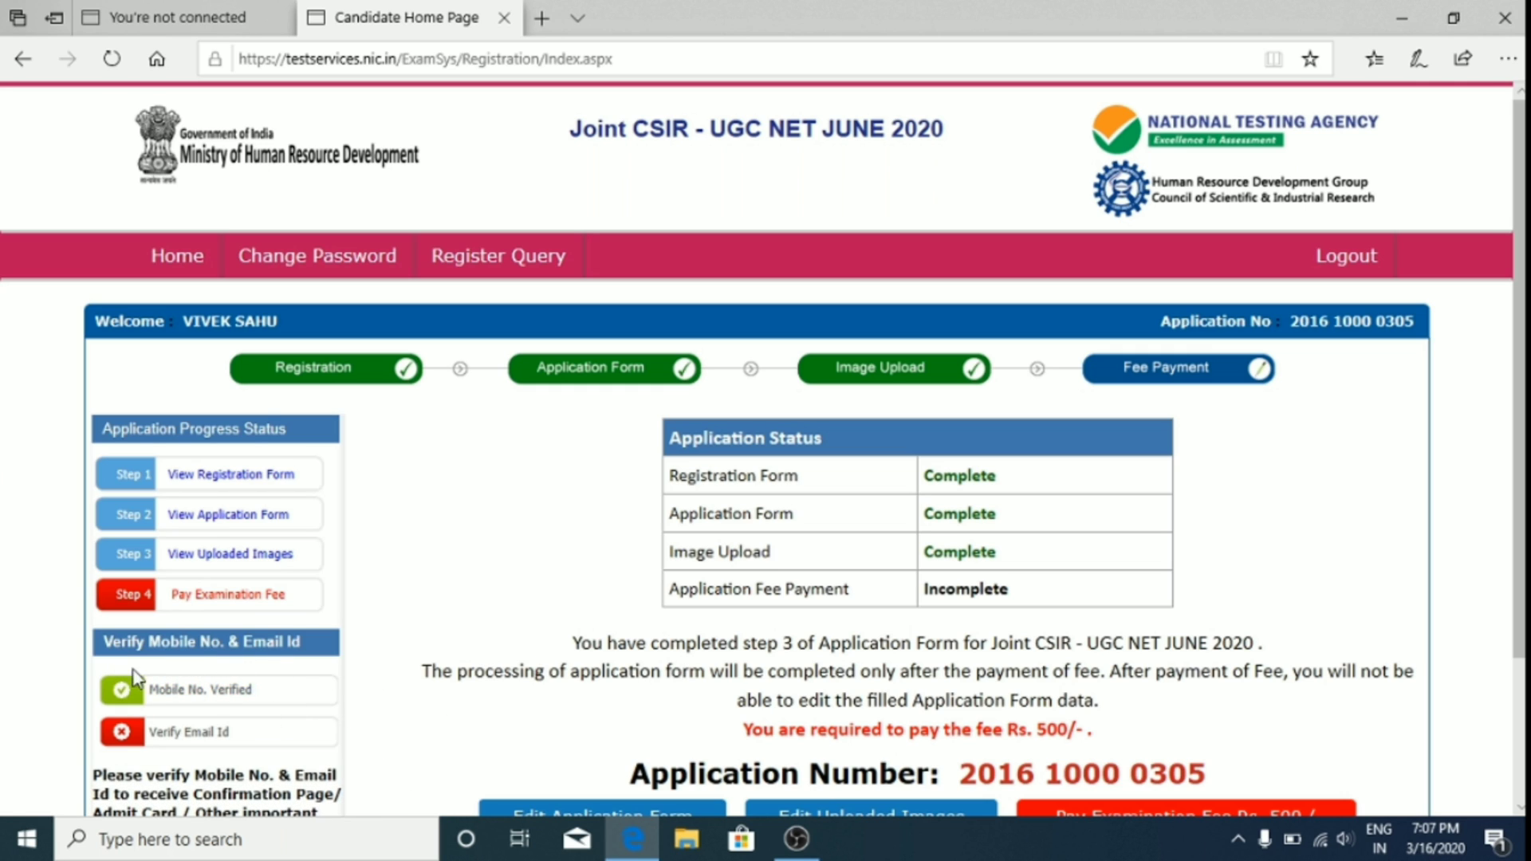
Step: Enter the displayed security pin under Verify Email Id, then verify the email with the emailed OTP
scroll(536, 661, "down", 2)
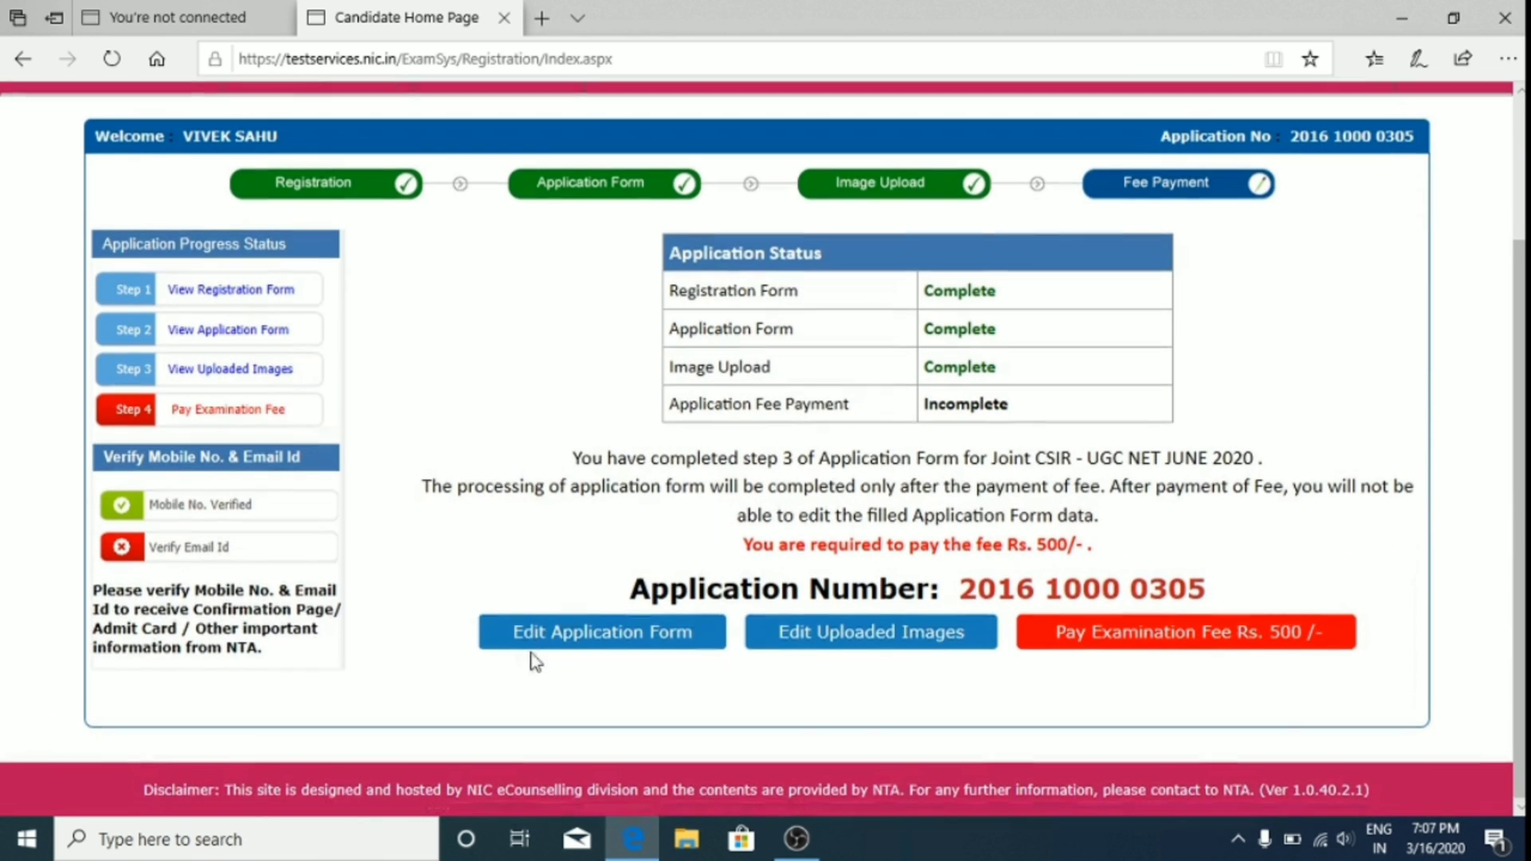
left_click(174, 549)
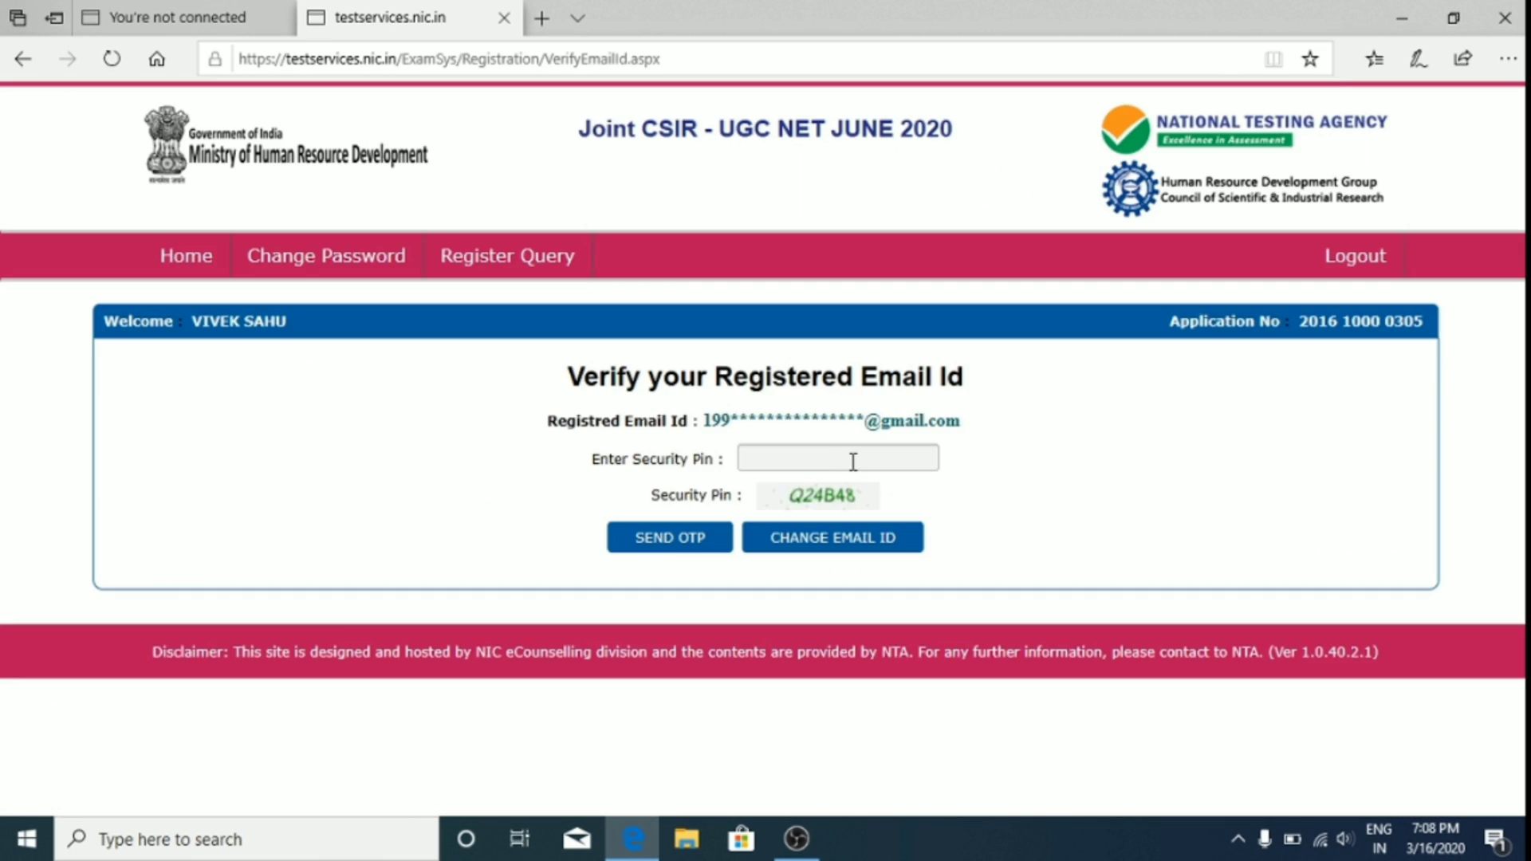
left_click(855, 460)
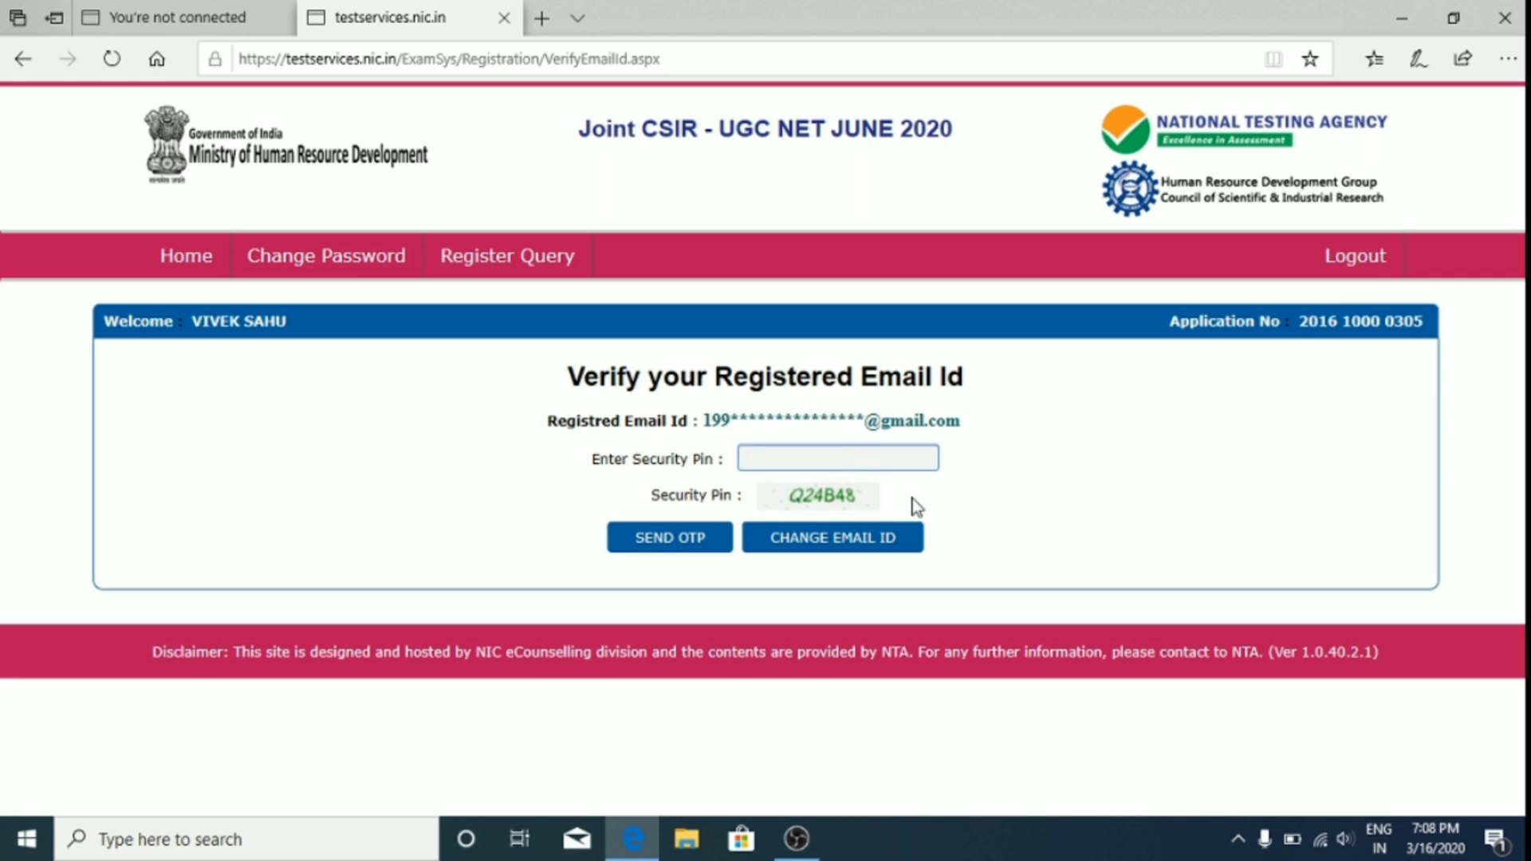
type("Q")
type("4B48")
left_click(673, 539)
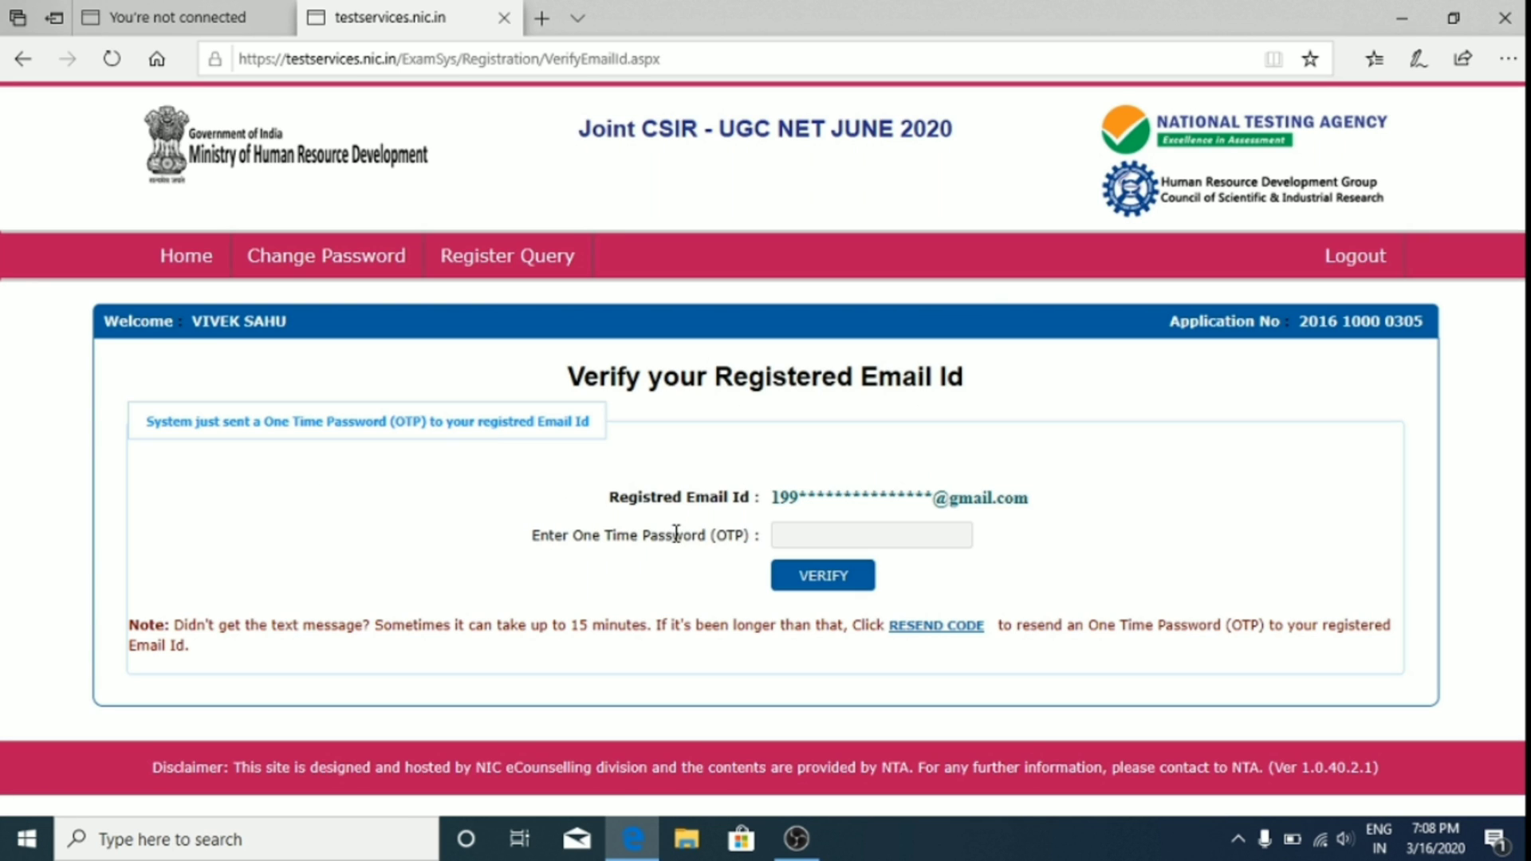
left_click(939, 534)
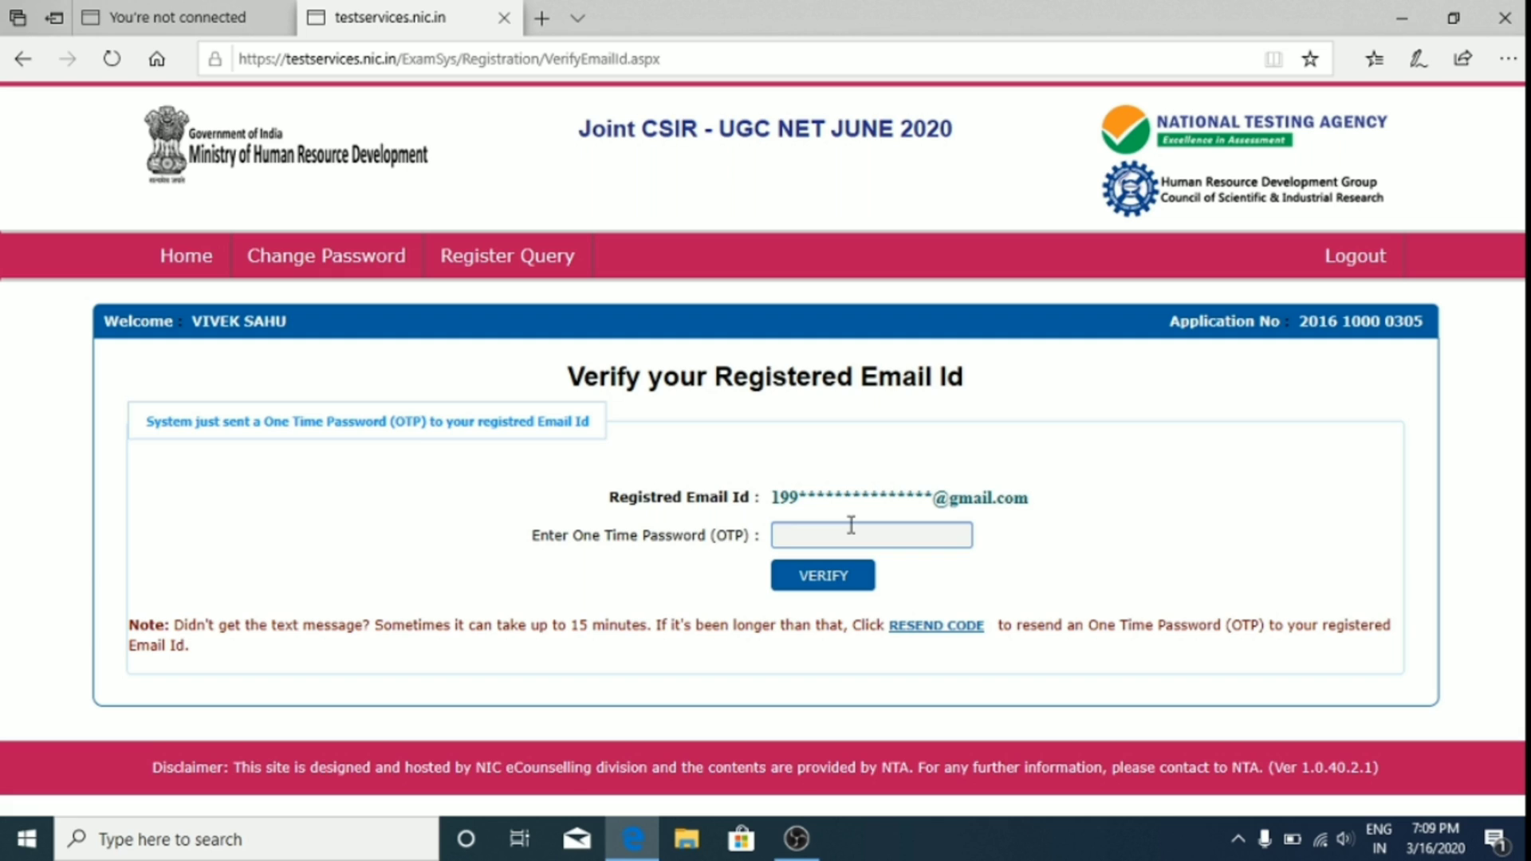
type("1")
left_click(823, 580)
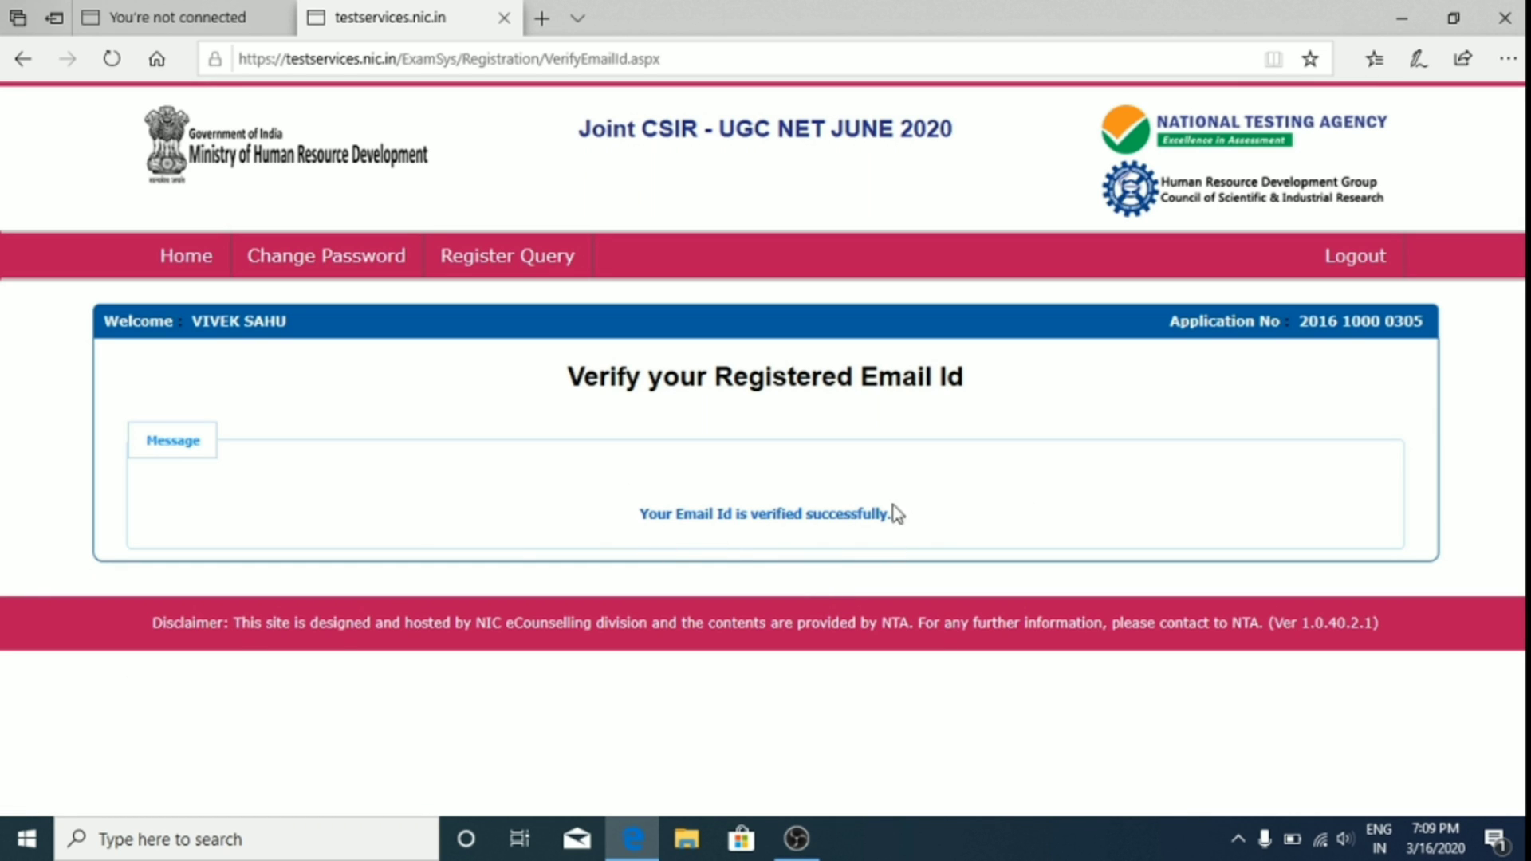
left_click(201, 253)
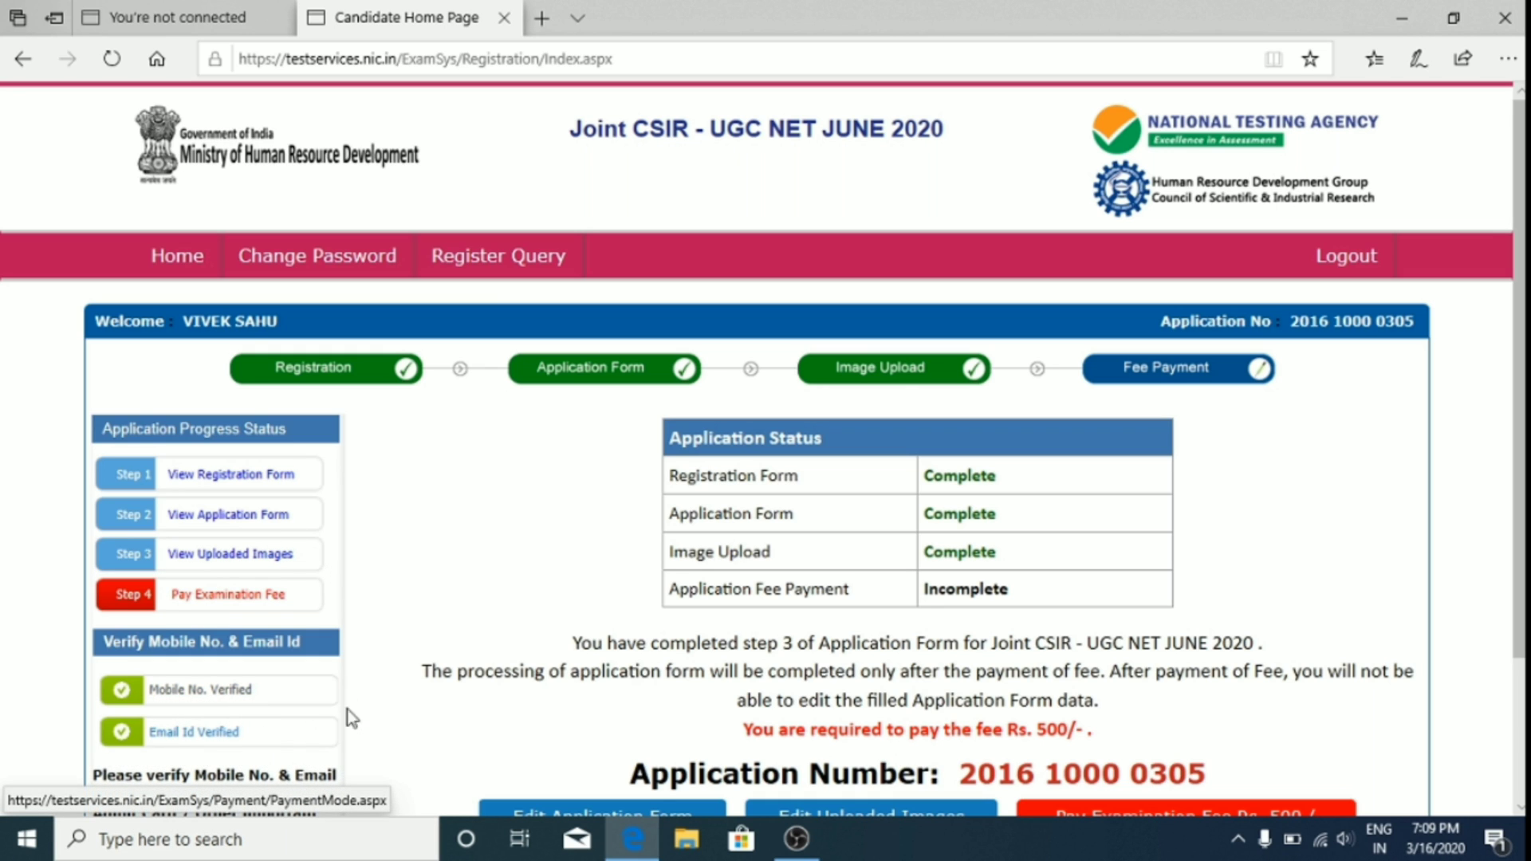
Step: Choose Online Payment for the Rs. 500 examination fee and confirm proceeding to payment
scroll(352, 717, "down", 1)
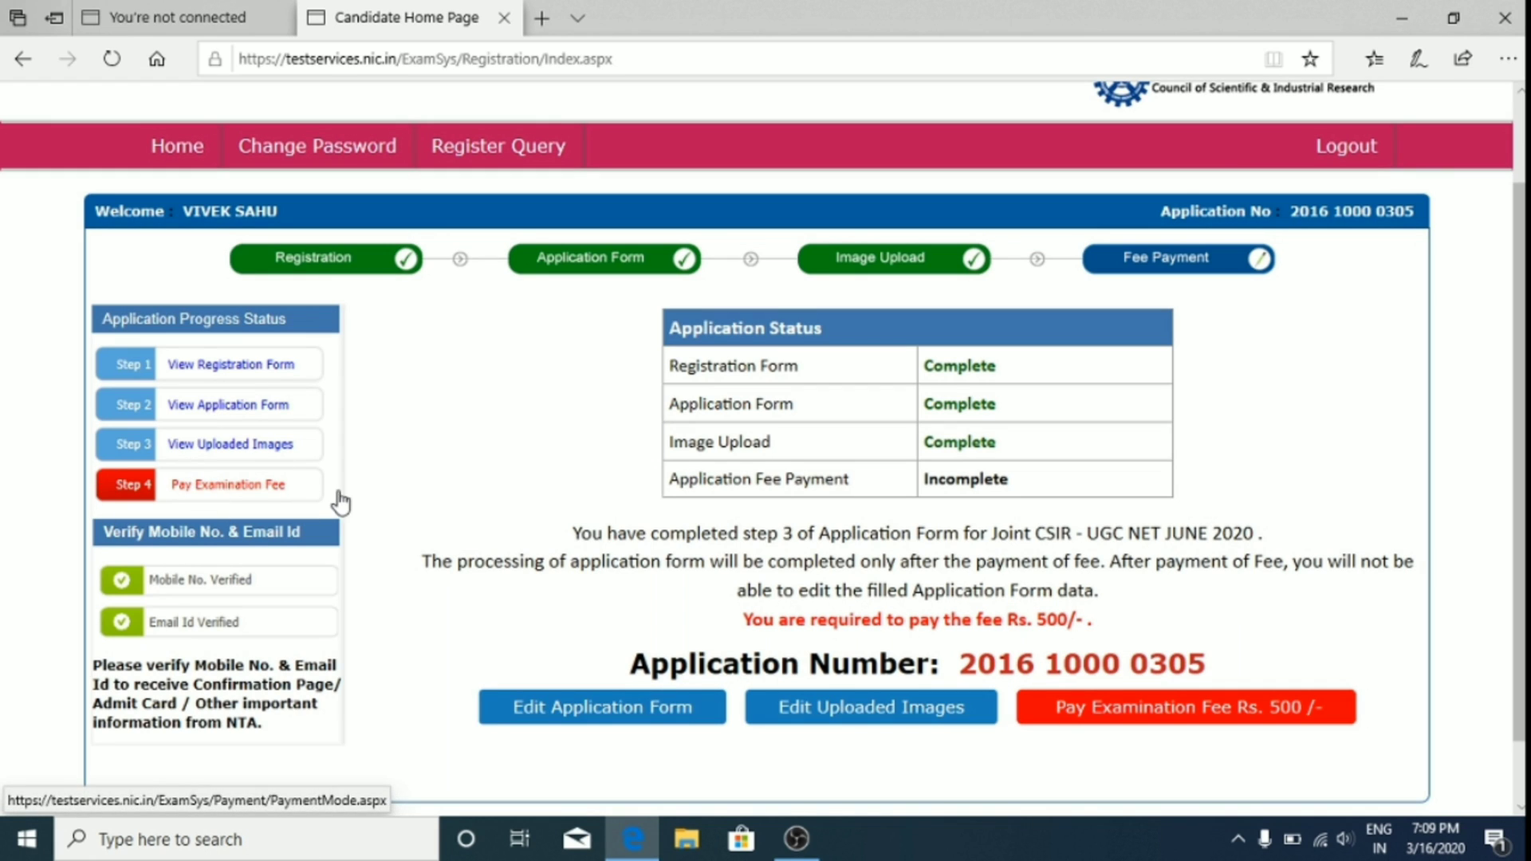
left_click(1188, 718)
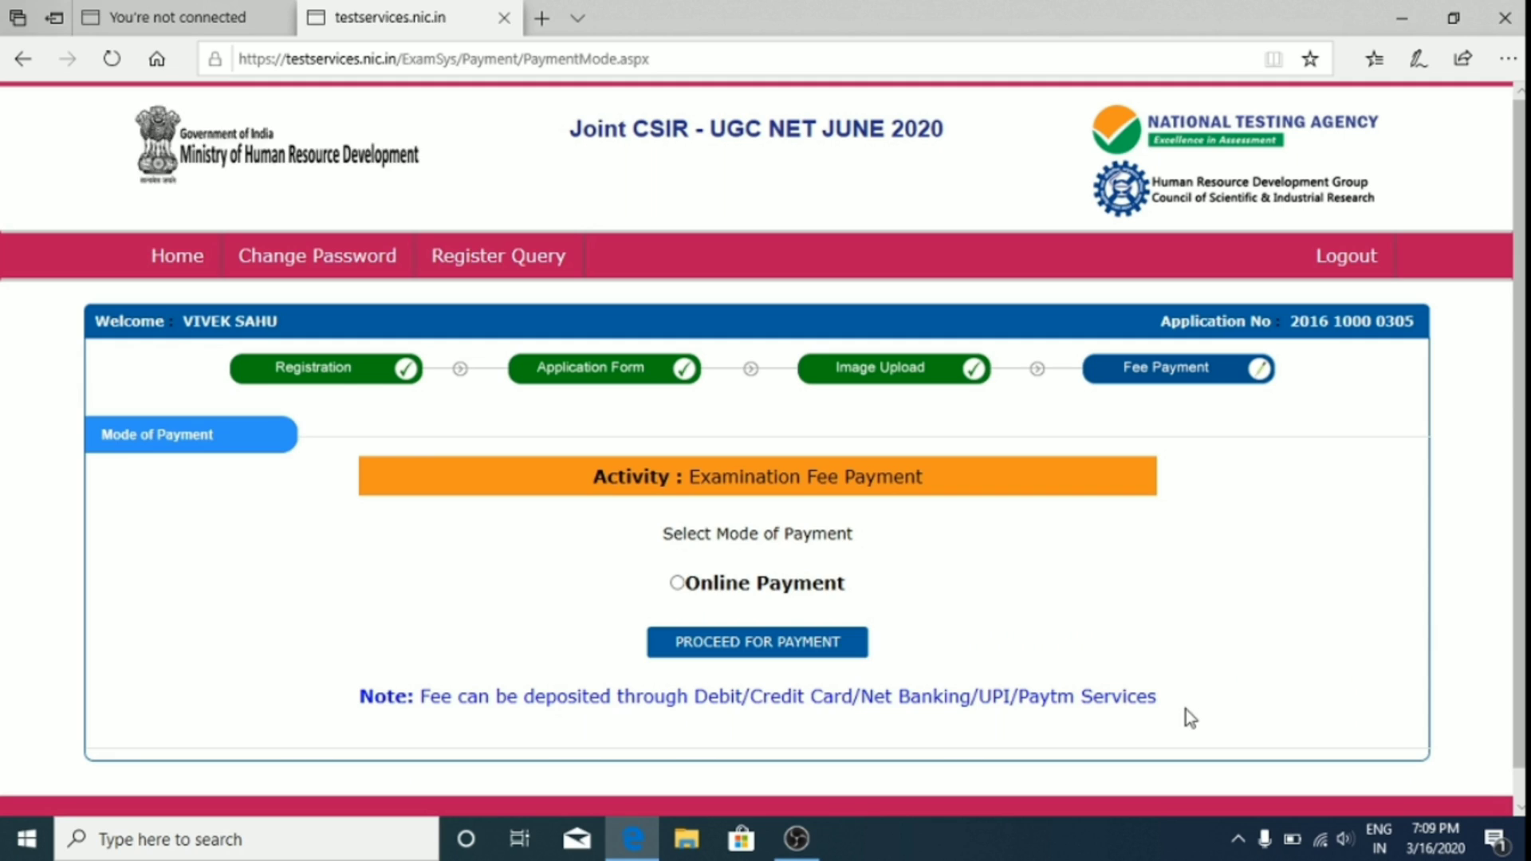
left_click(678, 584)
left_click(719, 643)
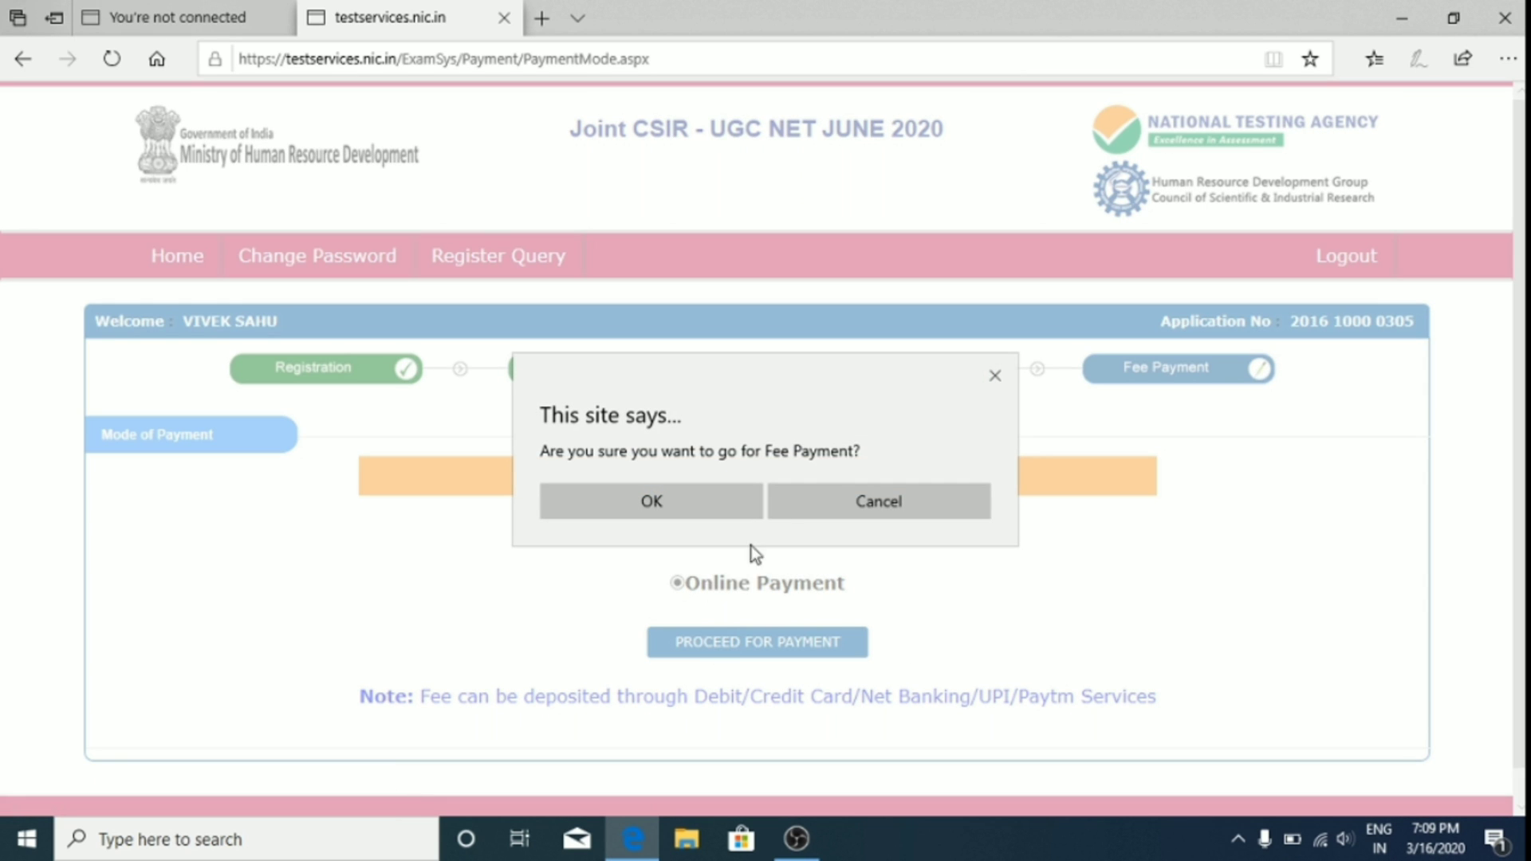
left_click(994, 376)
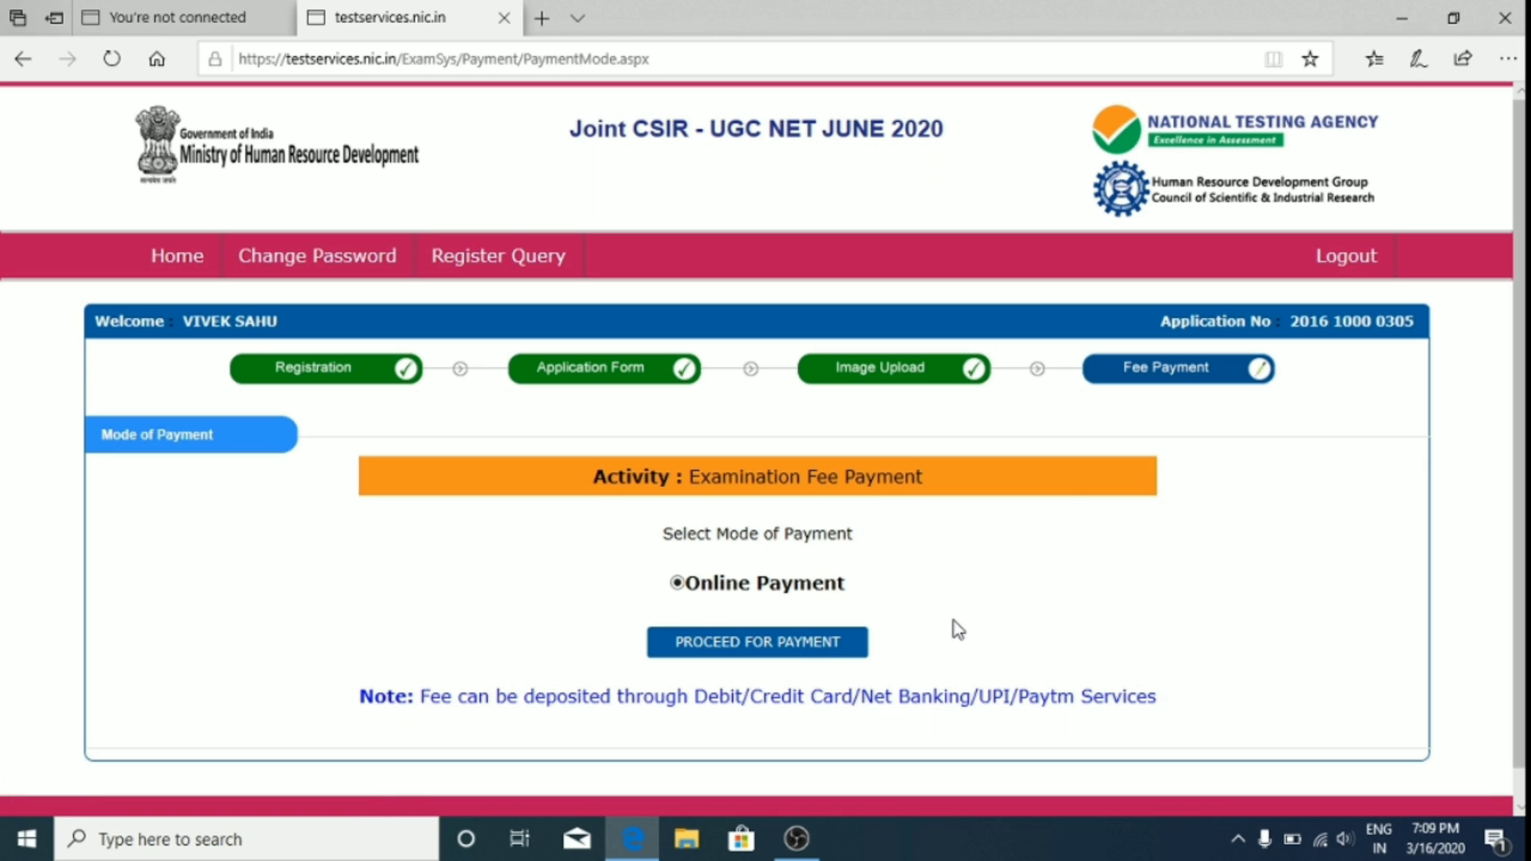
left_click(772, 649)
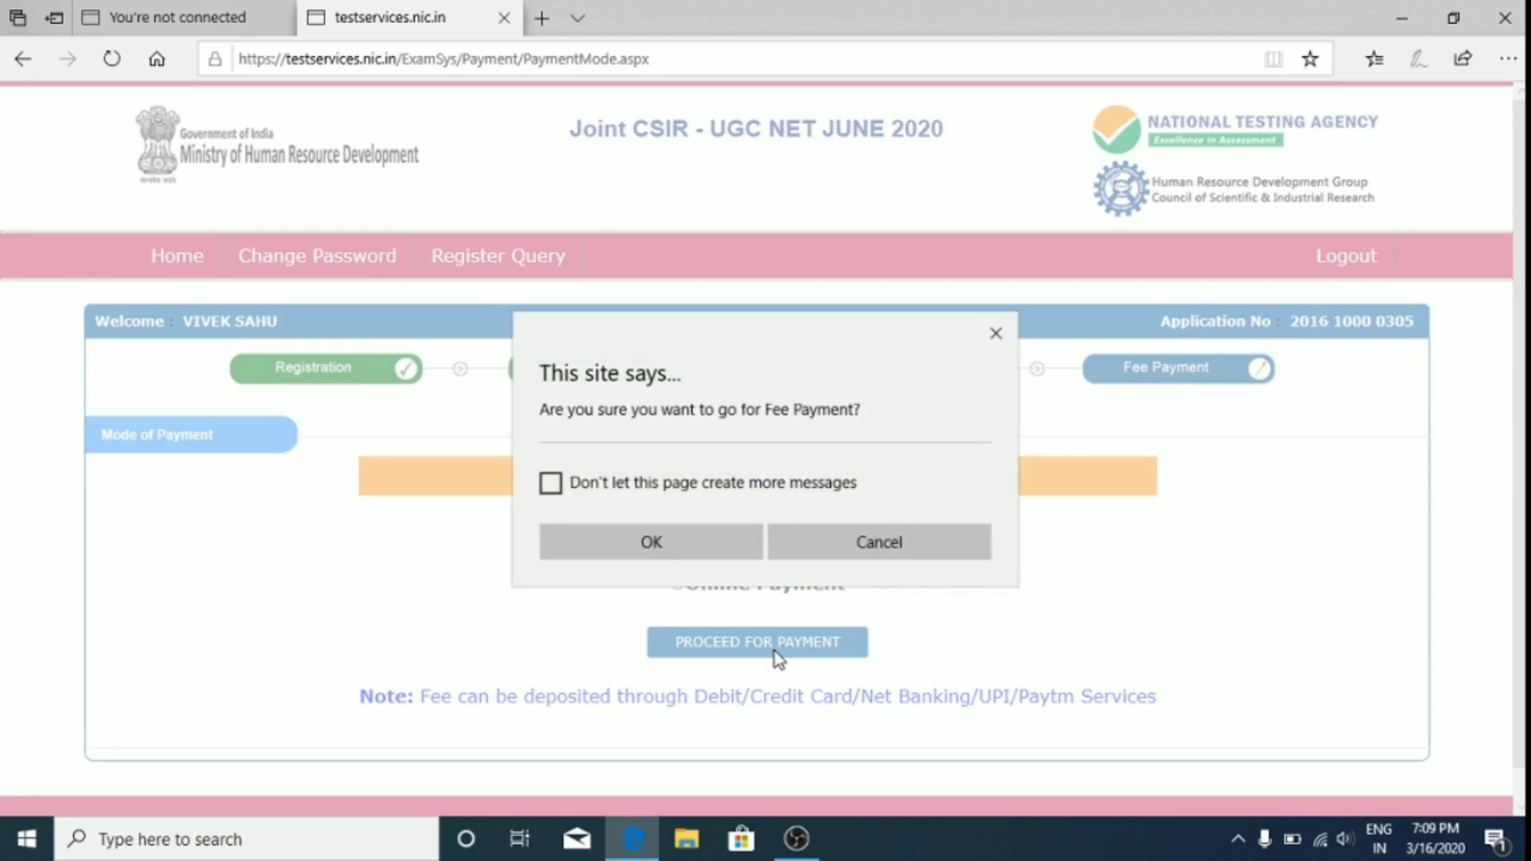
left_click(551, 484)
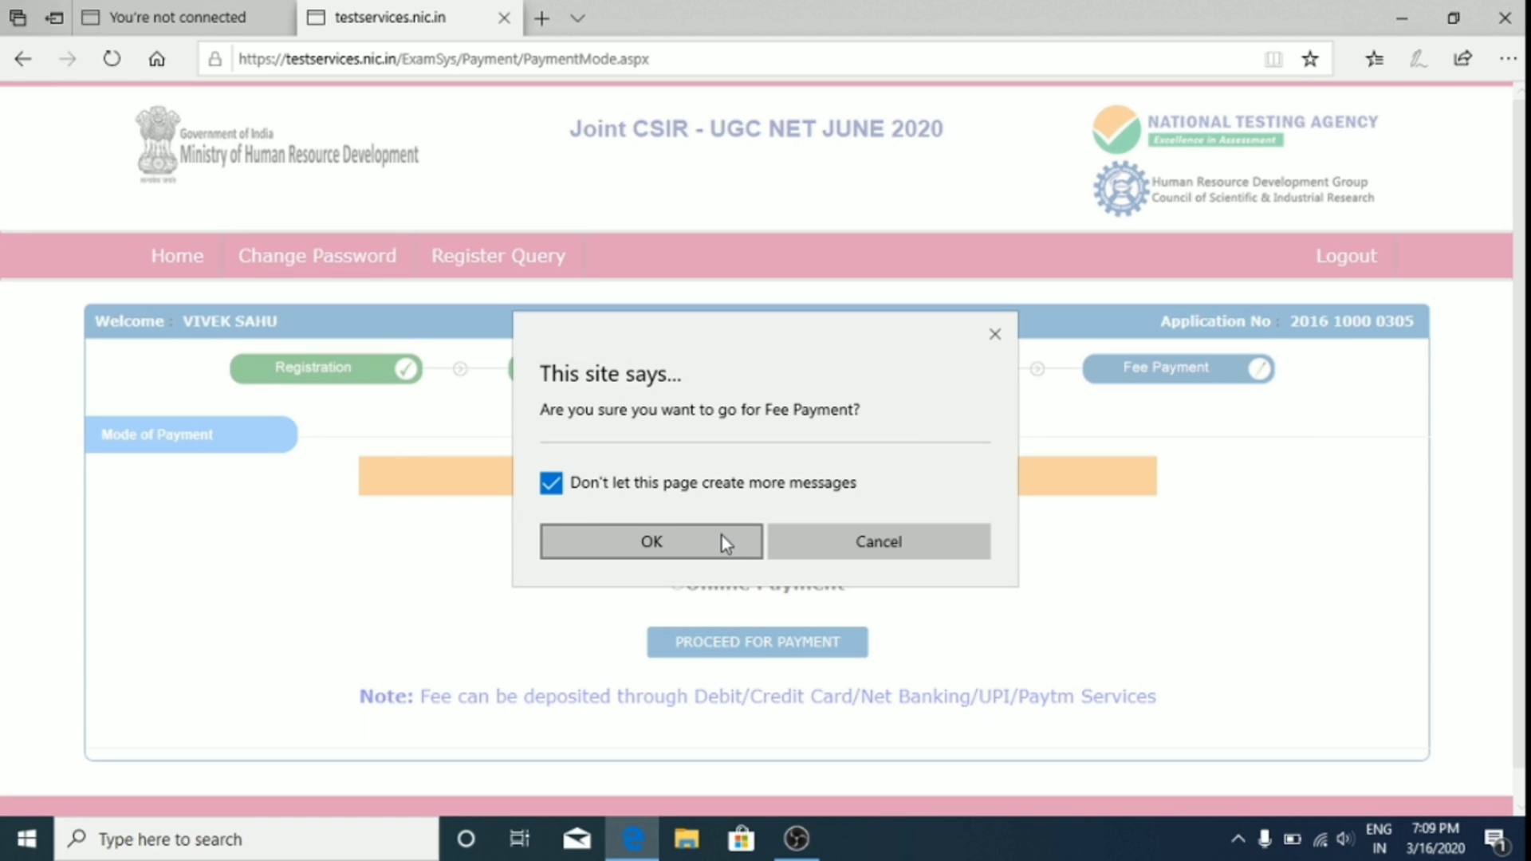
left_click(721, 539)
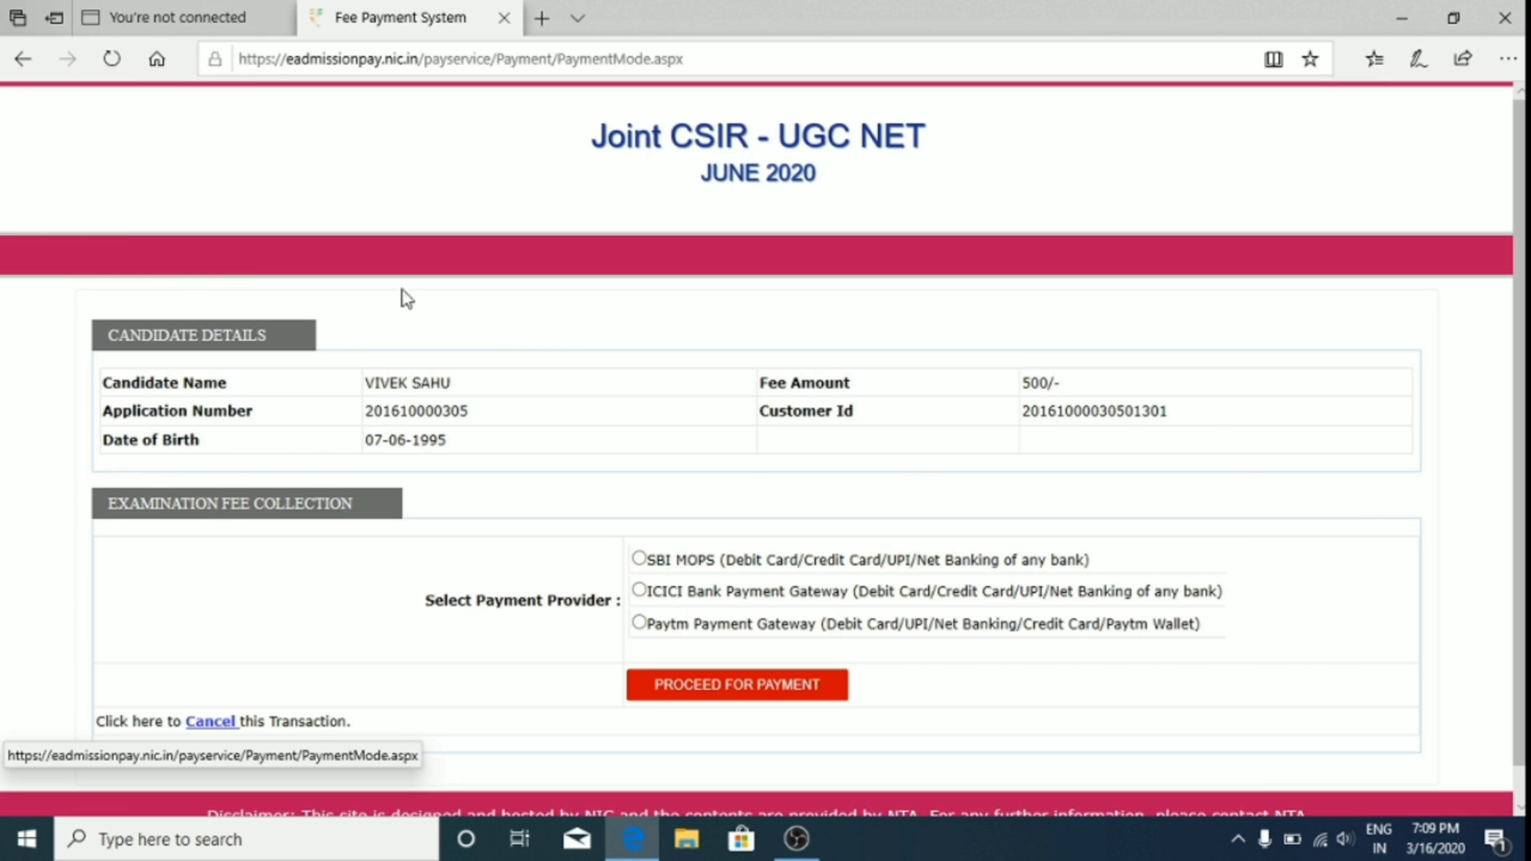
Step: Select the Paytm Payment Gateway radio button and proceed for payment
scroll(535, 597, "down", 1)
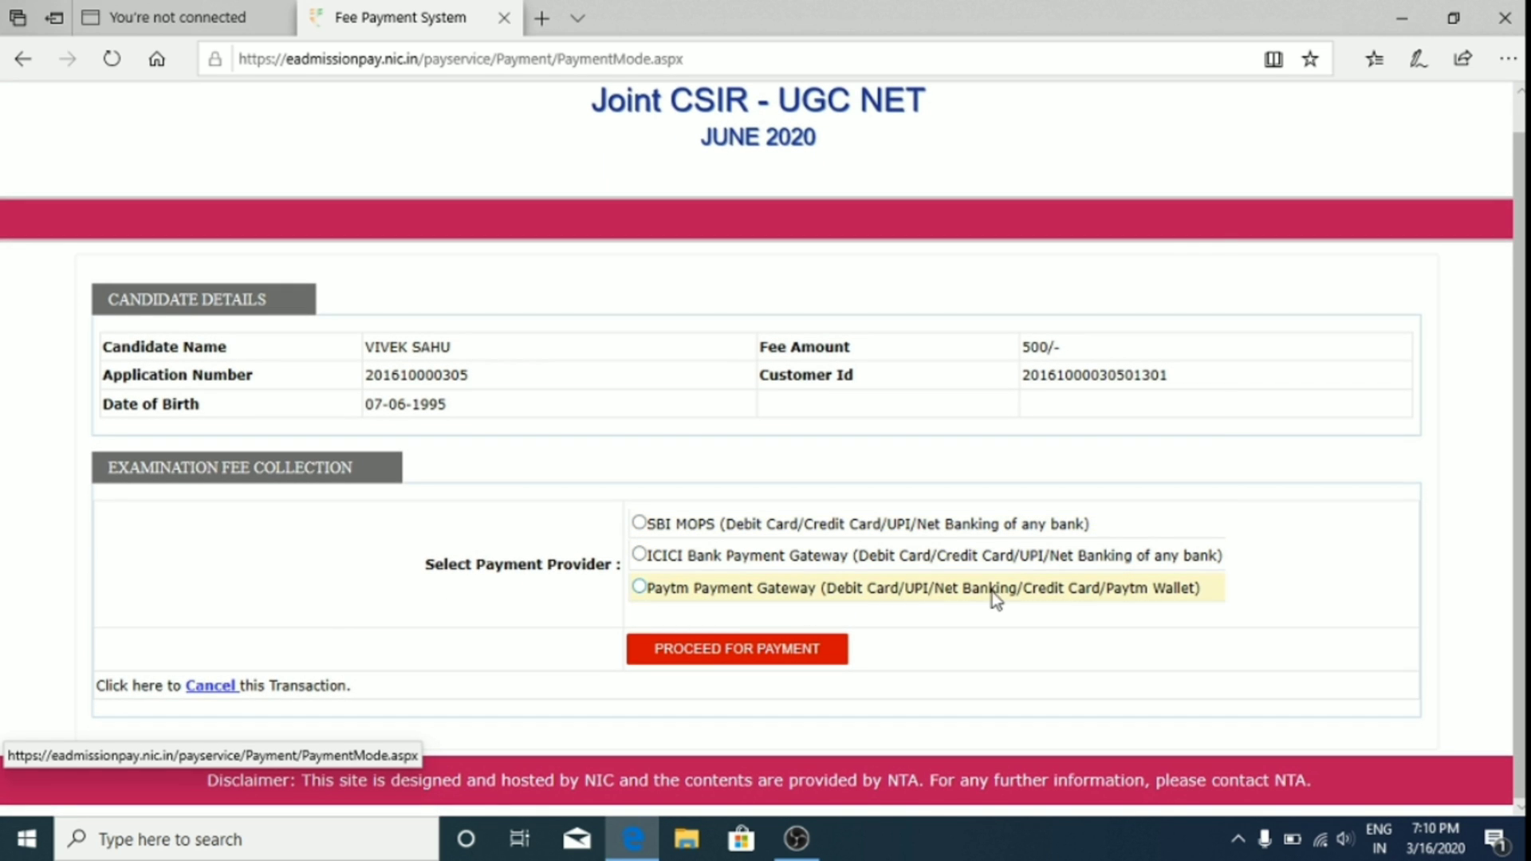
left_click(639, 588)
left_click(718, 648)
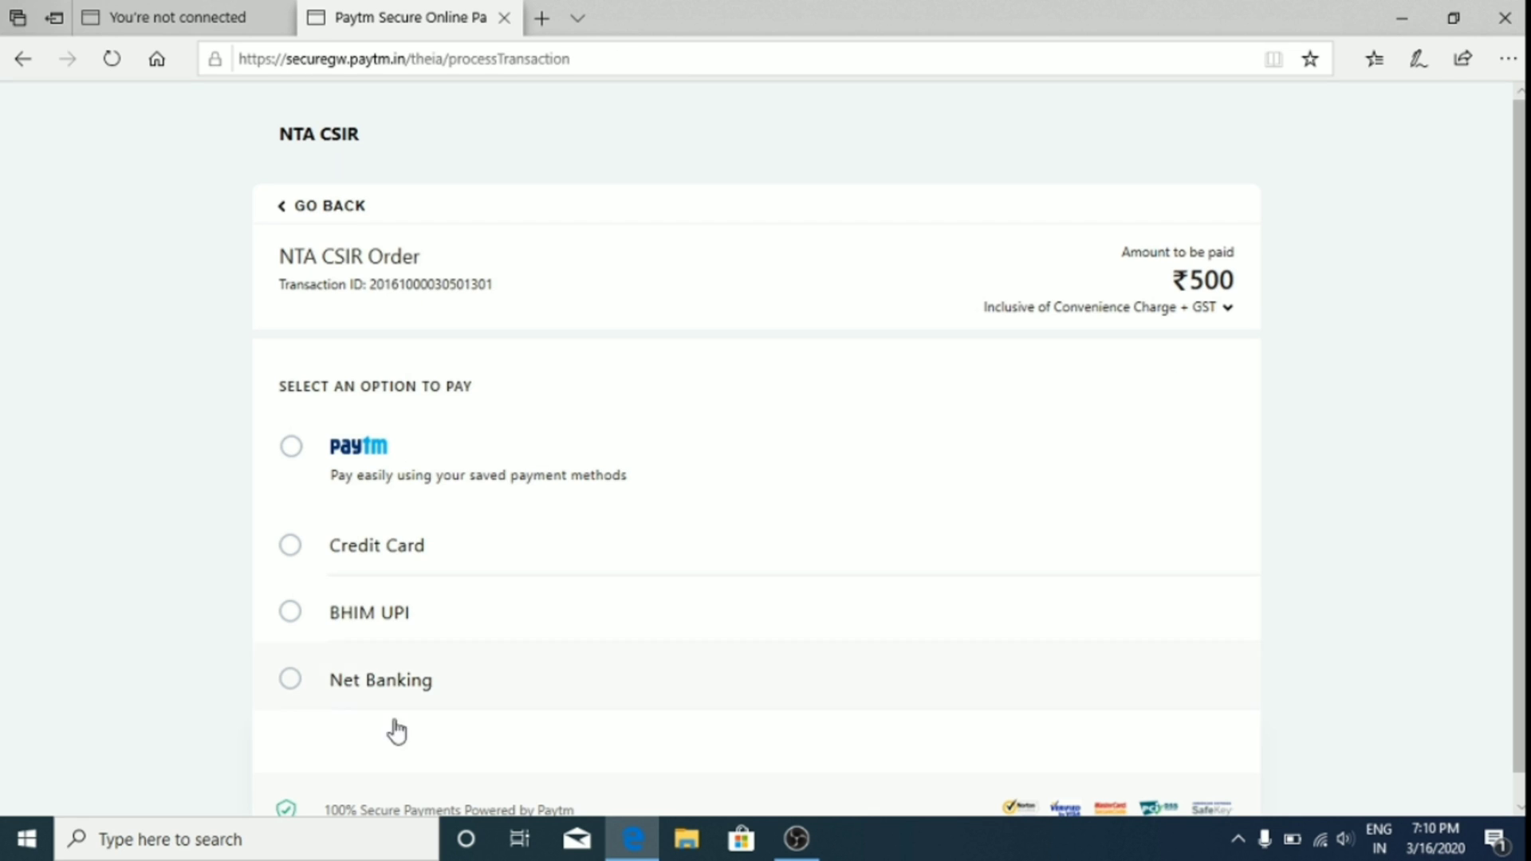
Step: Pick the Paytm option for the ₹500 NTA CSIR order and proceed
scroll(321, 409, "down", 1)
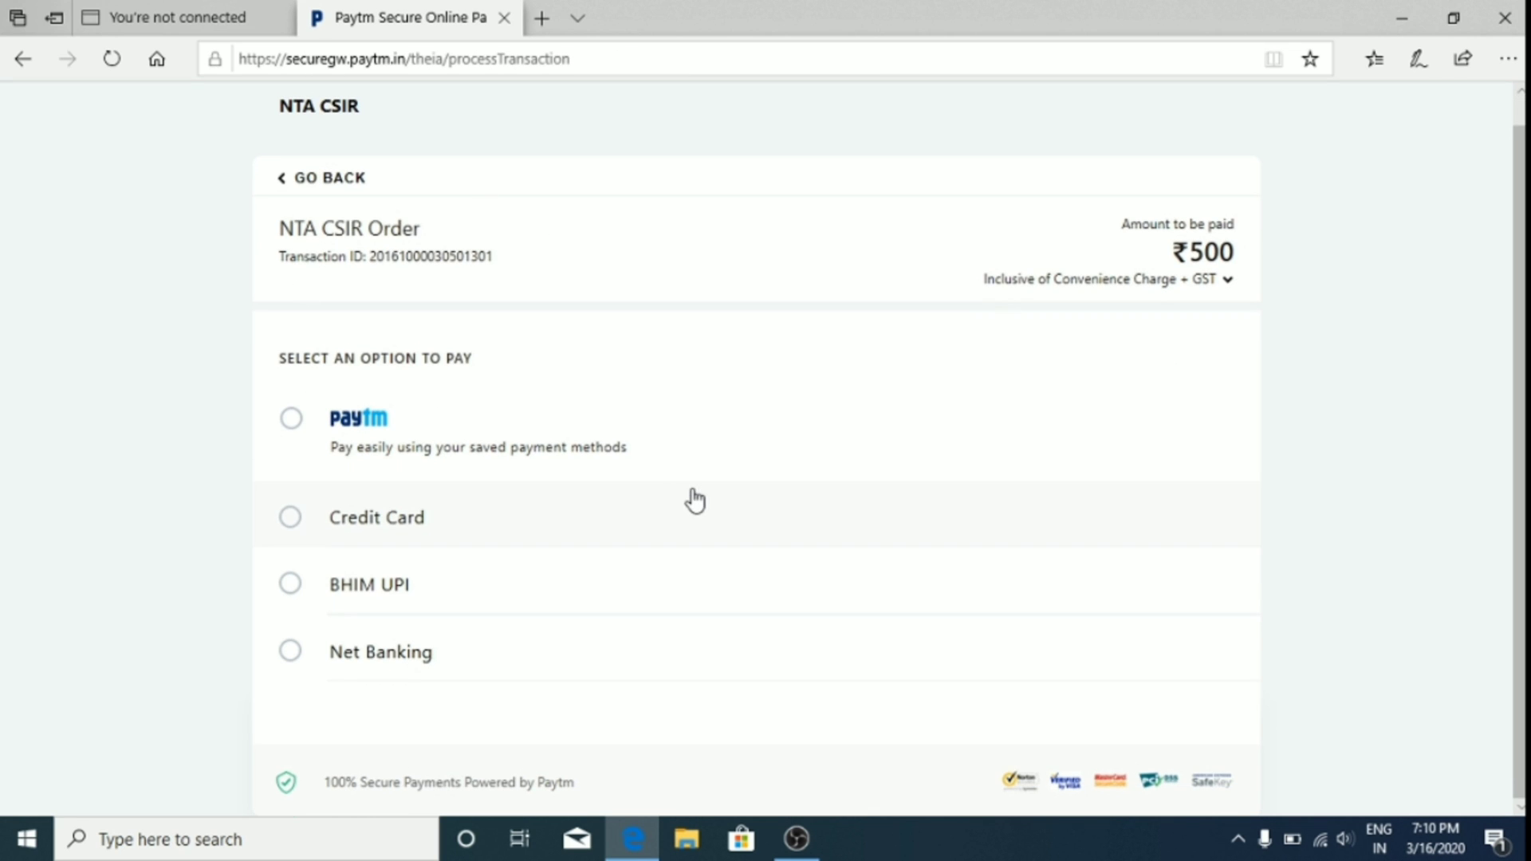
left_click(292, 431)
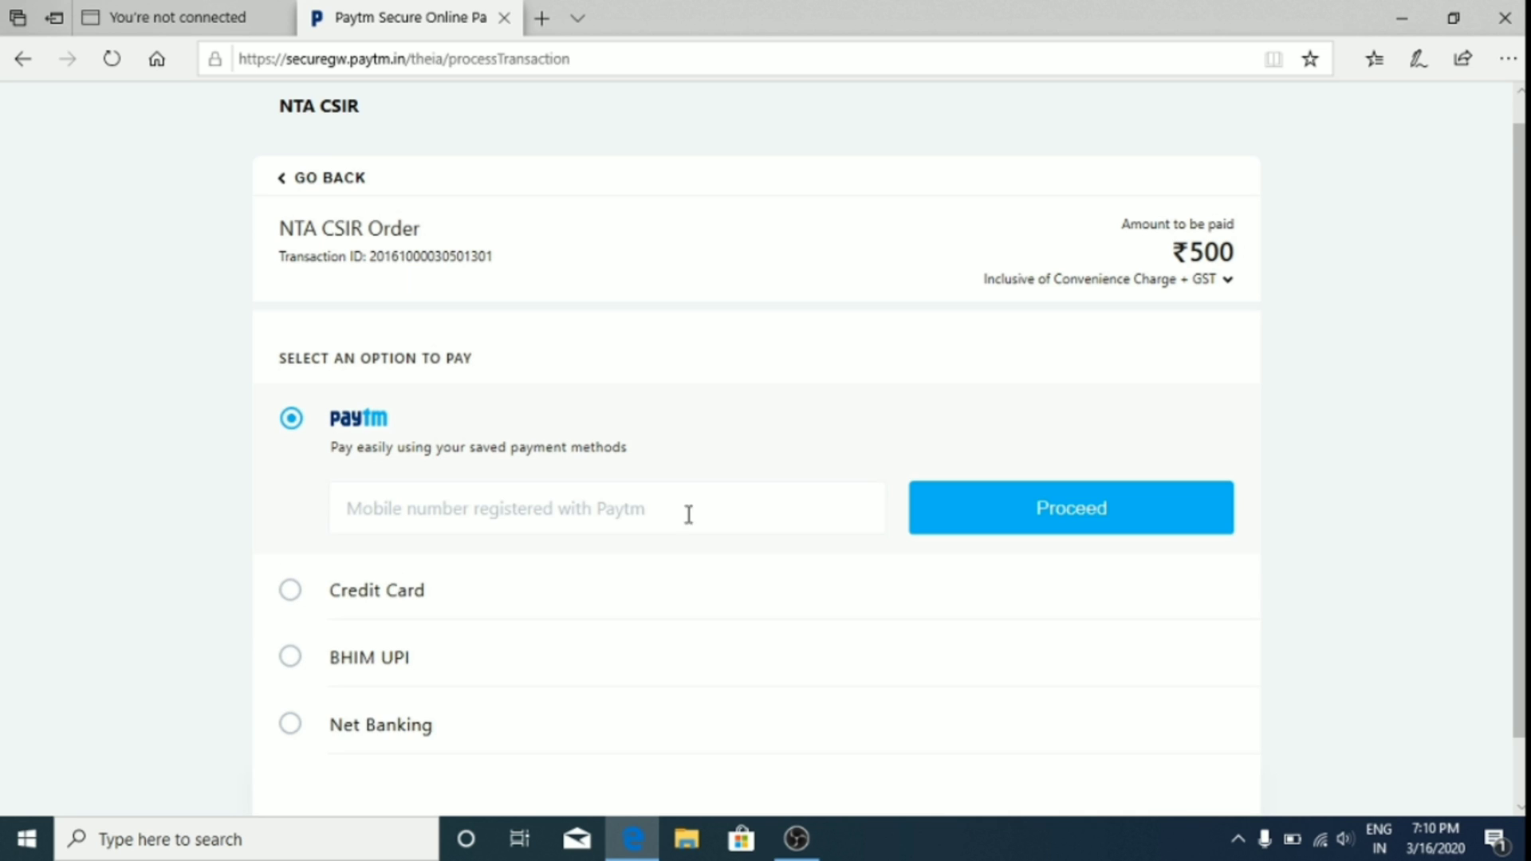
left_click(961, 528)
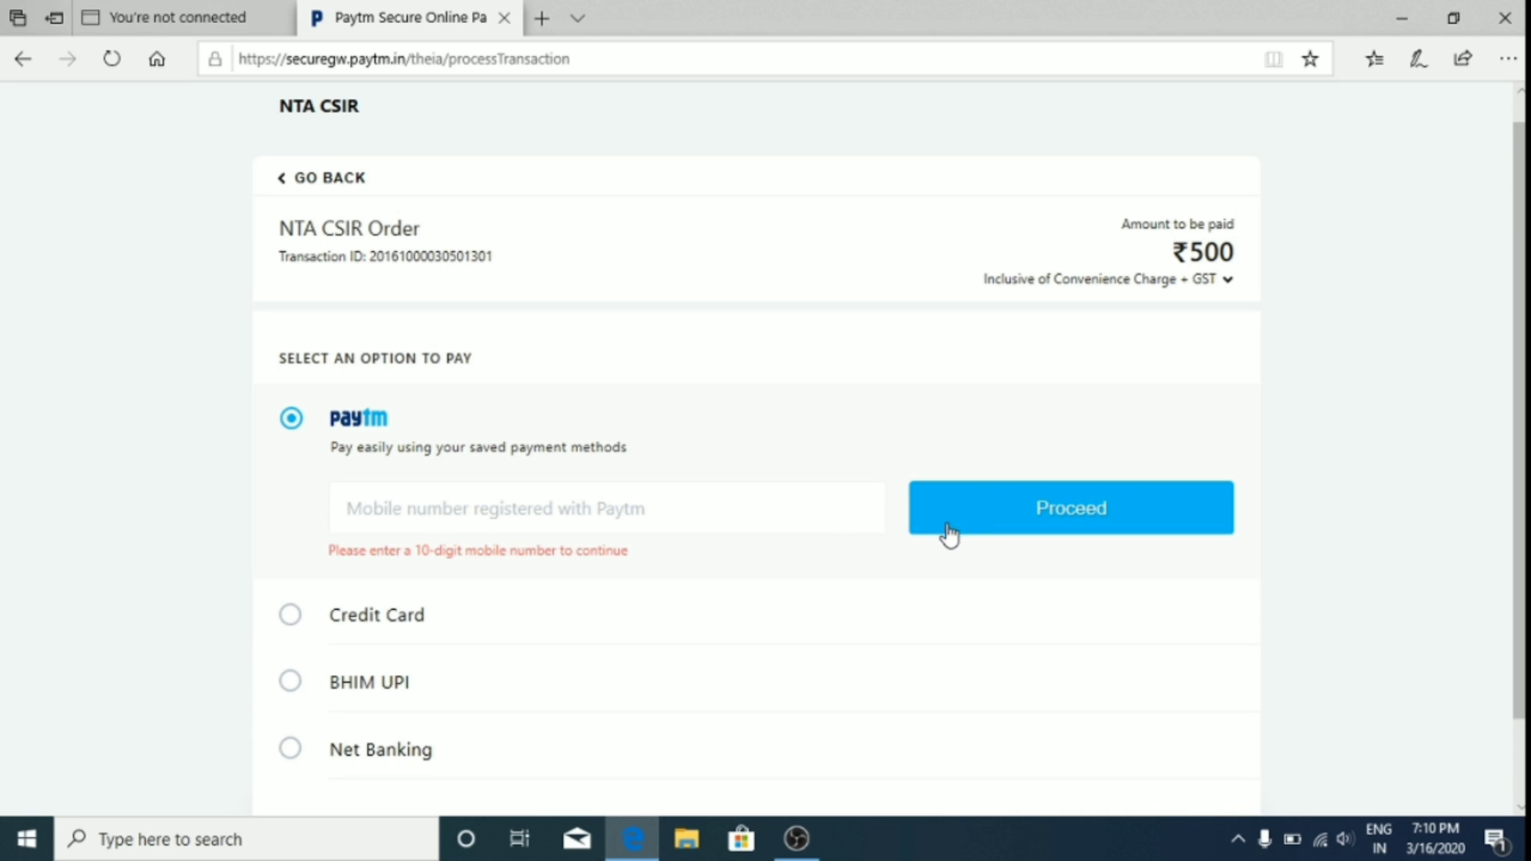